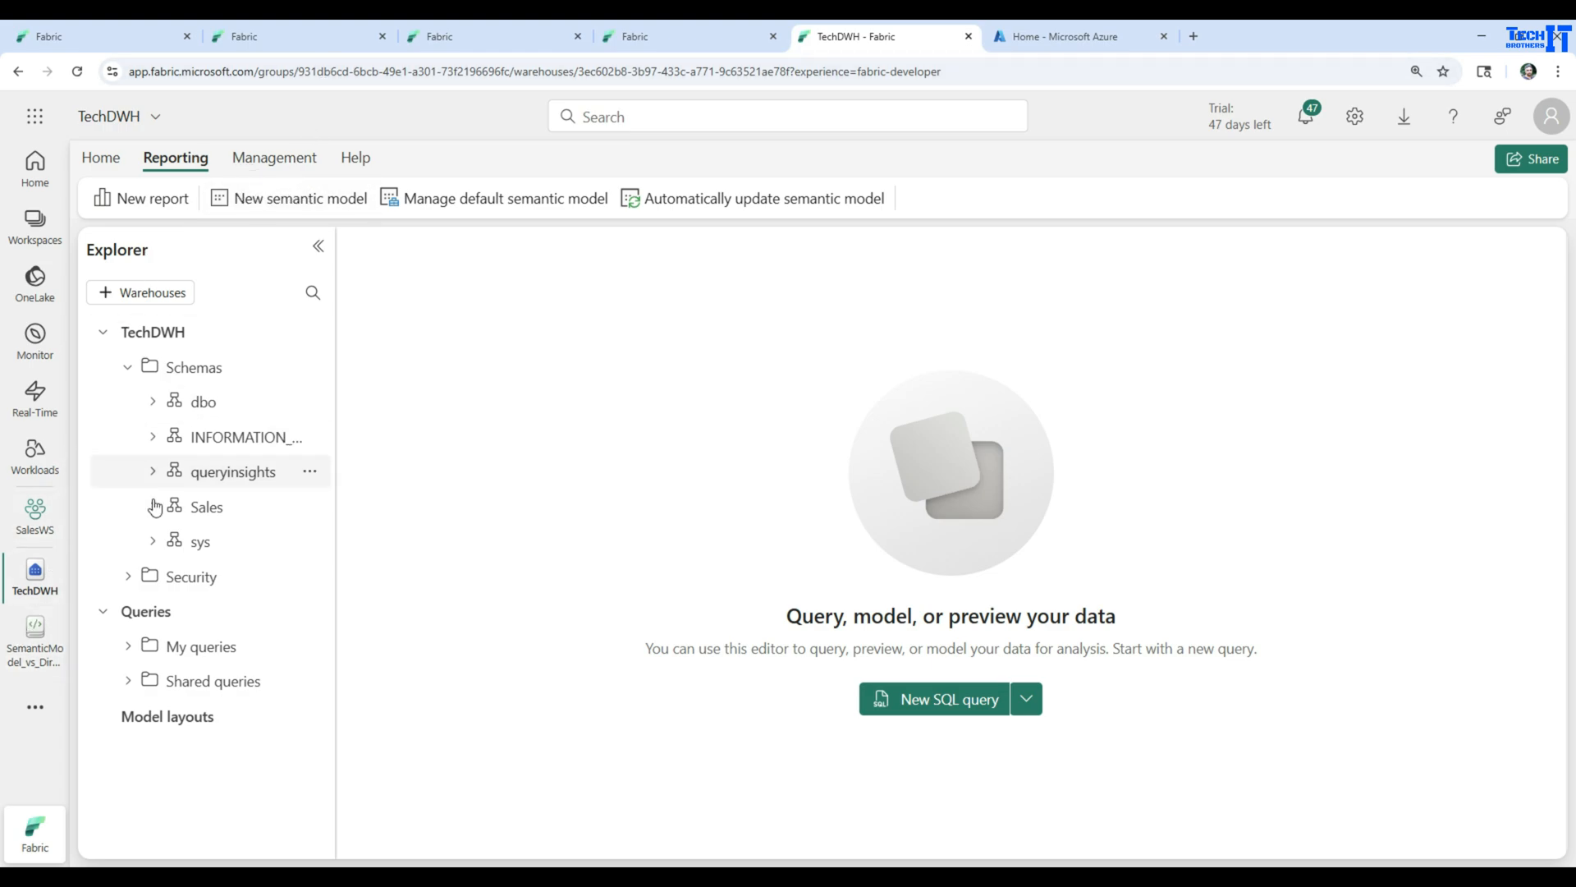
Step: Open the SemanticModel_vs_DirectLake notebook and read the Semantic Model section's purpose, key features and example
click(34, 653)
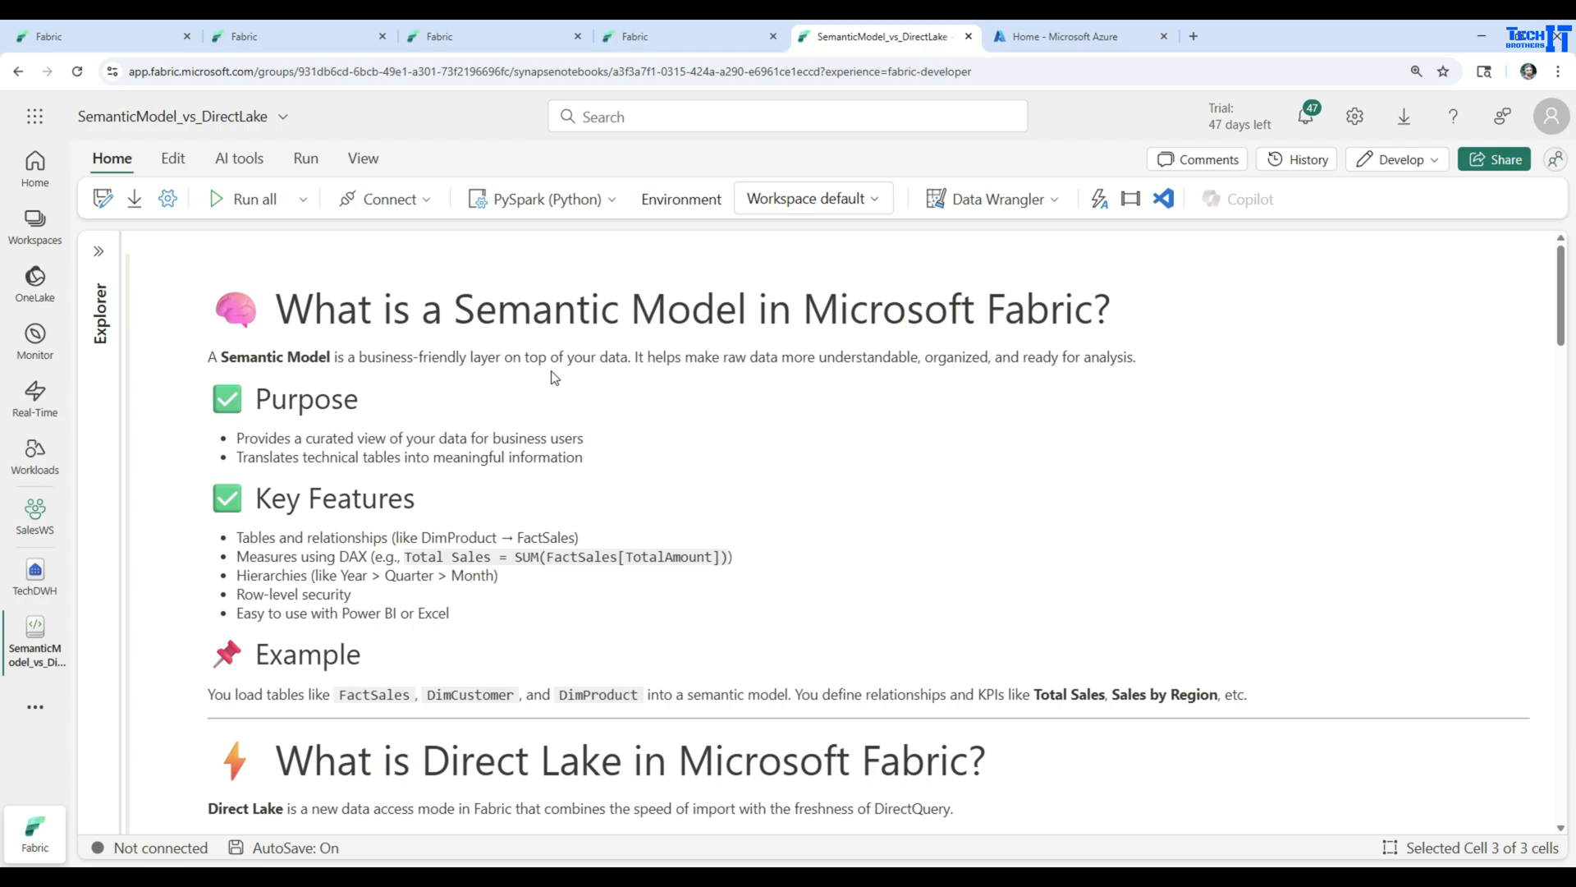
scroll(555, 376, down, 2)
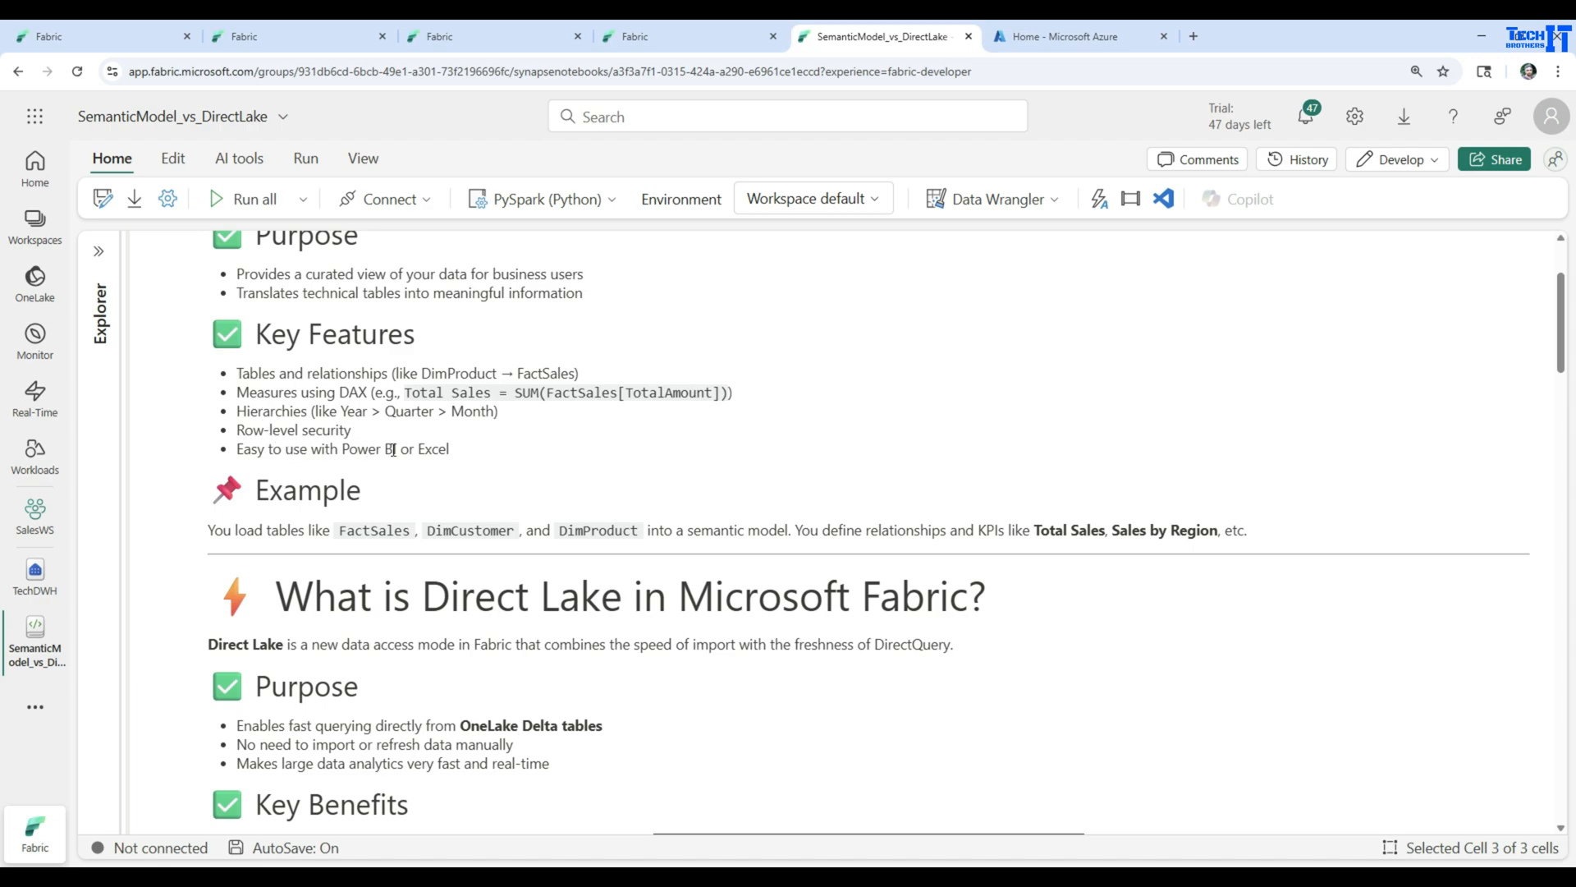
scroll(443, 449, up, 1)
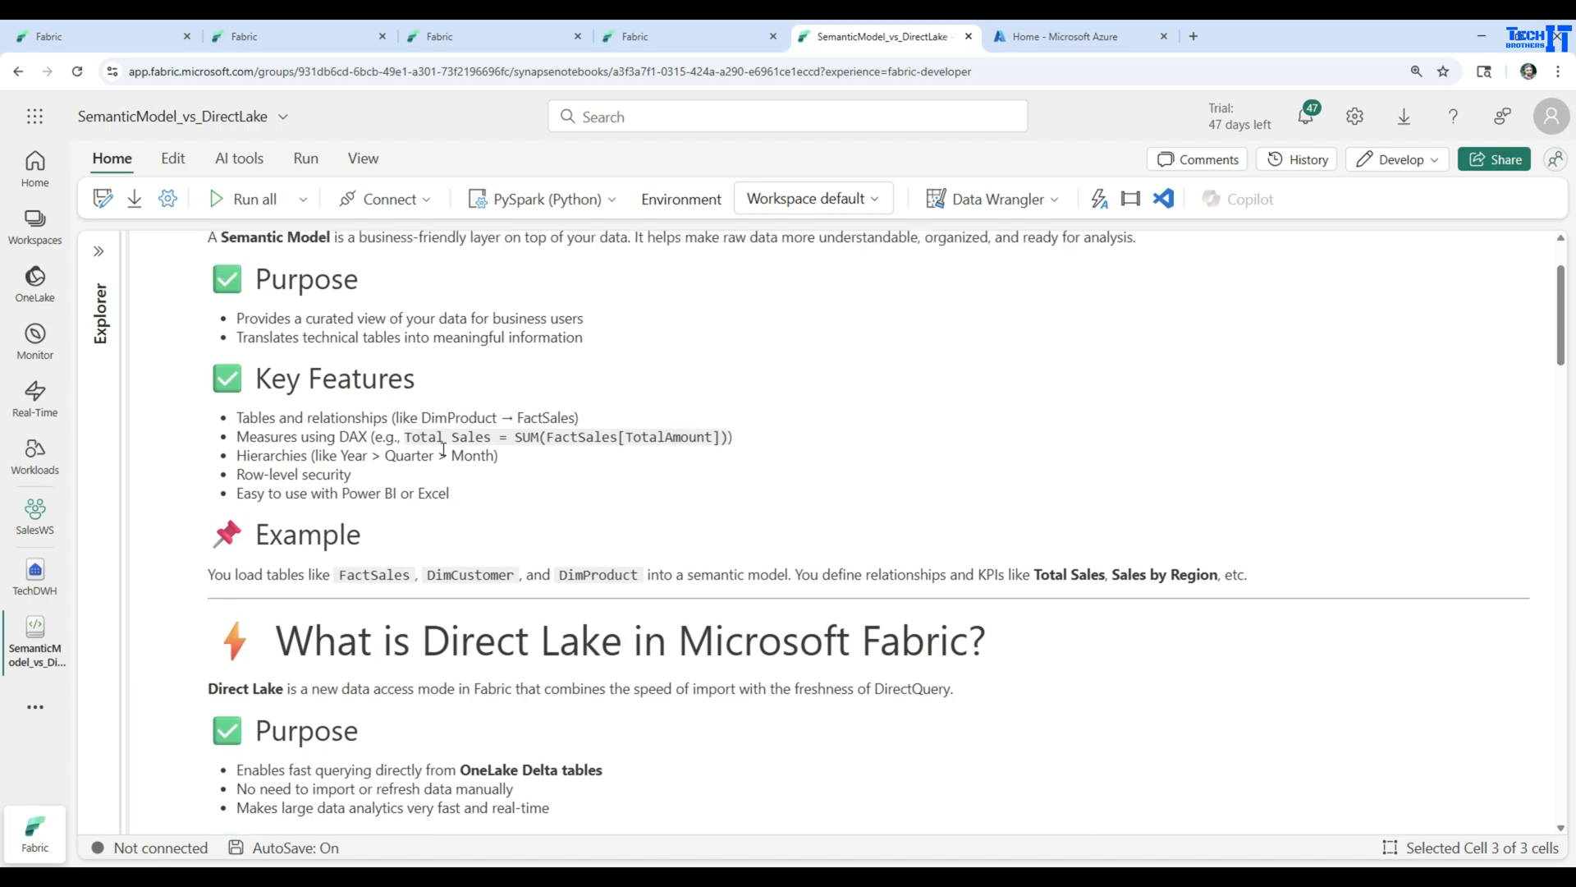
scroll(443, 449, up, 1)
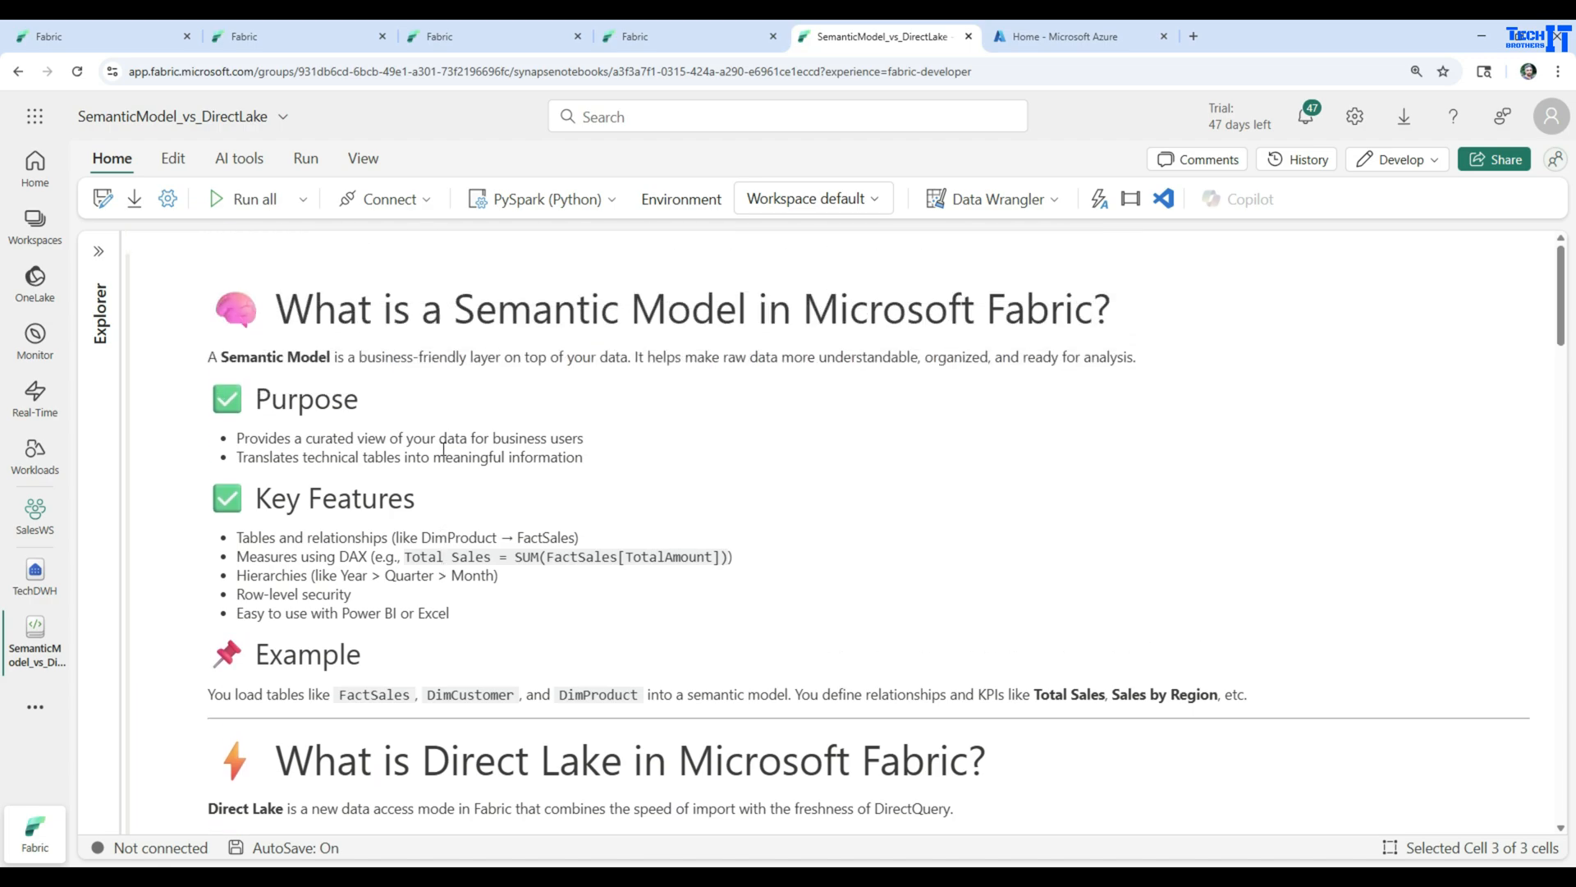
scroll(444, 449, down, 1)
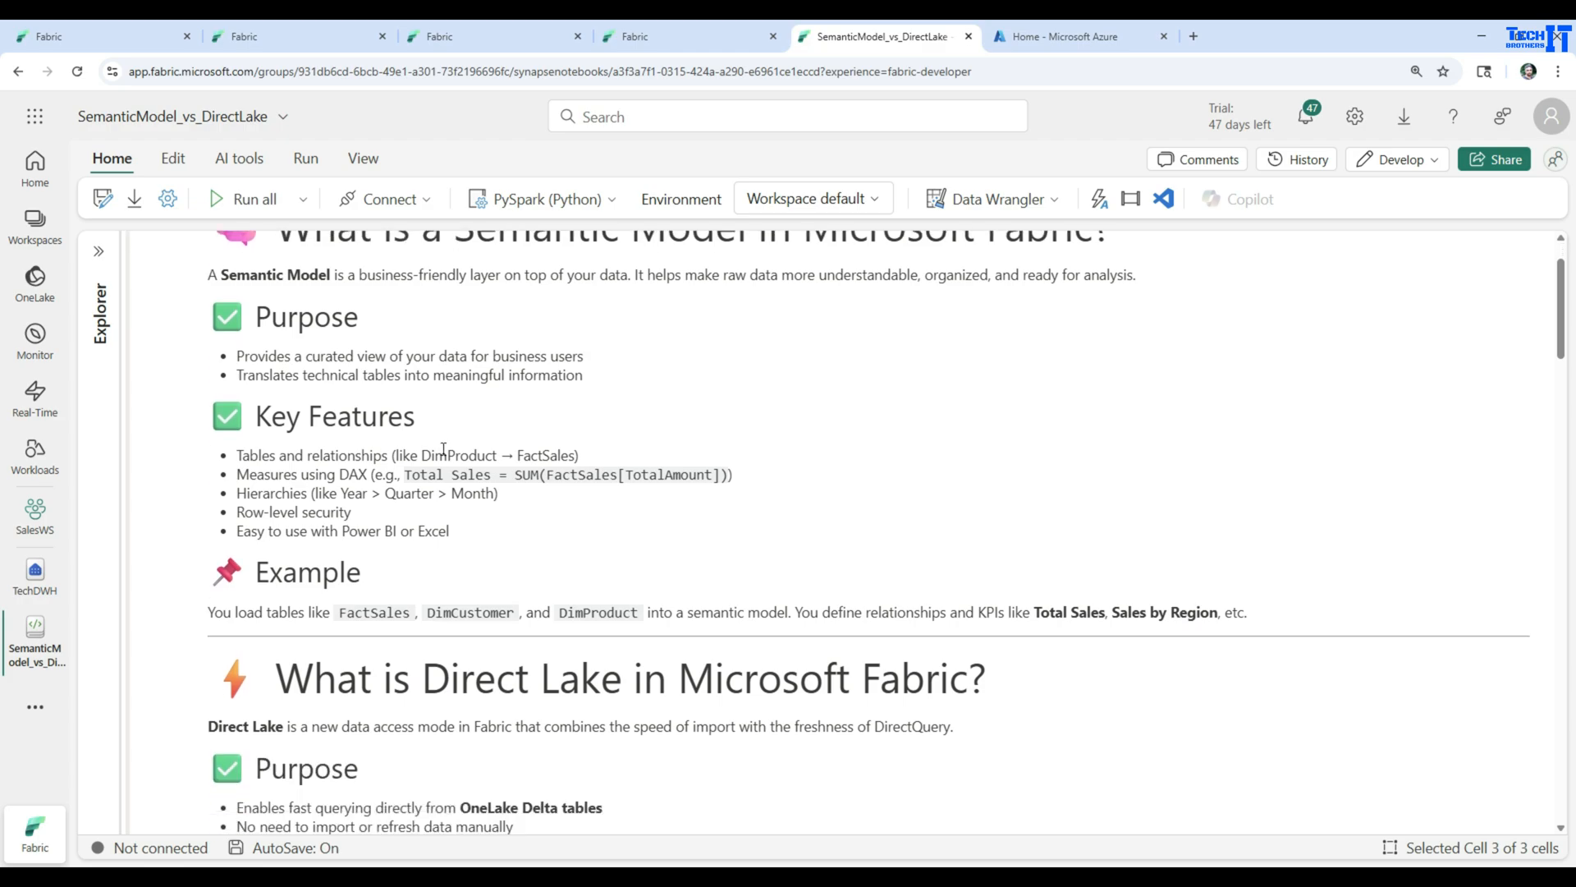
scroll(443, 449, down, 1)
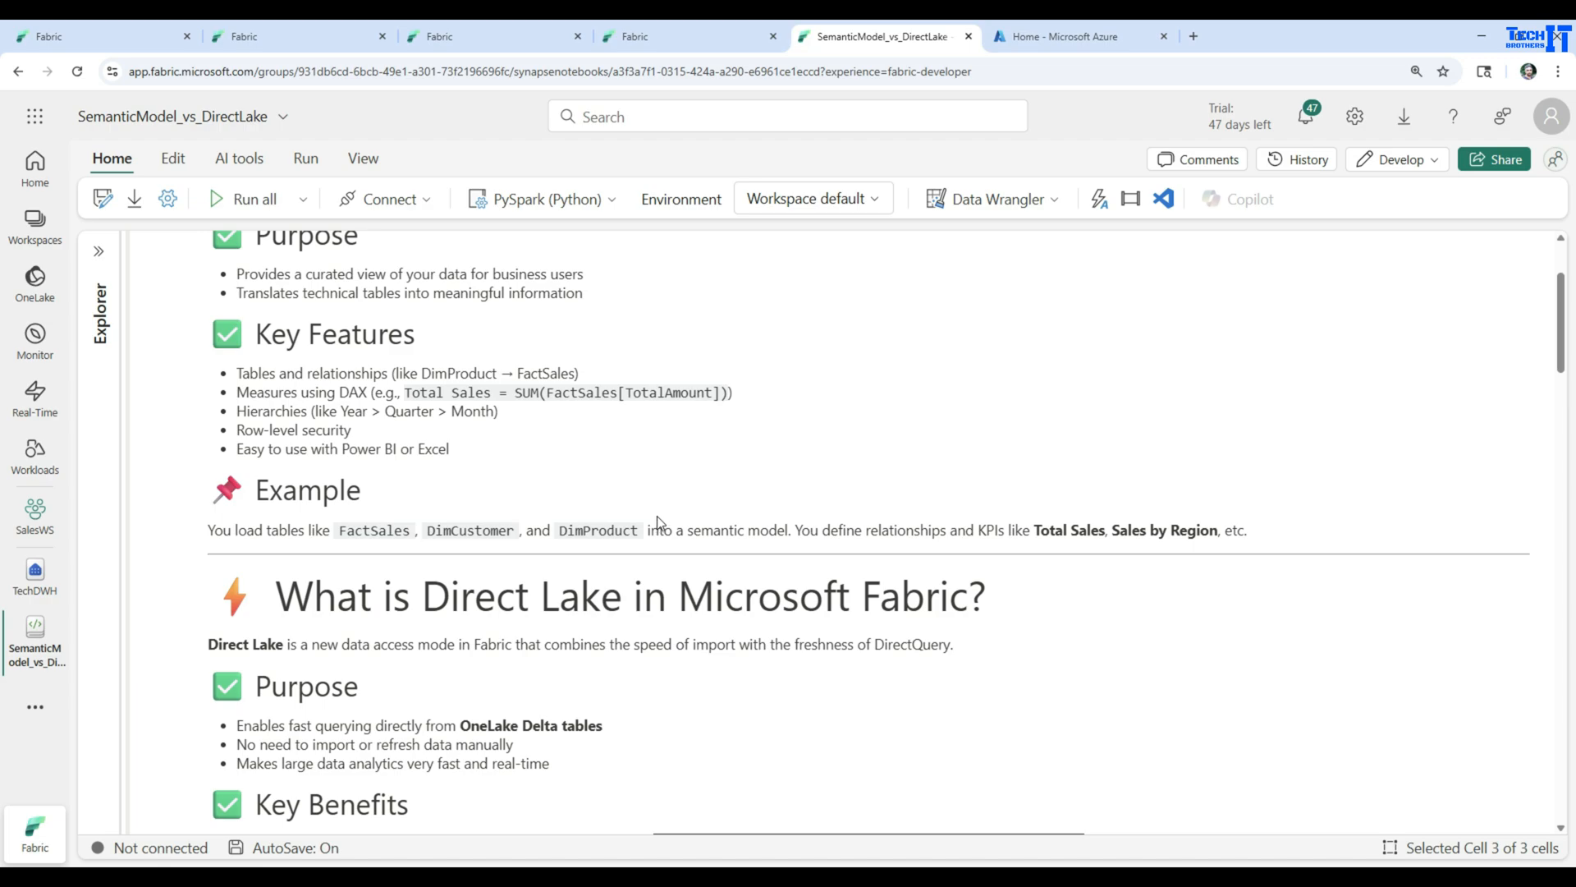
scroll(660, 520, up, 1)
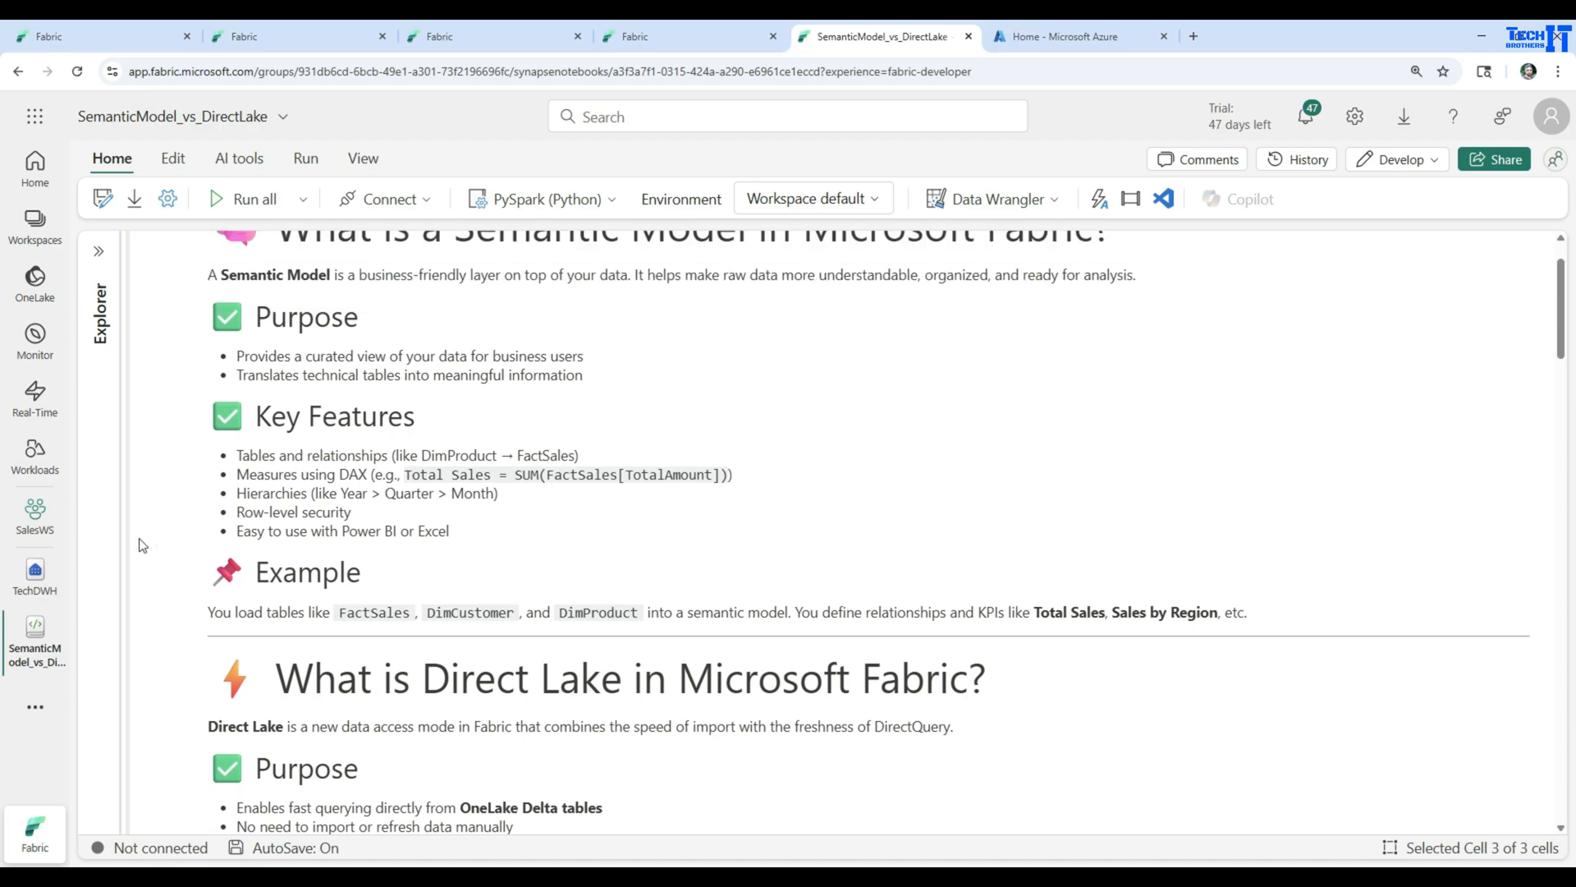
Step: In the TechDWH warehouse, show the reporting commands and list the dbo schema's tables in a widened Explorer
click(34, 572)
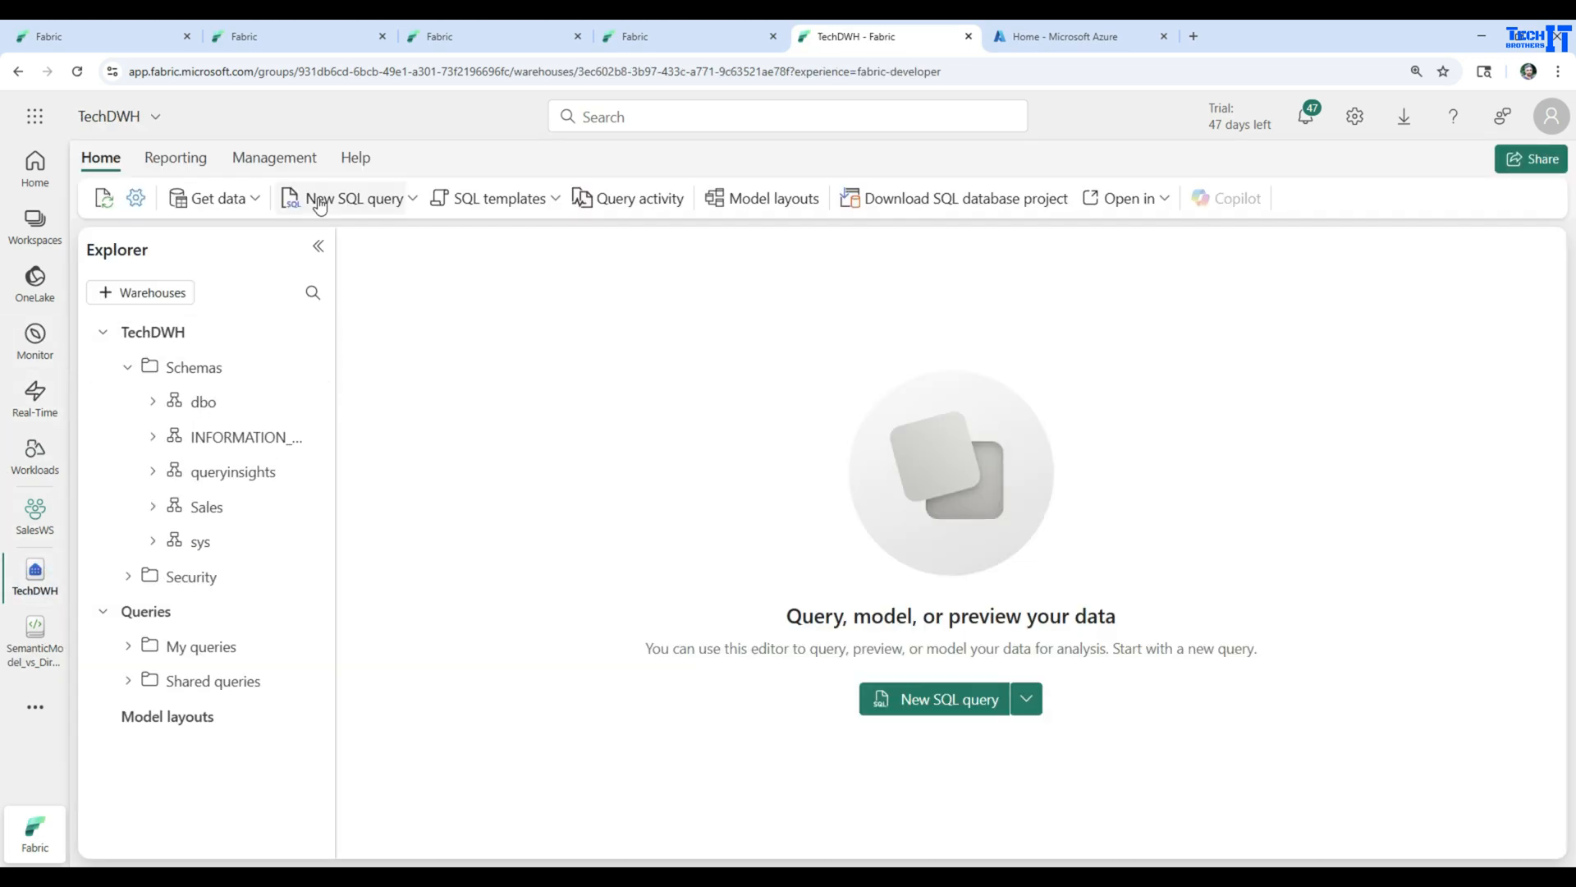
click(175, 157)
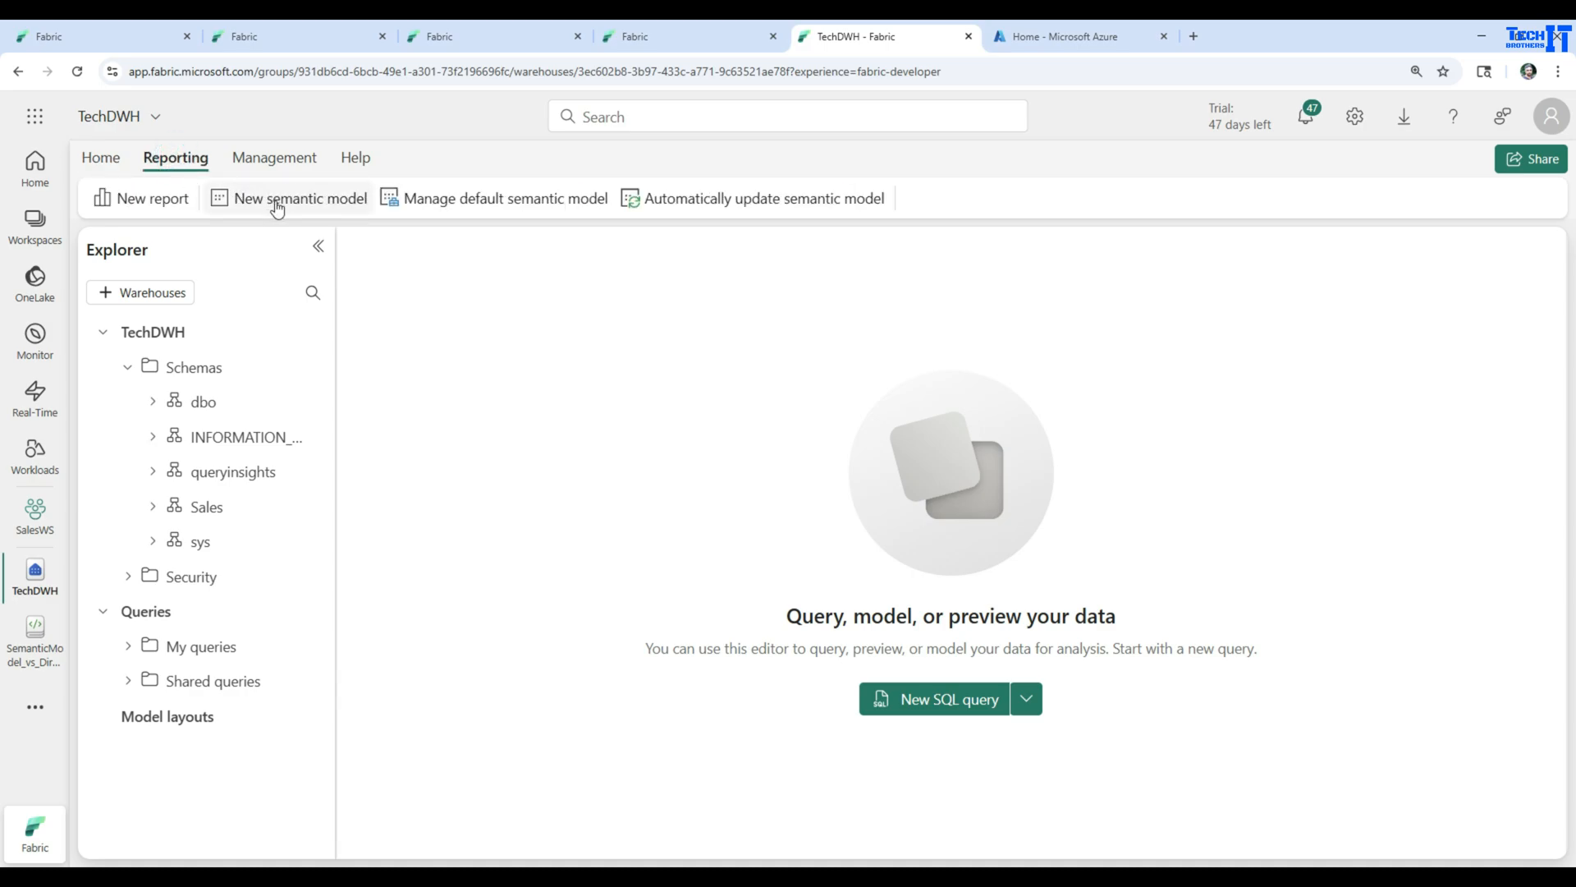
click(155, 401)
click(177, 435)
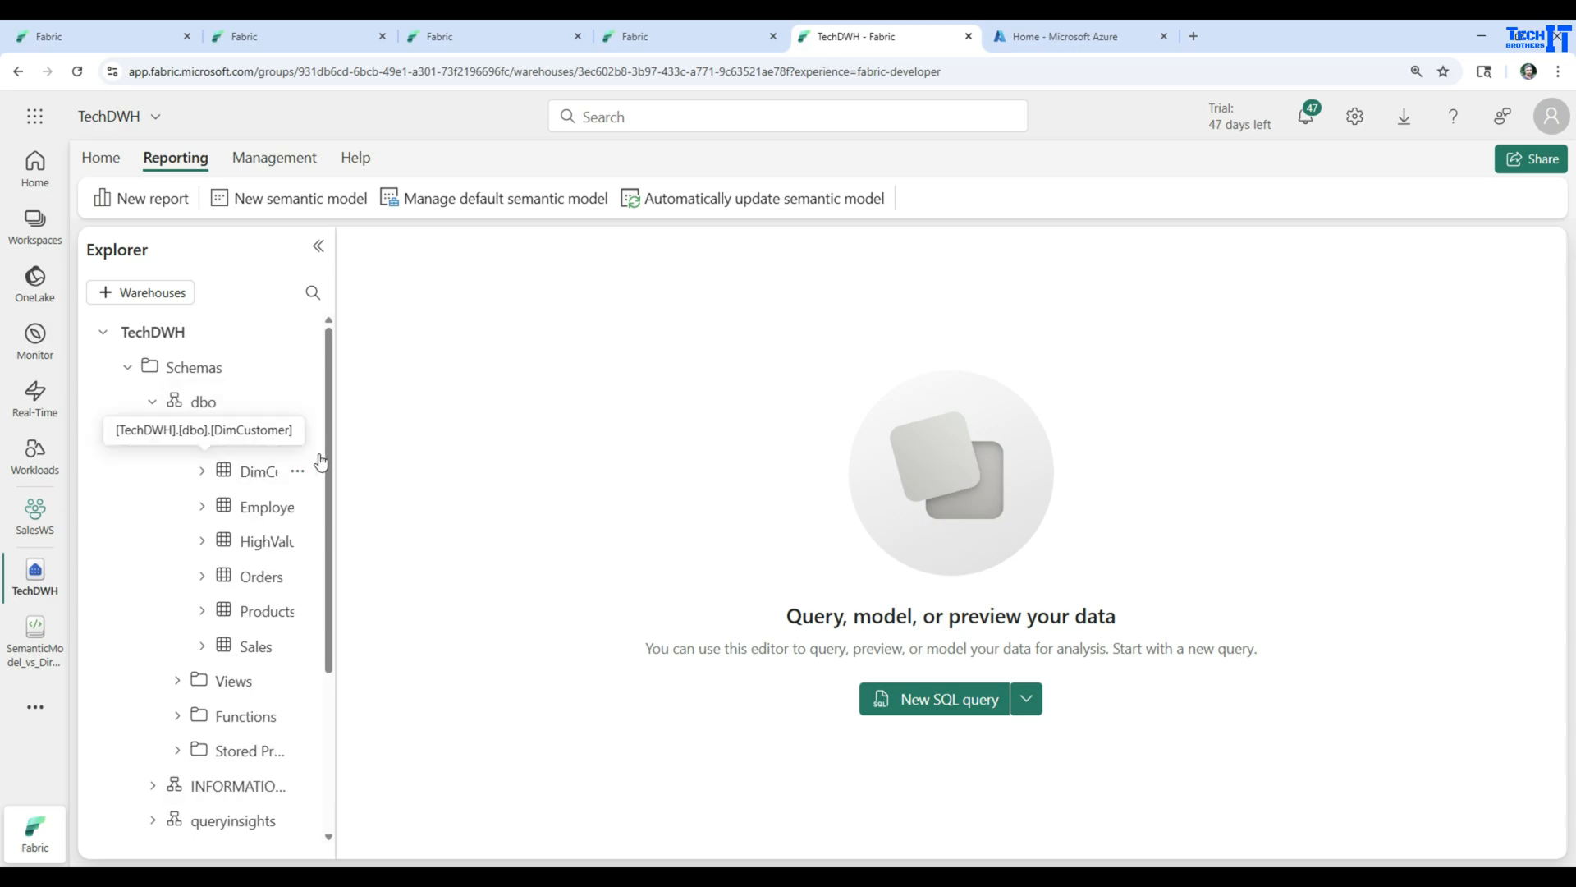
drag(334, 467, 505, 466)
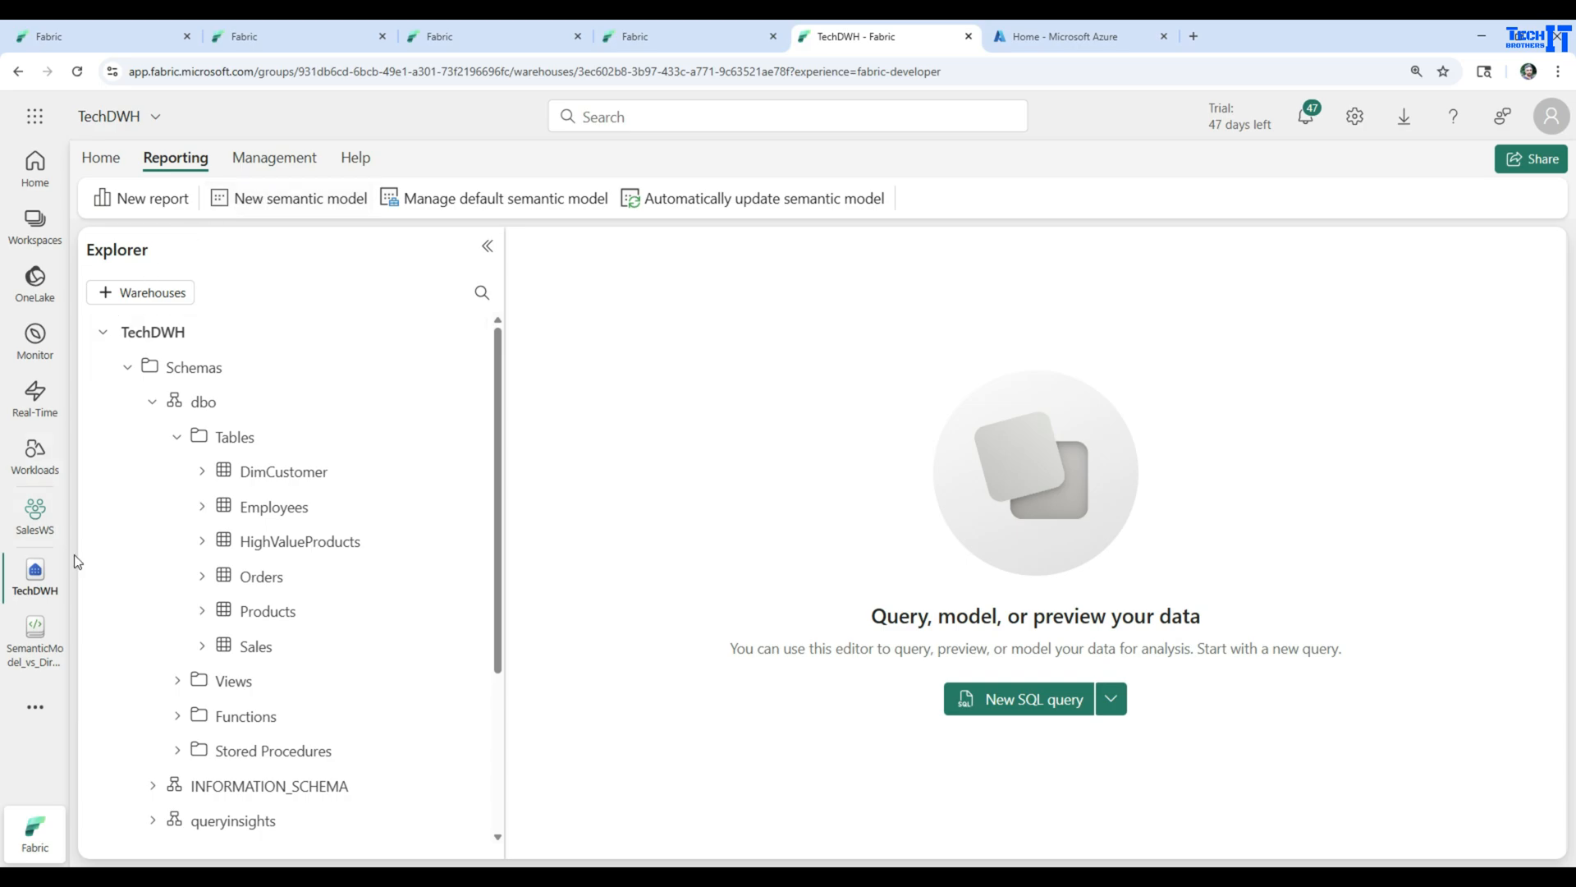
Step: Return to the SemanticModel_vs_DirectLake notebook and read the Direct Lake section's purpose, key benefits and when-to-use notes
click(33, 659)
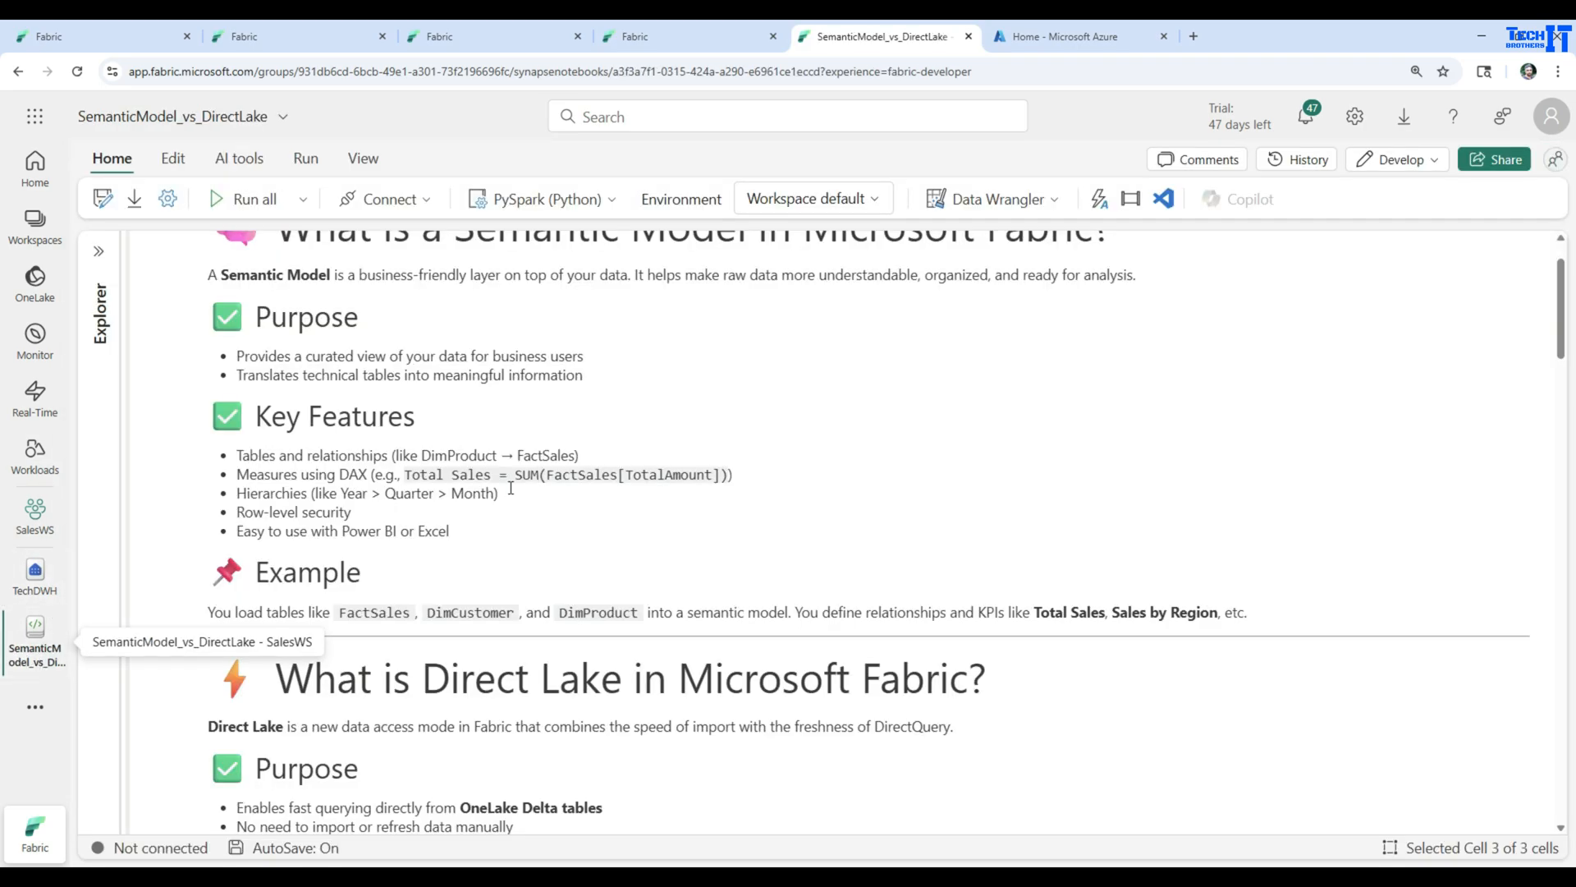
scroll(665, 513, down, 3)
scroll(665, 514, down, 2)
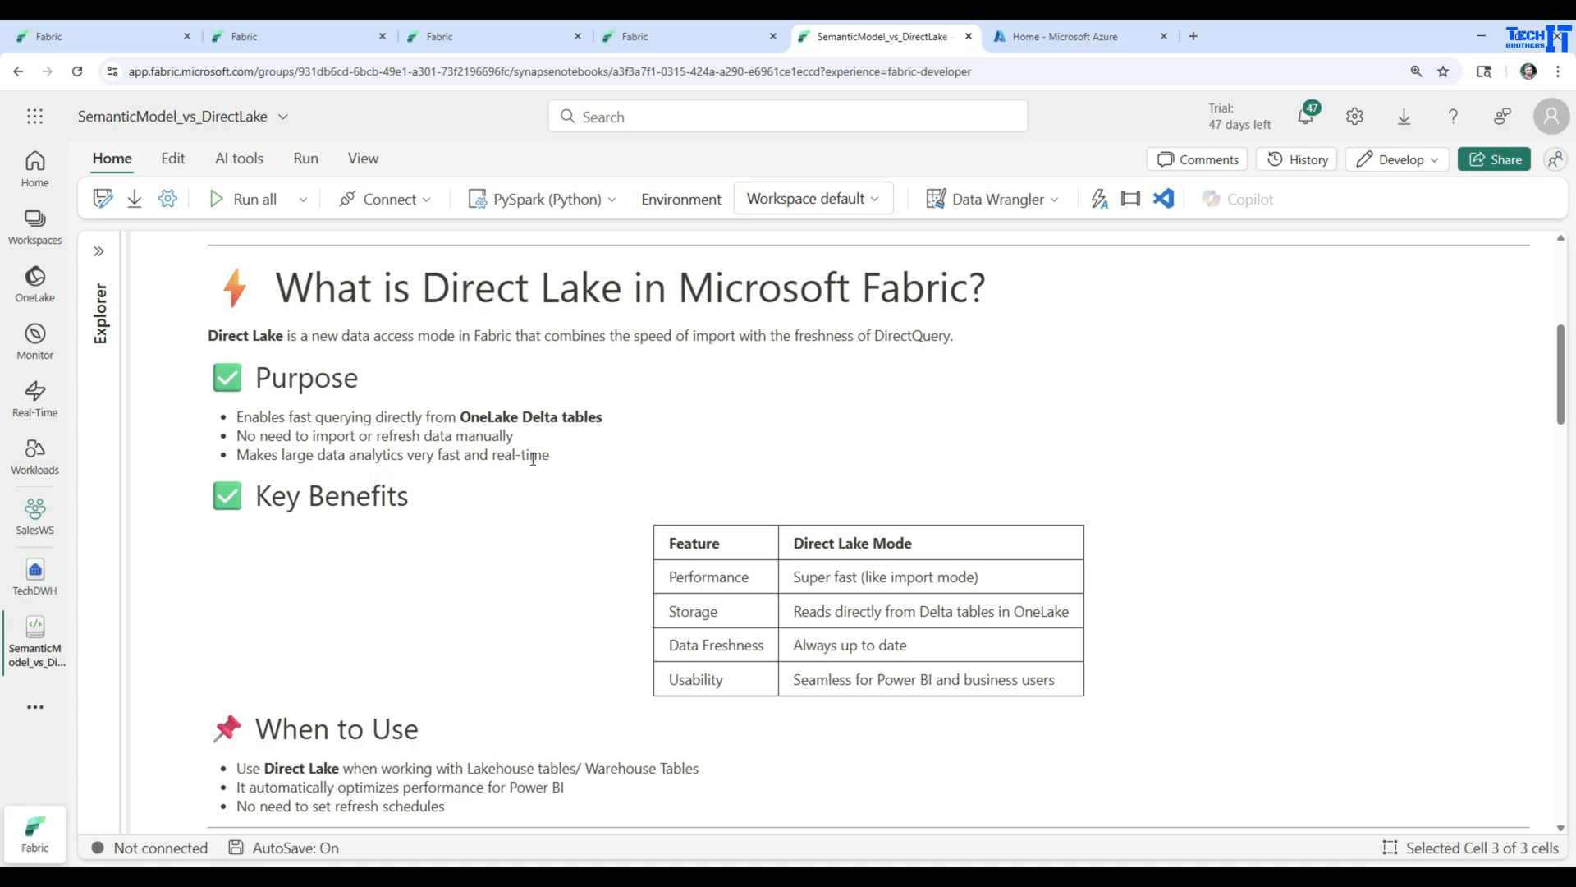
scroll(533, 458, down, 2)
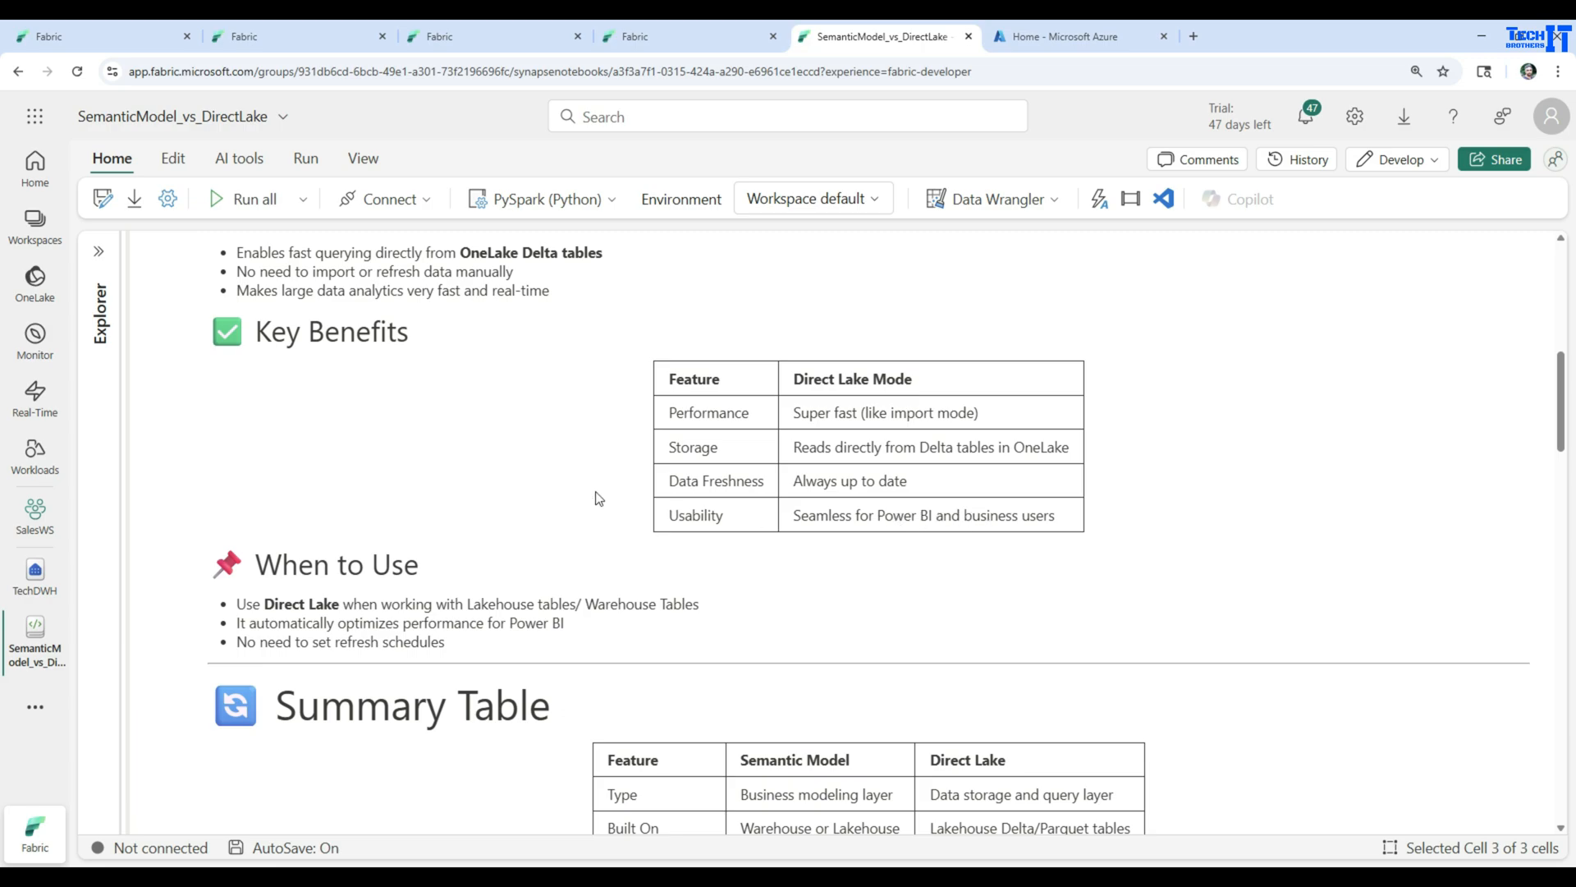
scroll(598, 497, up, 2)
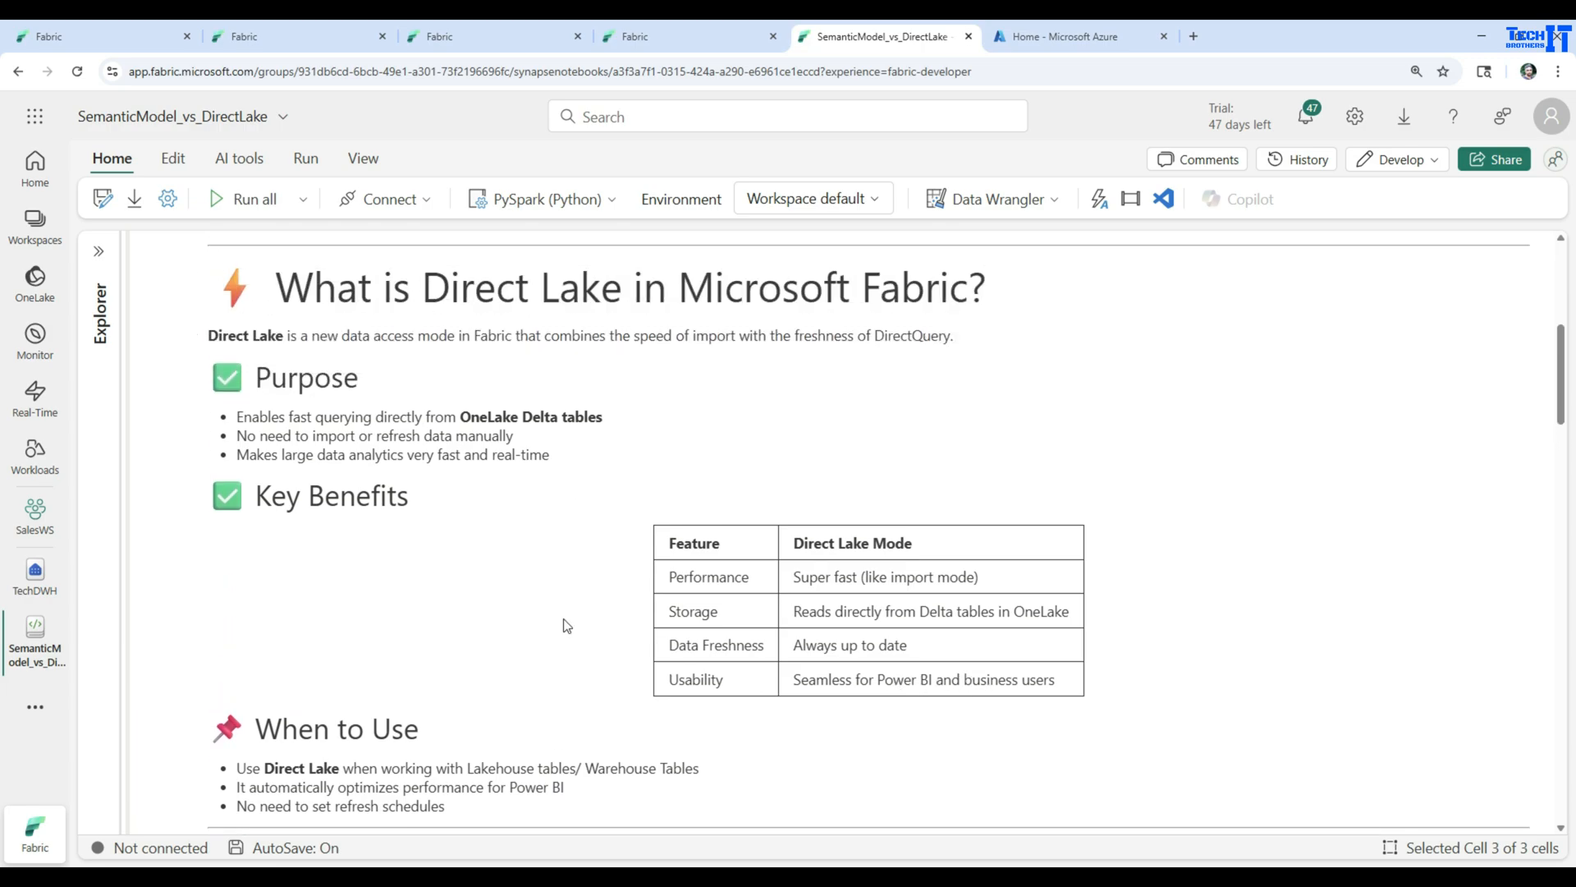
scroll(598, 632, down, 3)
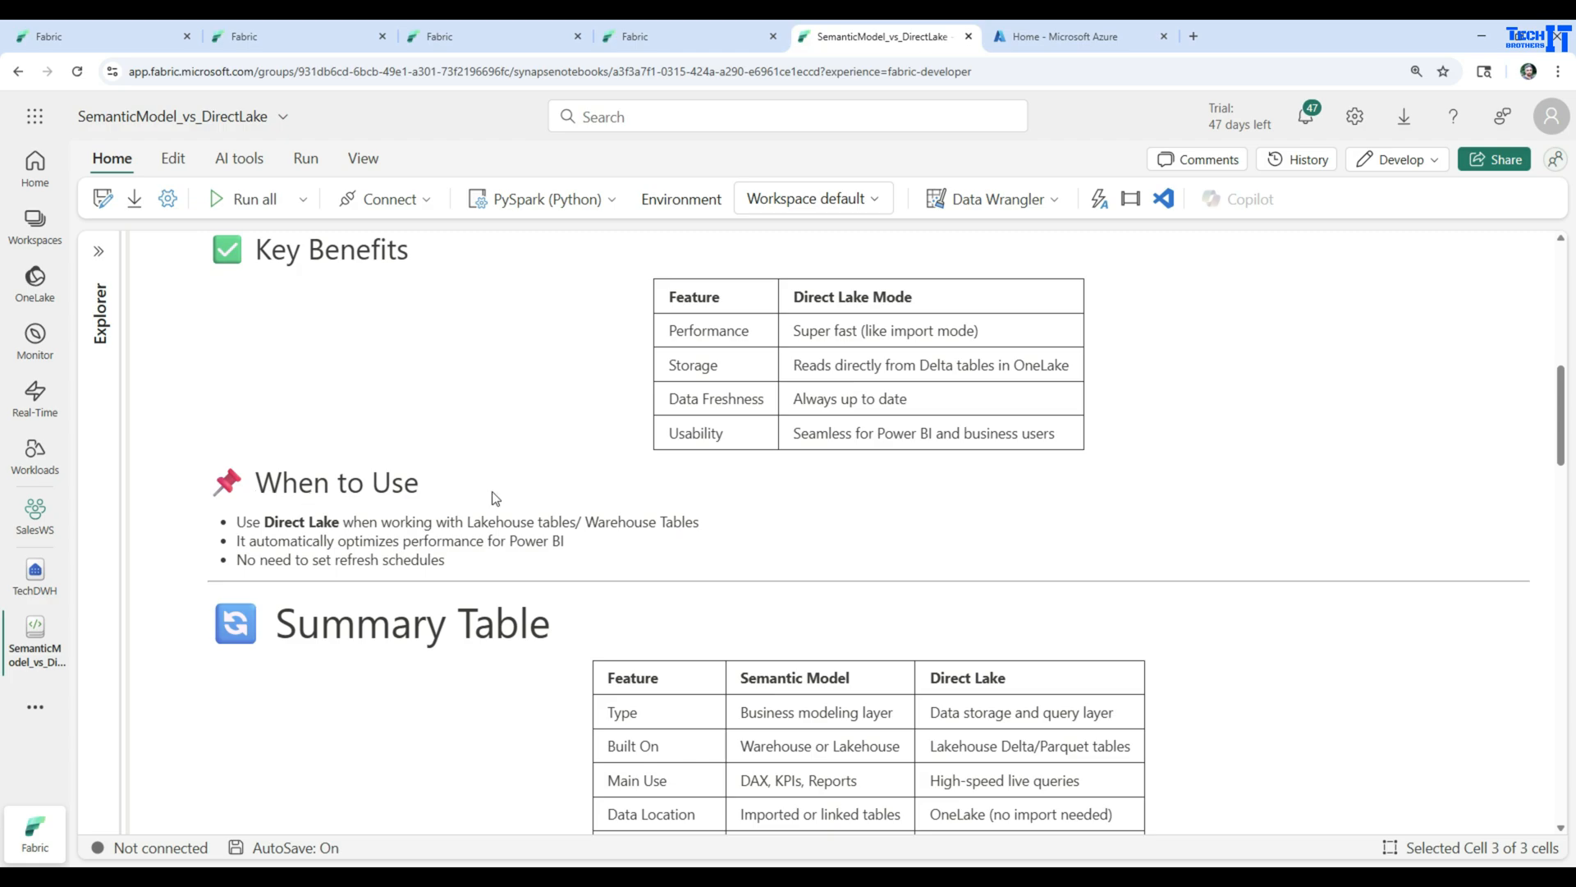
scroll(493, 499, up, 4)
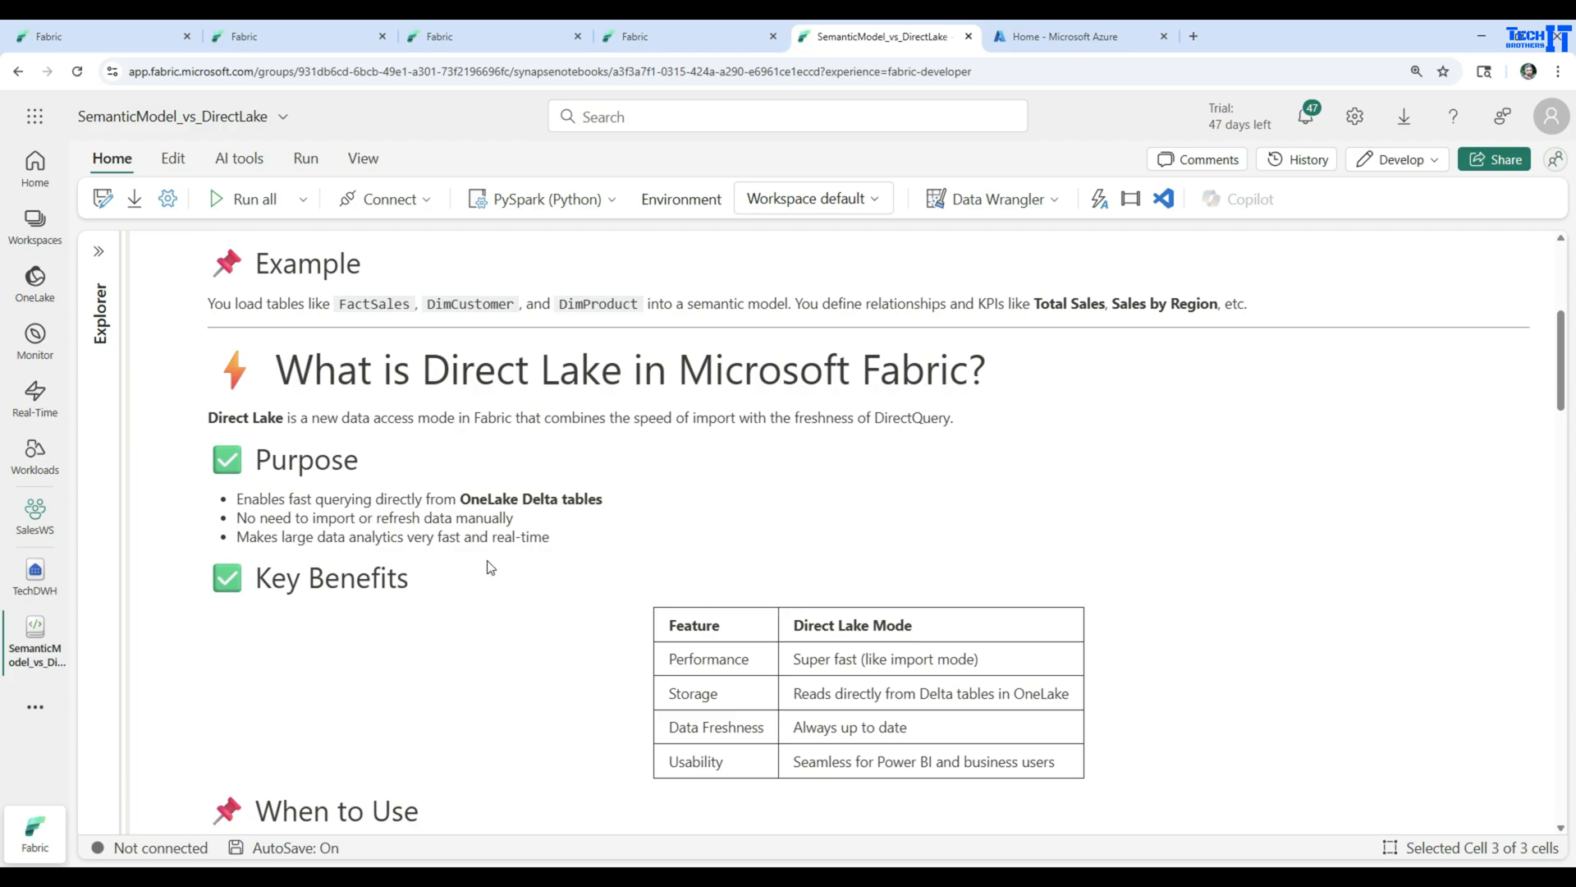
scroll(462, 539, down, 4)
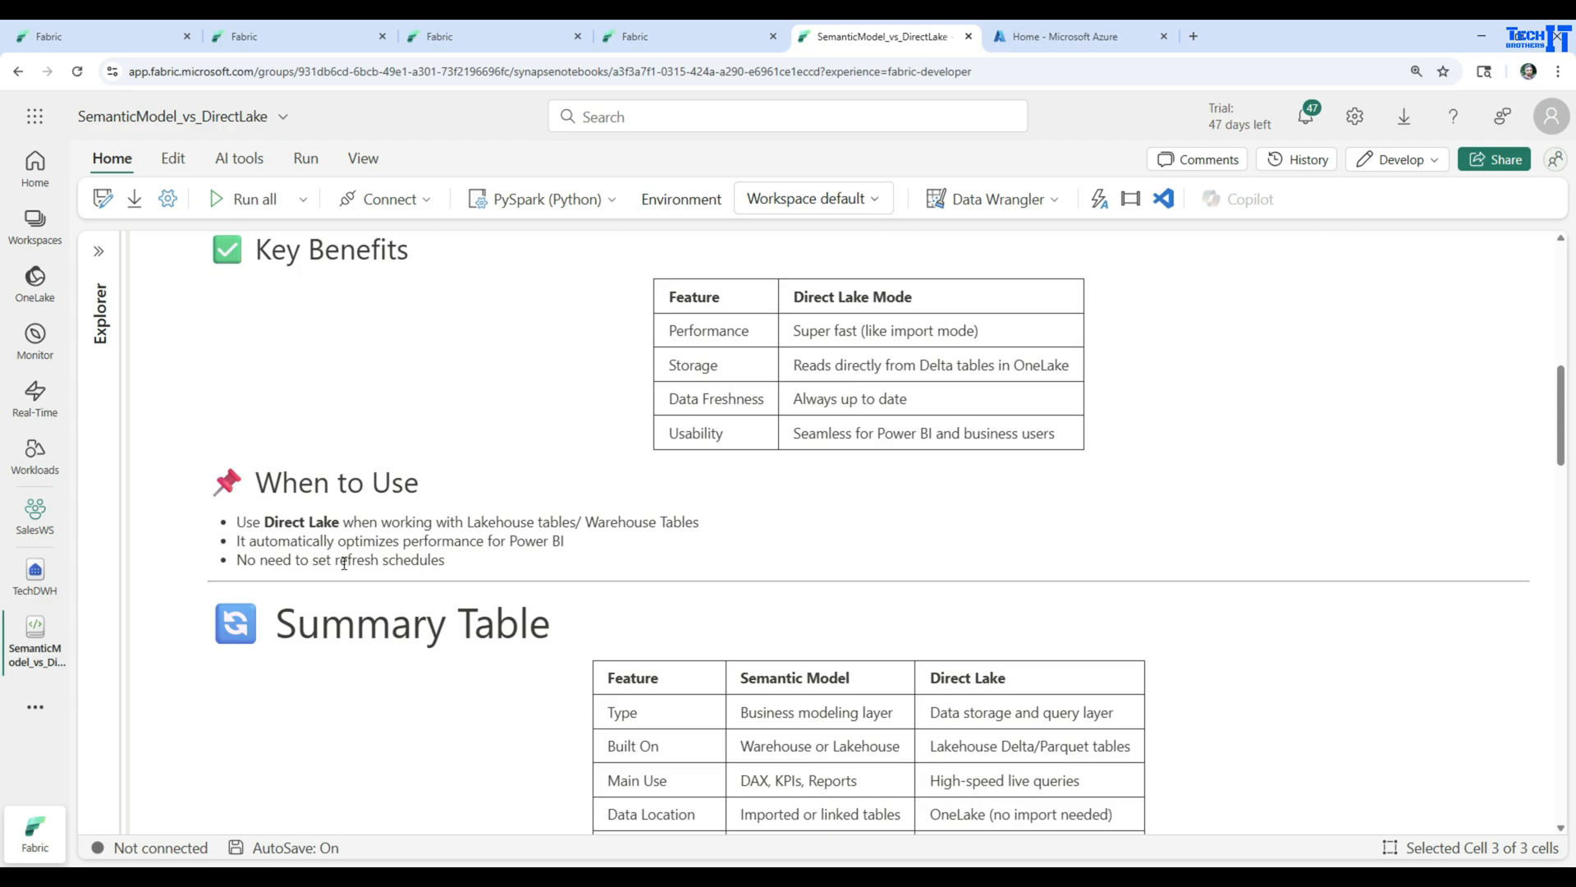
Step: Examine the Summary Table comparing Semantic Model with Direct Lake, cross-checking it against the Direct Lake section above
scroll(401, 560, down, 3)
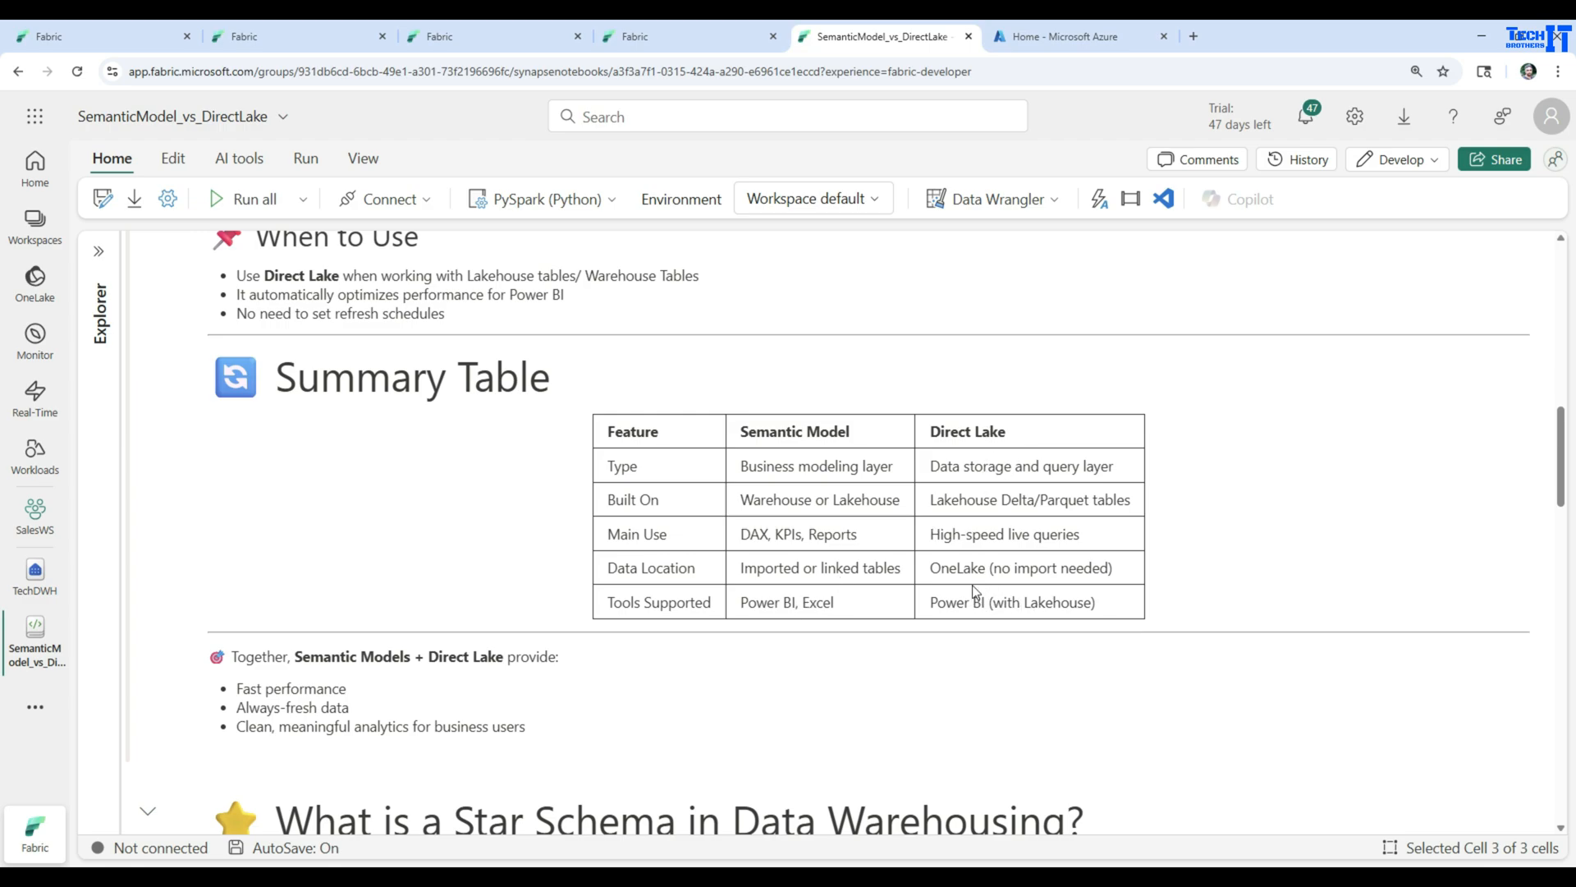
scroll(977, 593, down, 2)
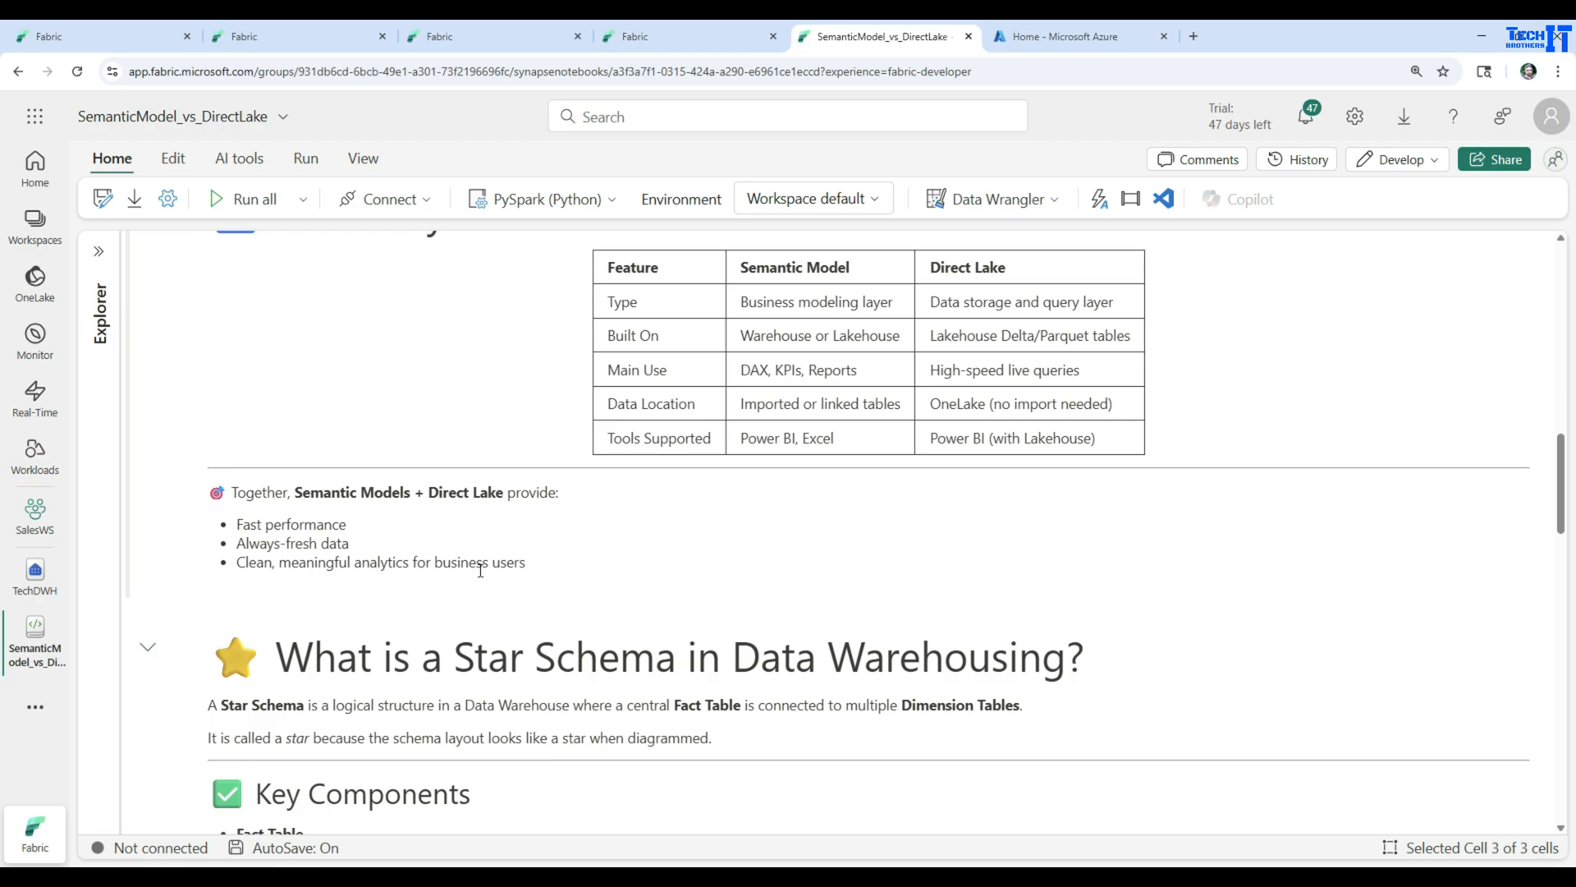
scroll(481, 569, down, 2)
scroll(476, 568, up, 5)
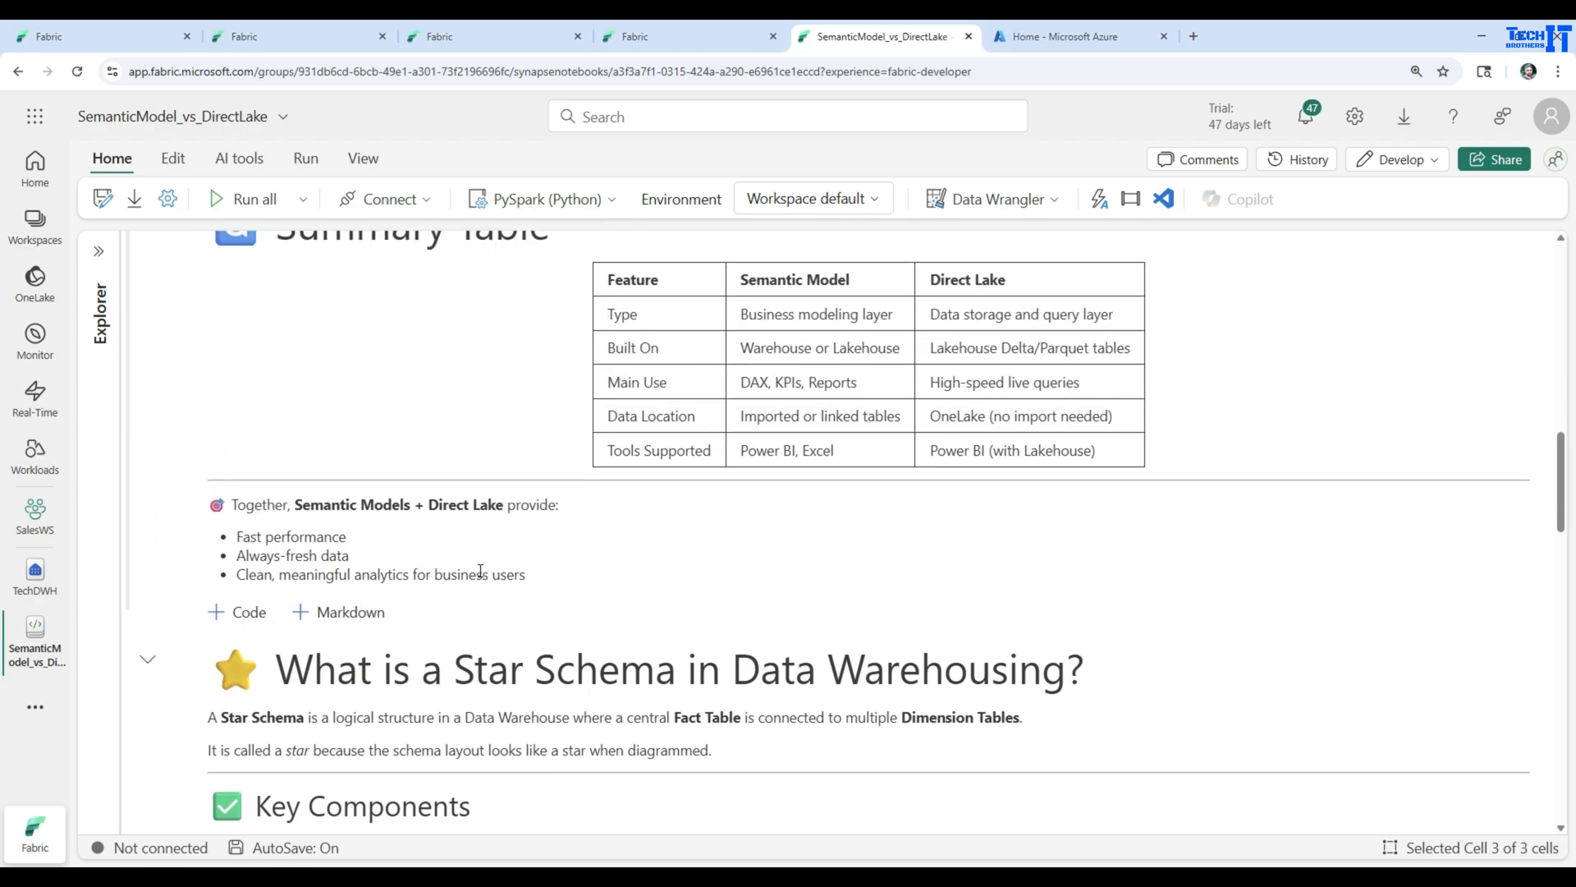
scroll(546, 535, up, 4)
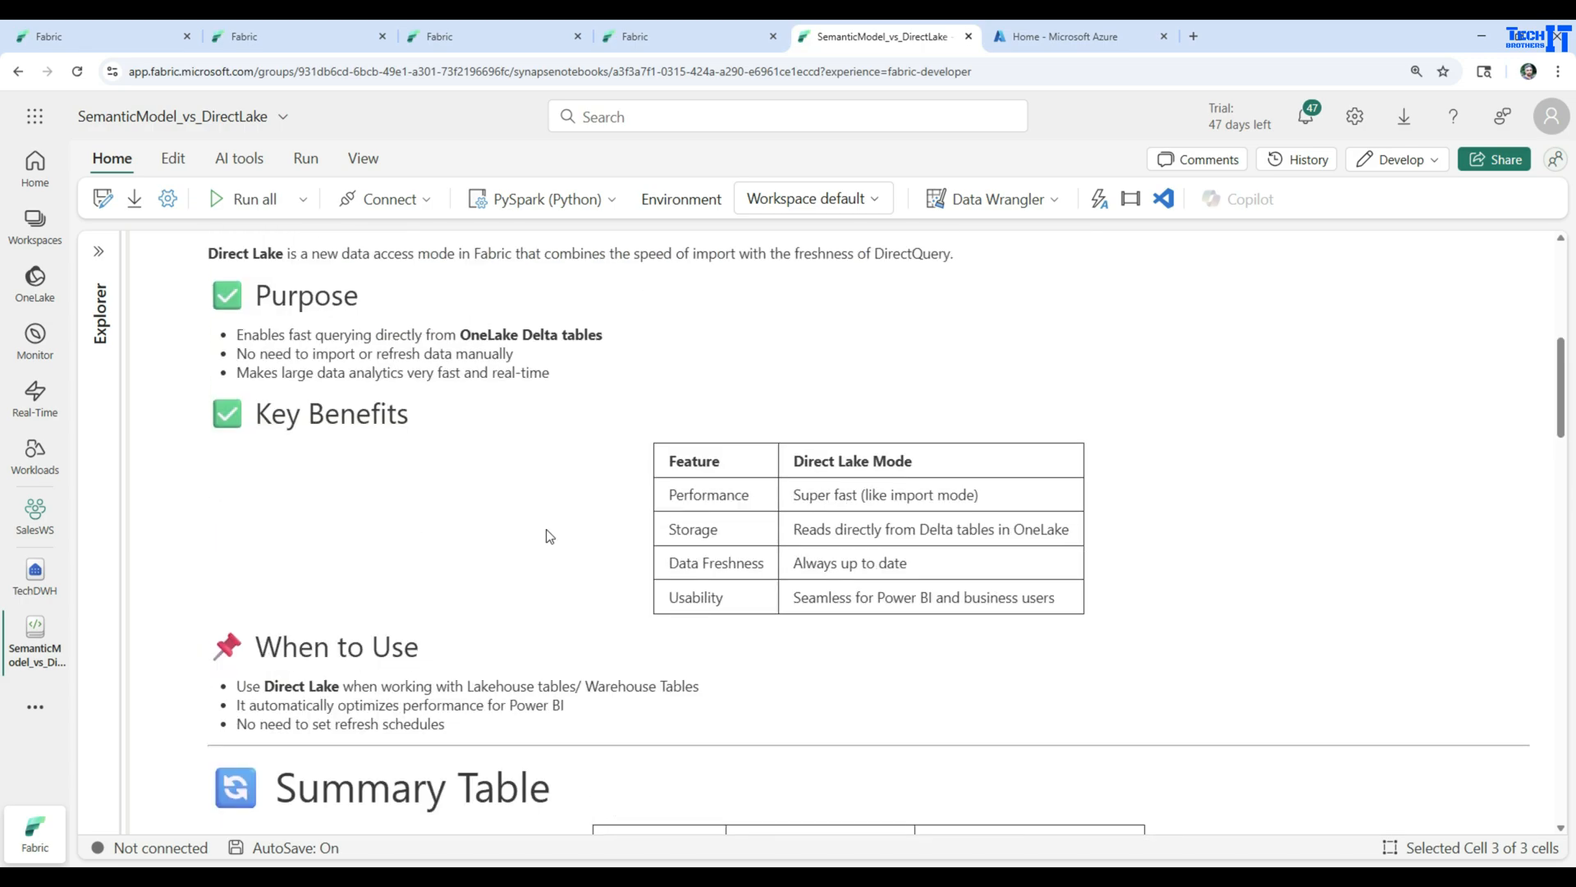
scroll(549, 535, up, 3)
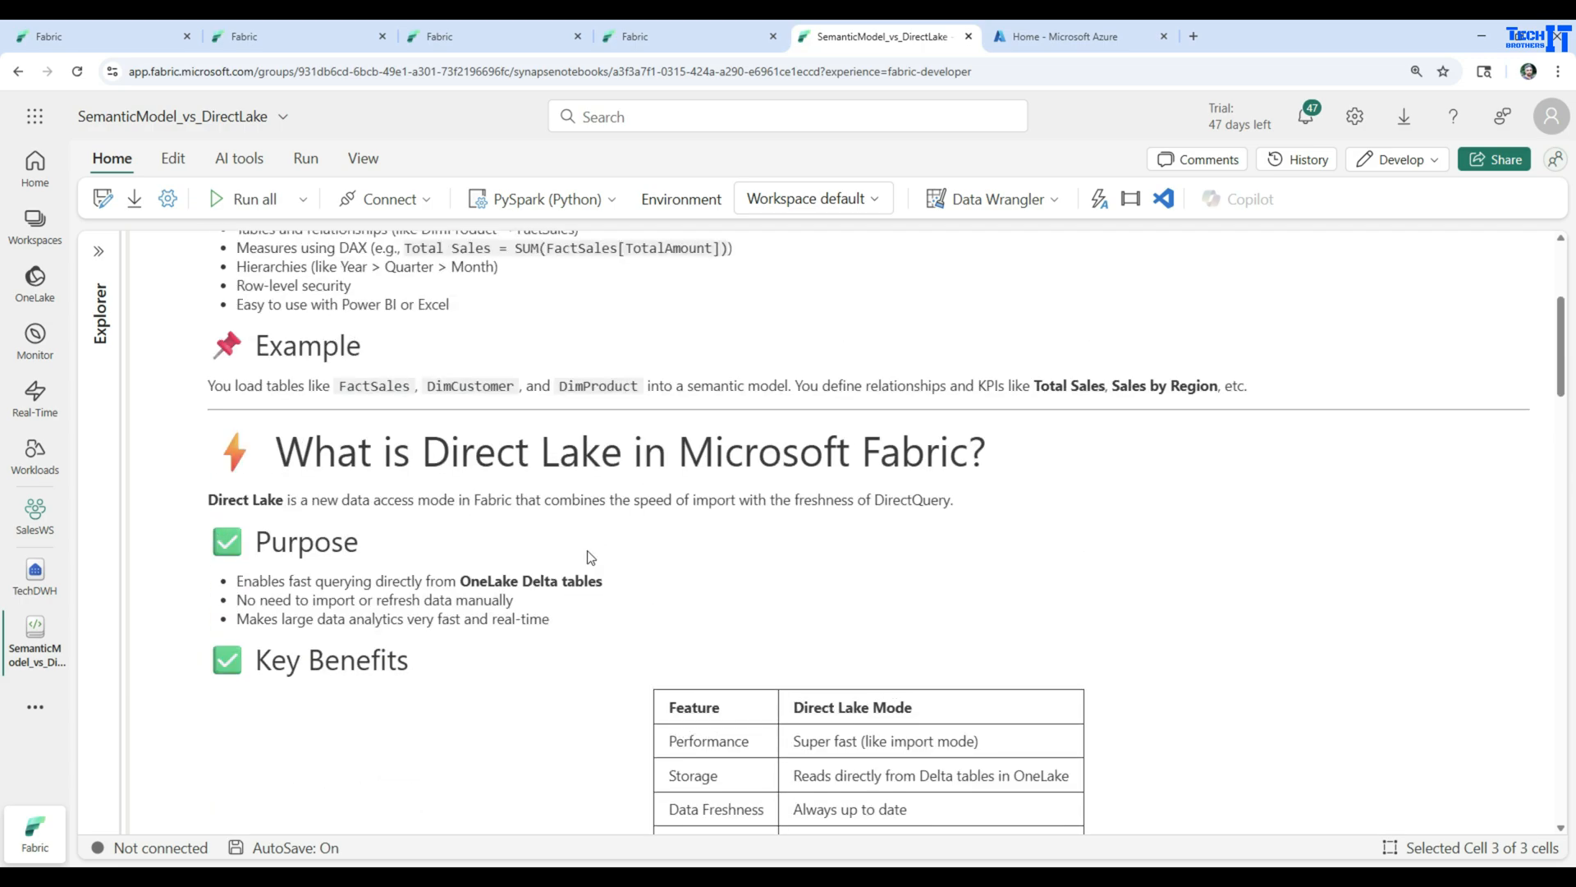
scroll(591, 557, down, 4)
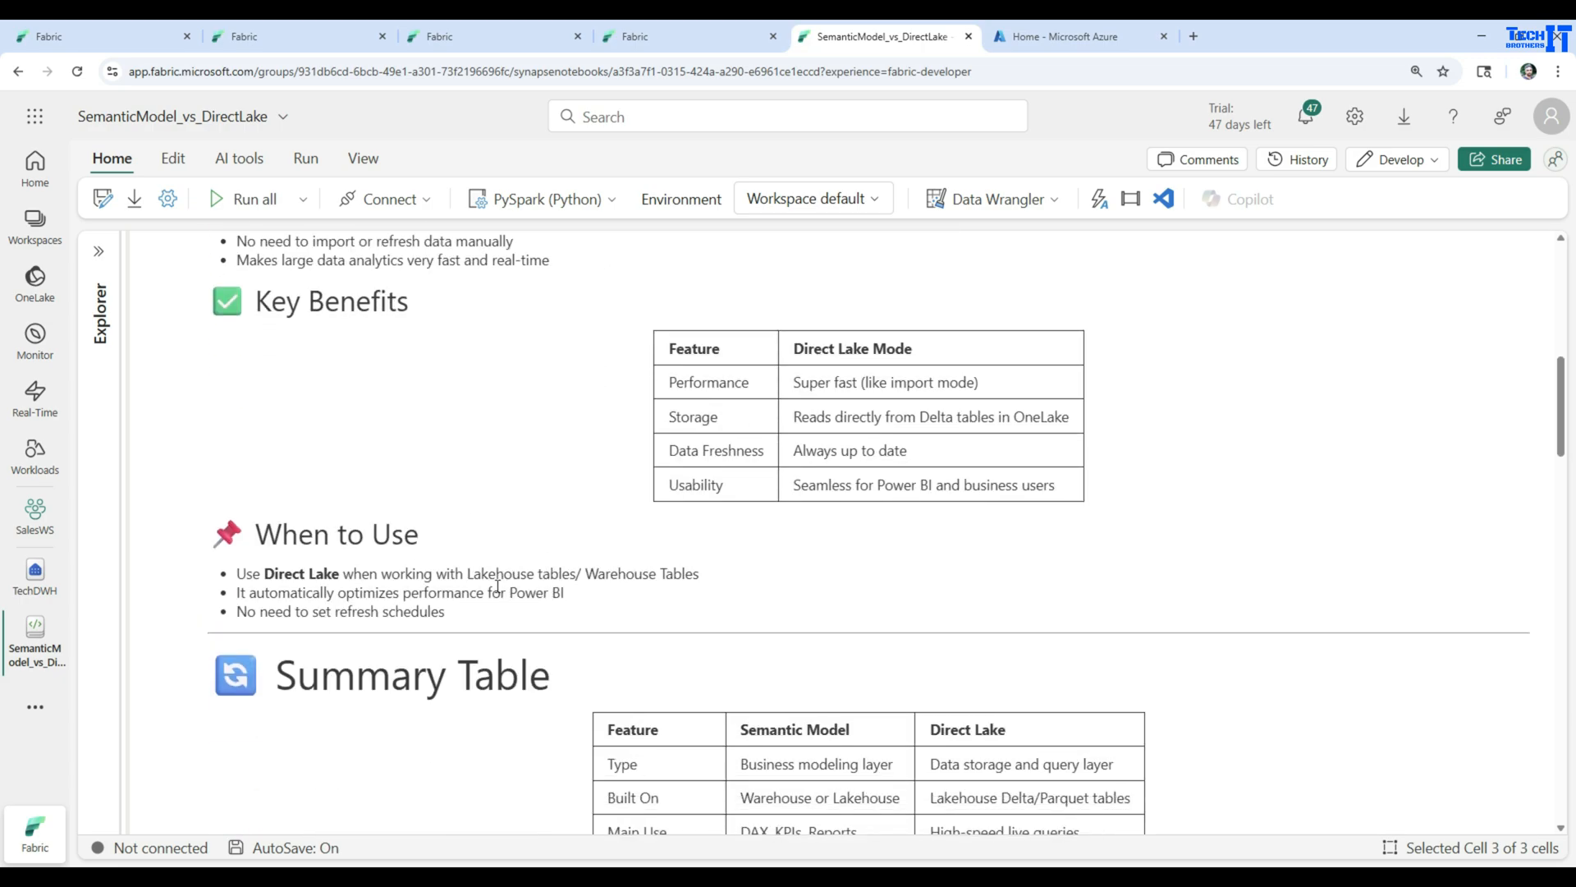
scroll(460, 542, down, 3)
scroll(517, 598, down, 2)
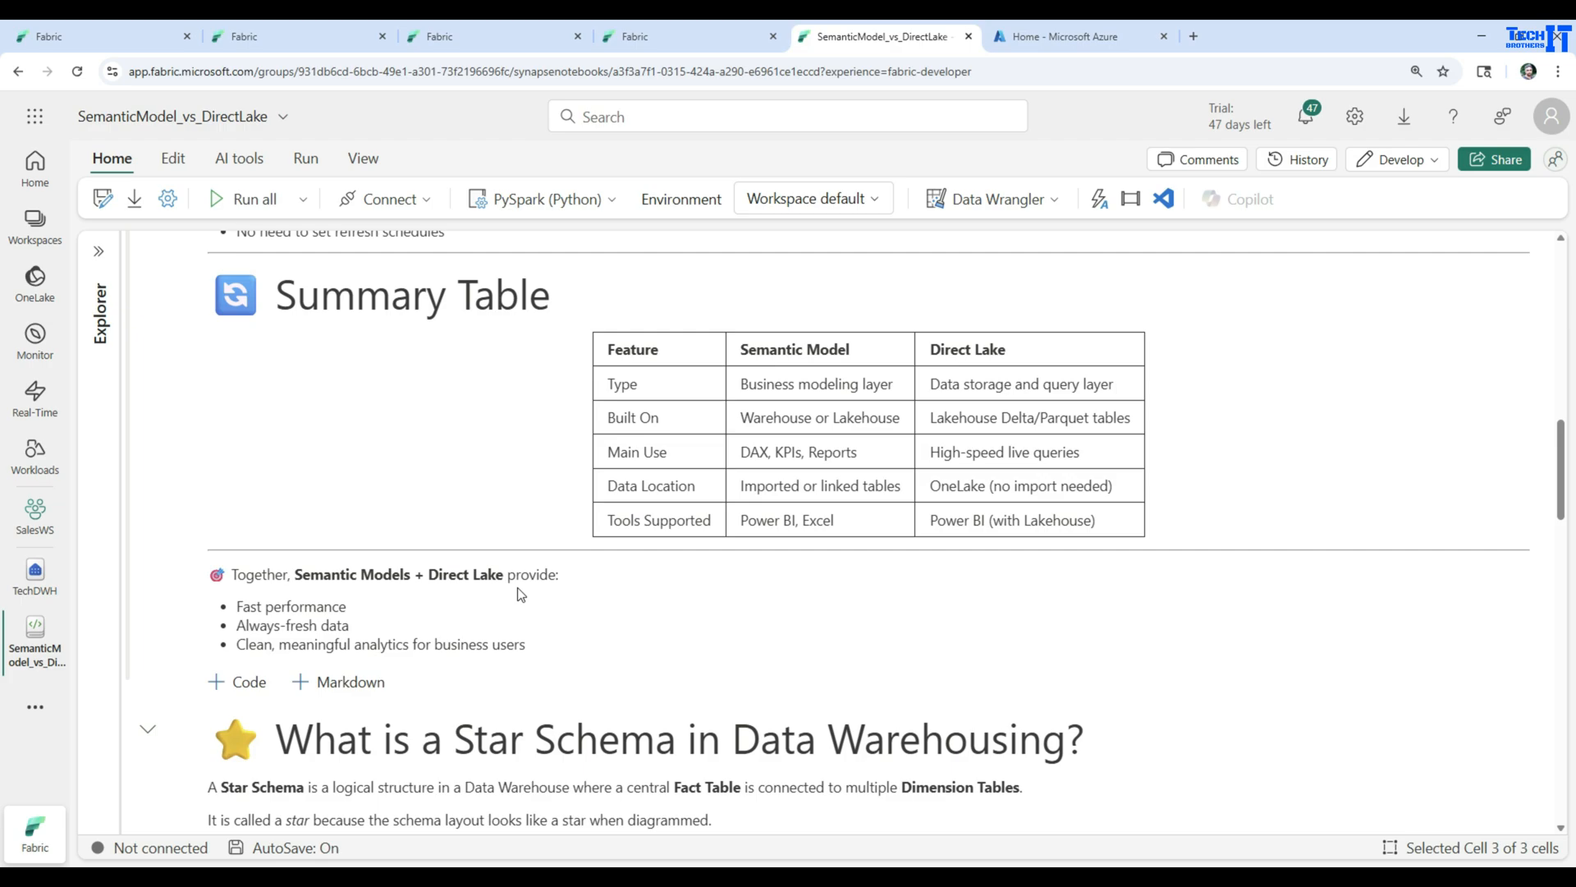
scroll(518, 588, up, 5)
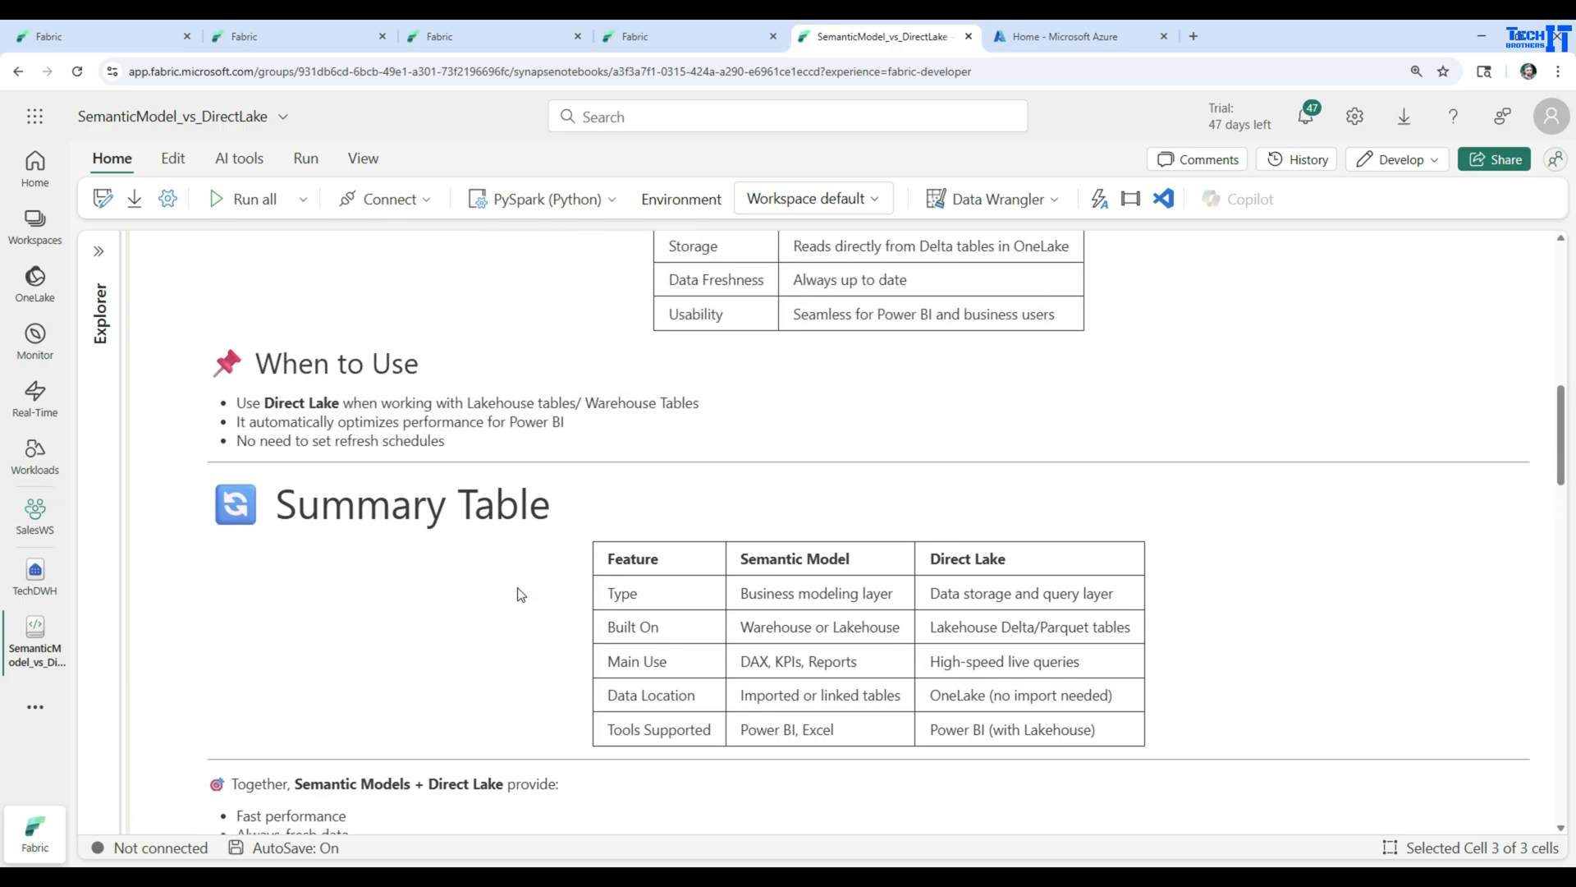
scroll(495, 575, up, 2)
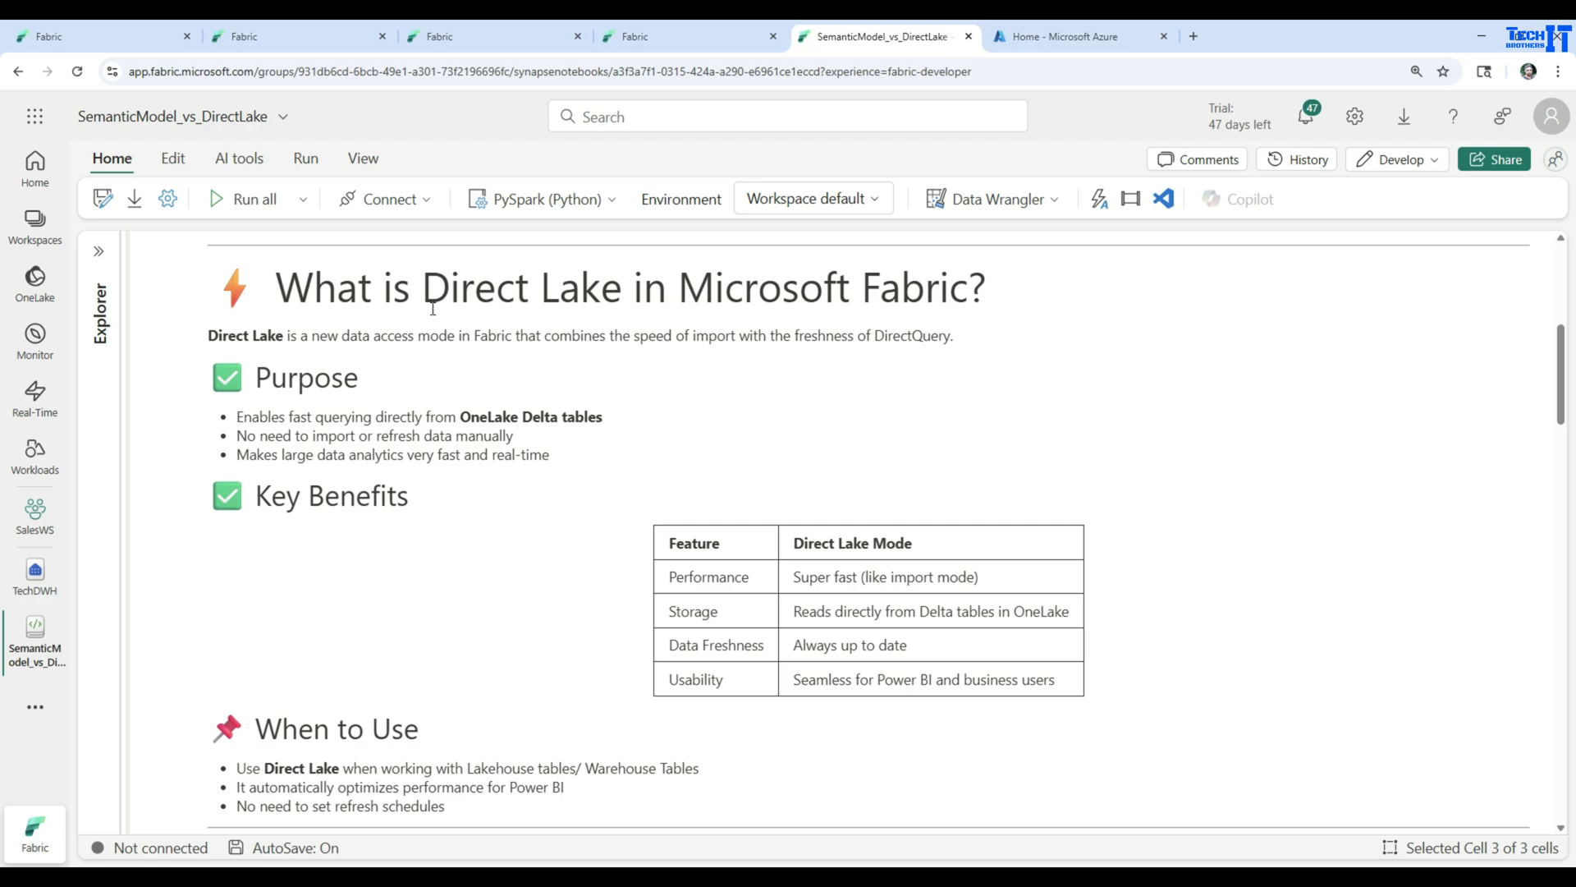
scroll(543, 510, down, 3)
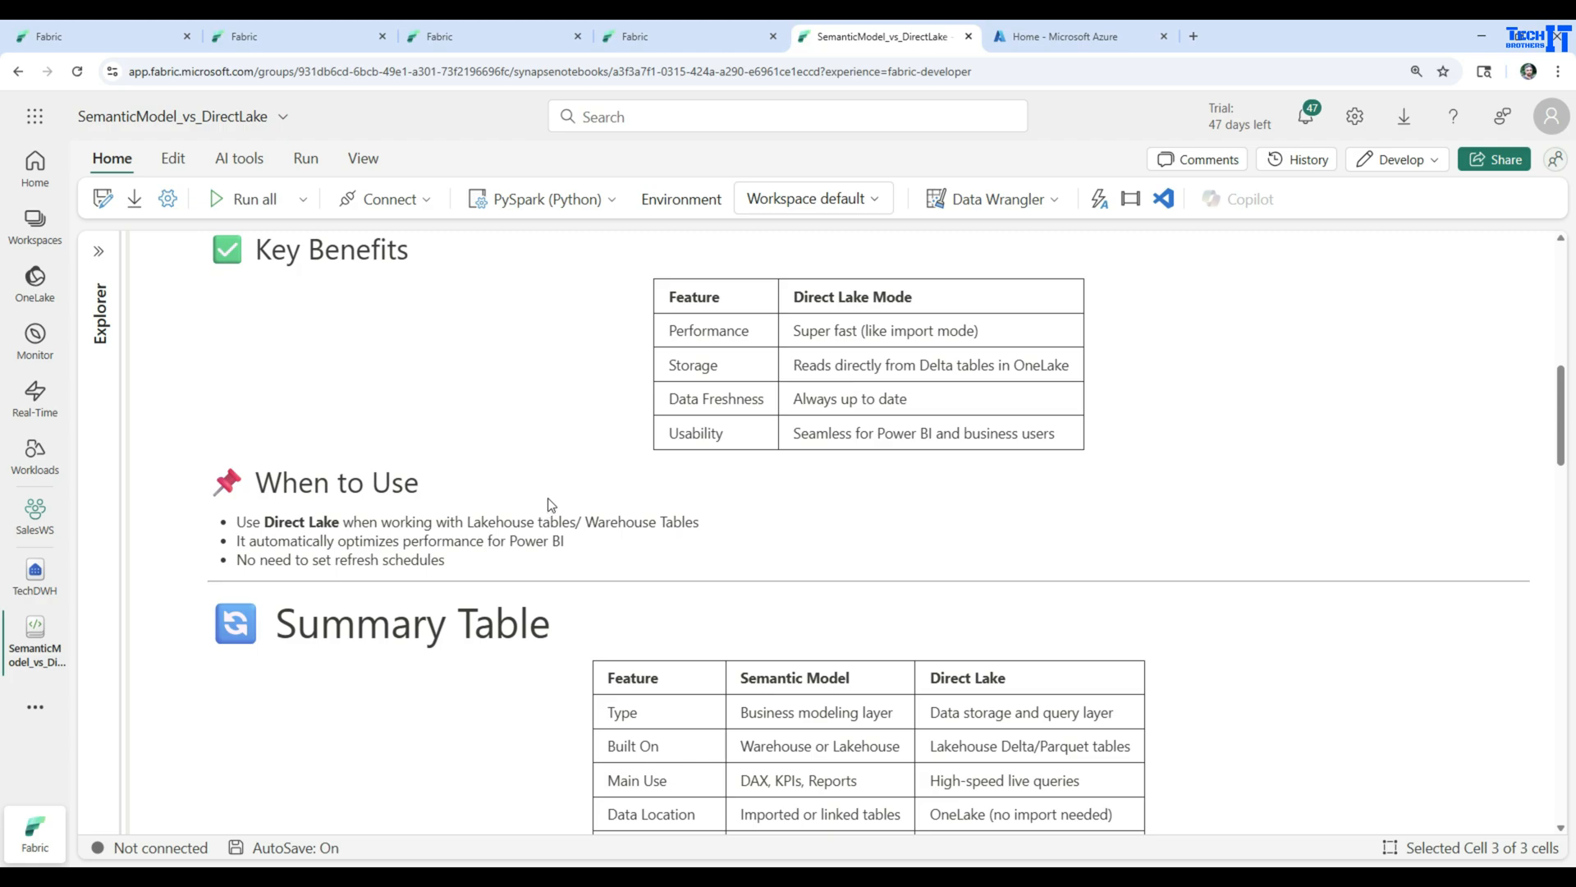
scroll(551, 504, down, 3)
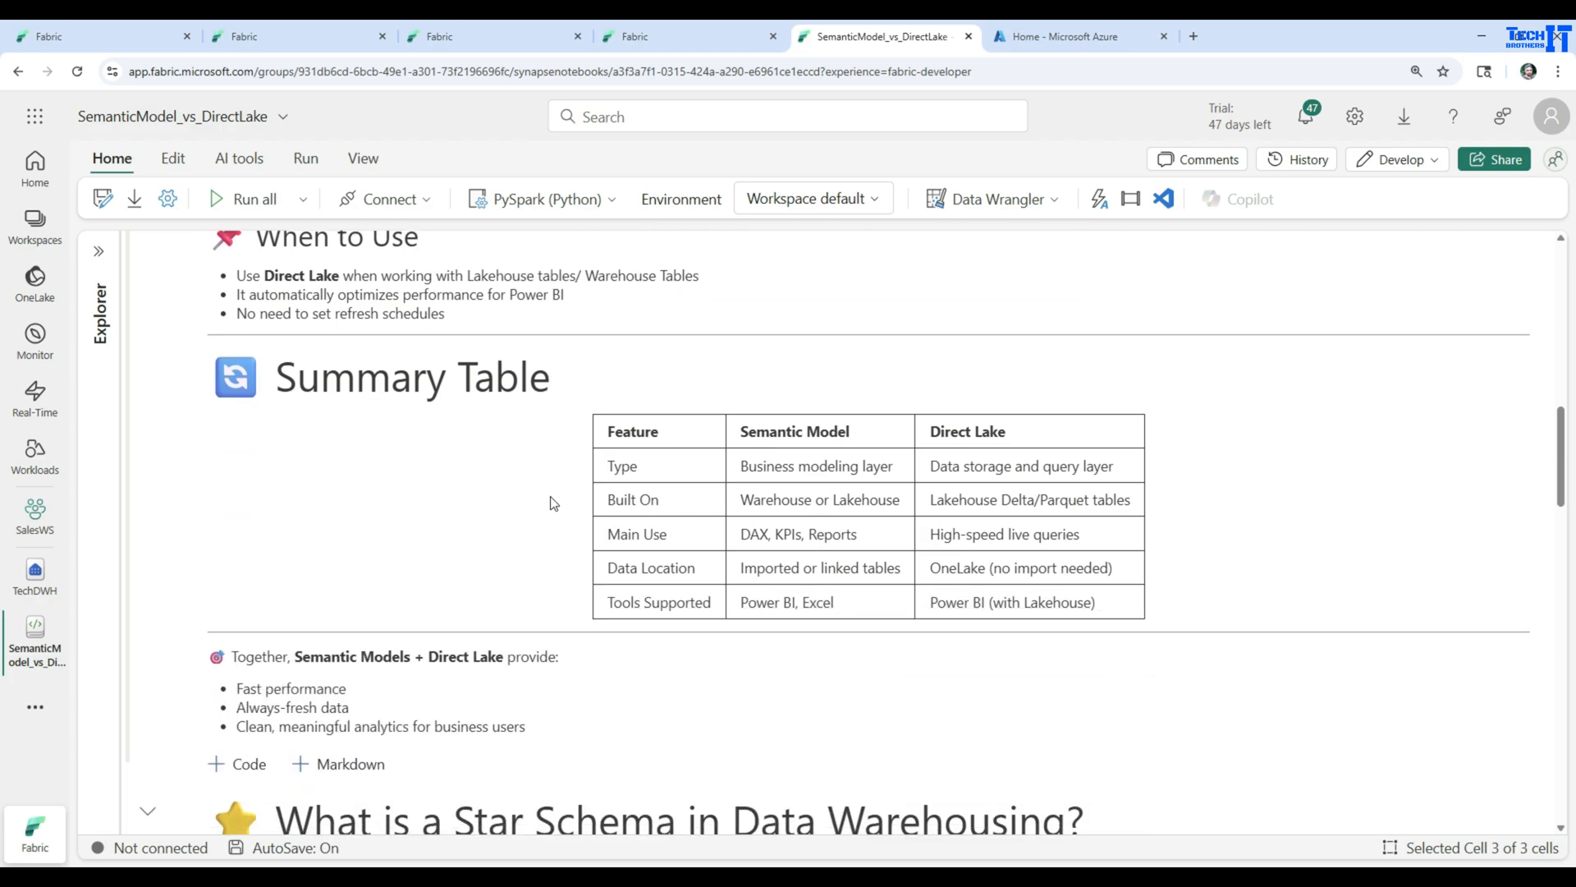
Step: Read the Star Schema section's key components and advantages, and examine the diagram linking FactSales to its dimension tables
scroll(553, 503, down, 5)
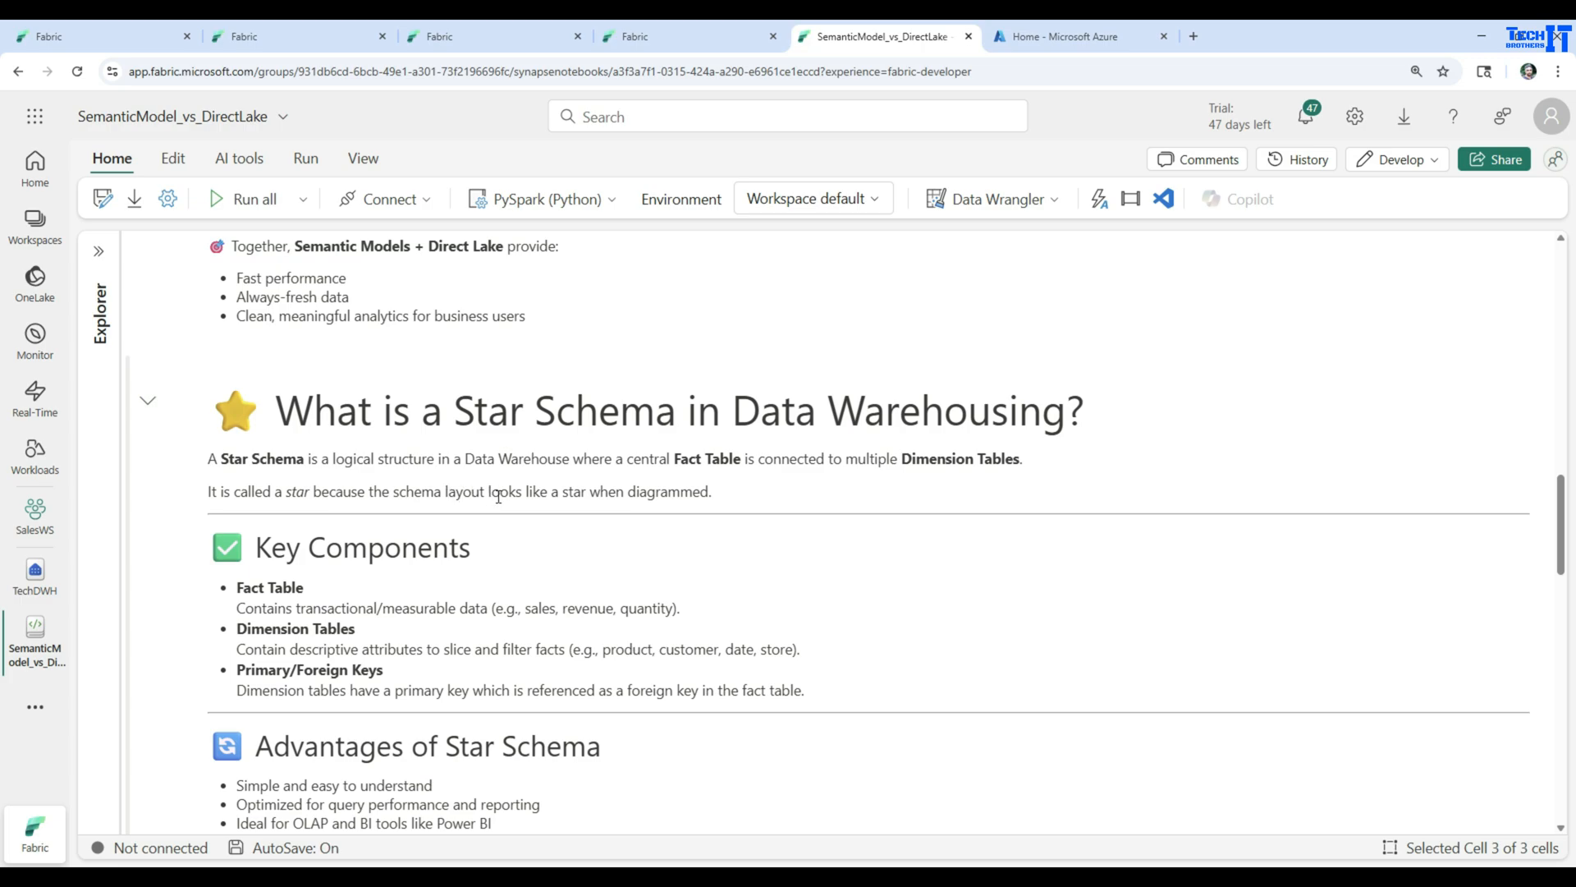
scroll(499, 497, down, 2)
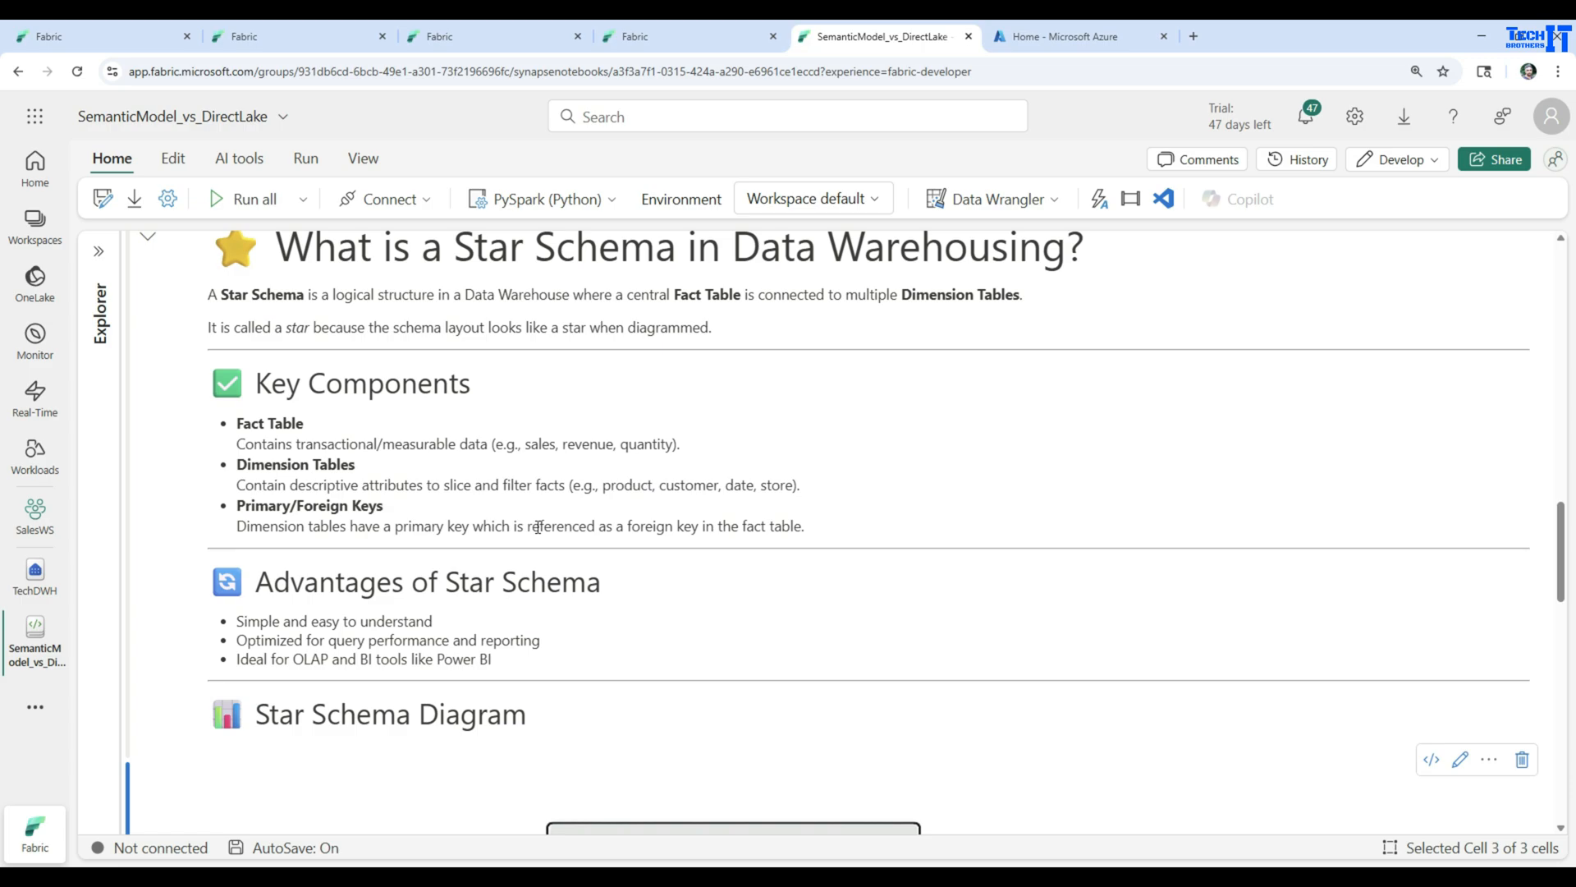
scroll(538, 526, down, 2)
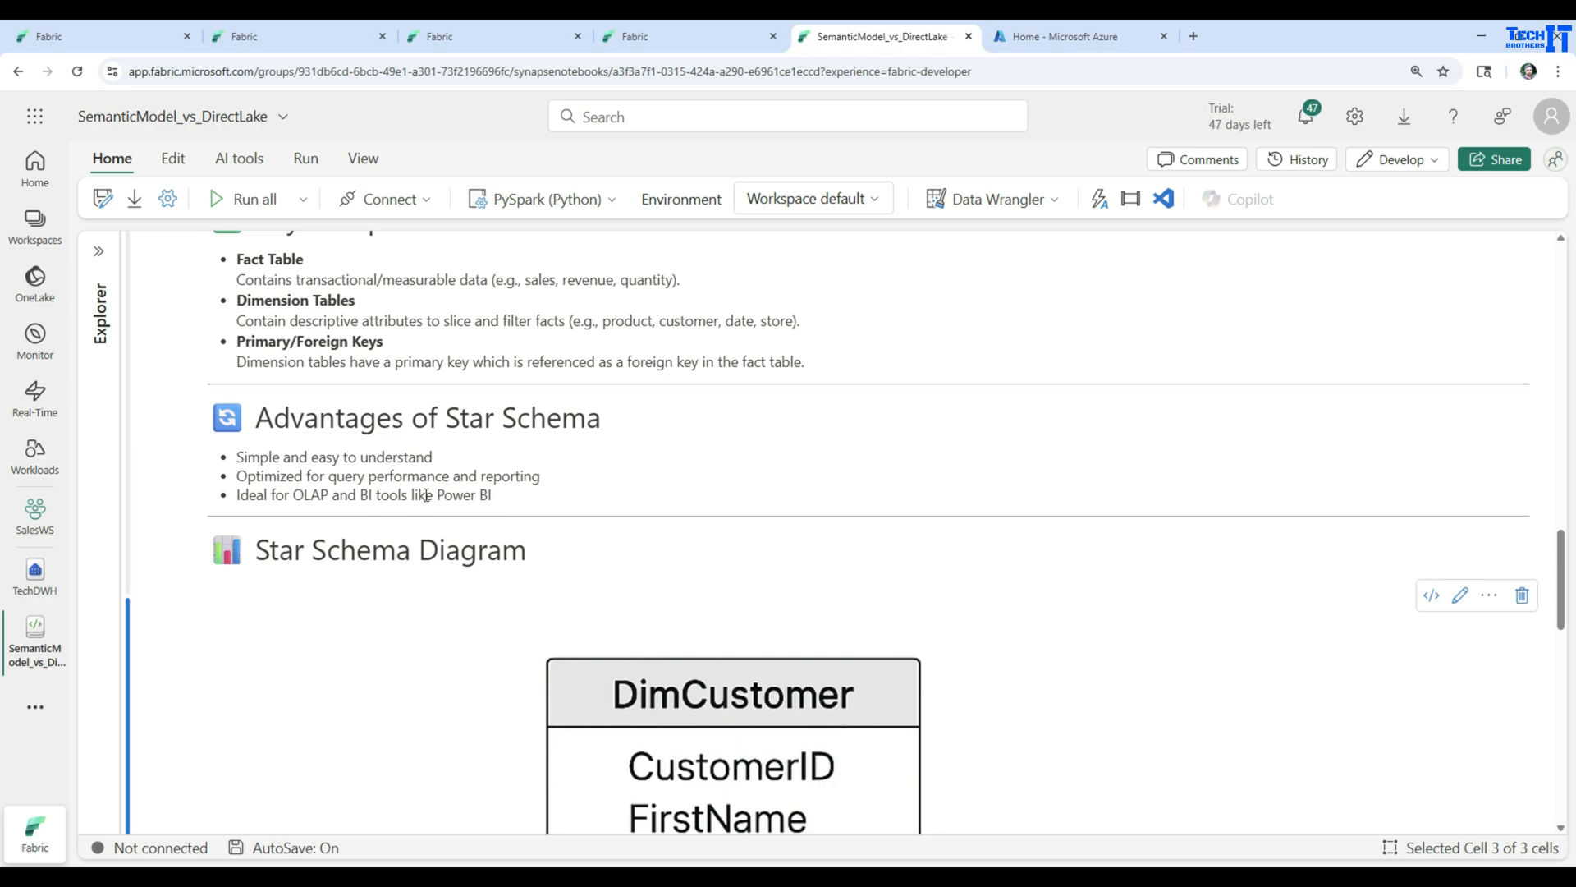
scroll(460, 495, down, 6)
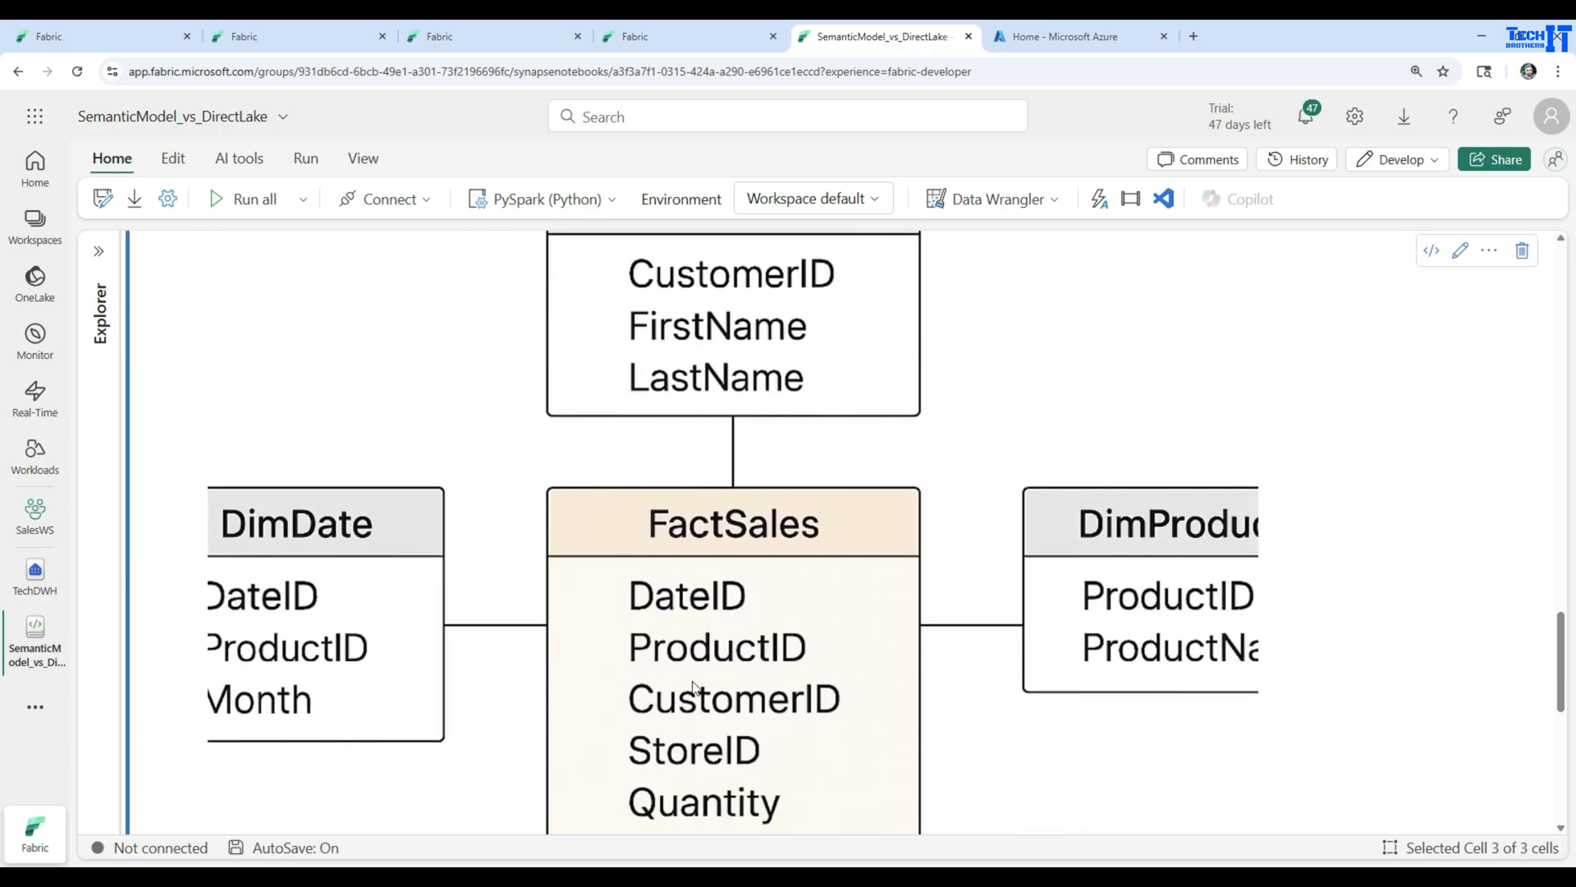
scroll(690, 528, up, 2)
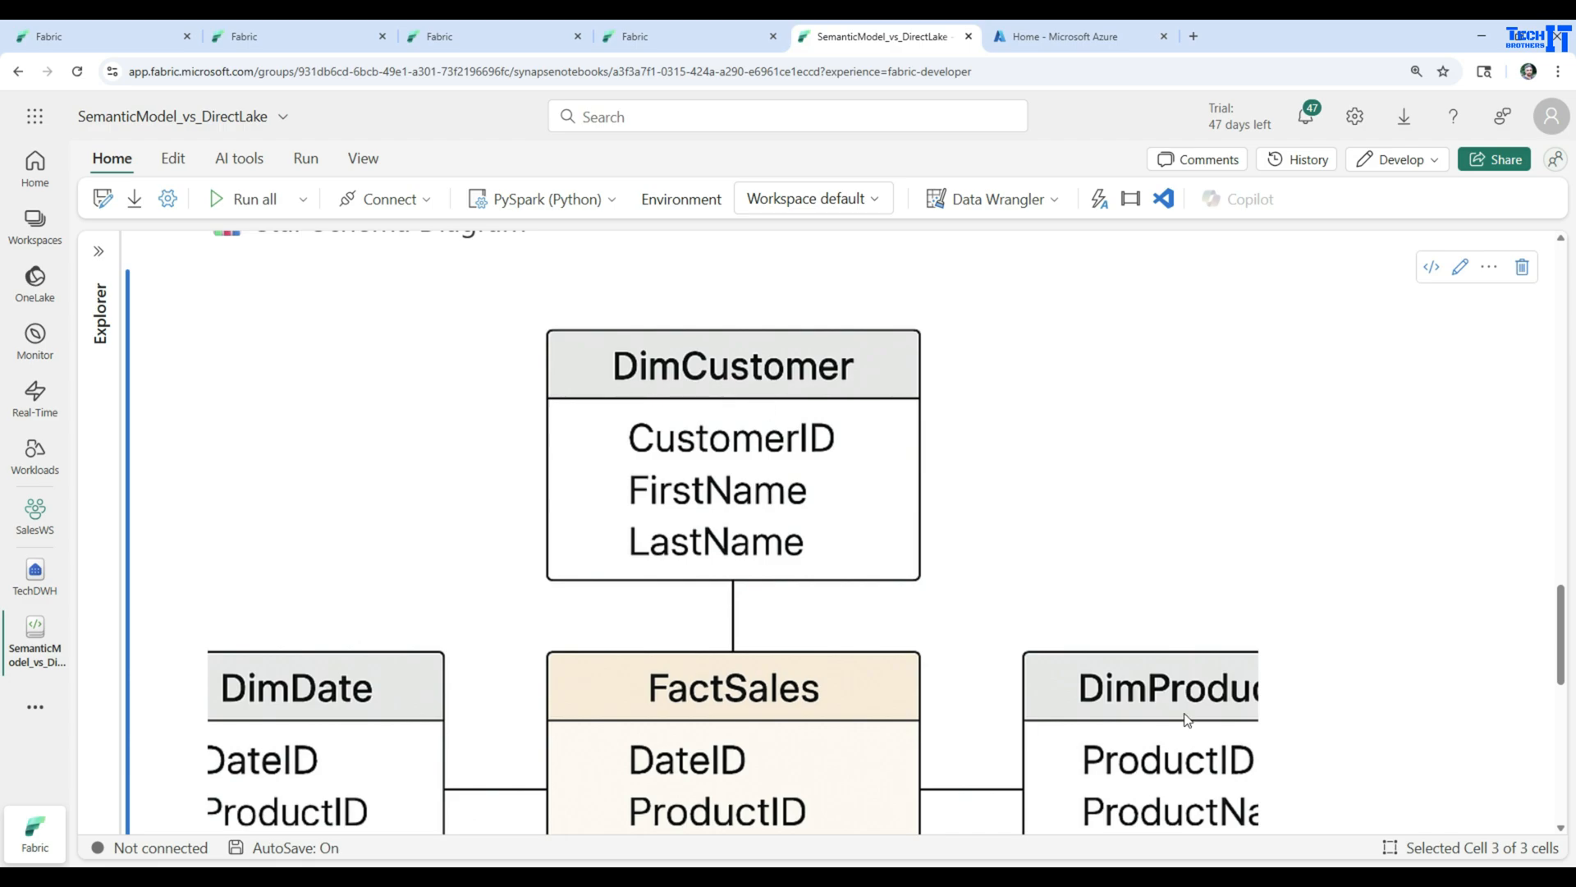
scroll(645, 565, down, 1)
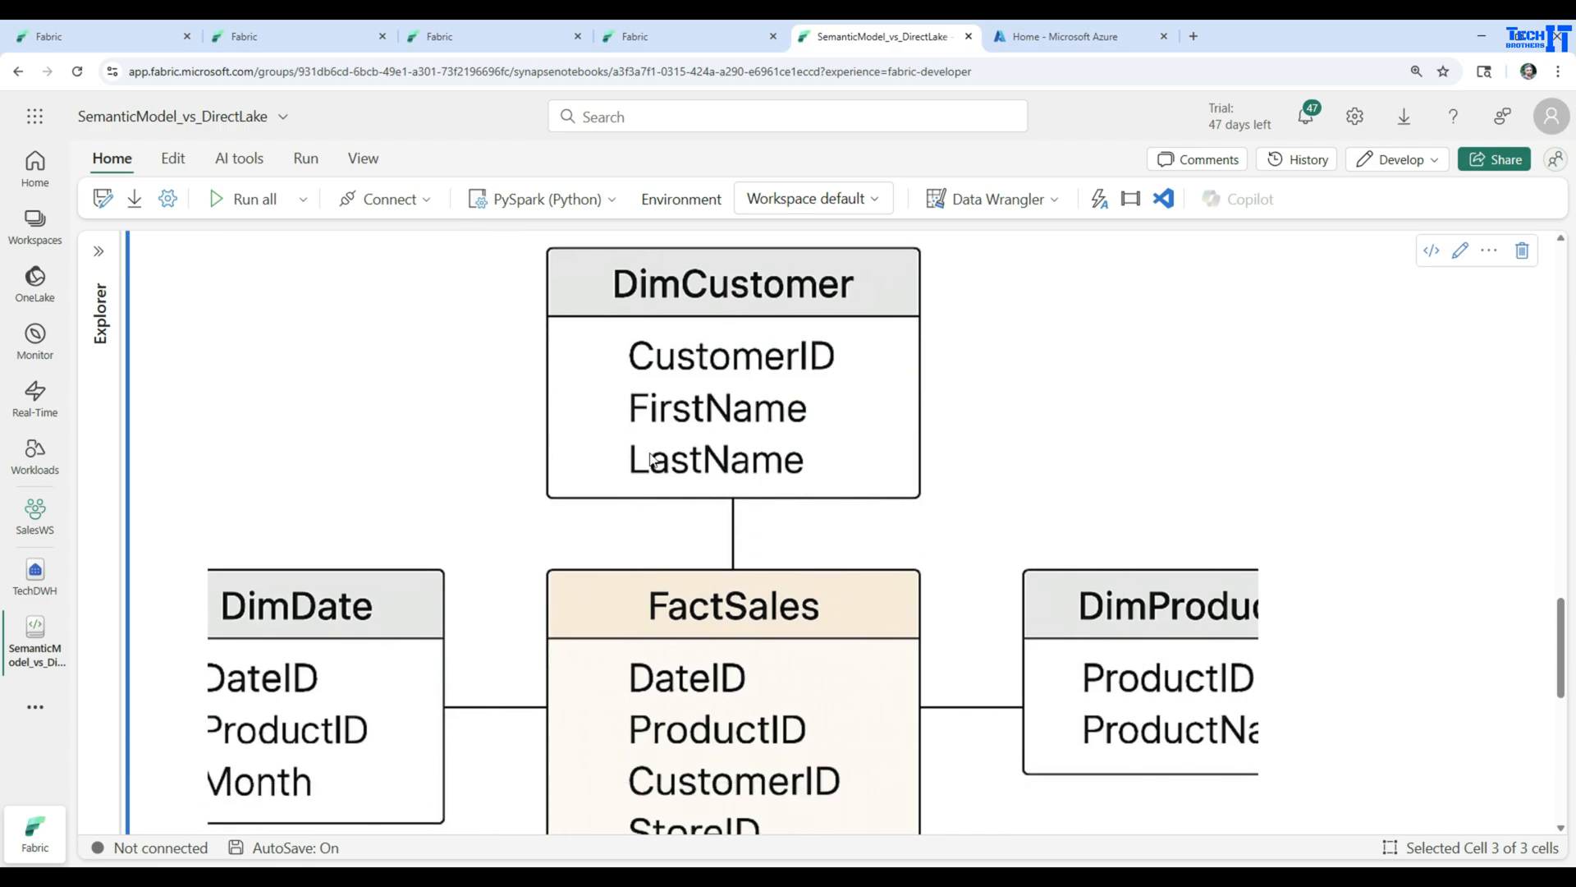
Step: Examine the rest of the star schema diagram down to DimStore, and return to the notebook's opening Semantic Model section
scroll(723, 646, down, 2)
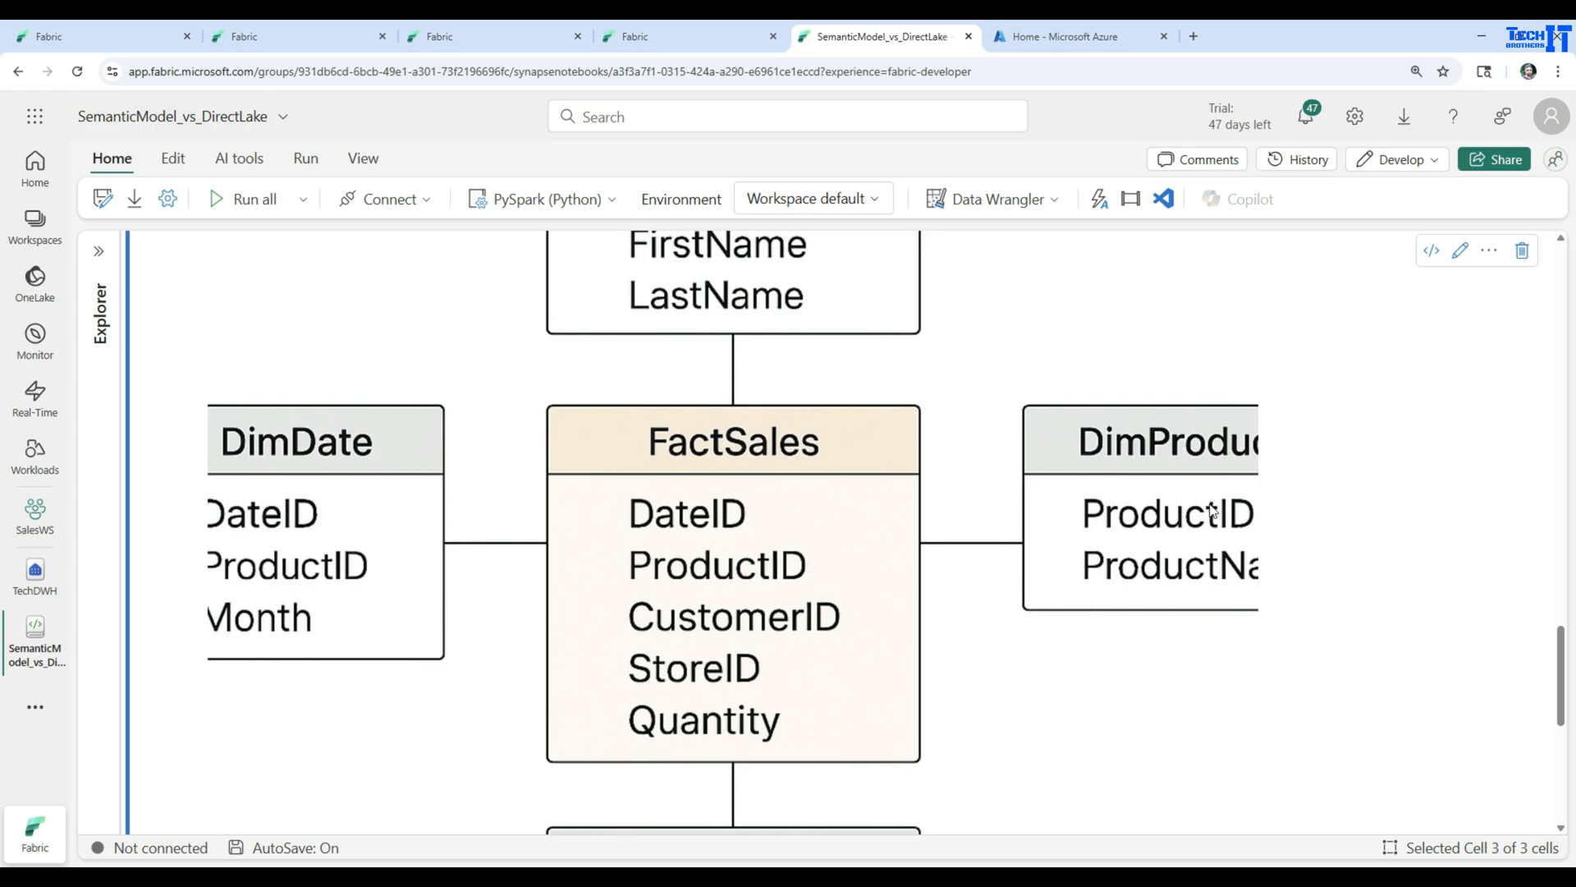
scroll(764, 623, down, 5)
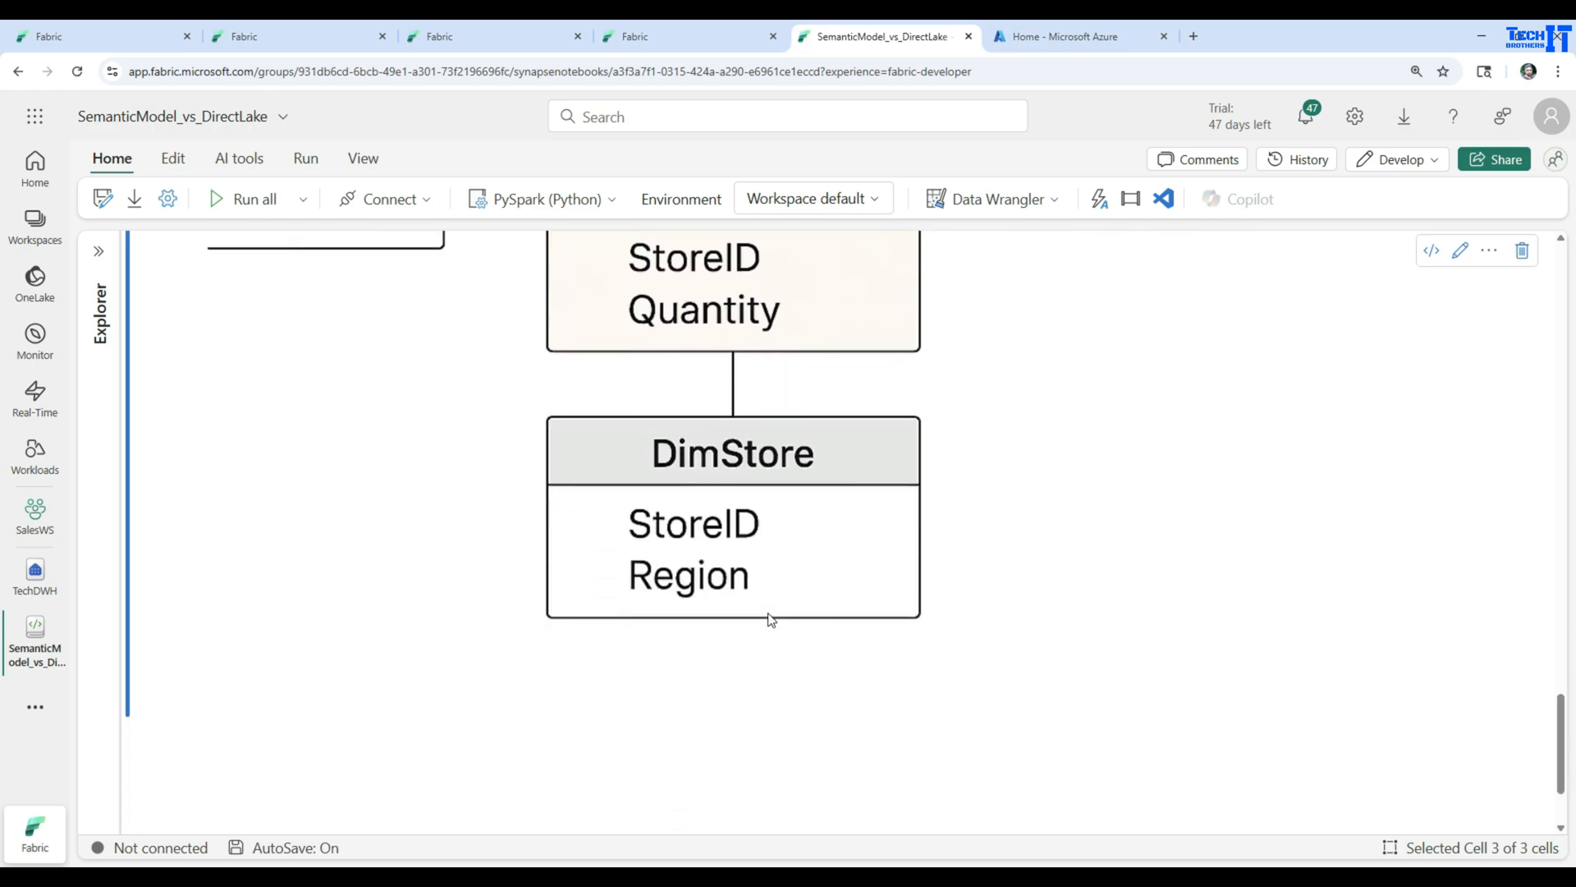
scroll(772, 620, up, 15)
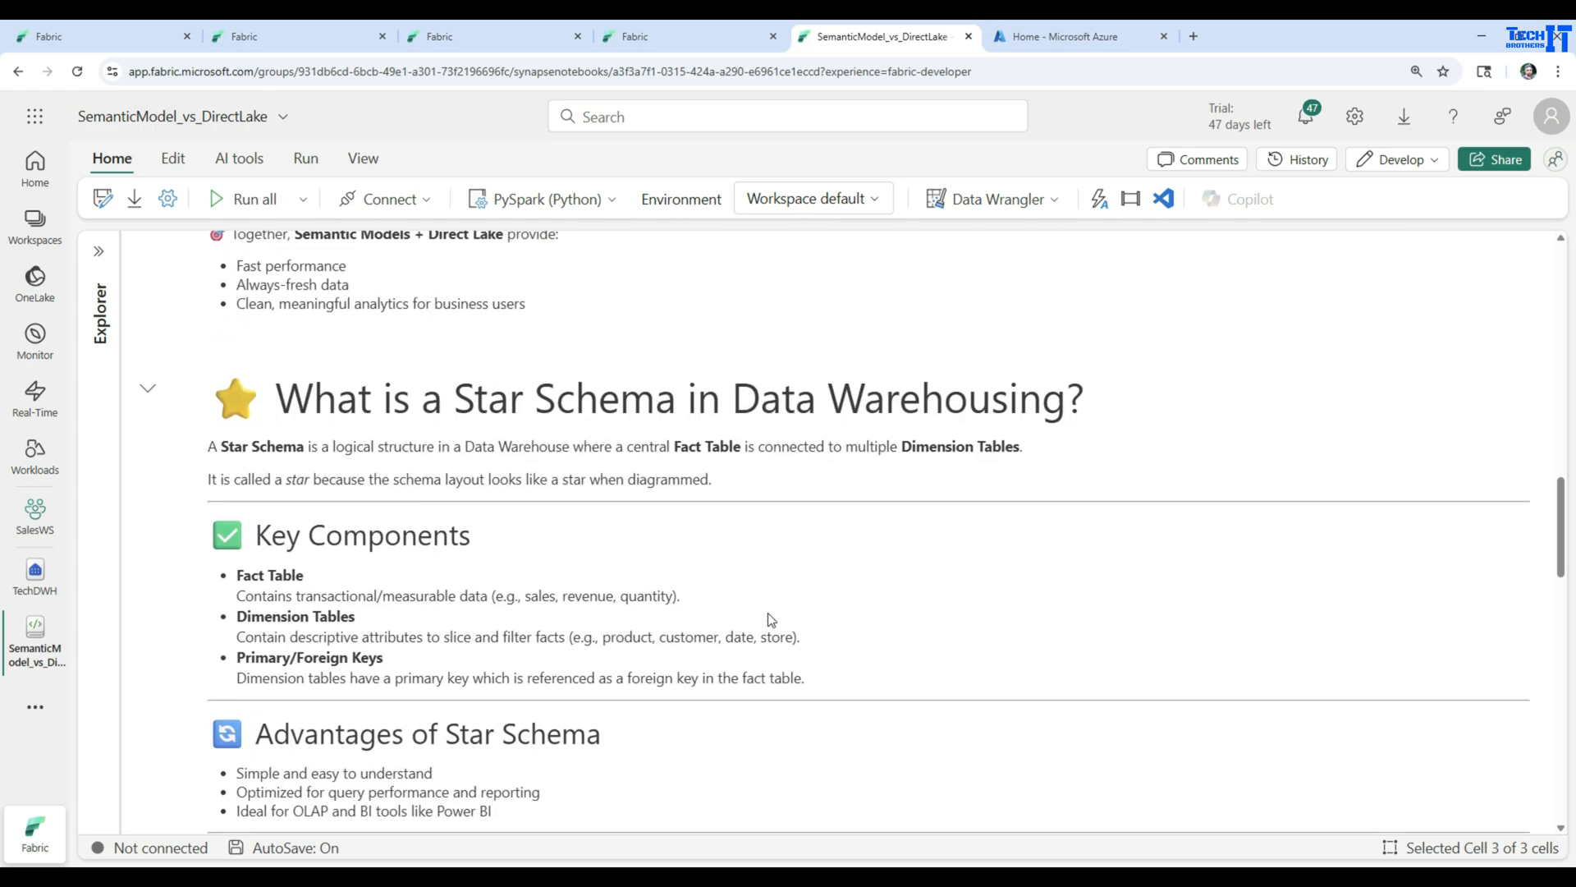
scroll(770, 620, up, 10)
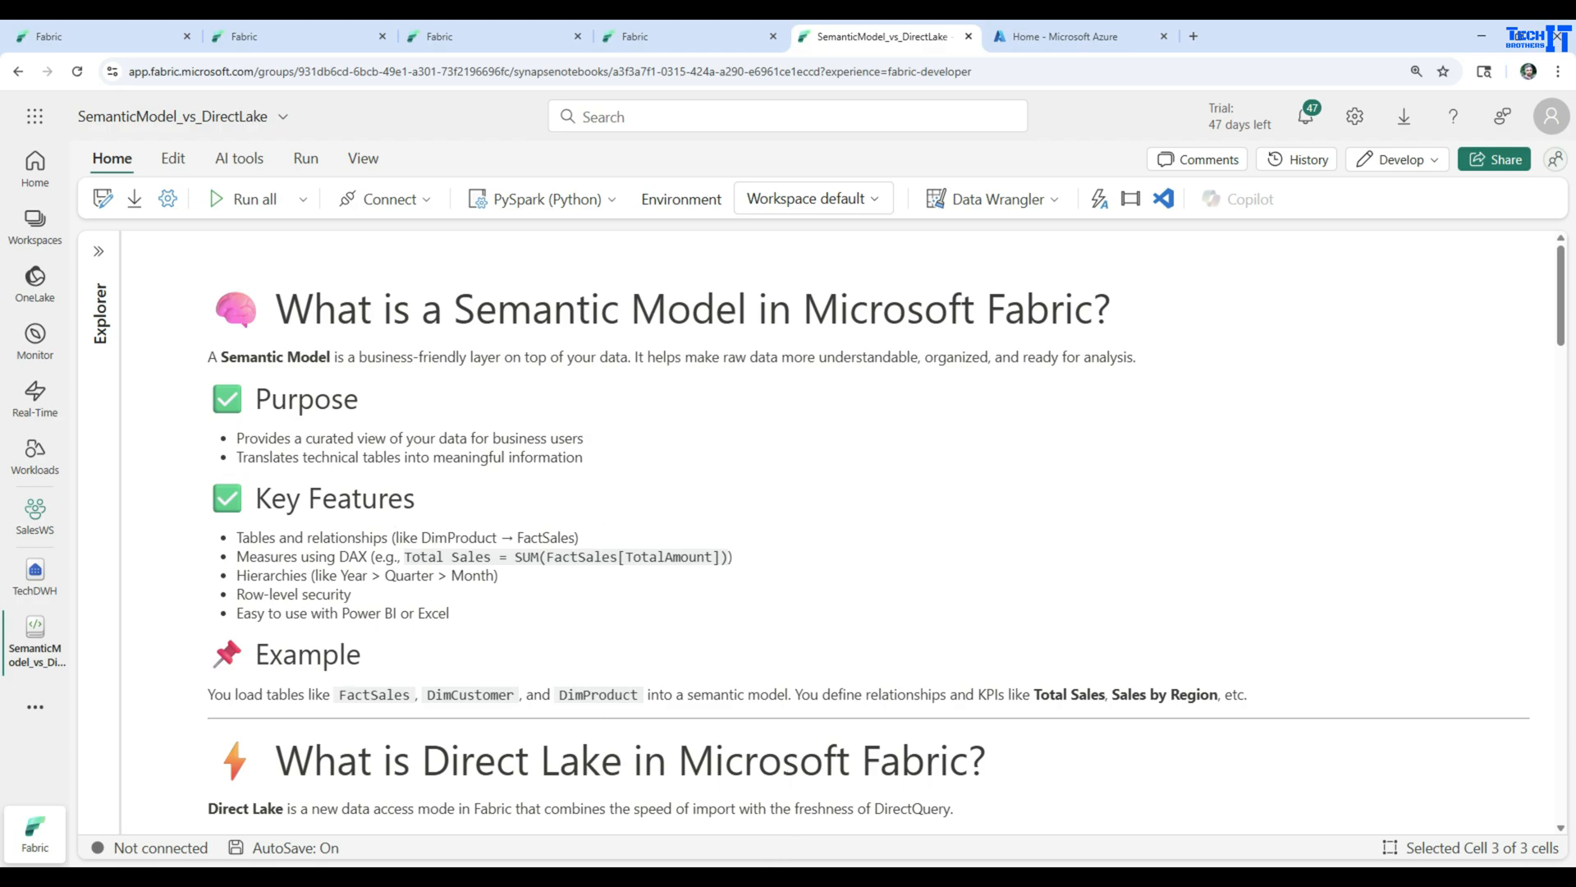
Step: Open the TechDWH warehouse and list the dbo schema's tables, widening the Explorer so that their full names fit
click(37, 578)
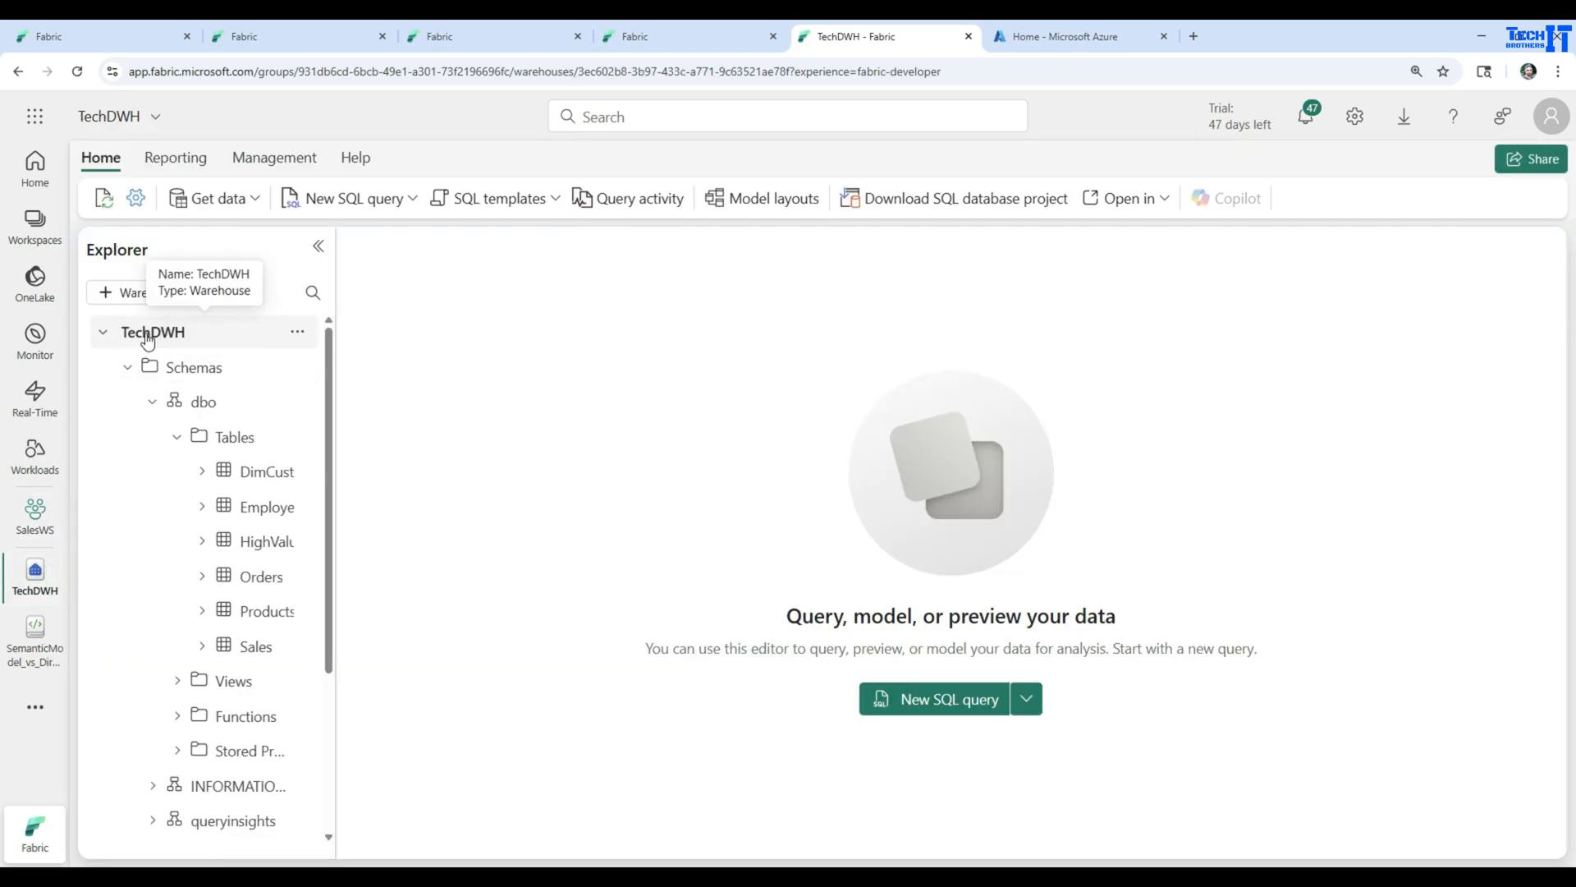
click(152, 402)
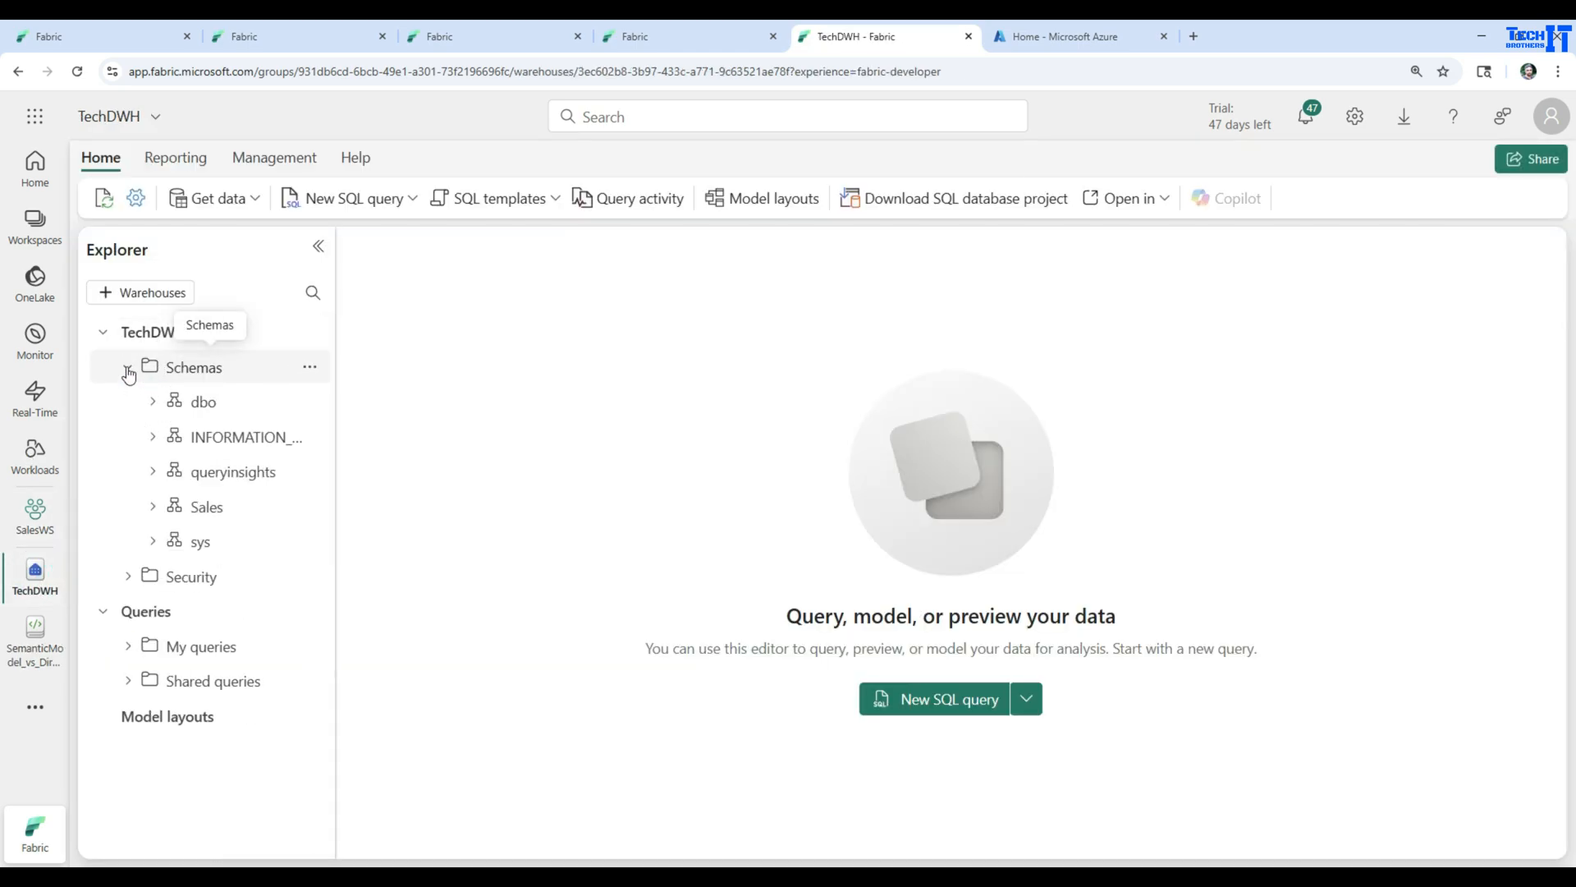
click(127, 367)
click(127, 367)
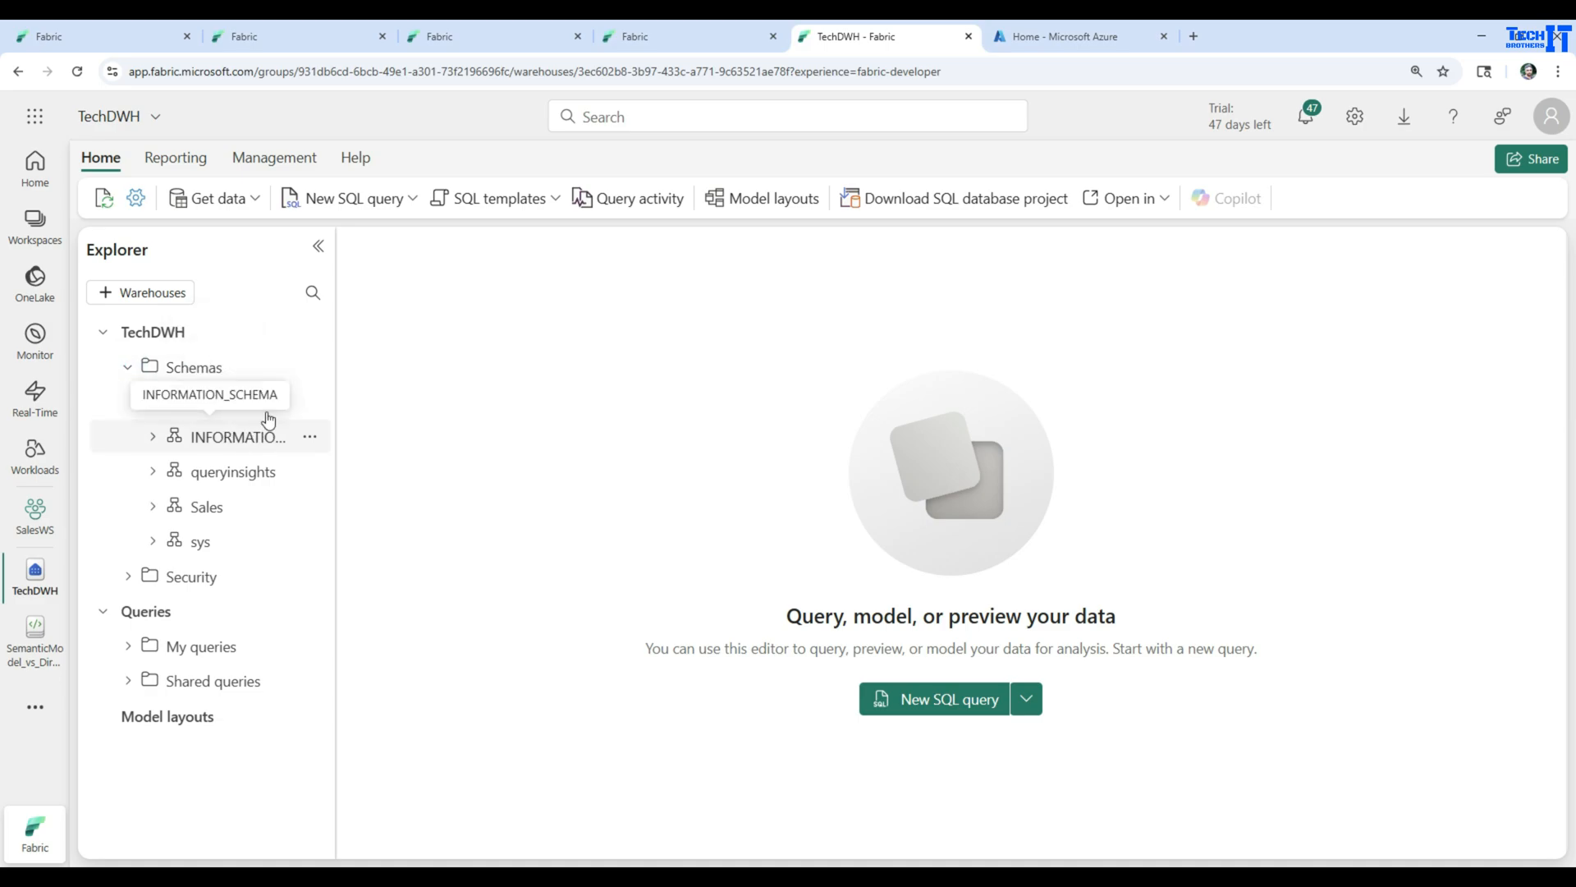
click(152, 402)
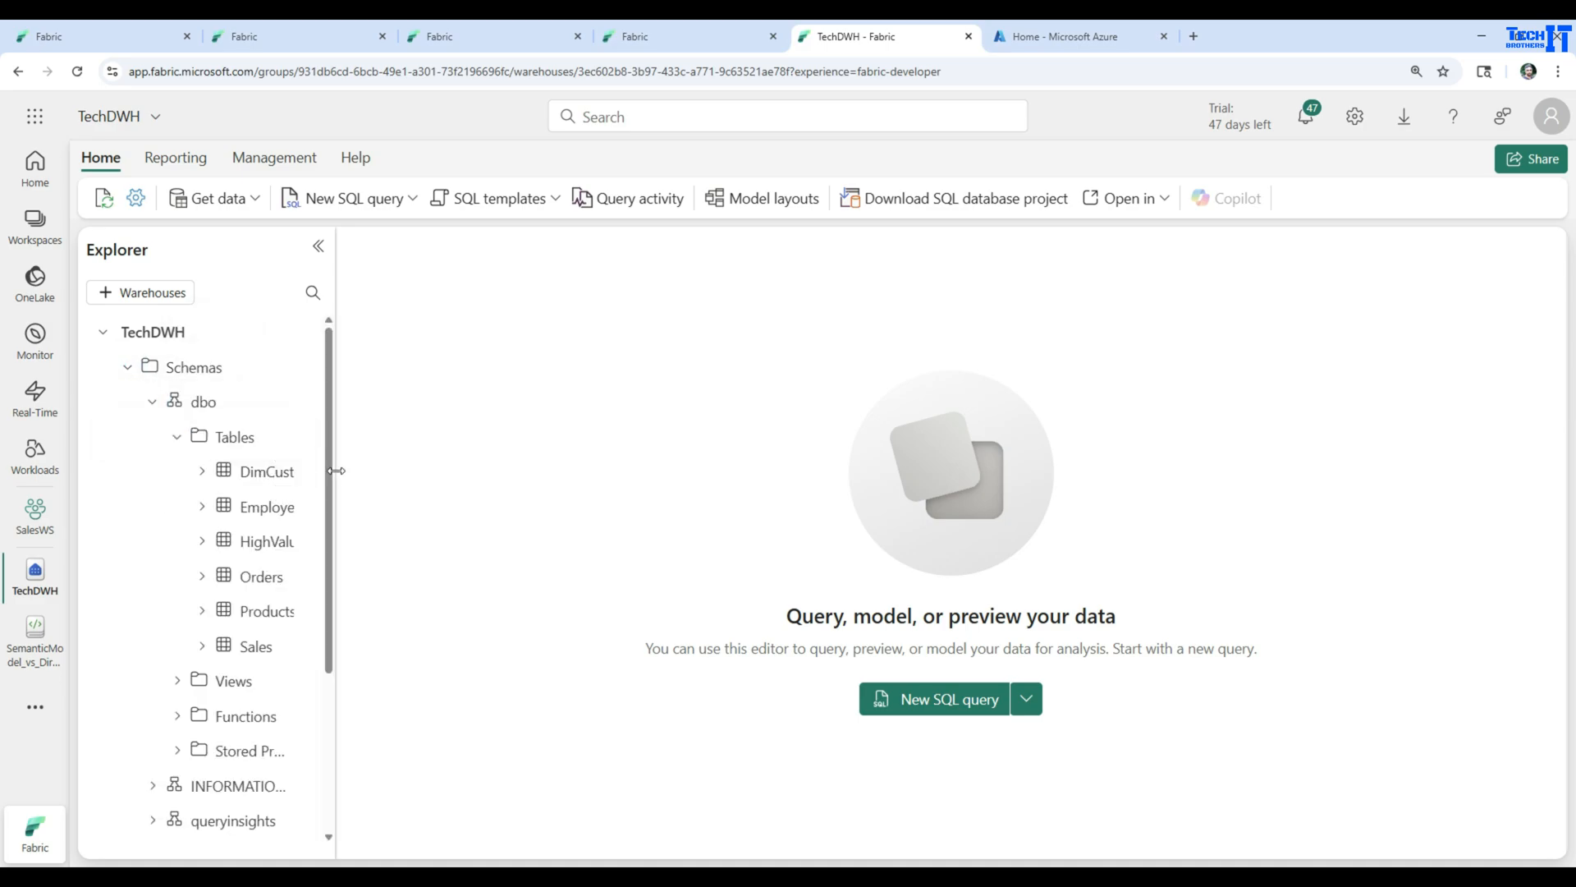
drag(336, 469, 488, 478)
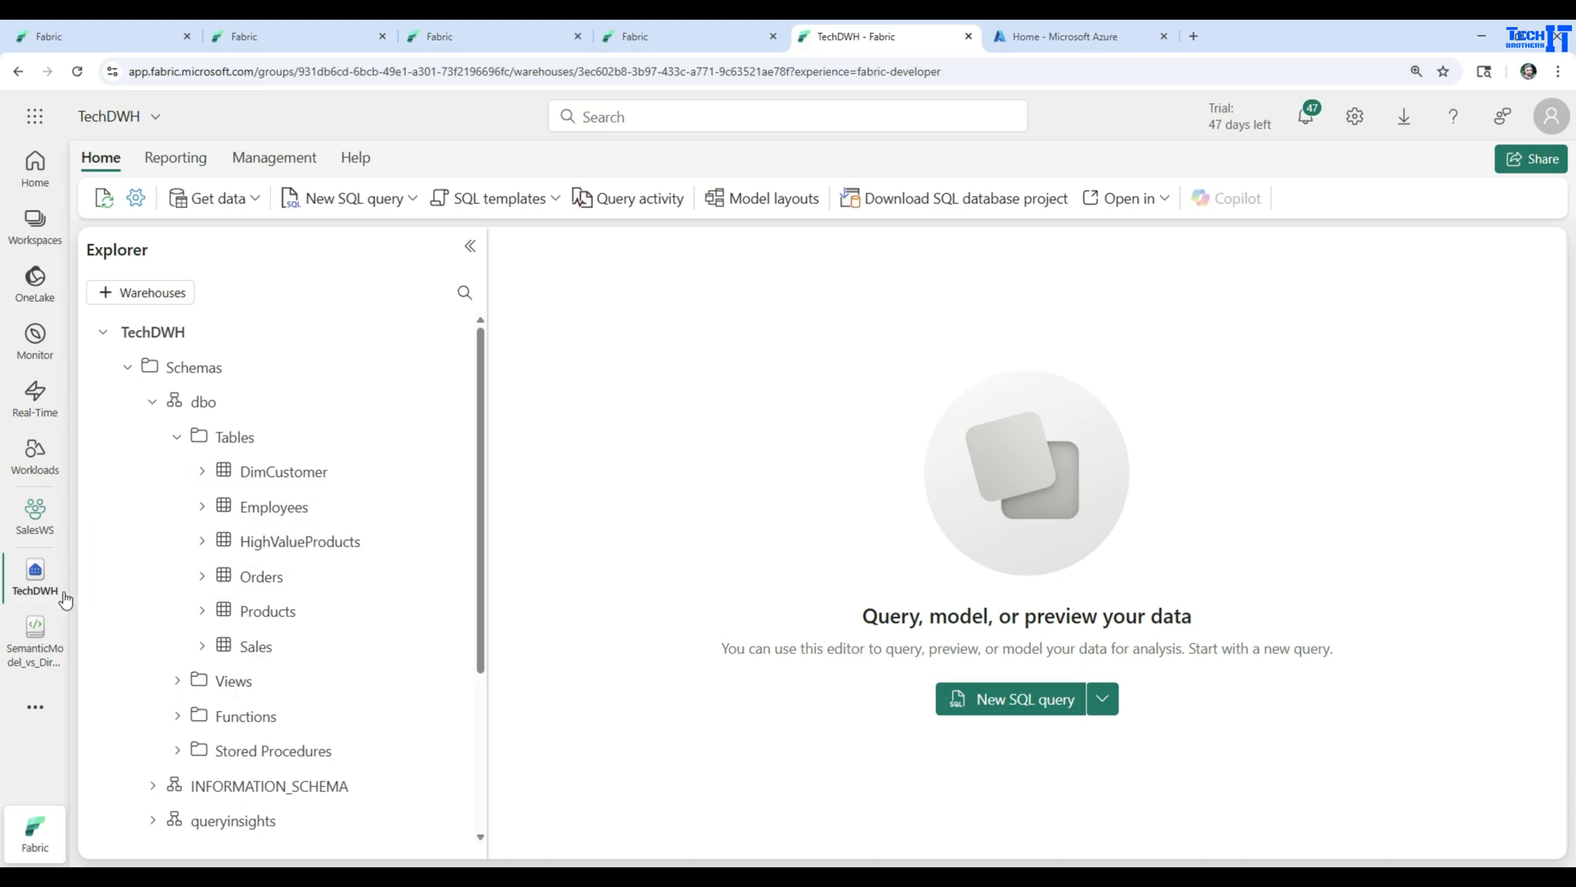
Step: Show the TechDWH warehouse's SSMS server and database names from the SalesWS workspace, and dismiss the connection details
click(34, 230)
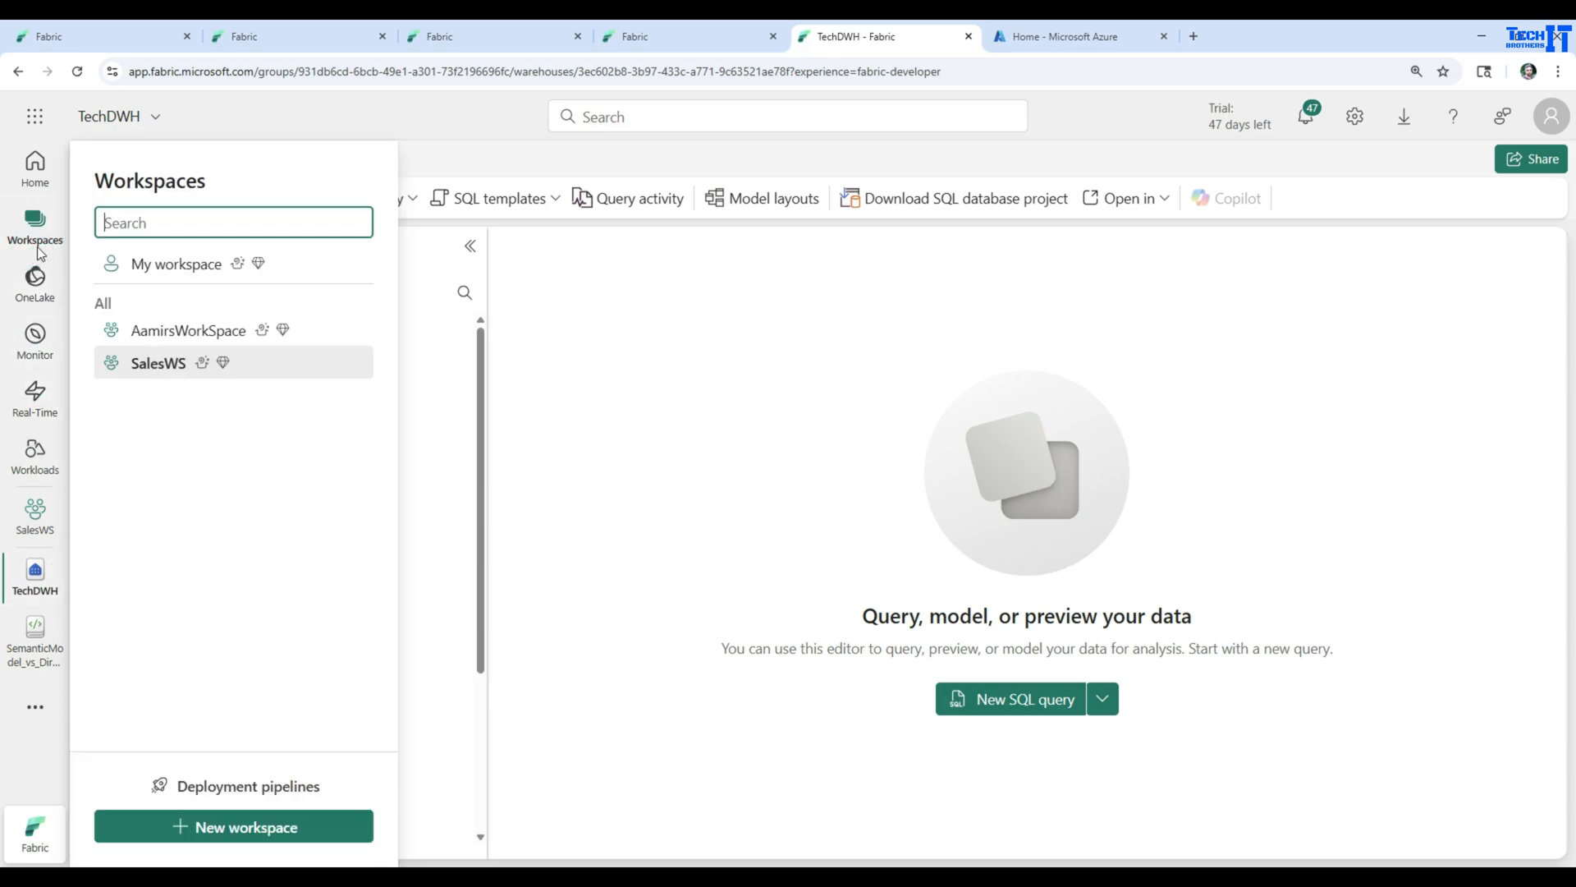
click(122, 367)
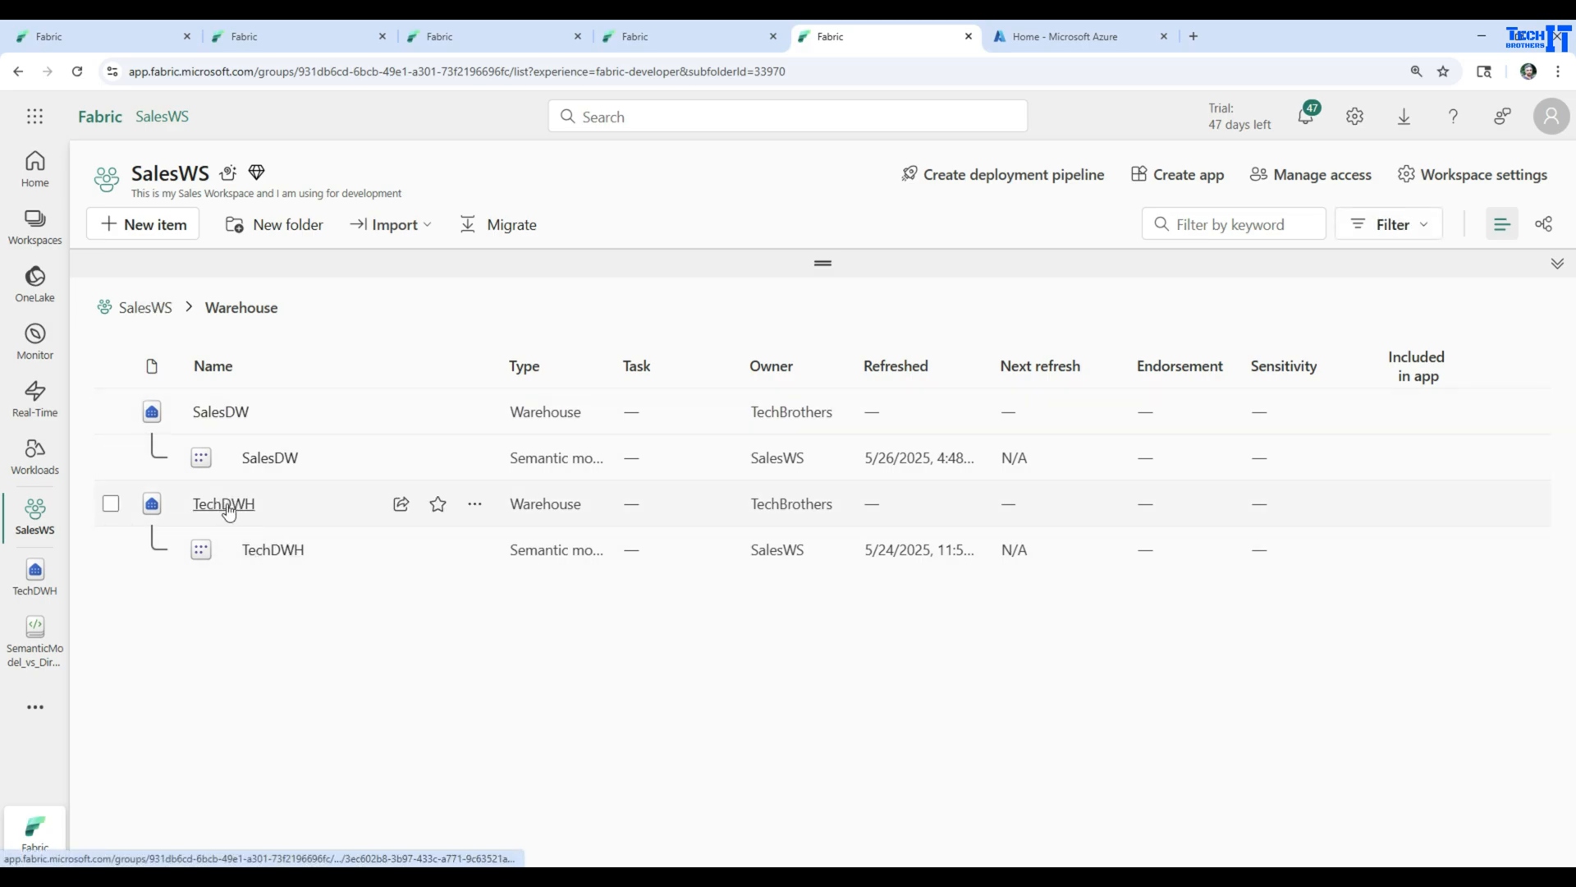
click(474, 504)
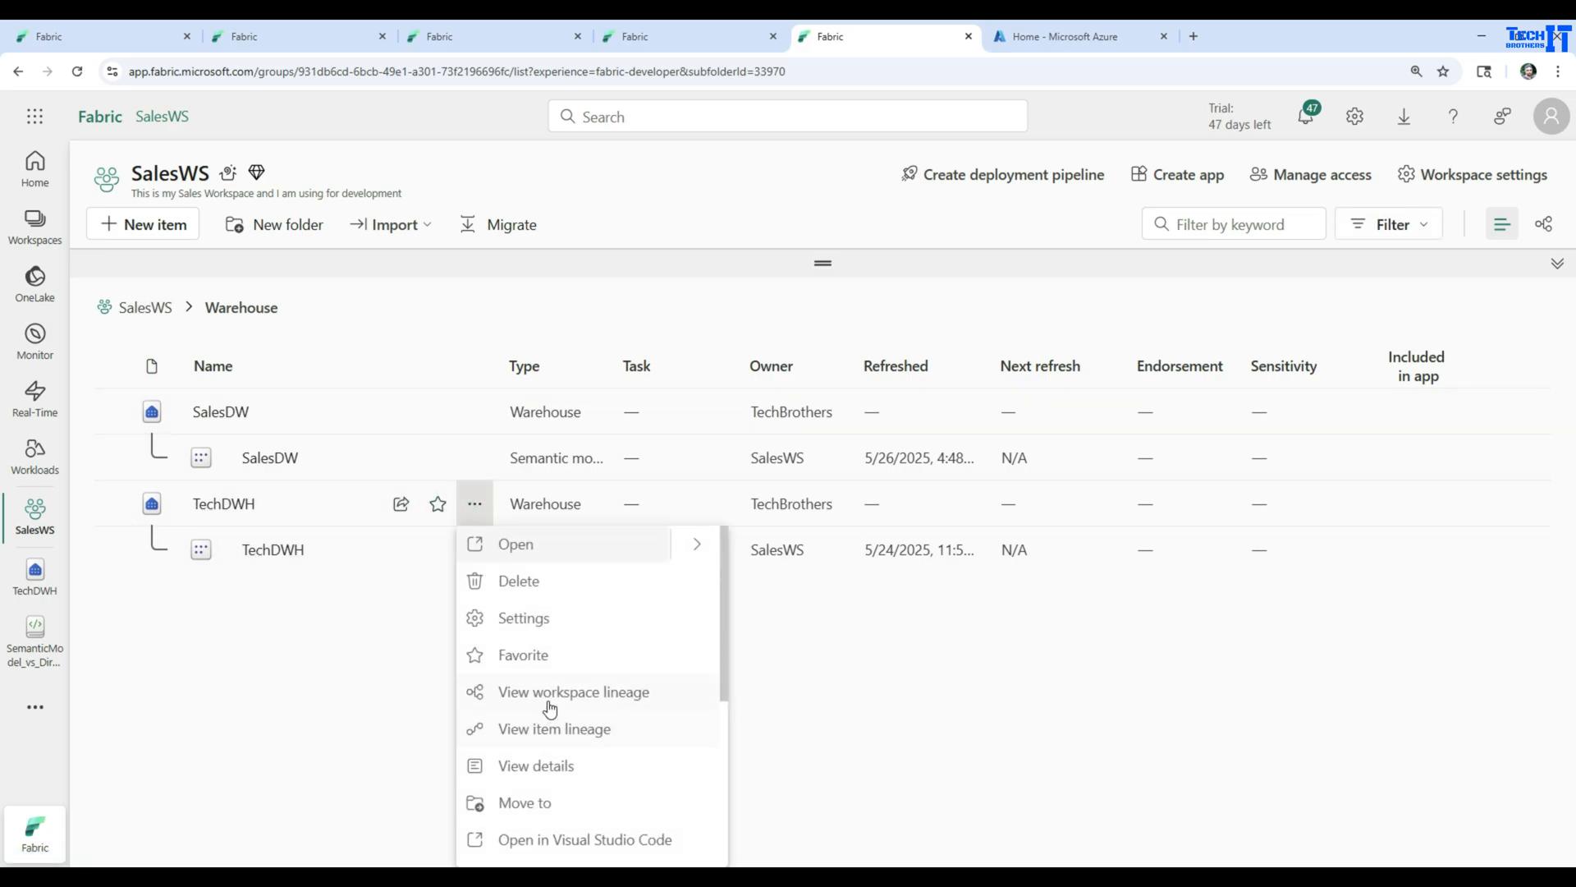
scroll(575, 703, down, 3)
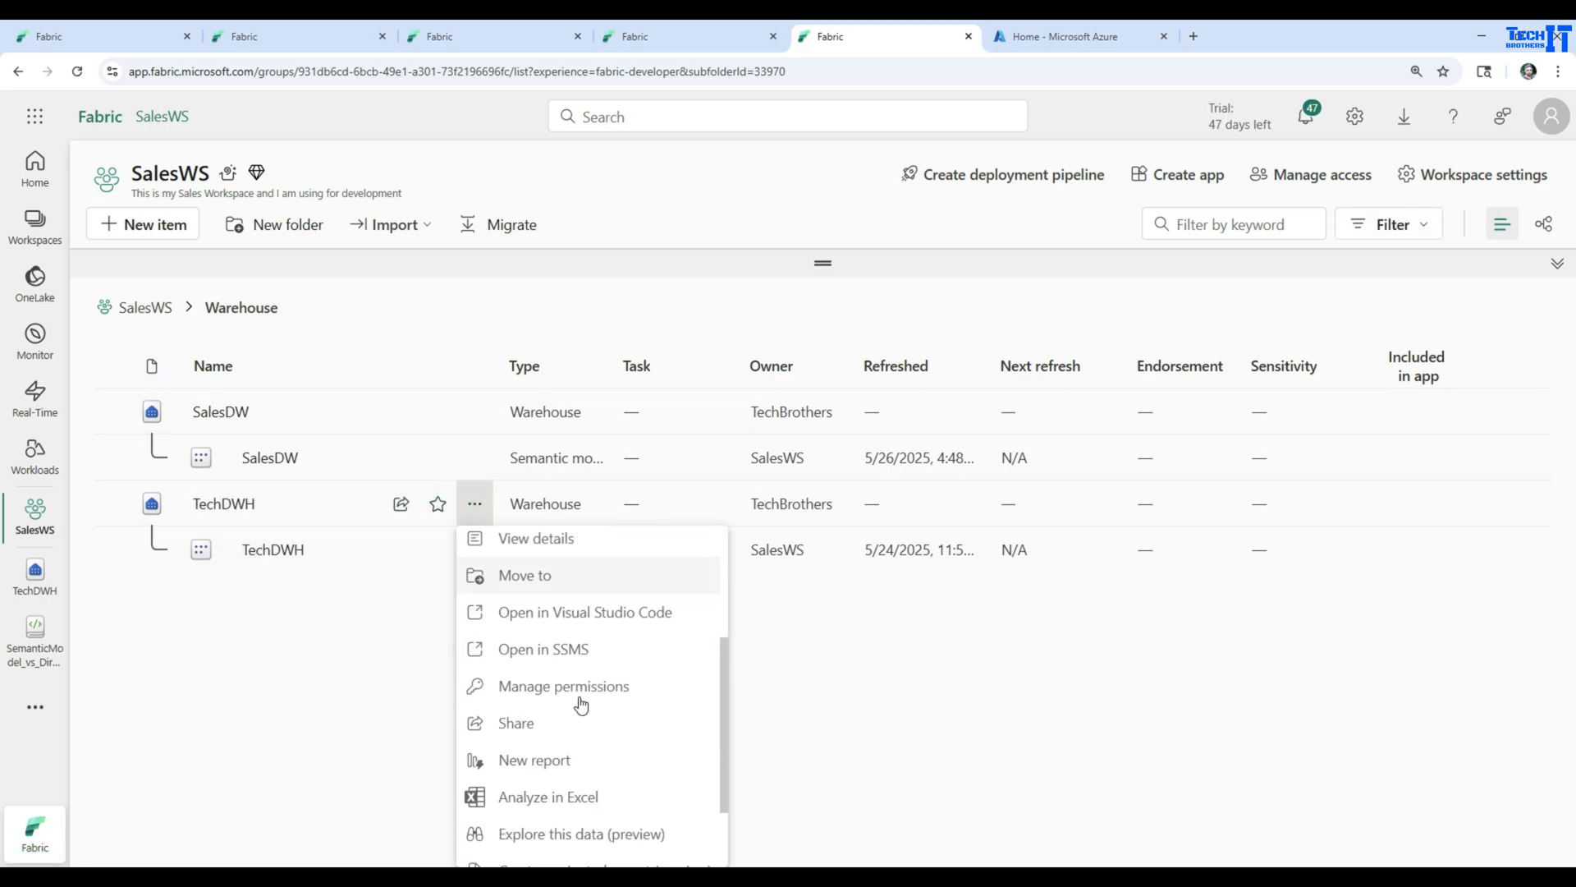
click(570, 632)
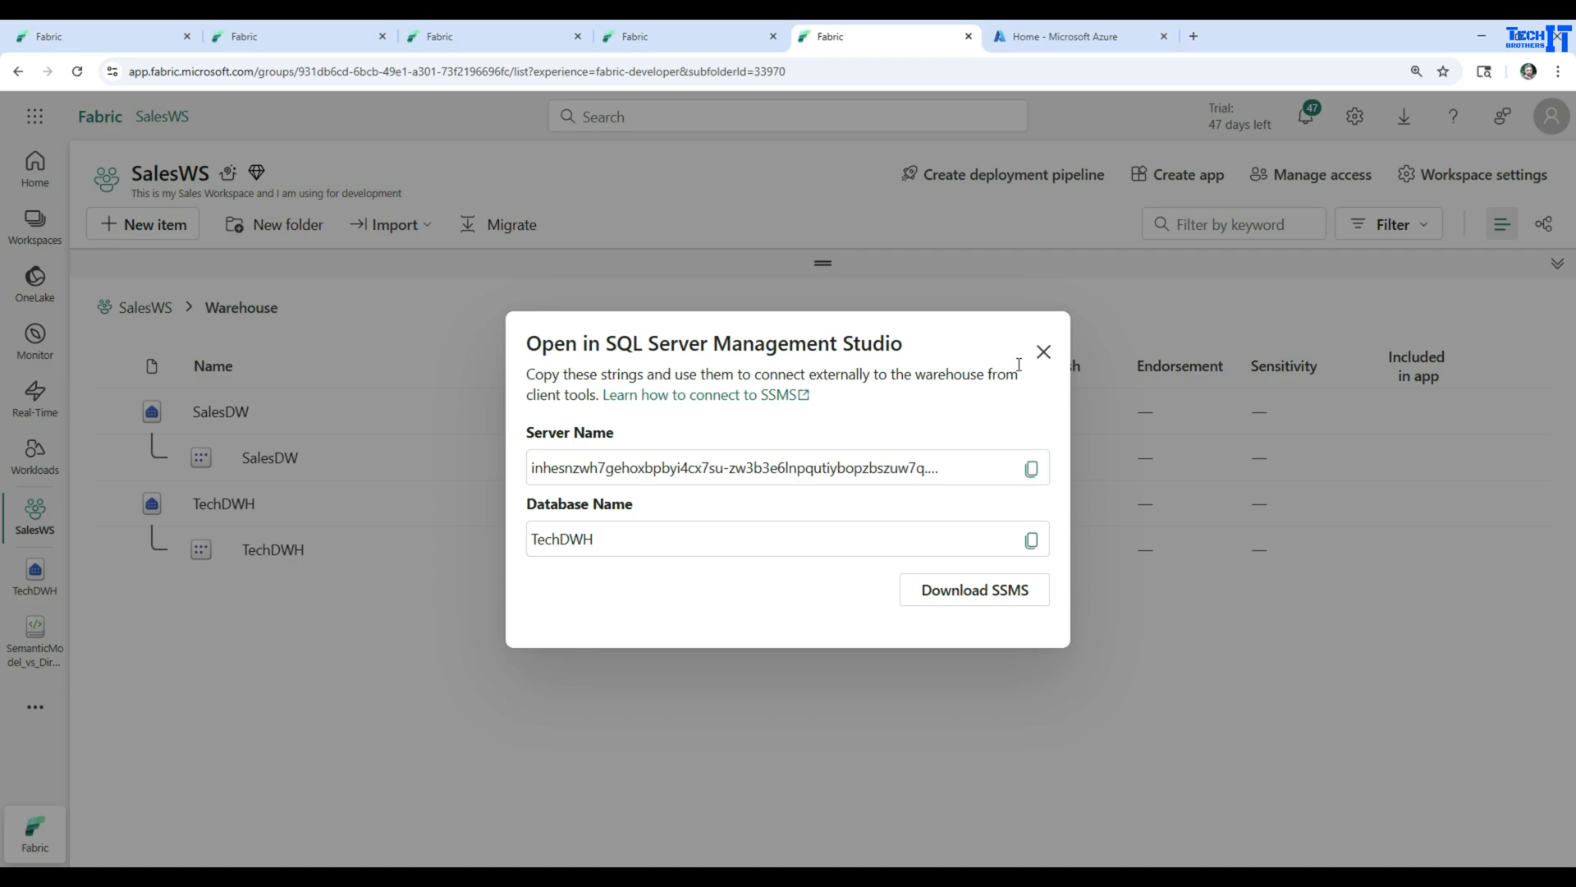
click(1042, 351)
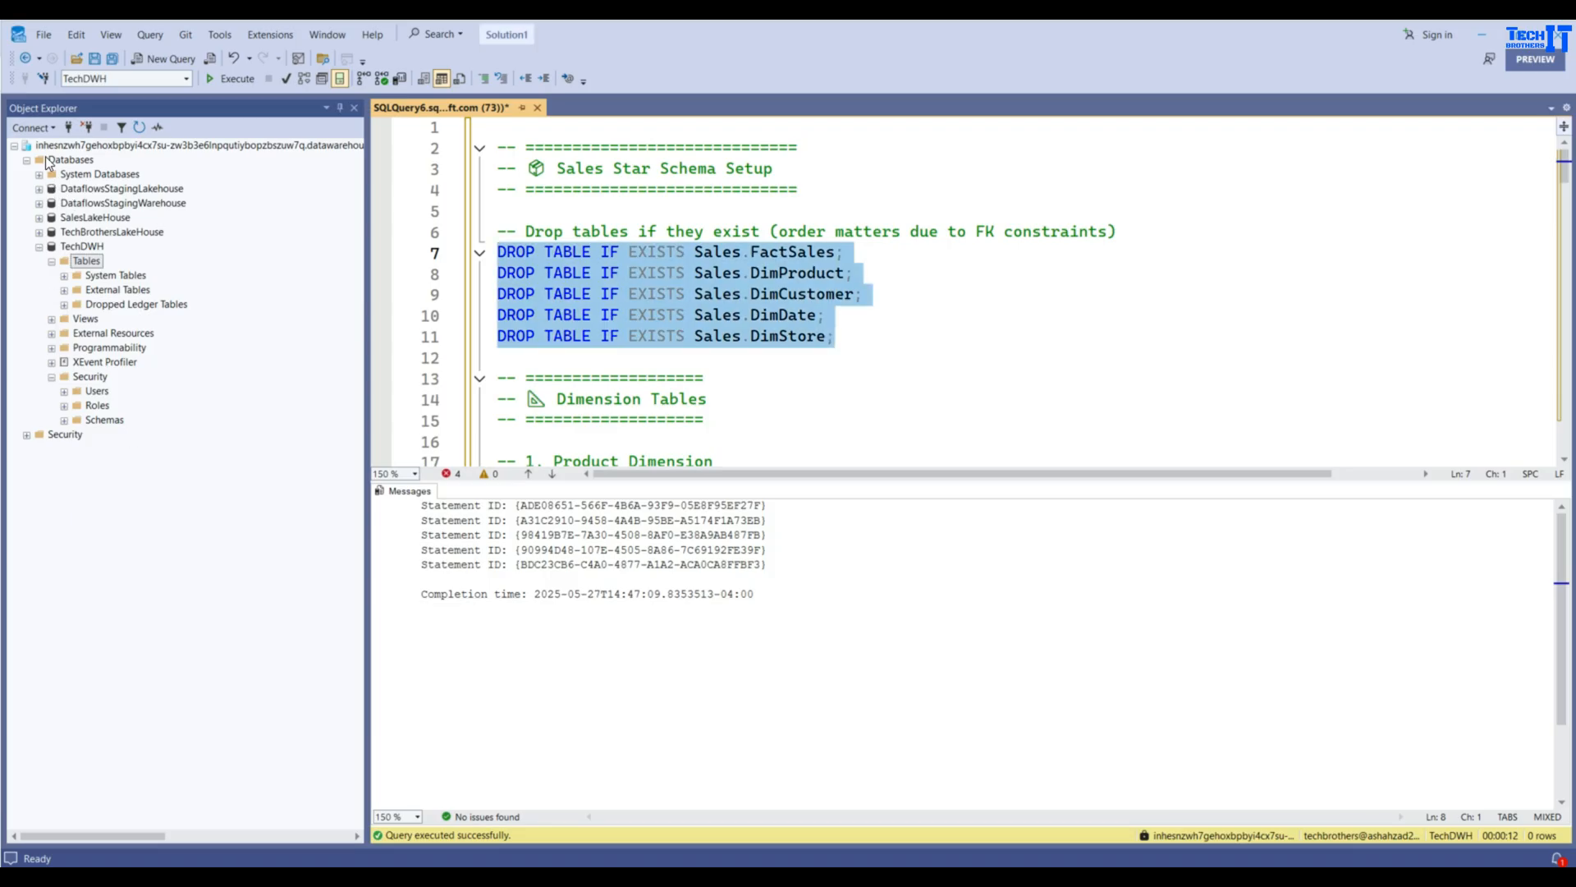
Step: Switch to SQL Server Management Studio and connect to database TechDWH on server inhesnzwh7gehoxbpbyi4cx7su-zw3b3e6lnpqutiybopzbszuw7q.datawarehouse.fabric.microsoft.com
click(37, 128)
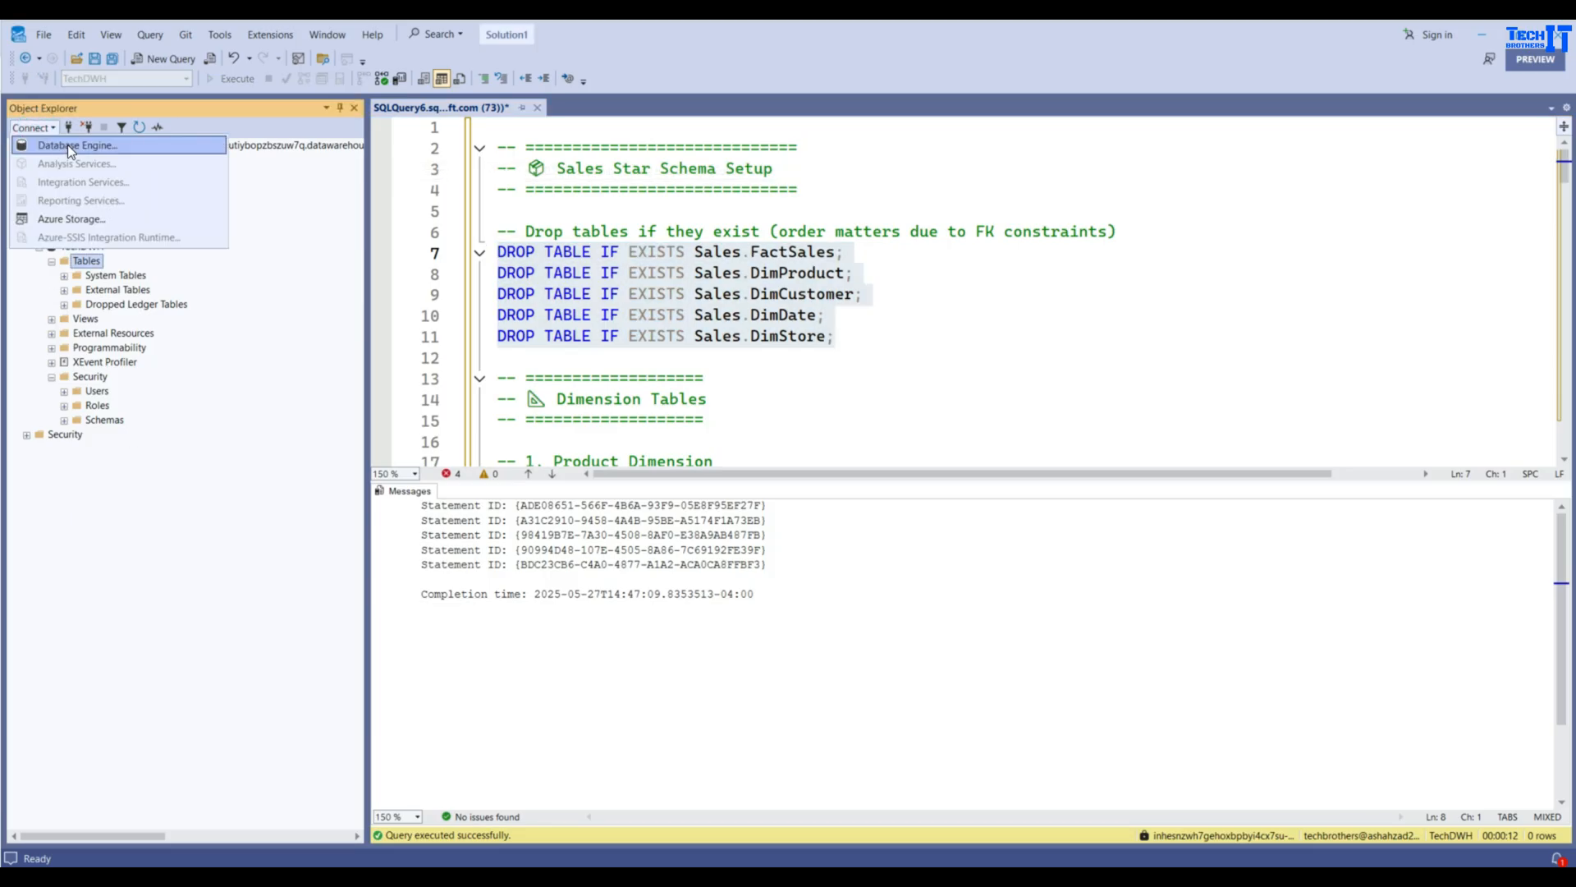
click(86, 144)
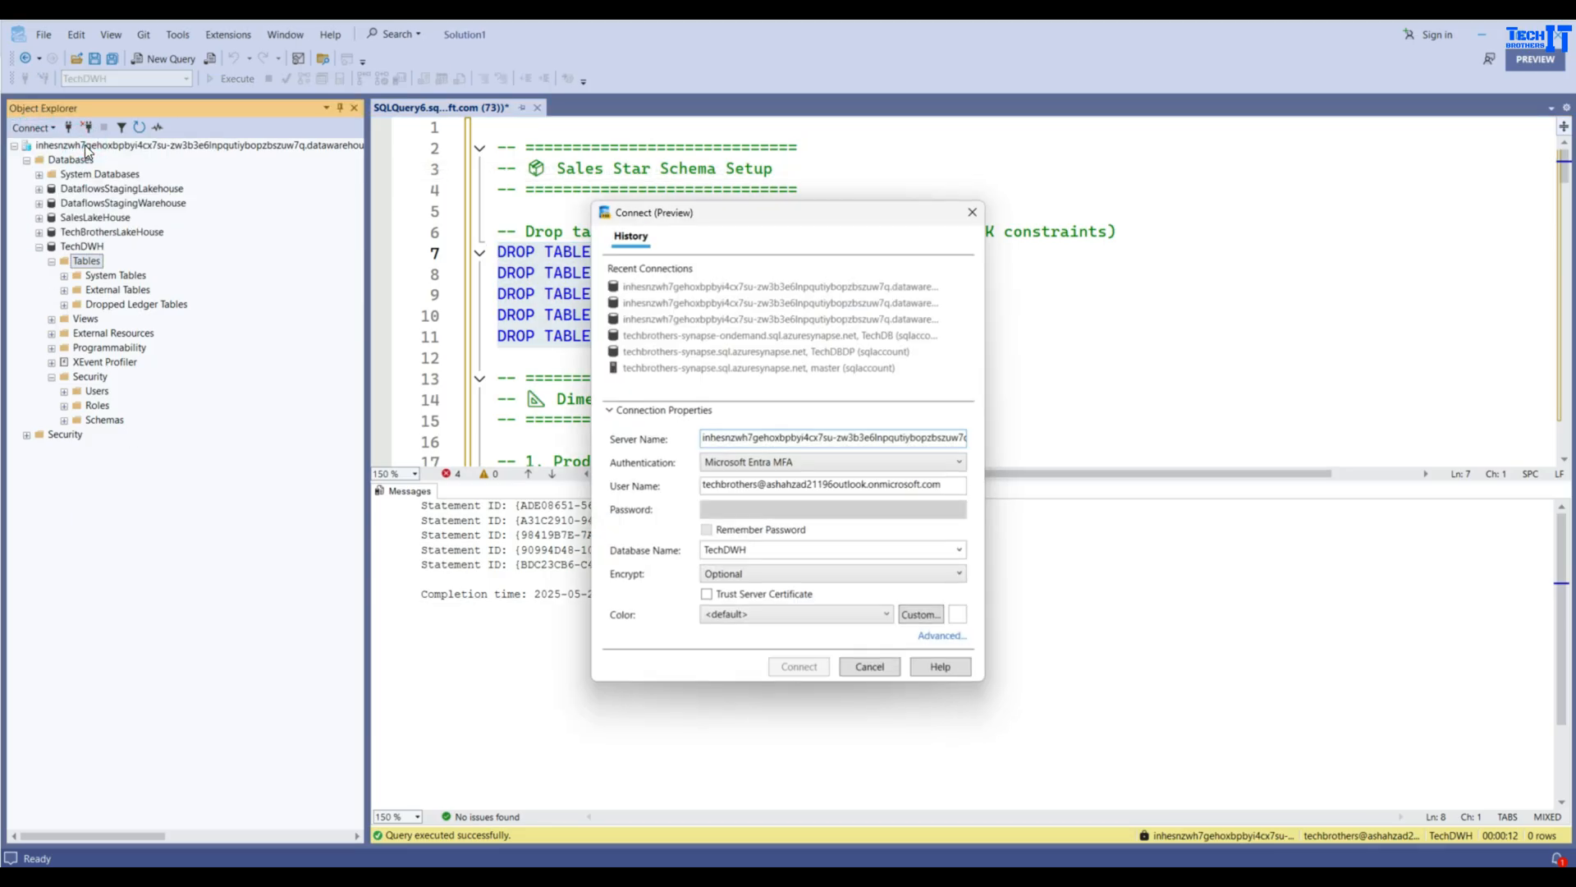
triple_click(866, 441)
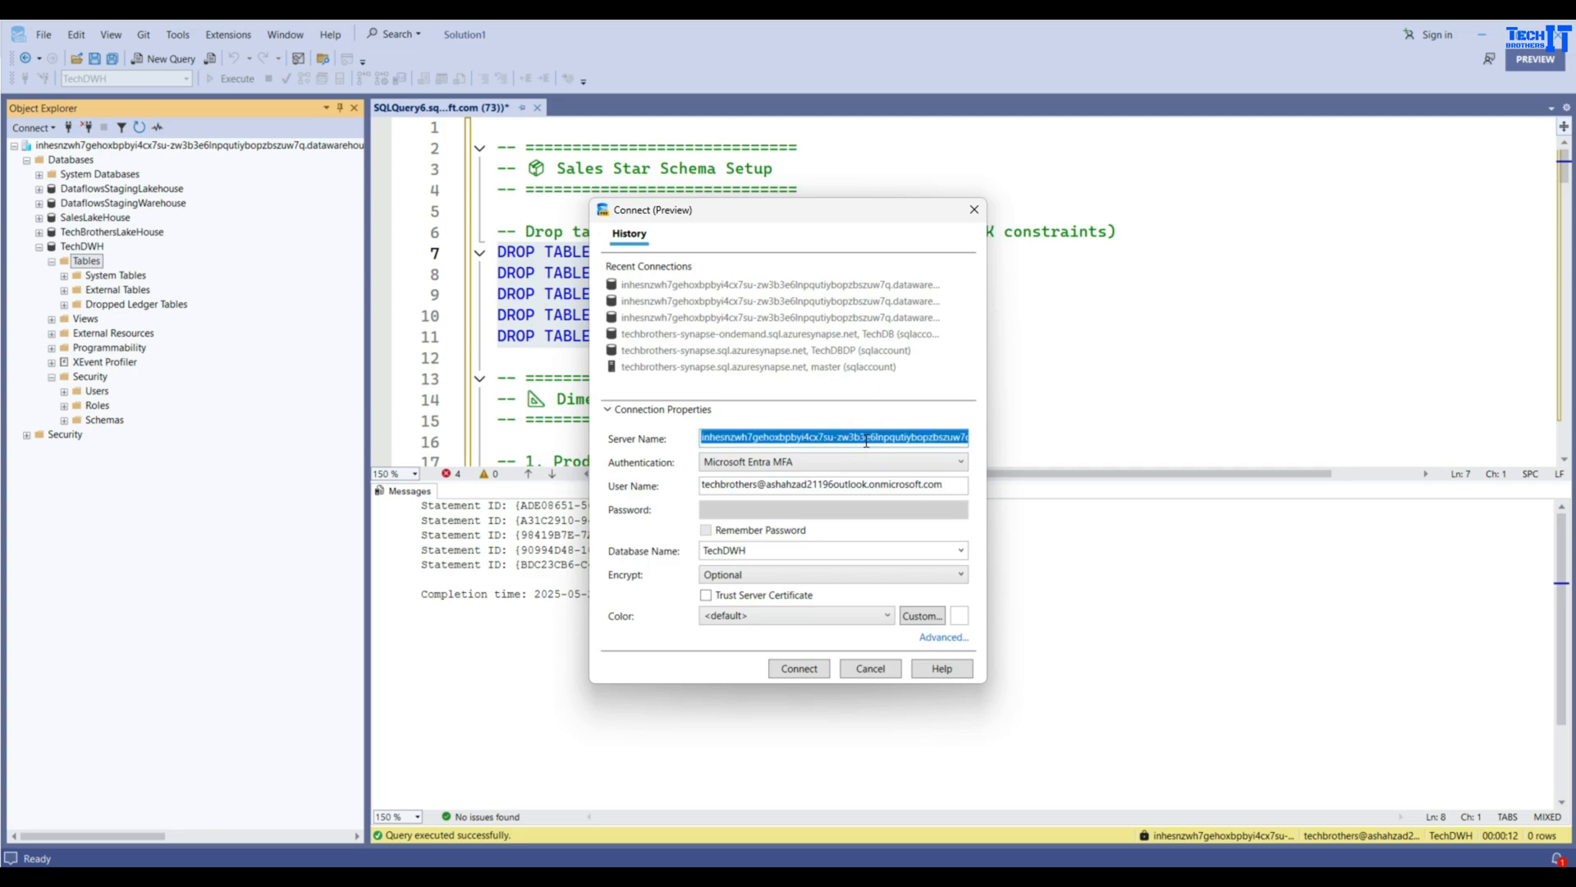
text(inhesnzwh7gehoxbpbyi4cx7su-zw3b3e6lnpqutiybopzbszuw7q.datawarehouse.fabric.microsoft.com)
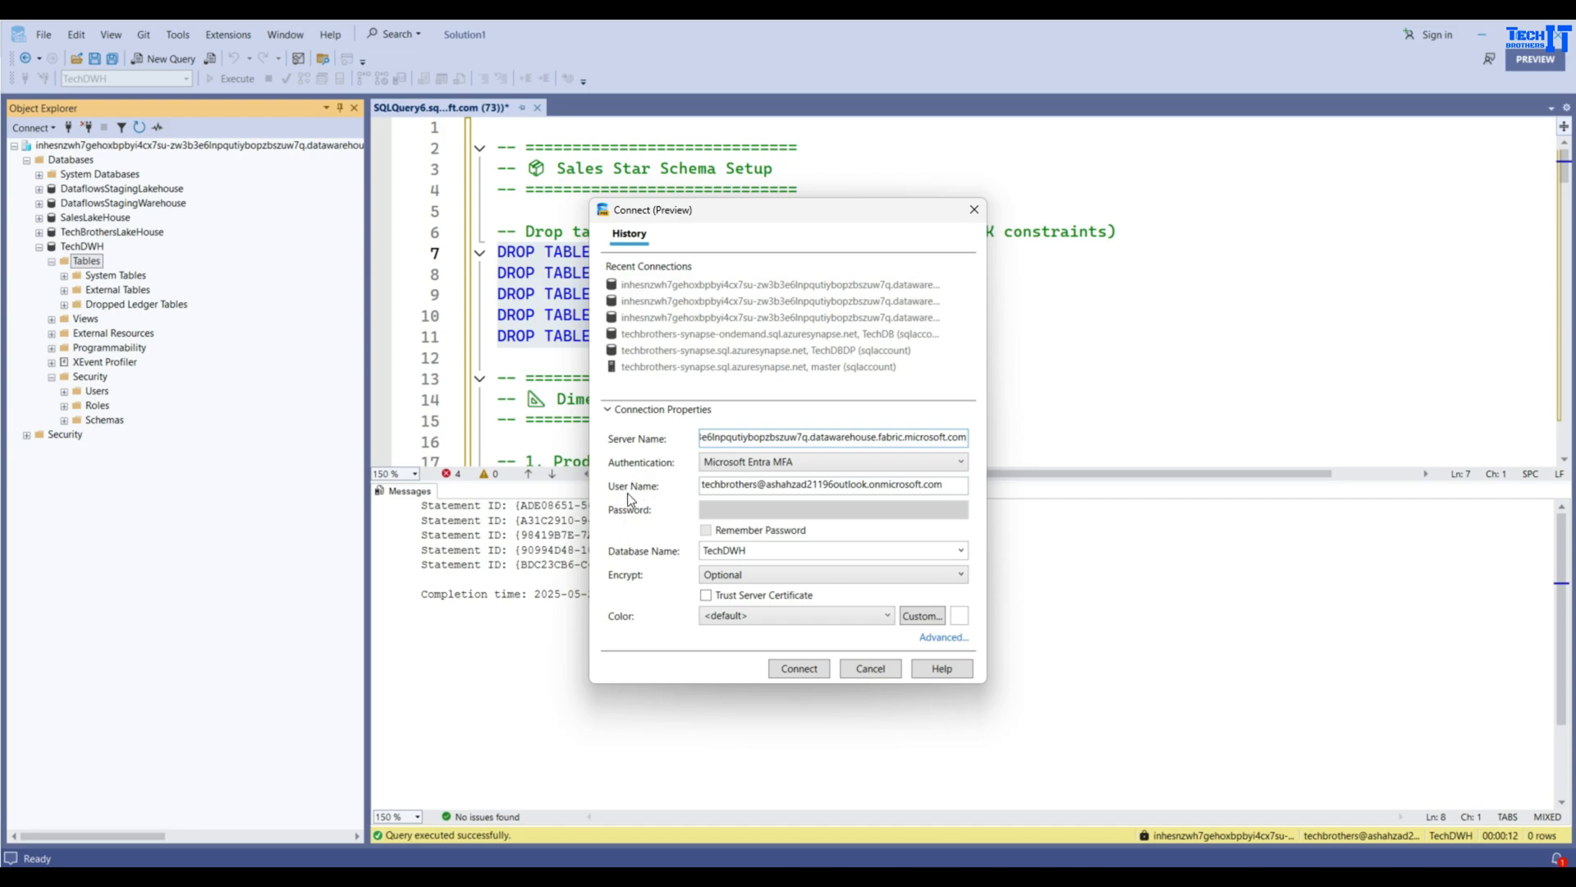
double_click(765, 554)
click(806, 667)
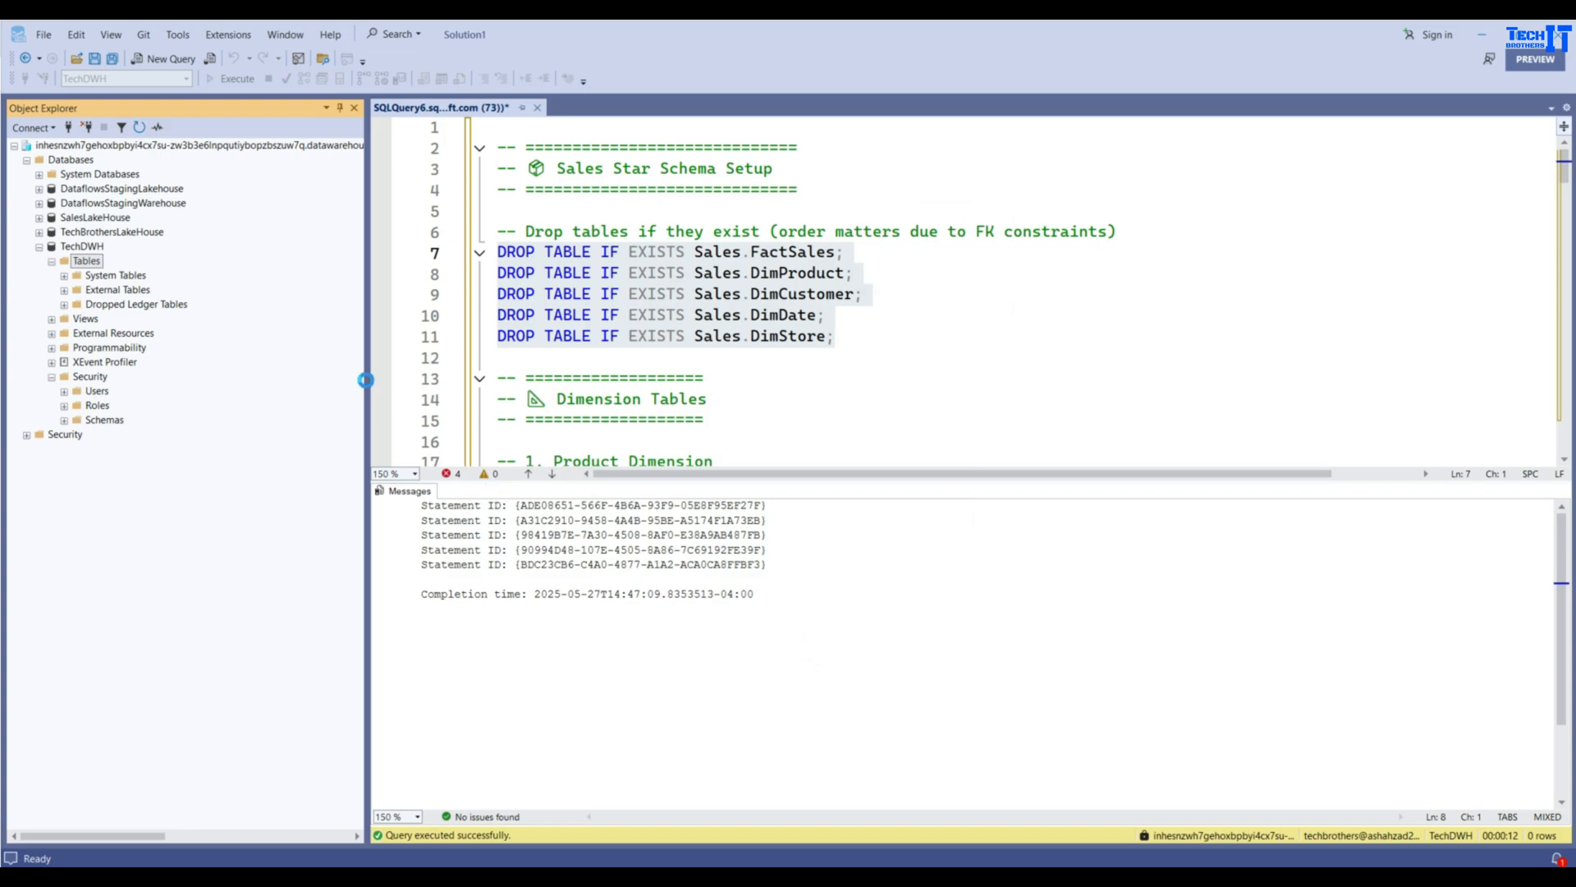
Step: Open a new query window beside a narrowed Object Explorer, and return to the Sales Star Schema Setup script in SQLQuery6
click(169, 59)
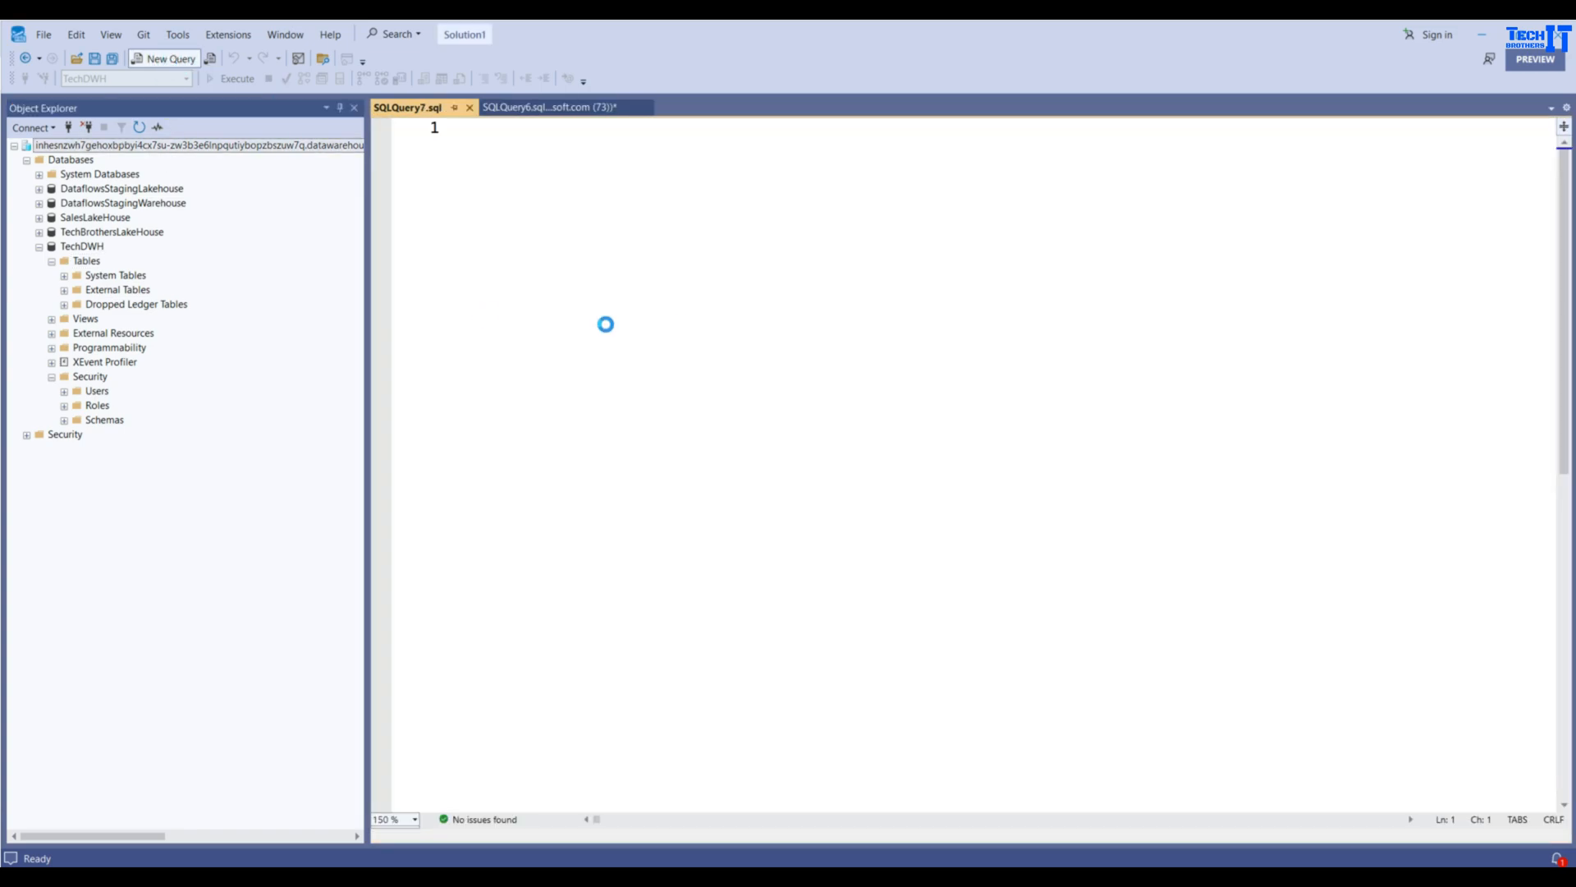
drag(368, 267, 245, 263)
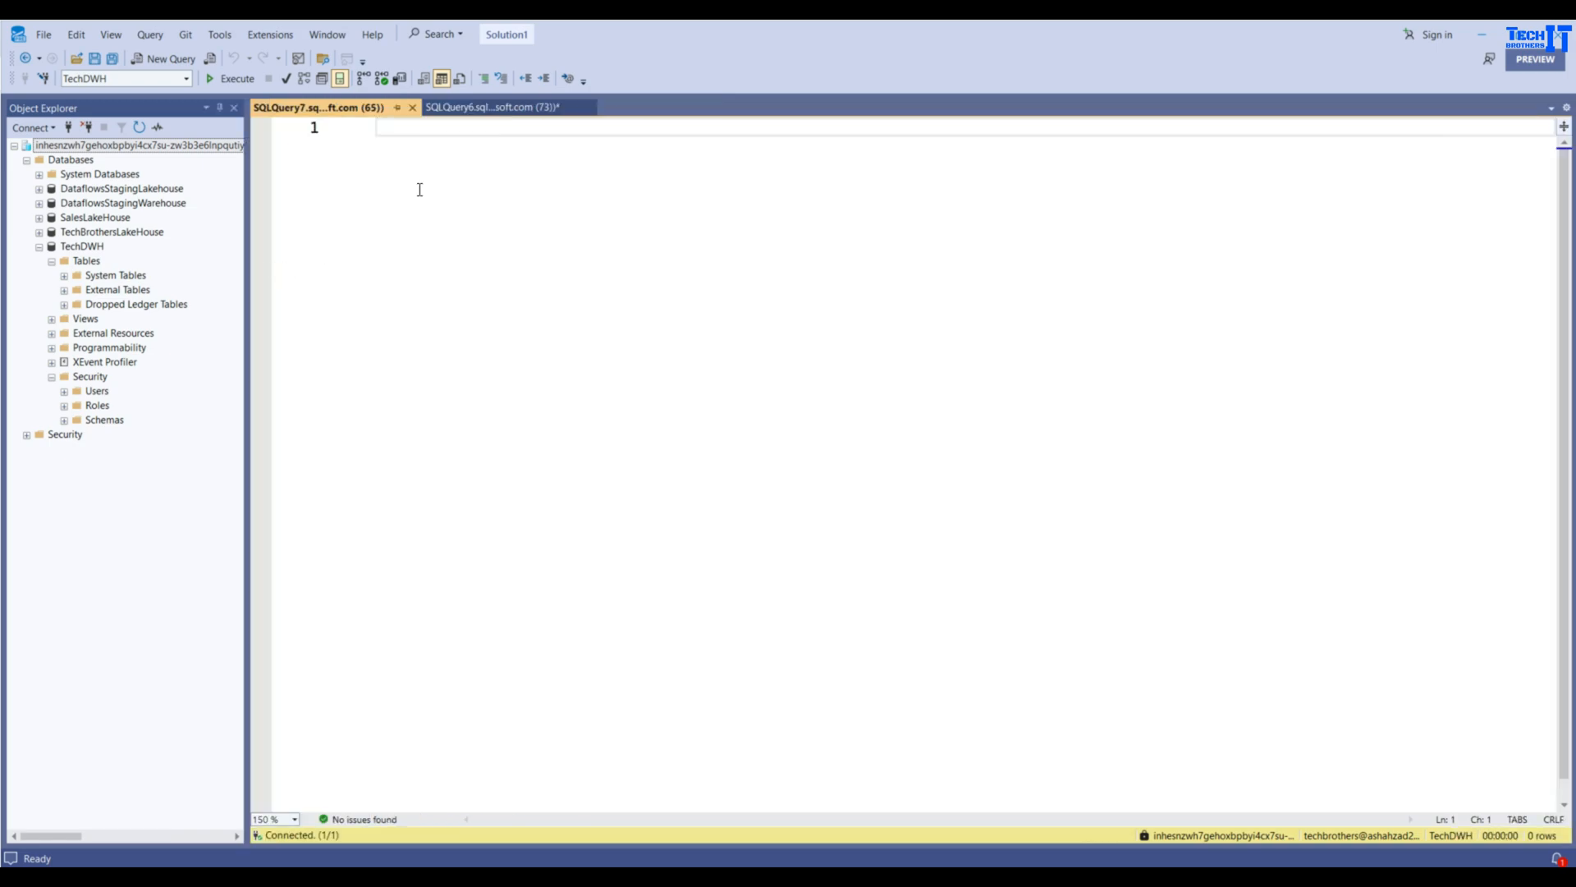
click(481, 107)
click(739, 330)
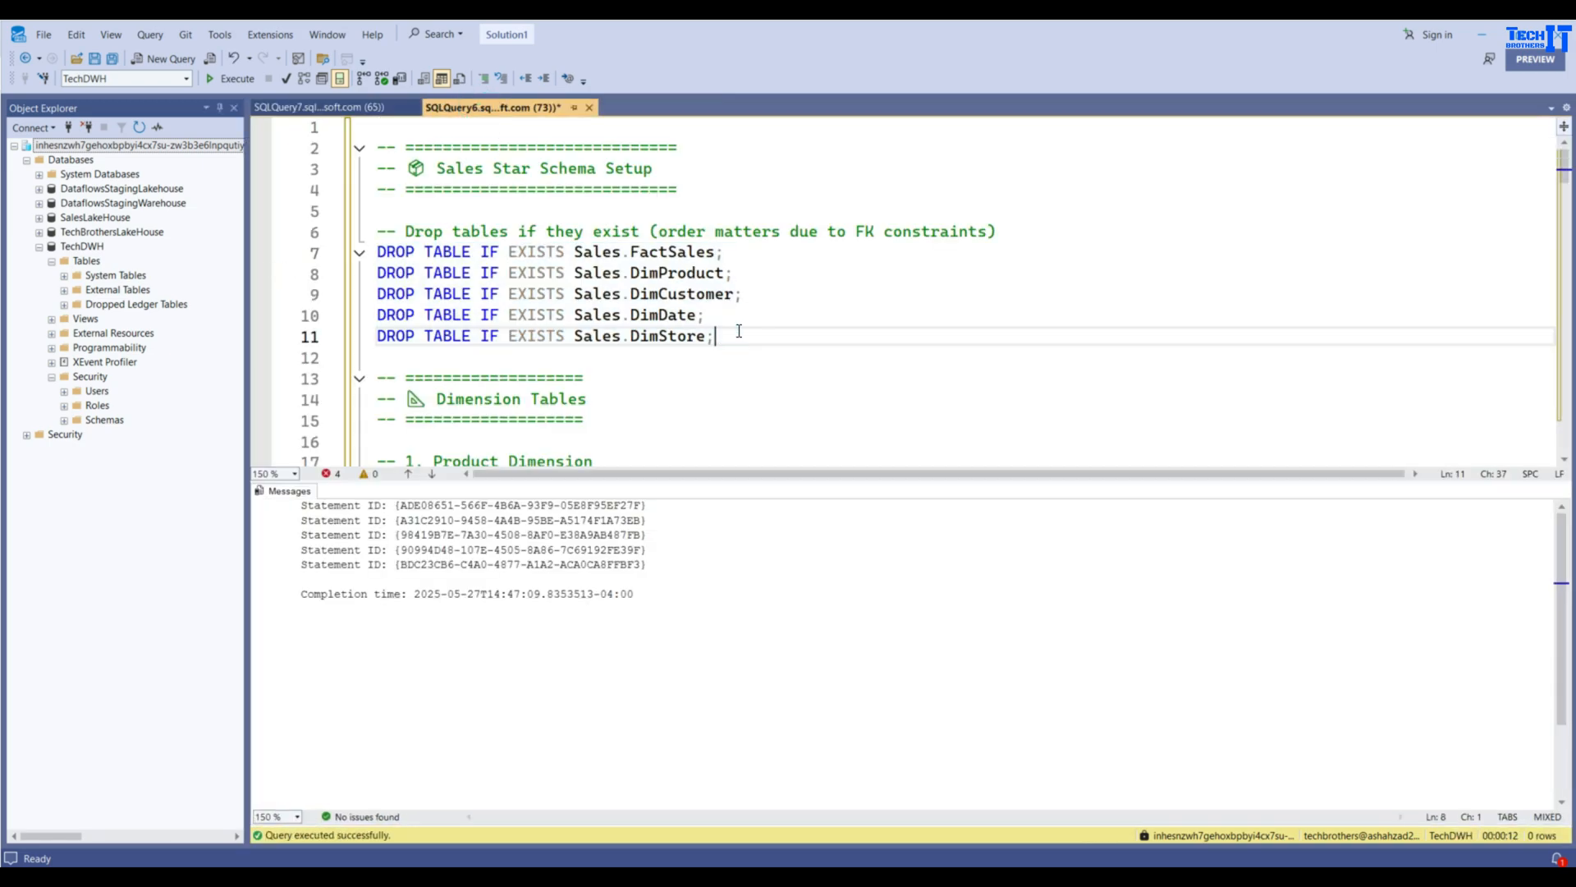
Step: Read the script's Dimension Tables section, noting the Product Dimension heading and the schema and table name in the Sales.DimProduct definition
scroll(739, 331, down, 1)
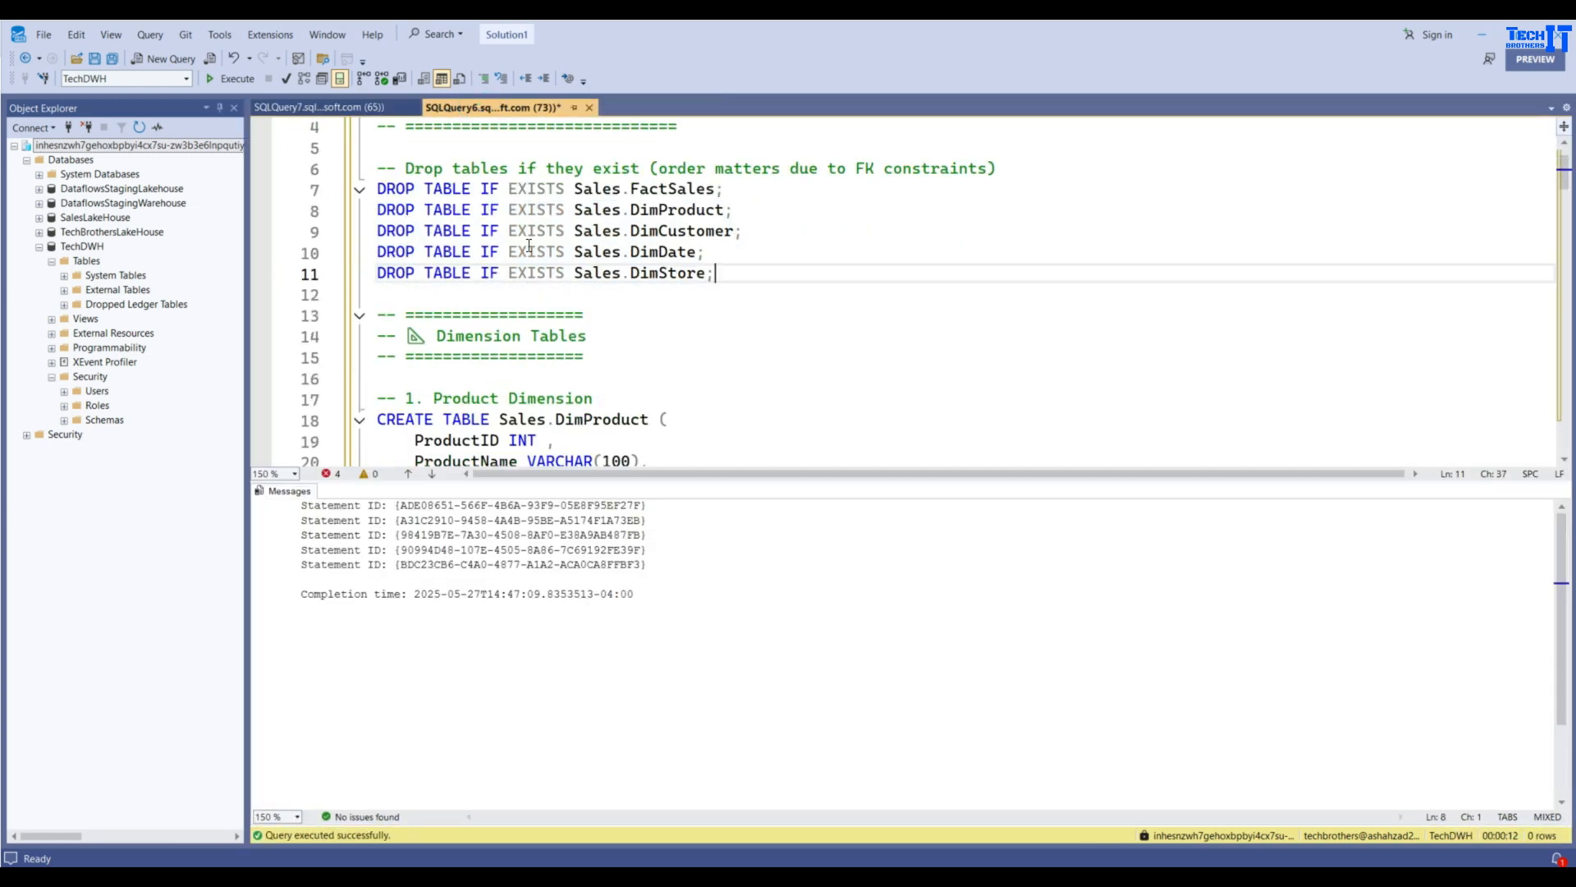
scroll(836, 263, down, 2)
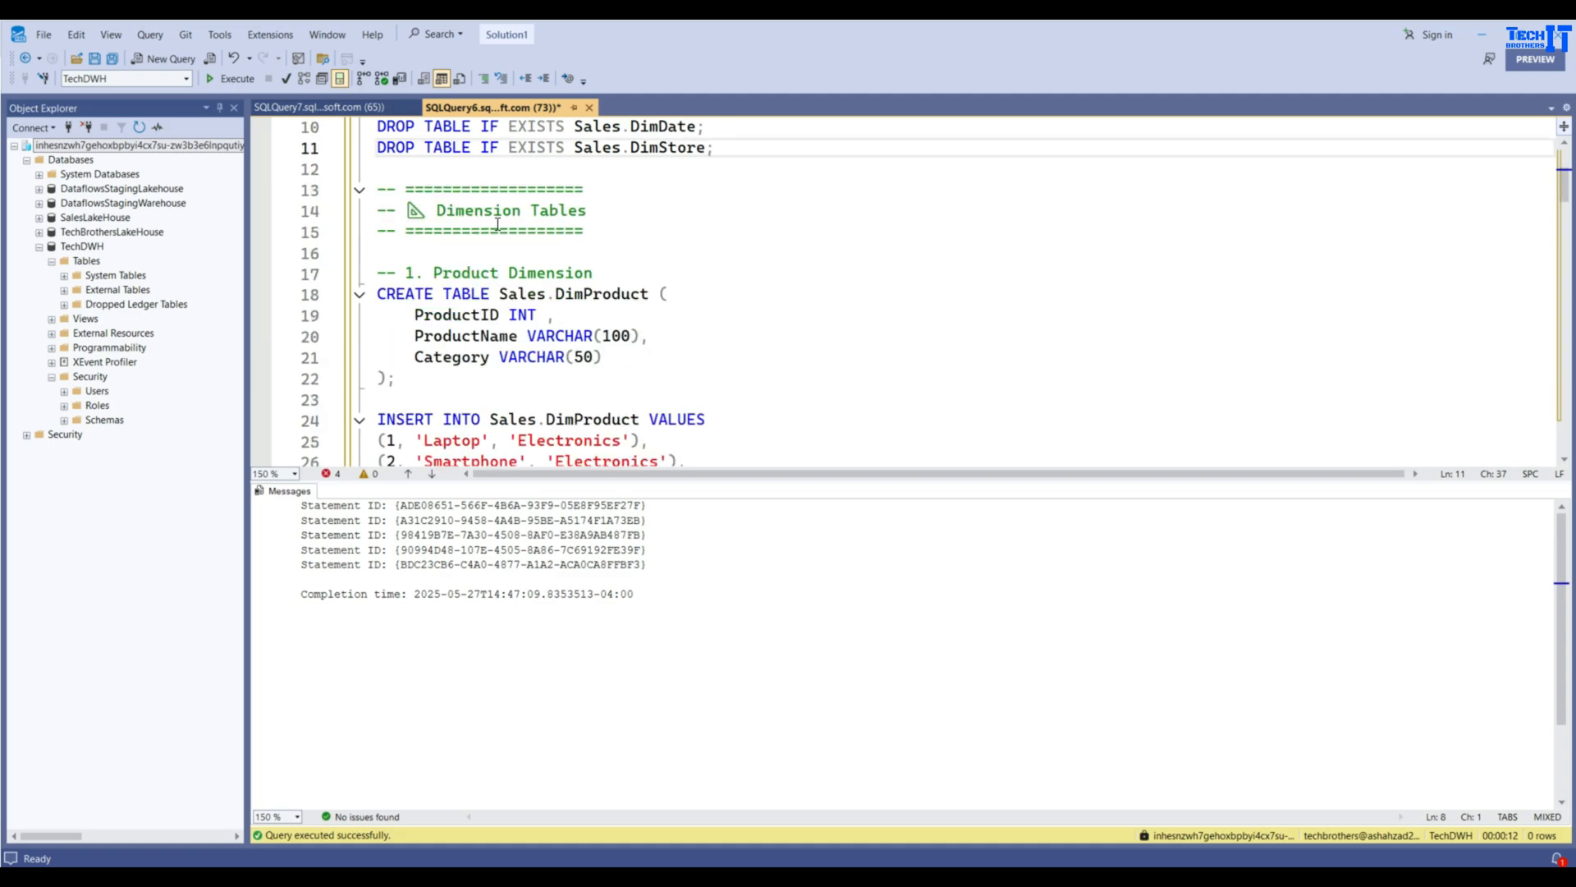
drag(439, 210, 589, 212)
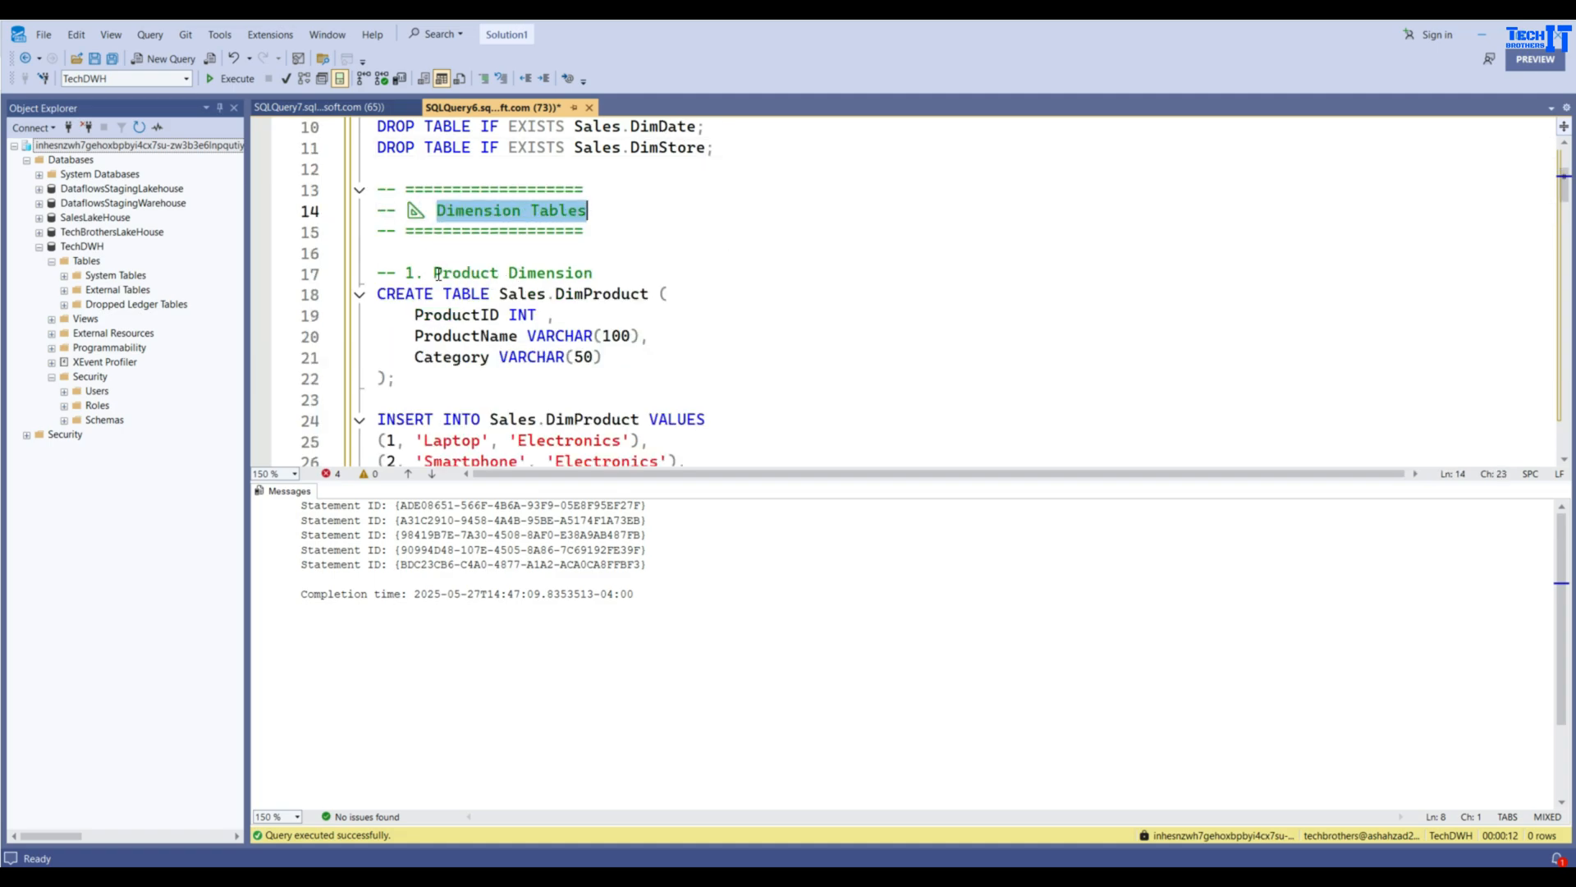
drag(434, 272, 599, 274)
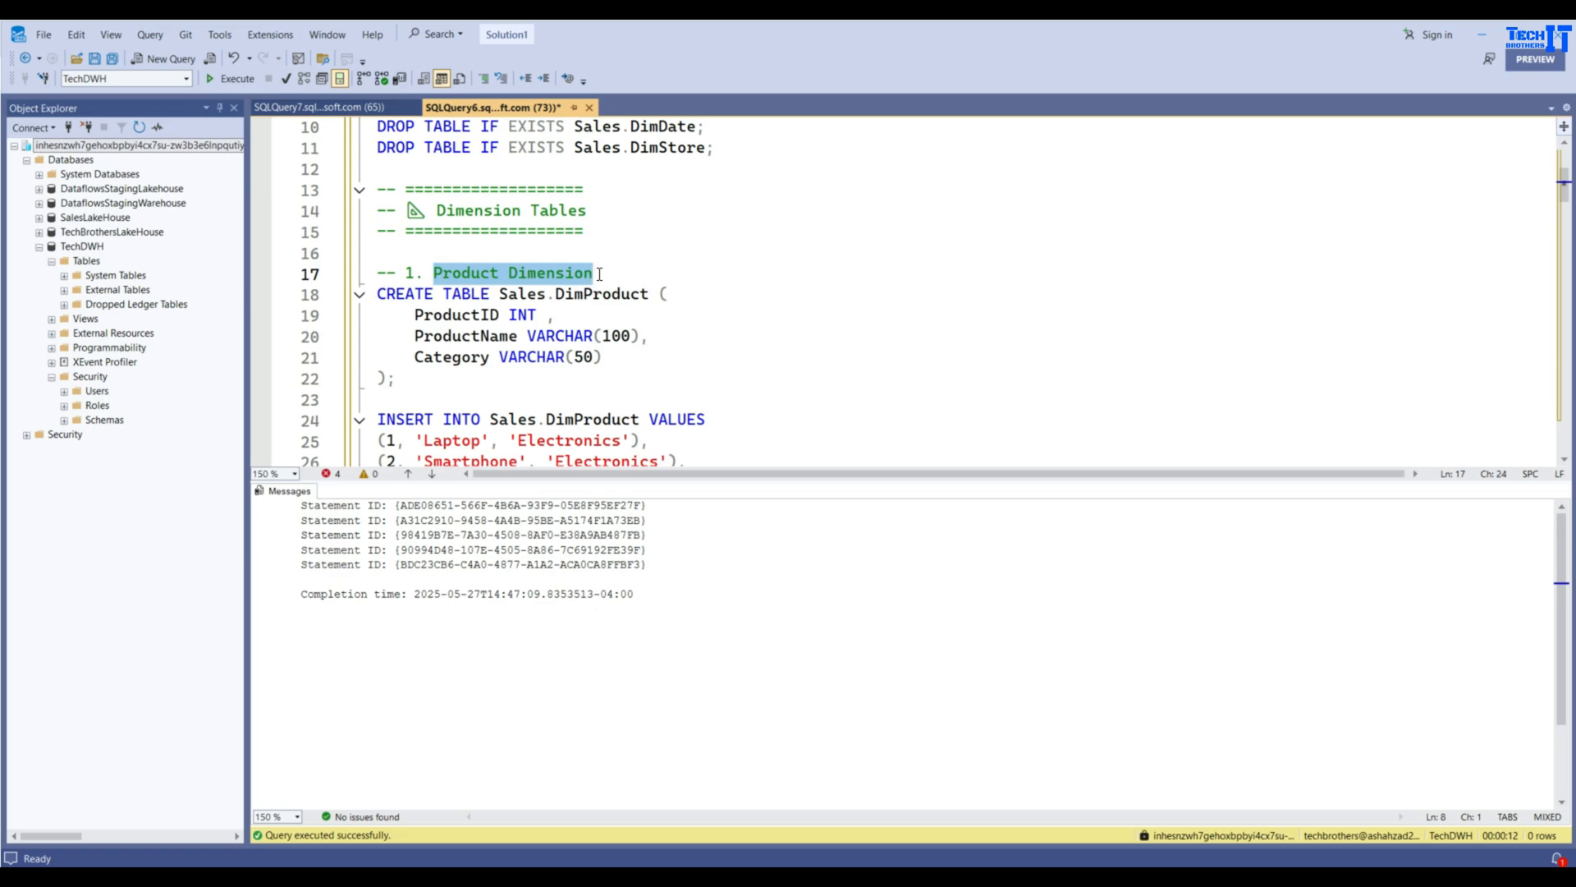
double_click(526, 294)
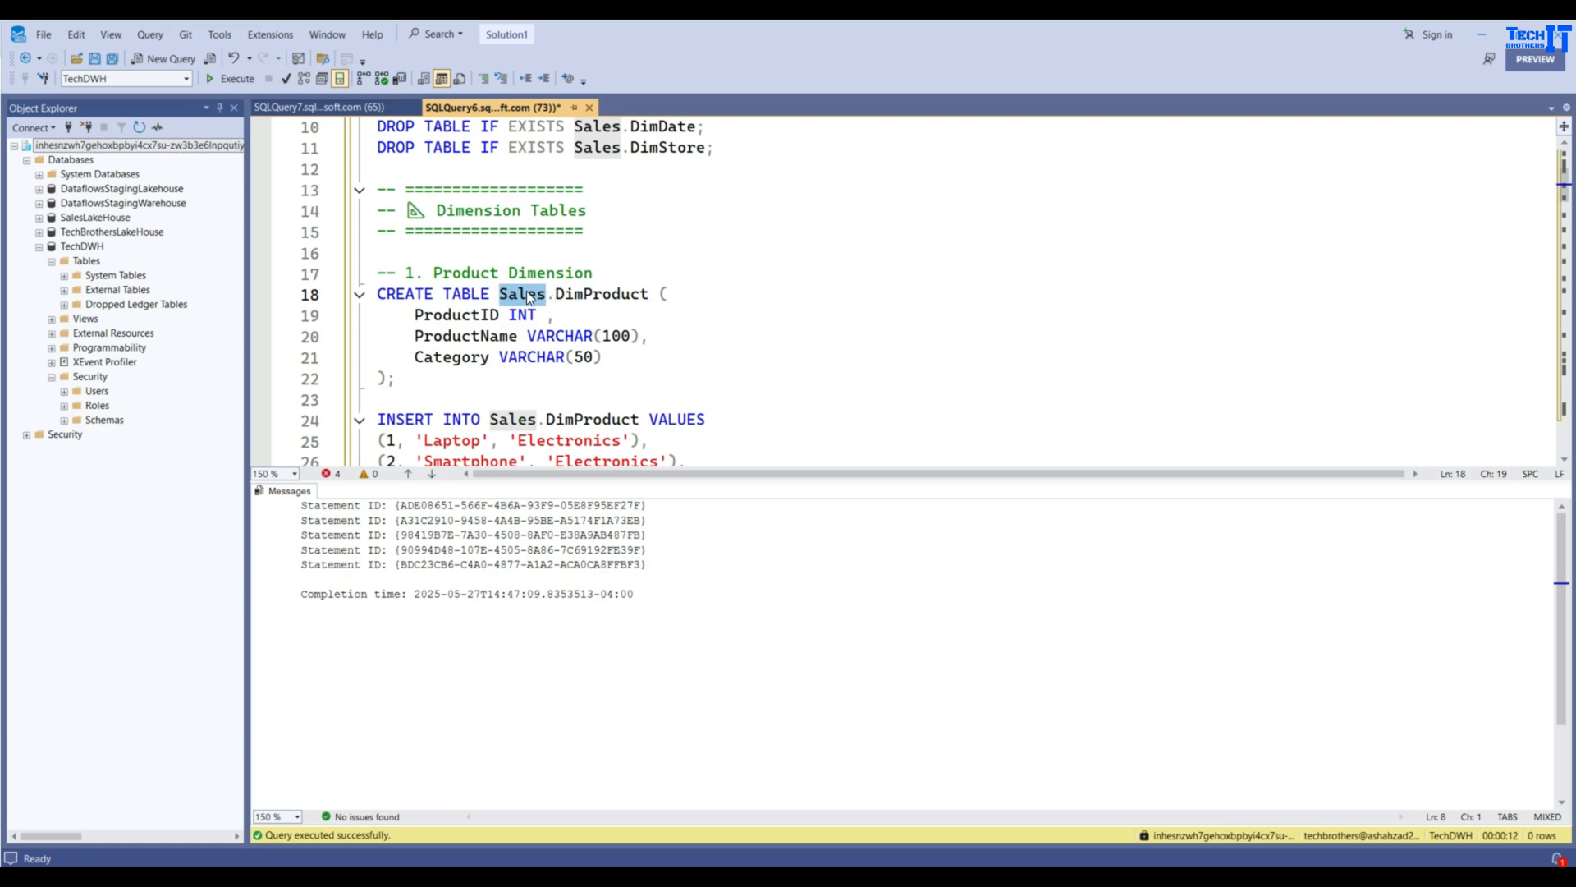
double_click(580, 296)
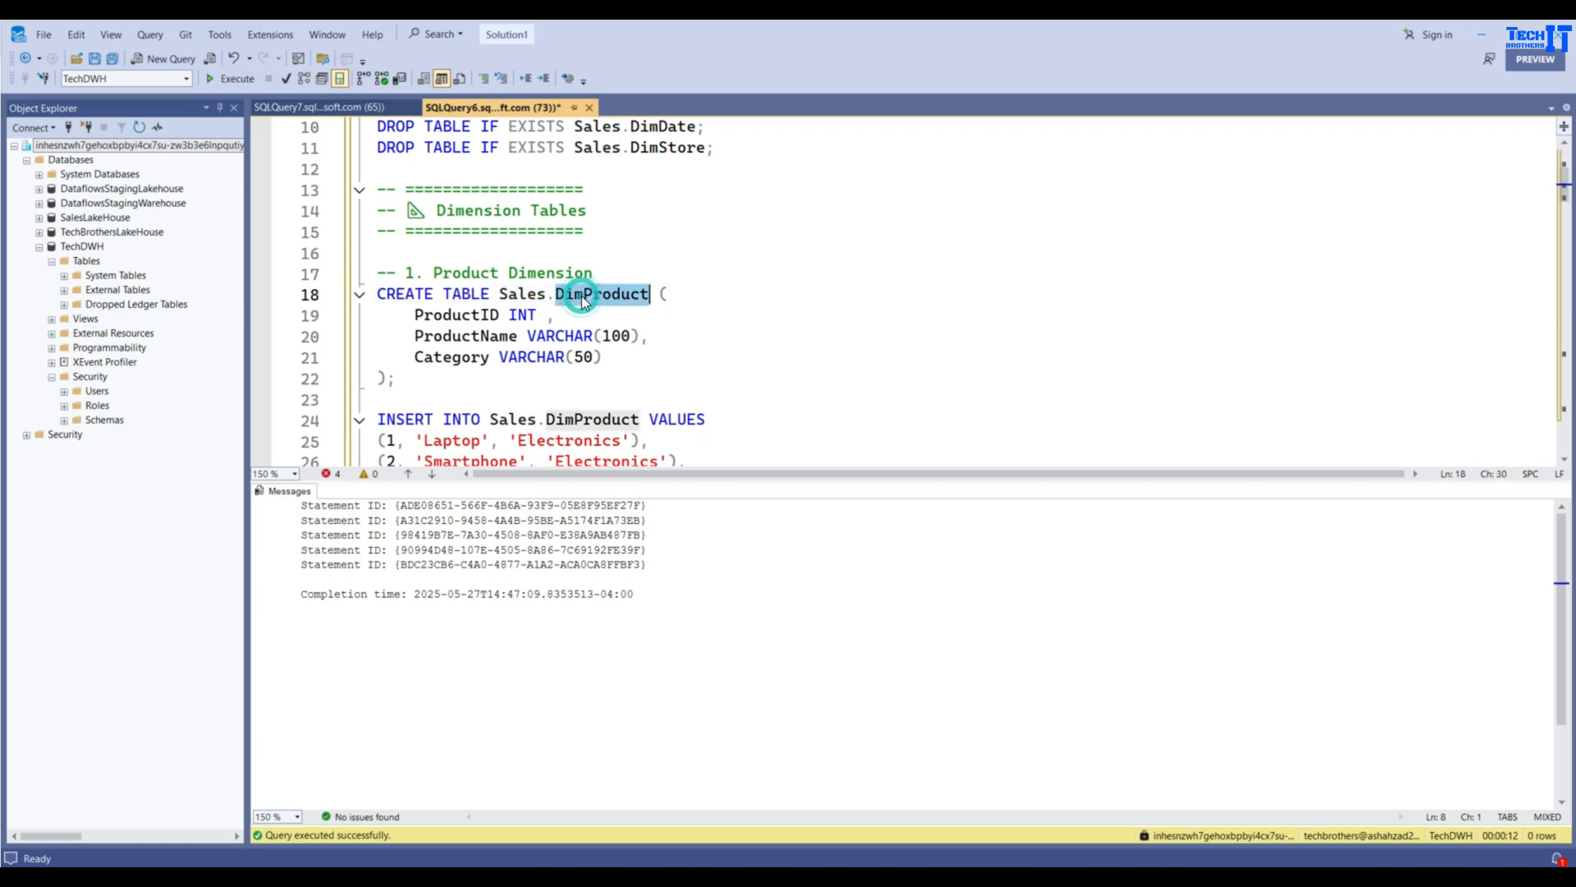
double_click(525, 295)
Step: Enlarge the query editor and execute only the Product Dimension block that creates Sales.DimProduct and inserts its five products
drag(422, 387, 376, 294)
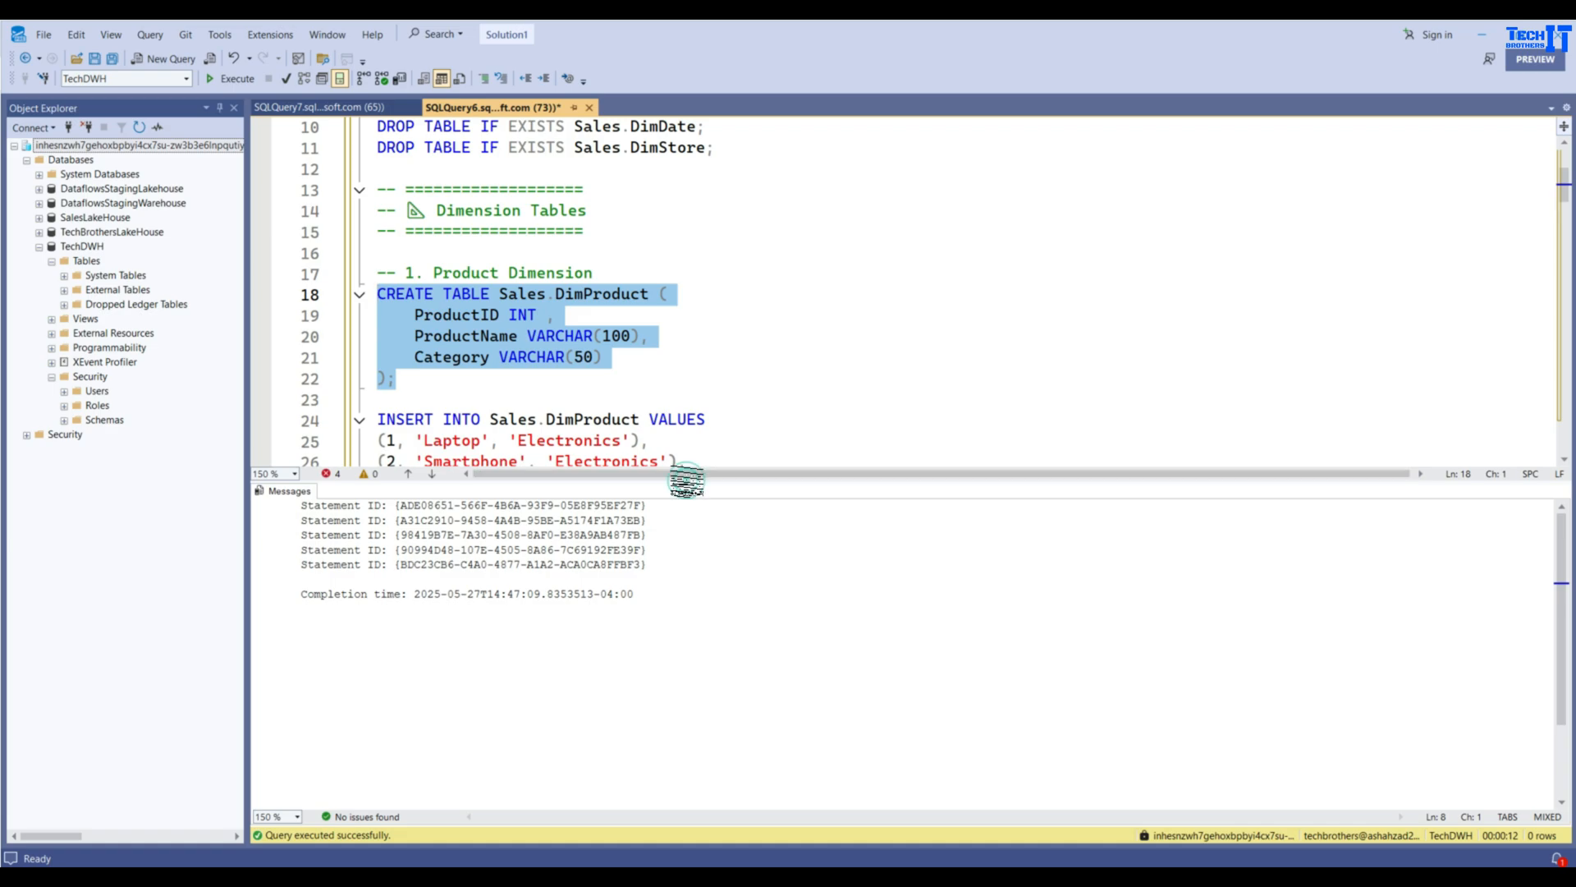
drag(693, 482, 714, 704)
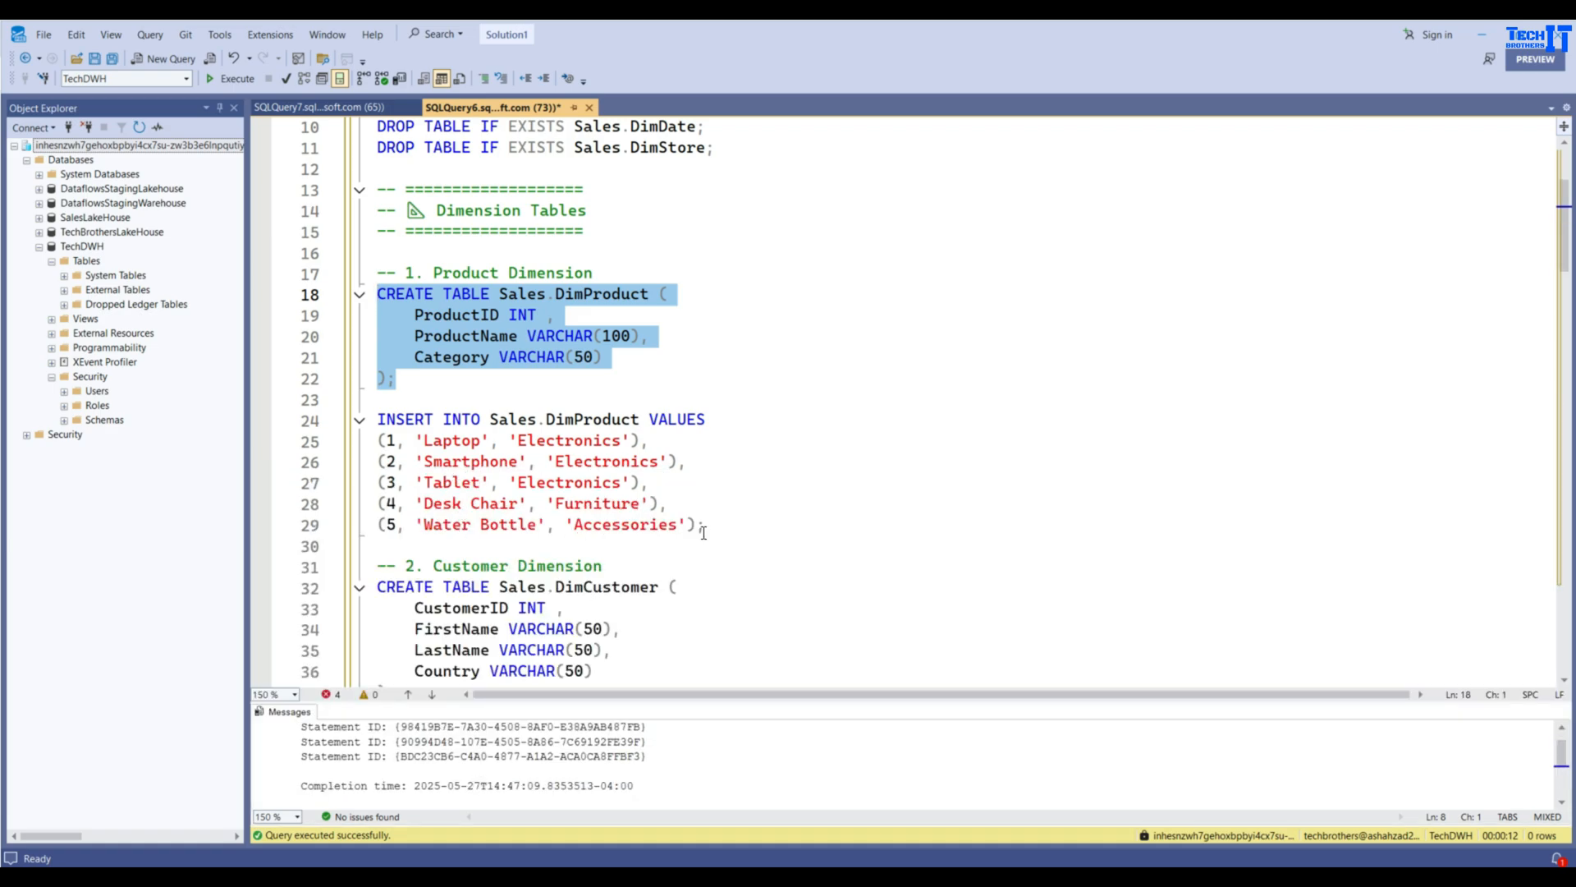
drag(710, 525, 324, 279)
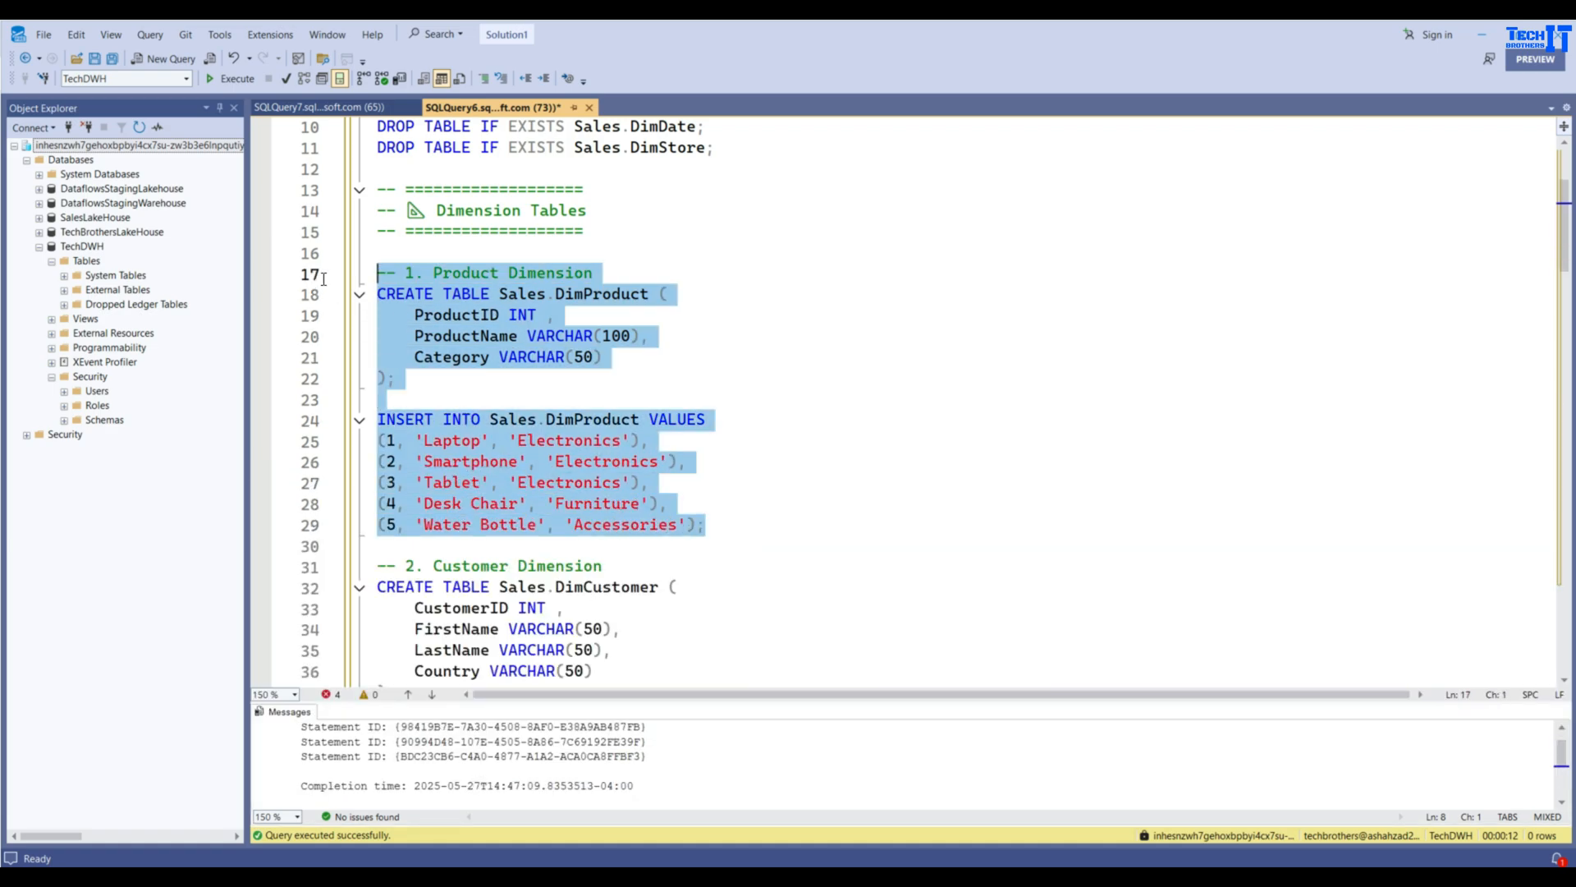
click(235, 79)
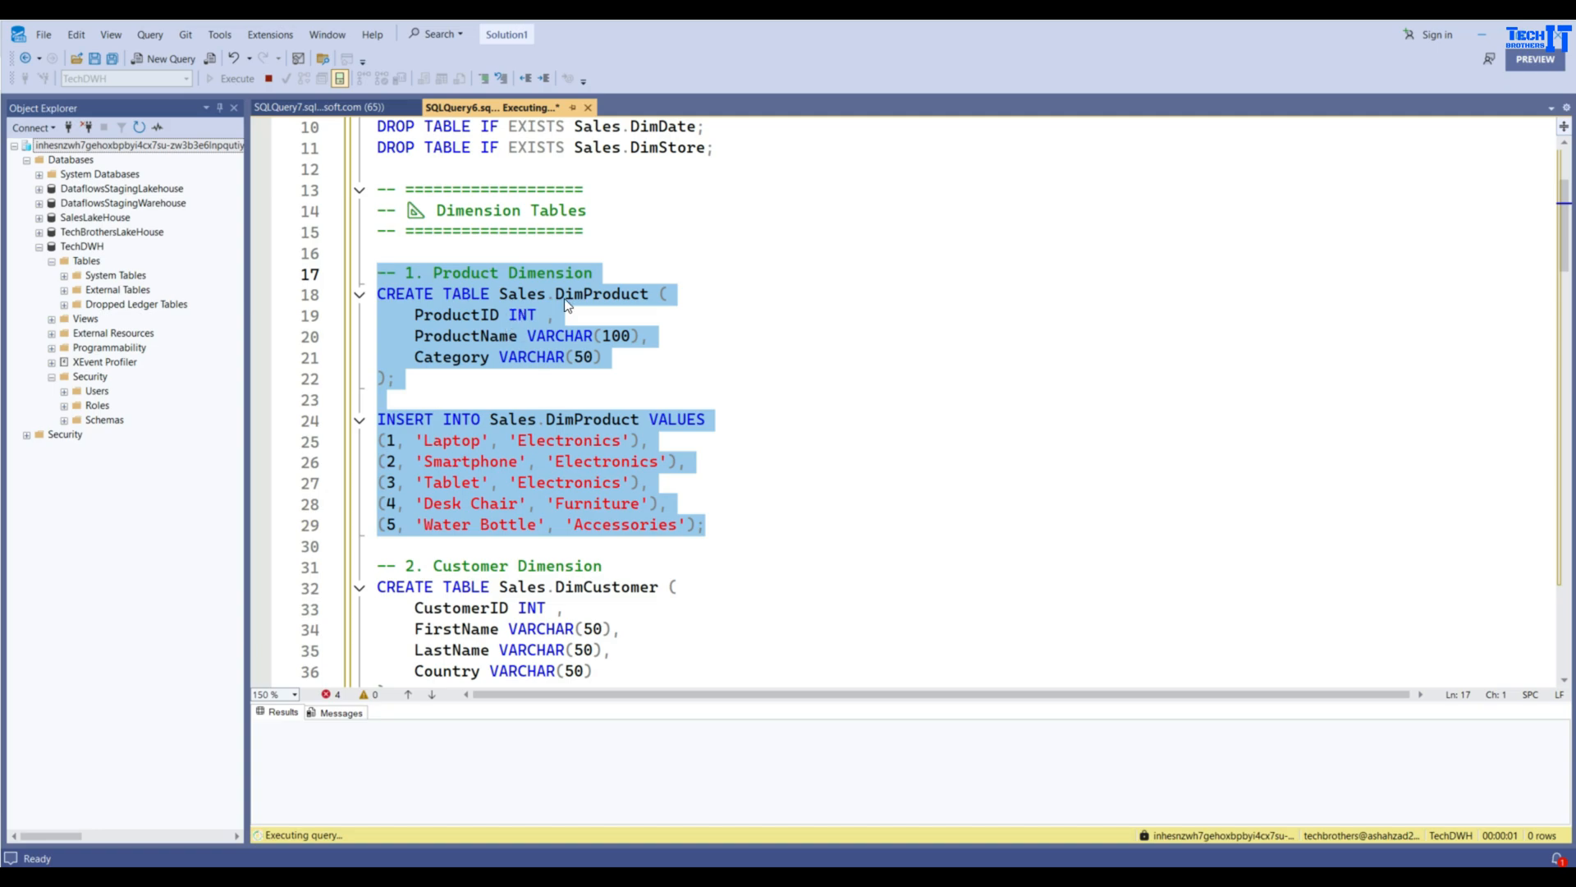
Step: Execute only the Customer Dimension block that creates Sales.DimCustomer and inserts its five customers
scroll(581, 306, down, 3)
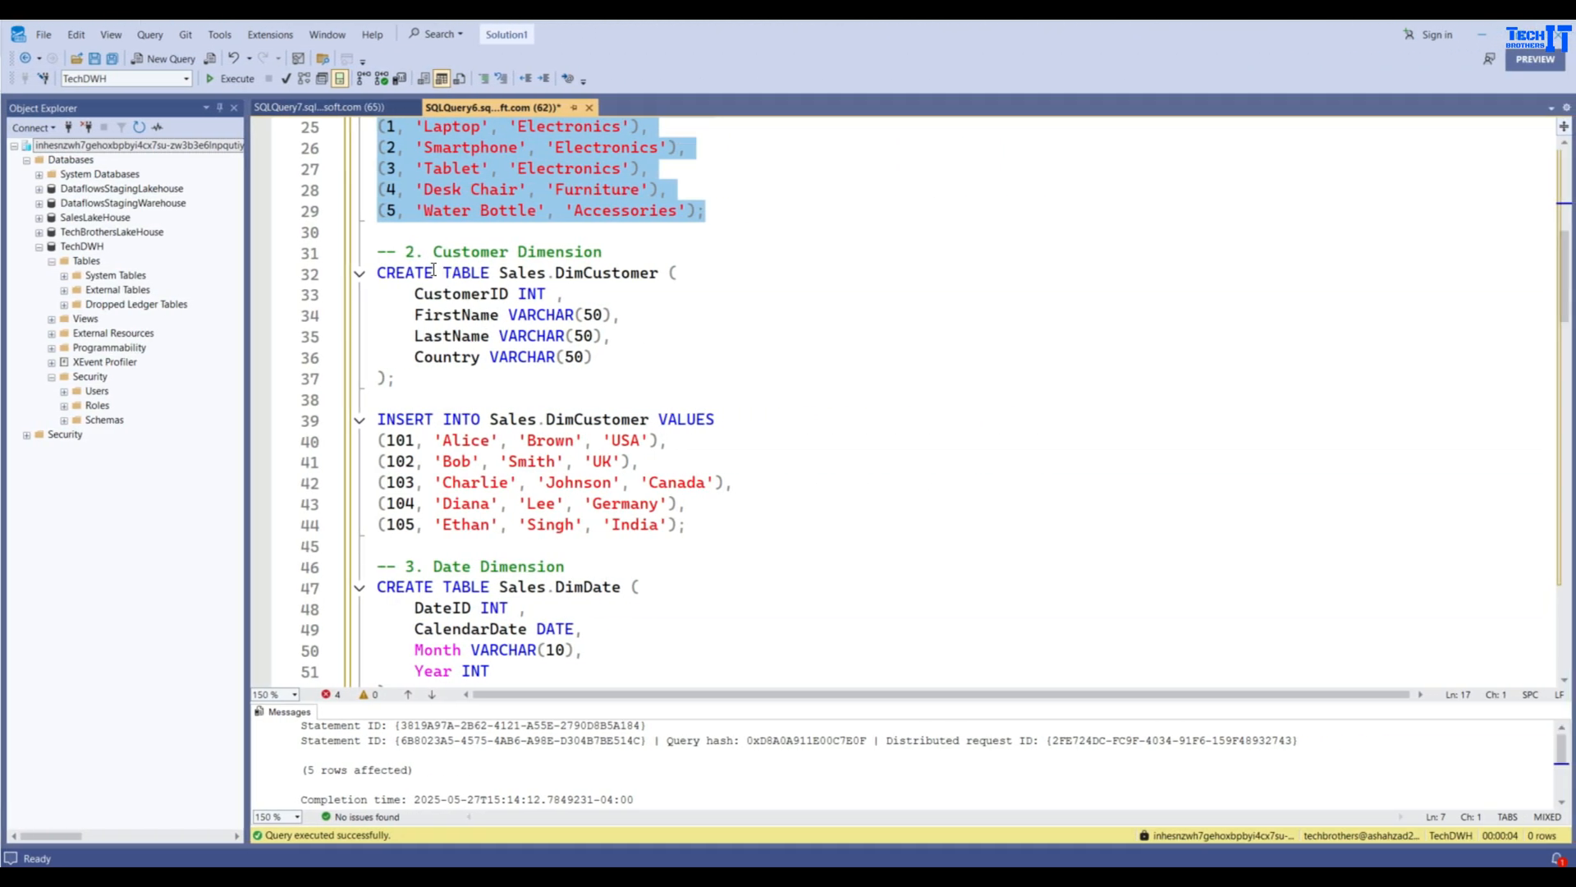
click(377, 249)
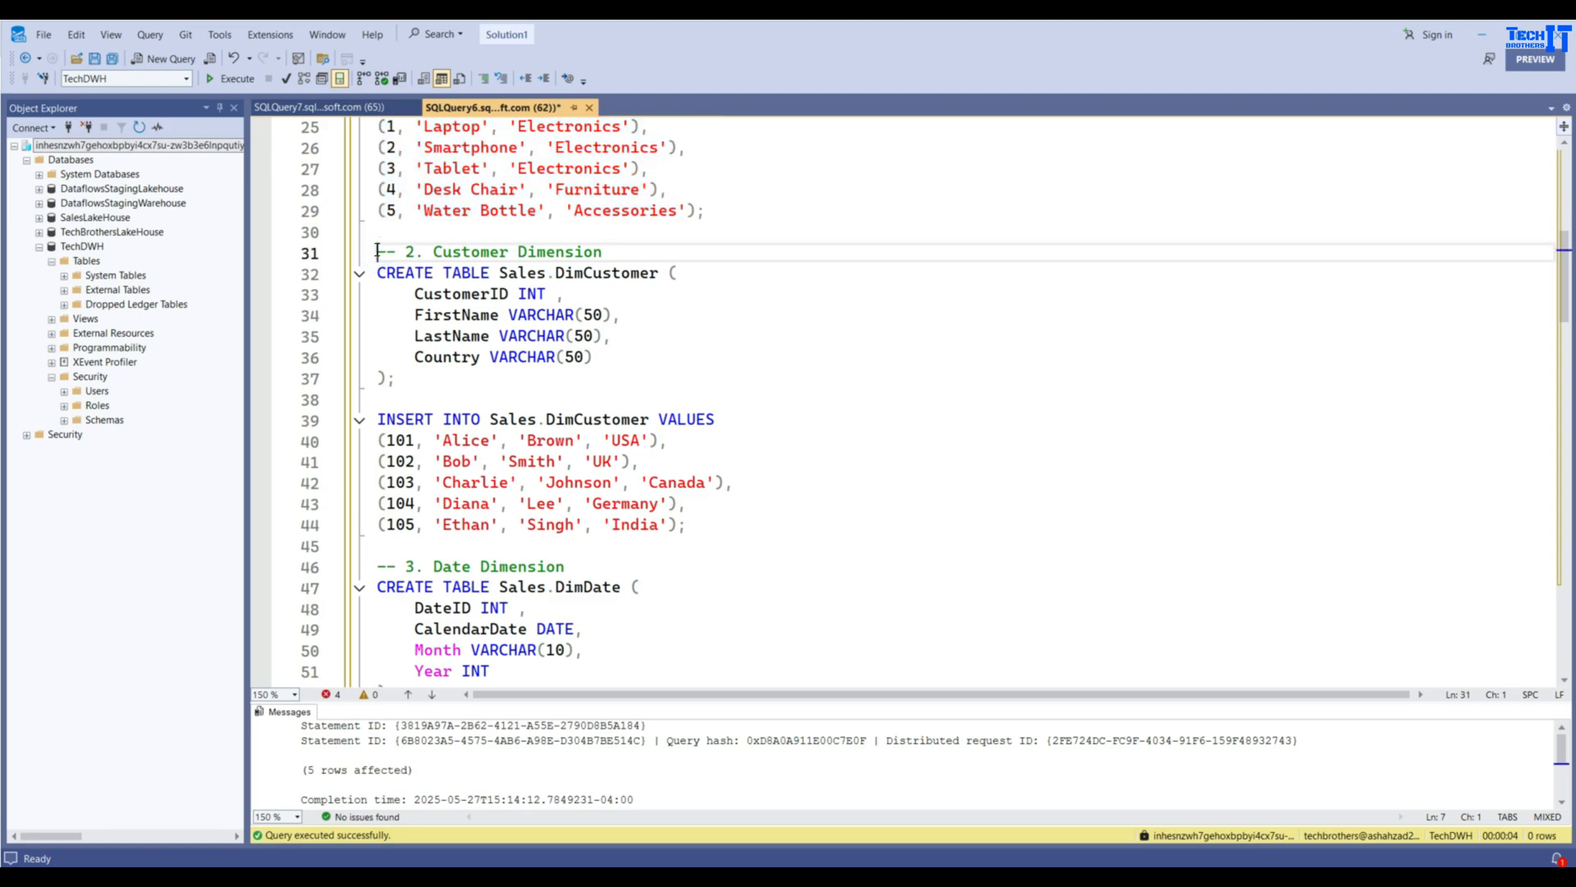
click(454, 298)
click(454, 316)
click(454, 337)
click(454, 360)
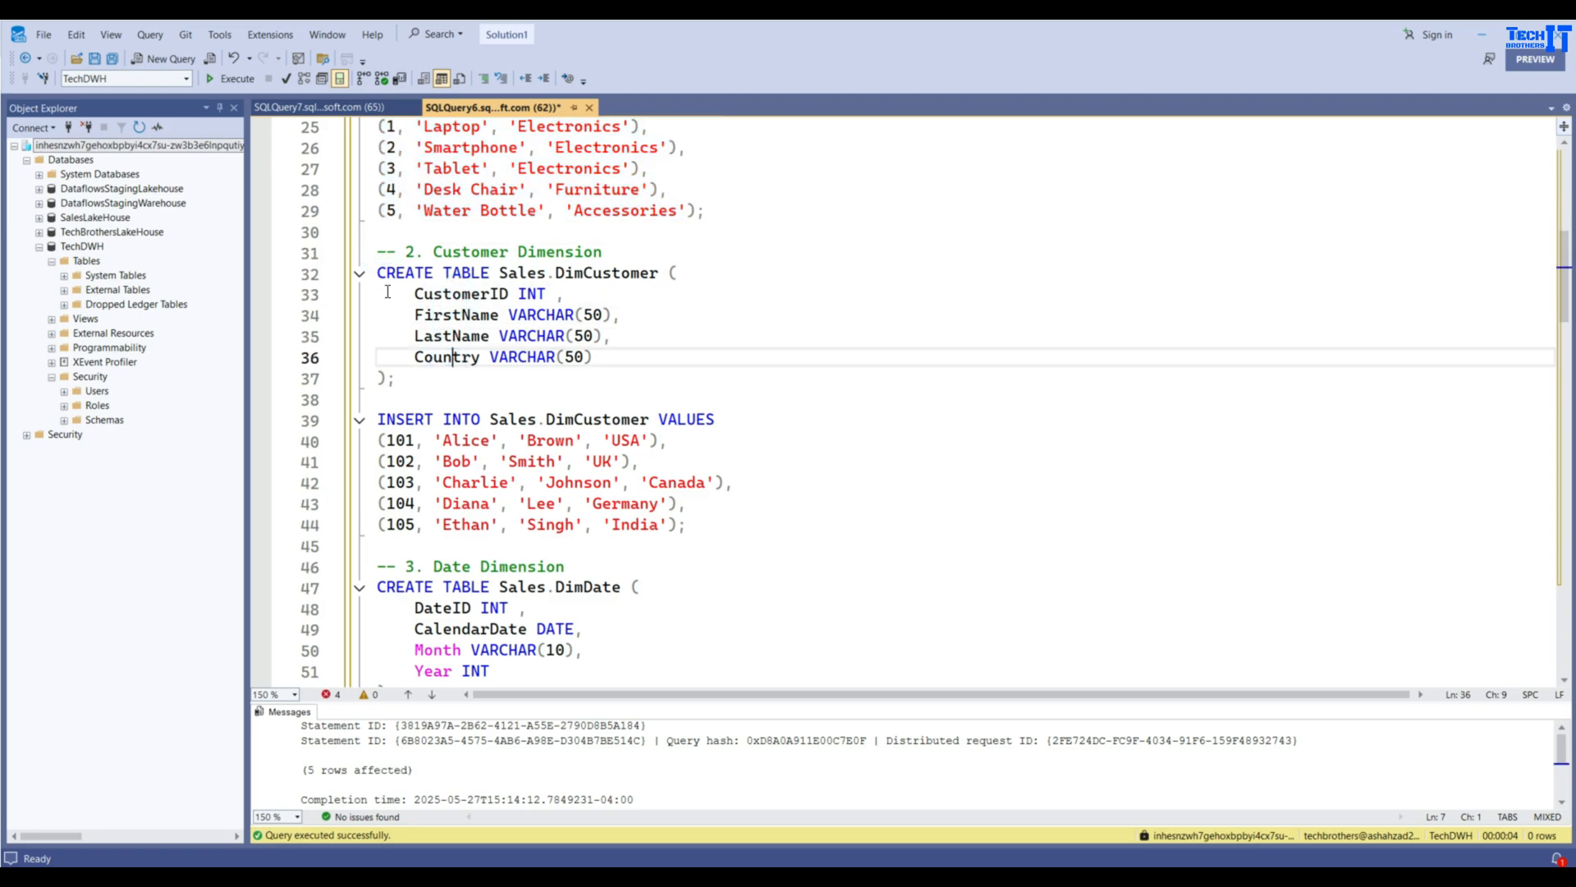
drag(376, 251, 454, 337)
drag(500, 400, 661, 548)
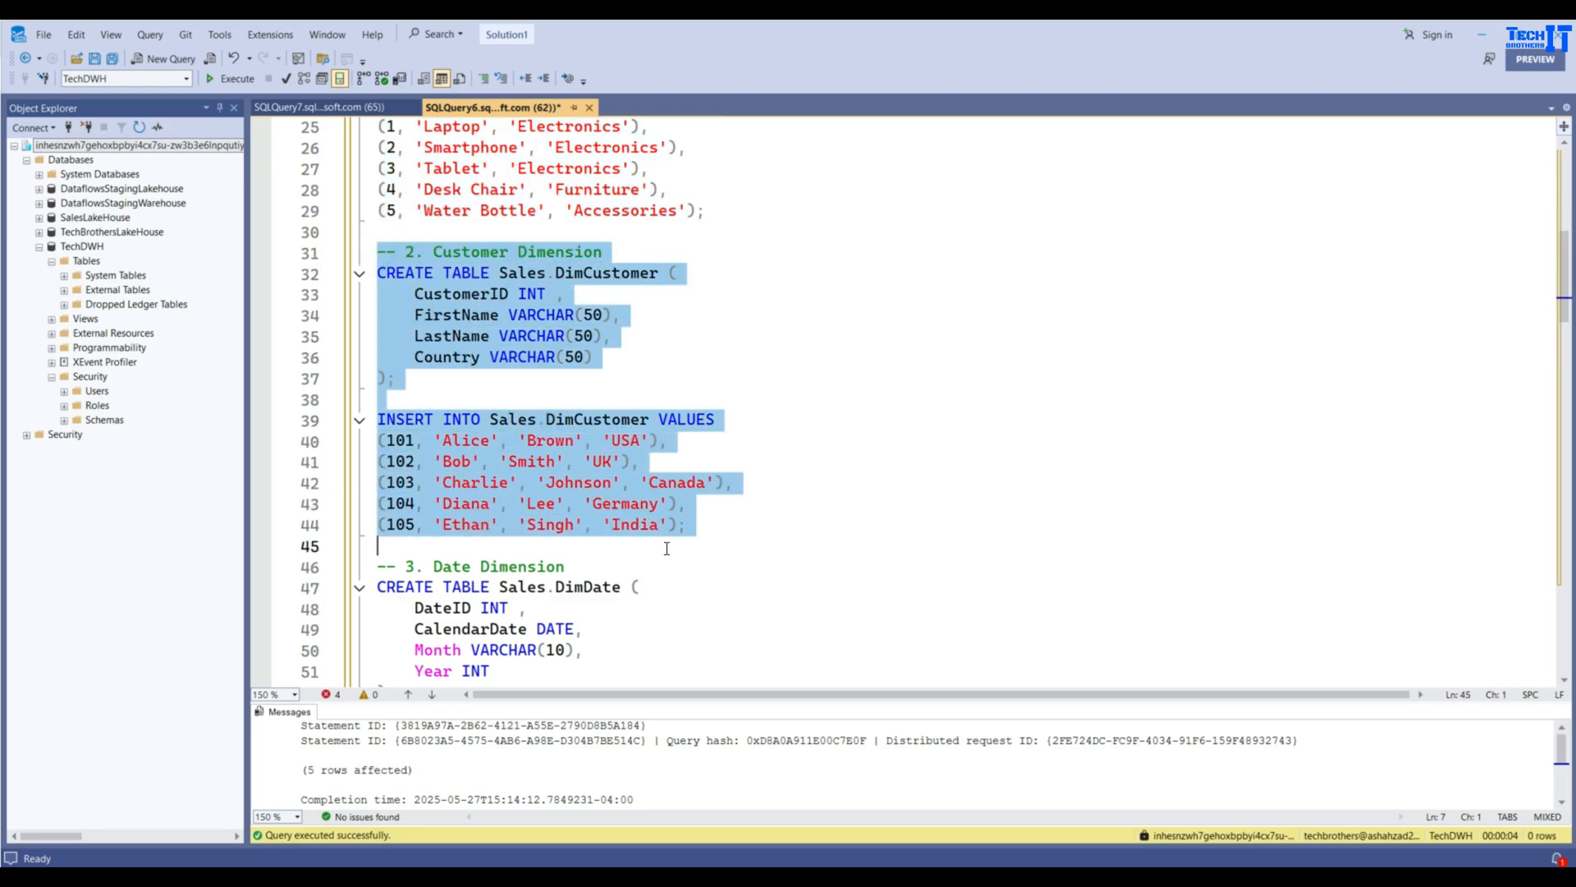
click(213, 78)
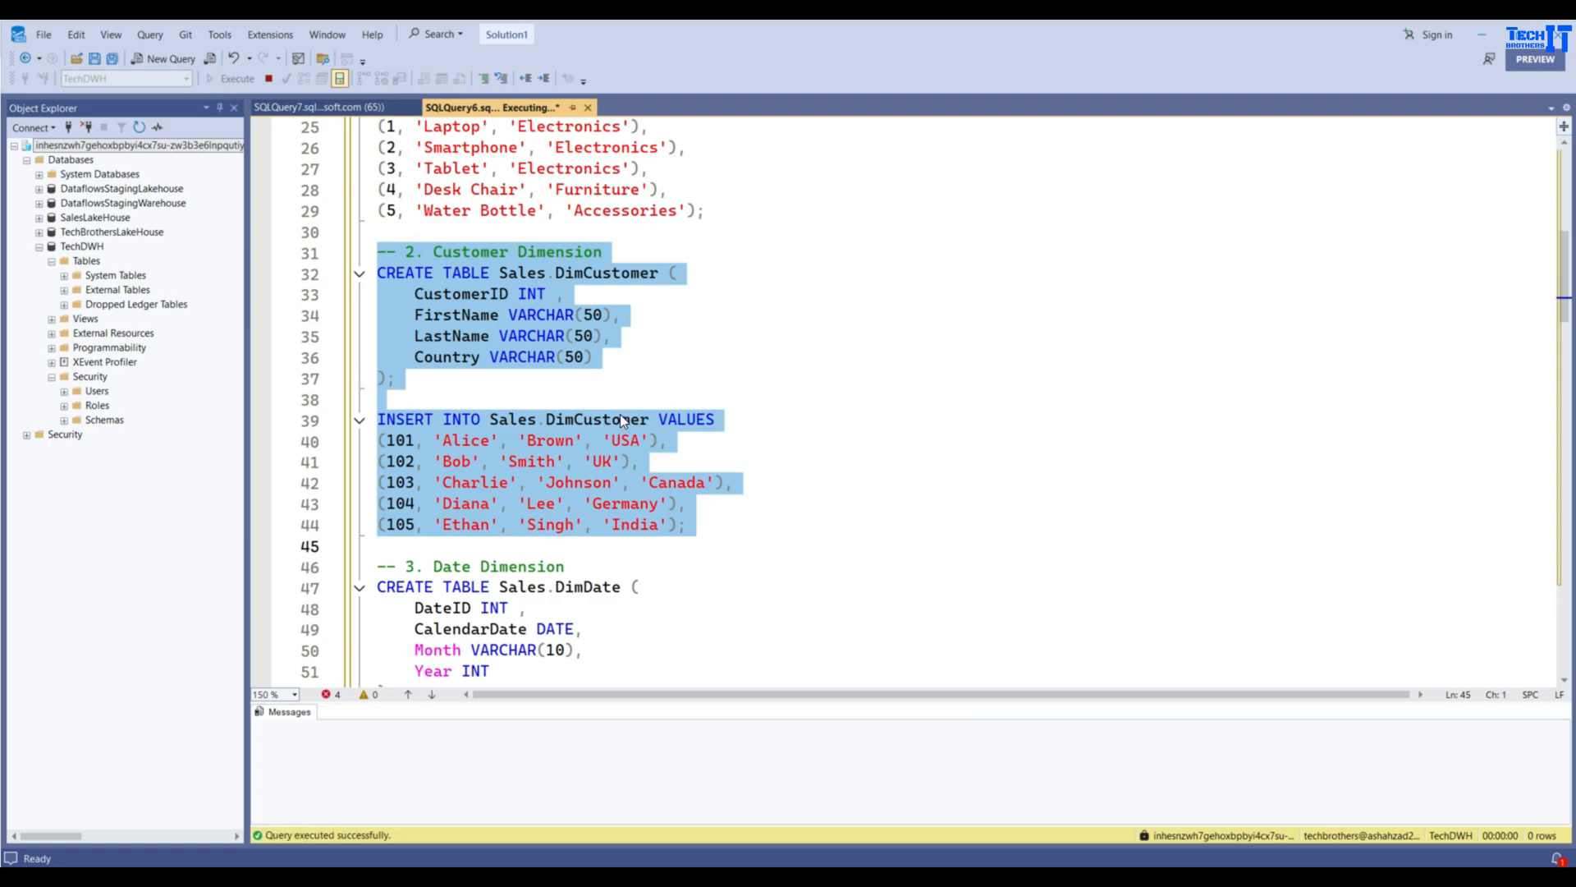
Step: Execute only the Date Dimension block that creates Sales.DimDate and inserts the five 2023 dates from January to May
scroll(379, 300, down, 4)
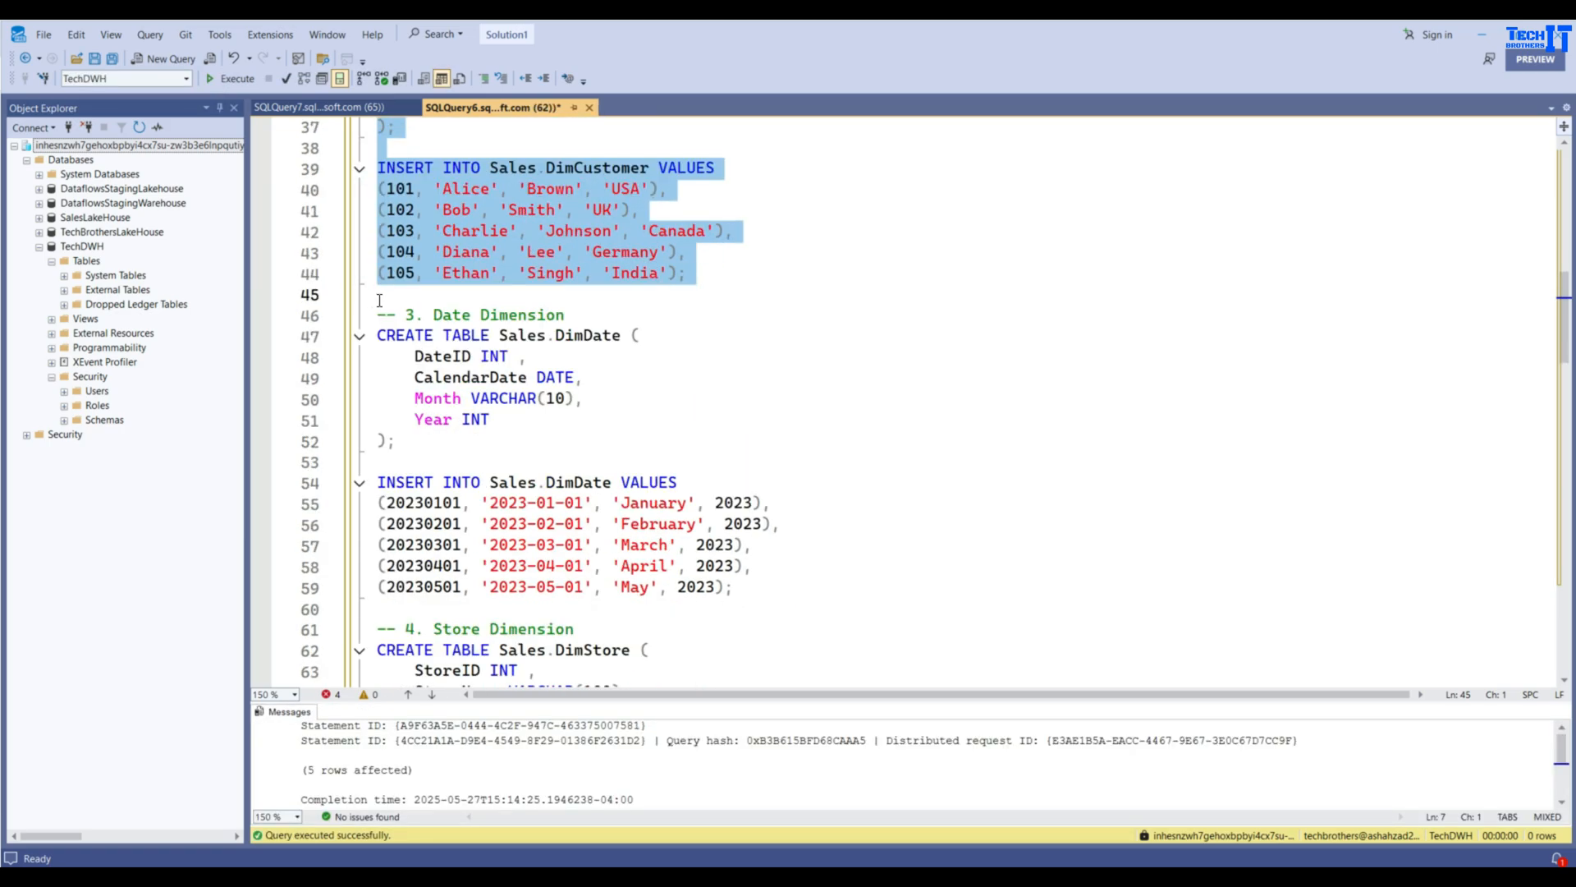
drag(379, 300, 765, 597)
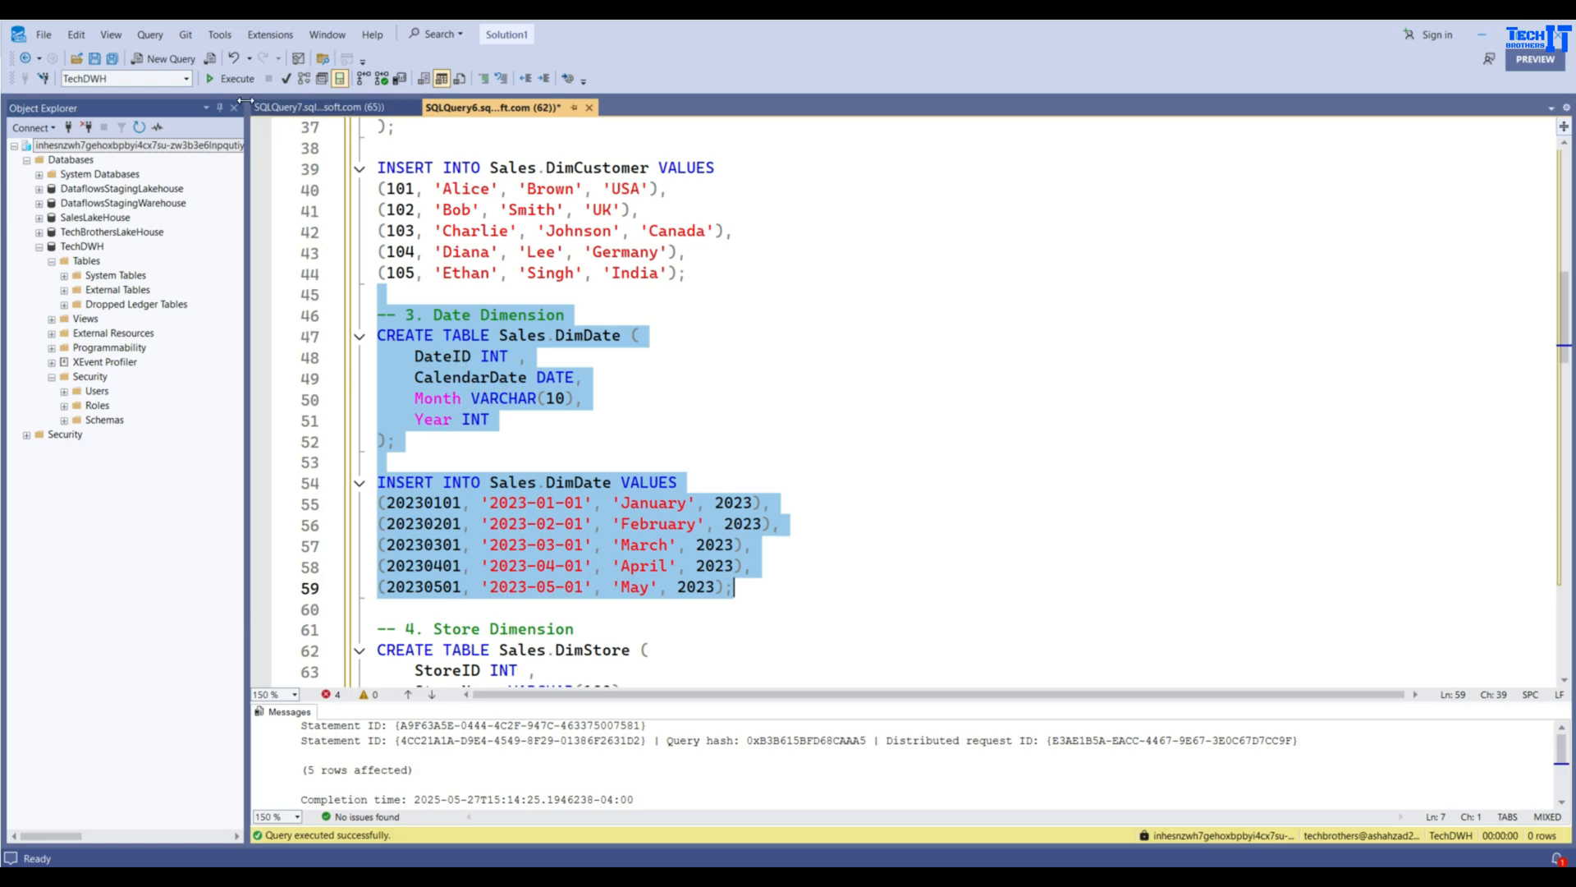
key(F5)
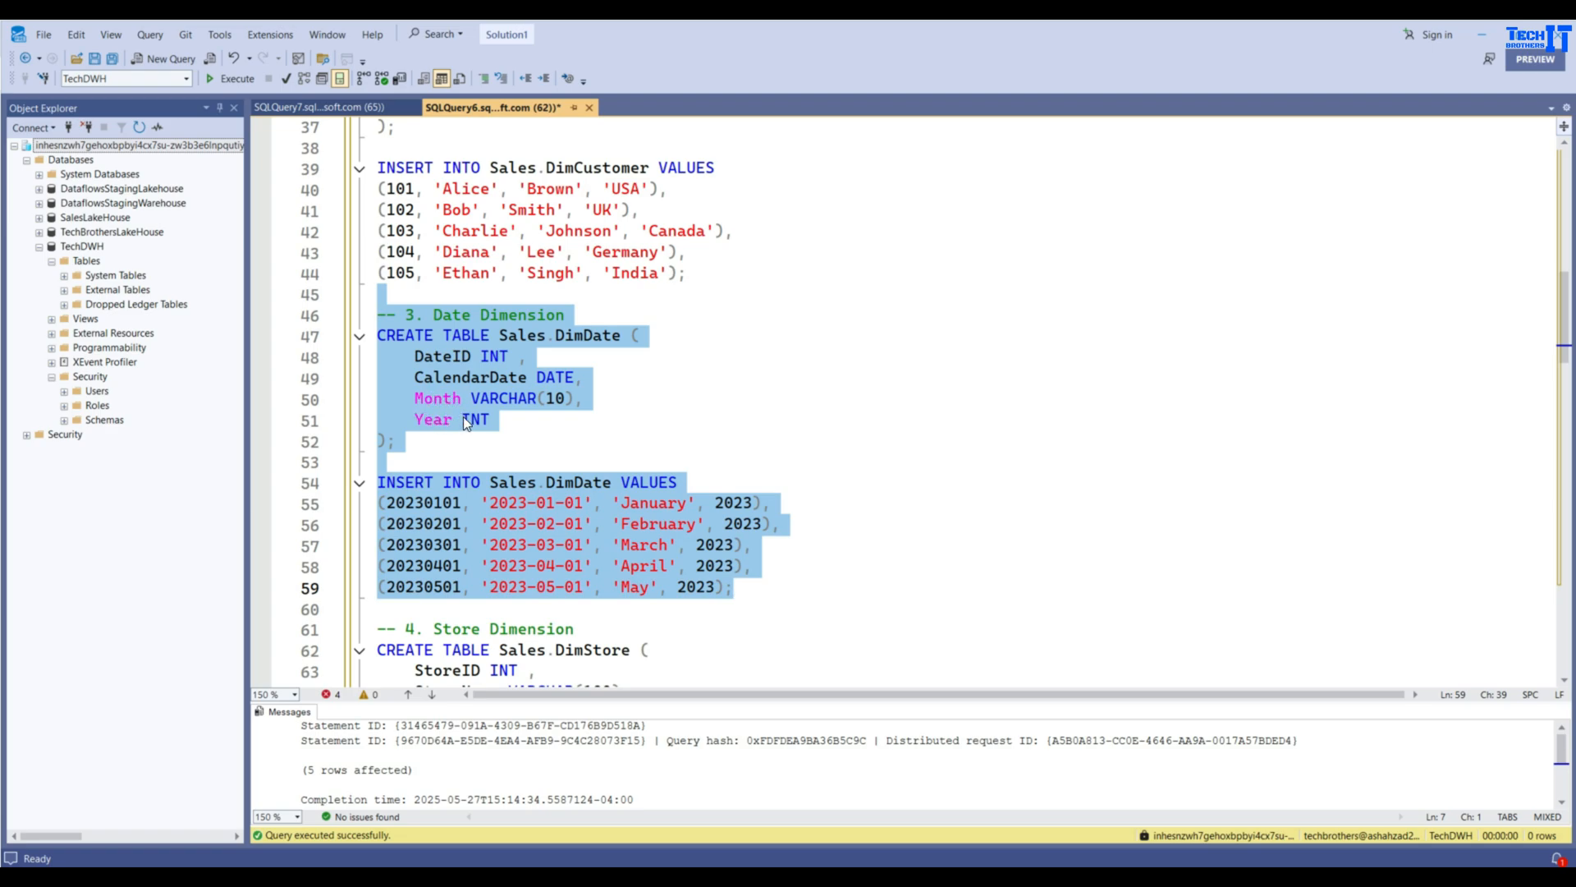
Step: Execute only the Store Dimension block, including its complete comment line, to create Sales.DimStore and insert its five stores
scroll(463, 416, down, 4)
scroll(478, 417, down, 2)
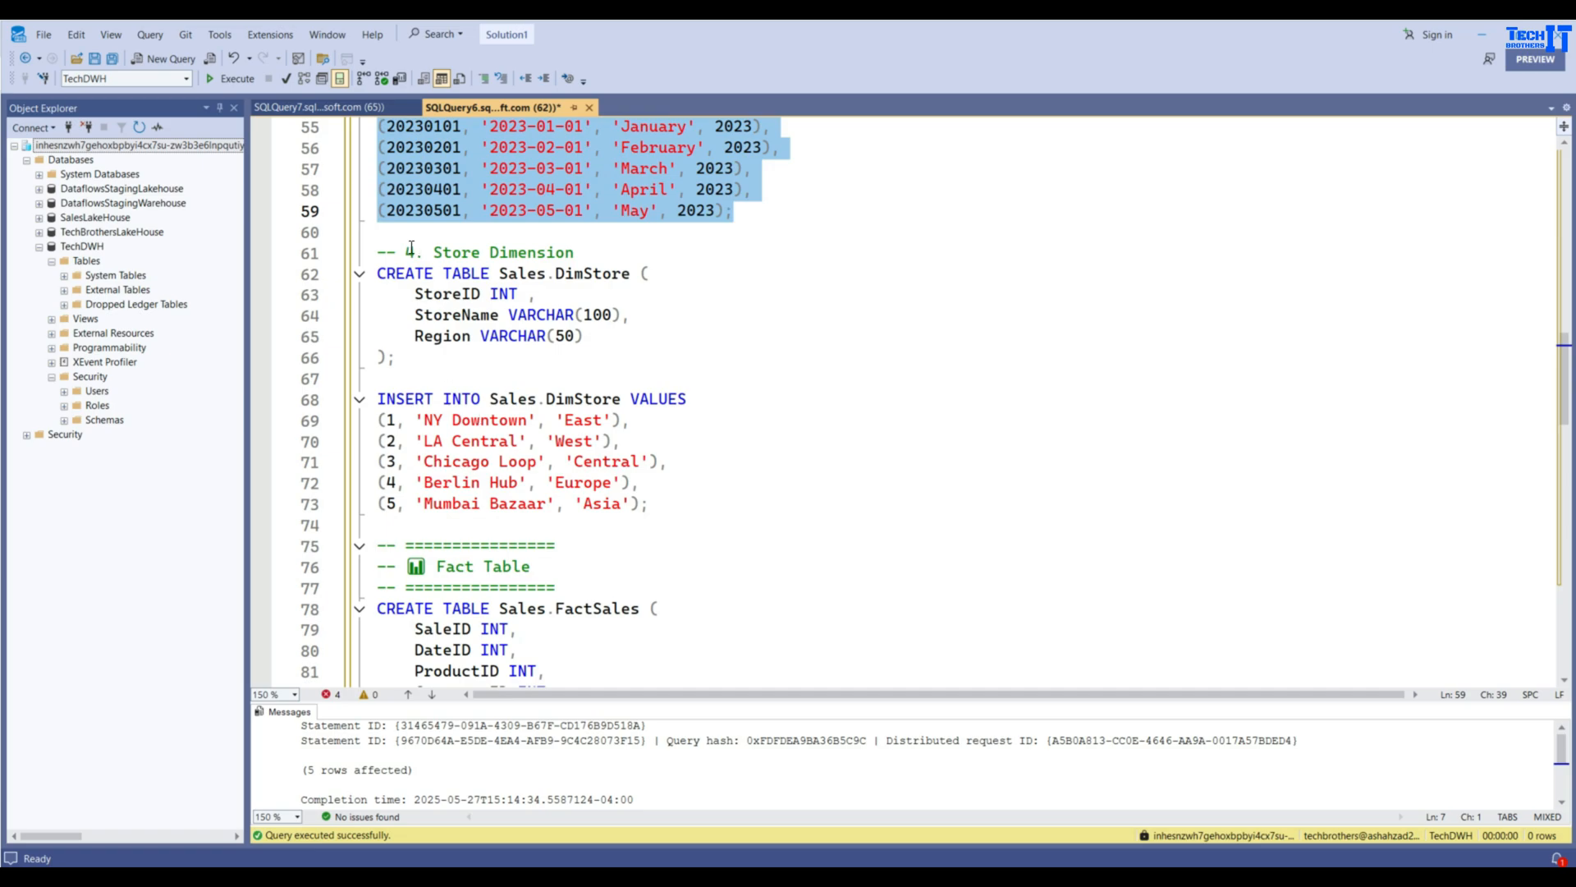
drag(384, 246, 692, 532)
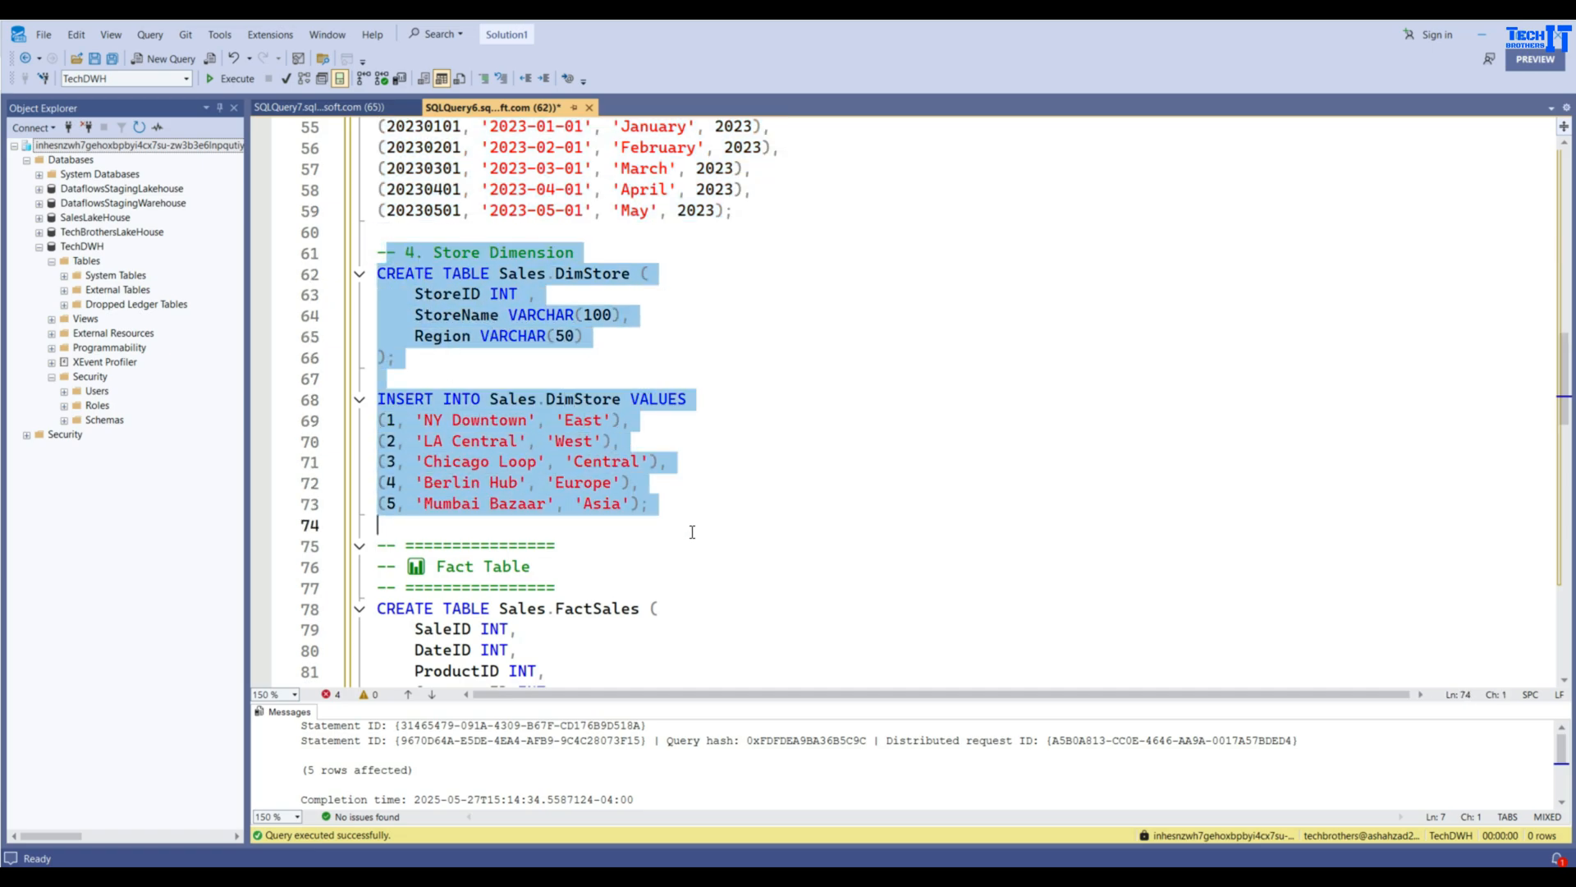
click(231, 78)
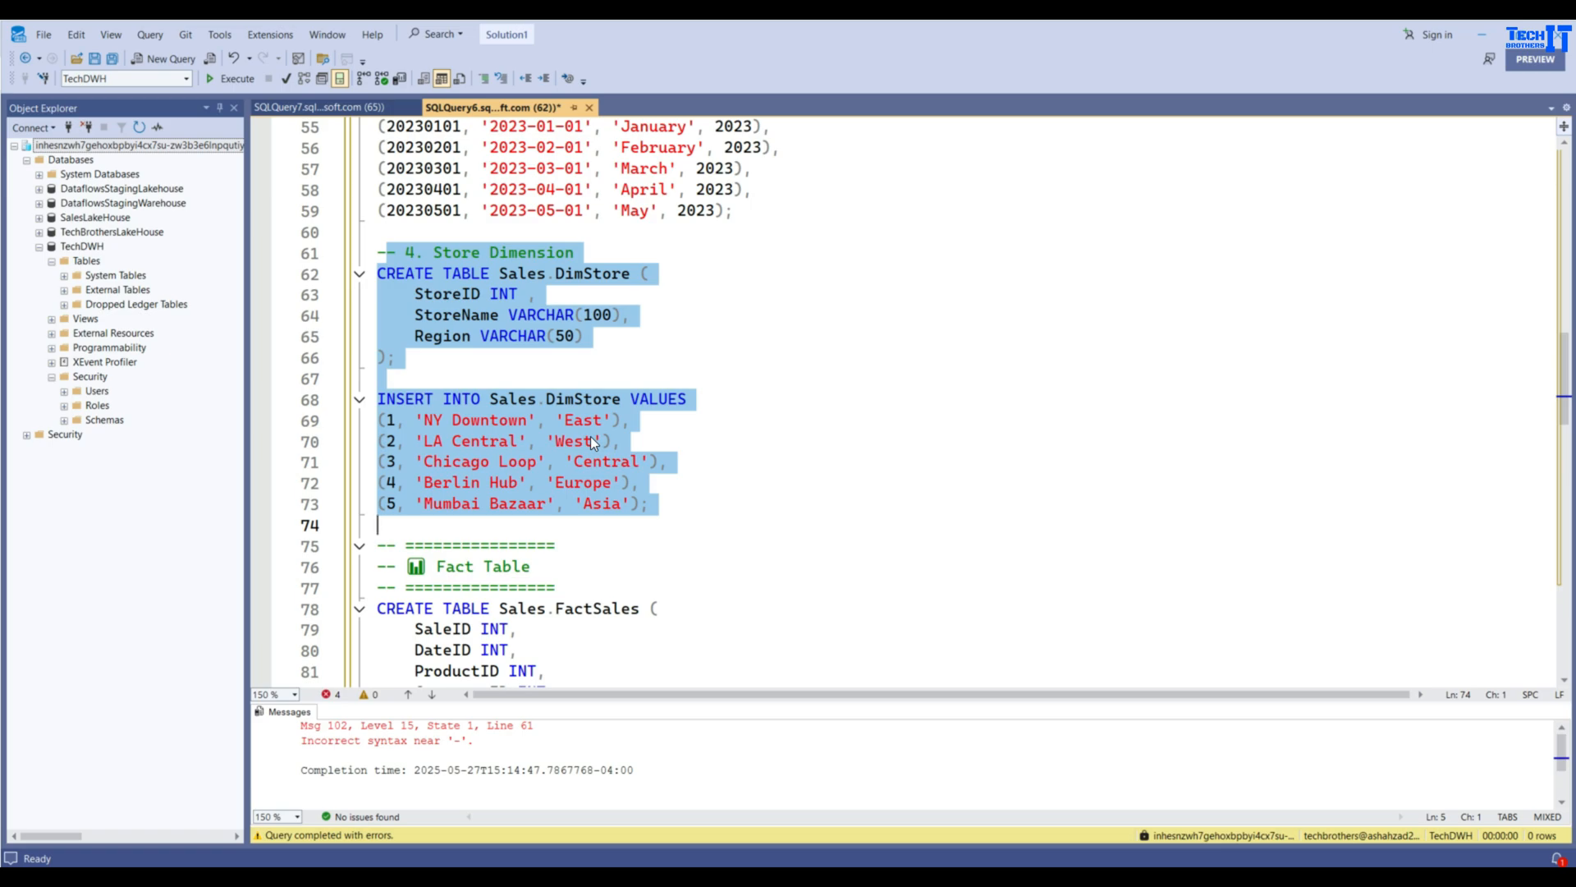
click(733, 369)
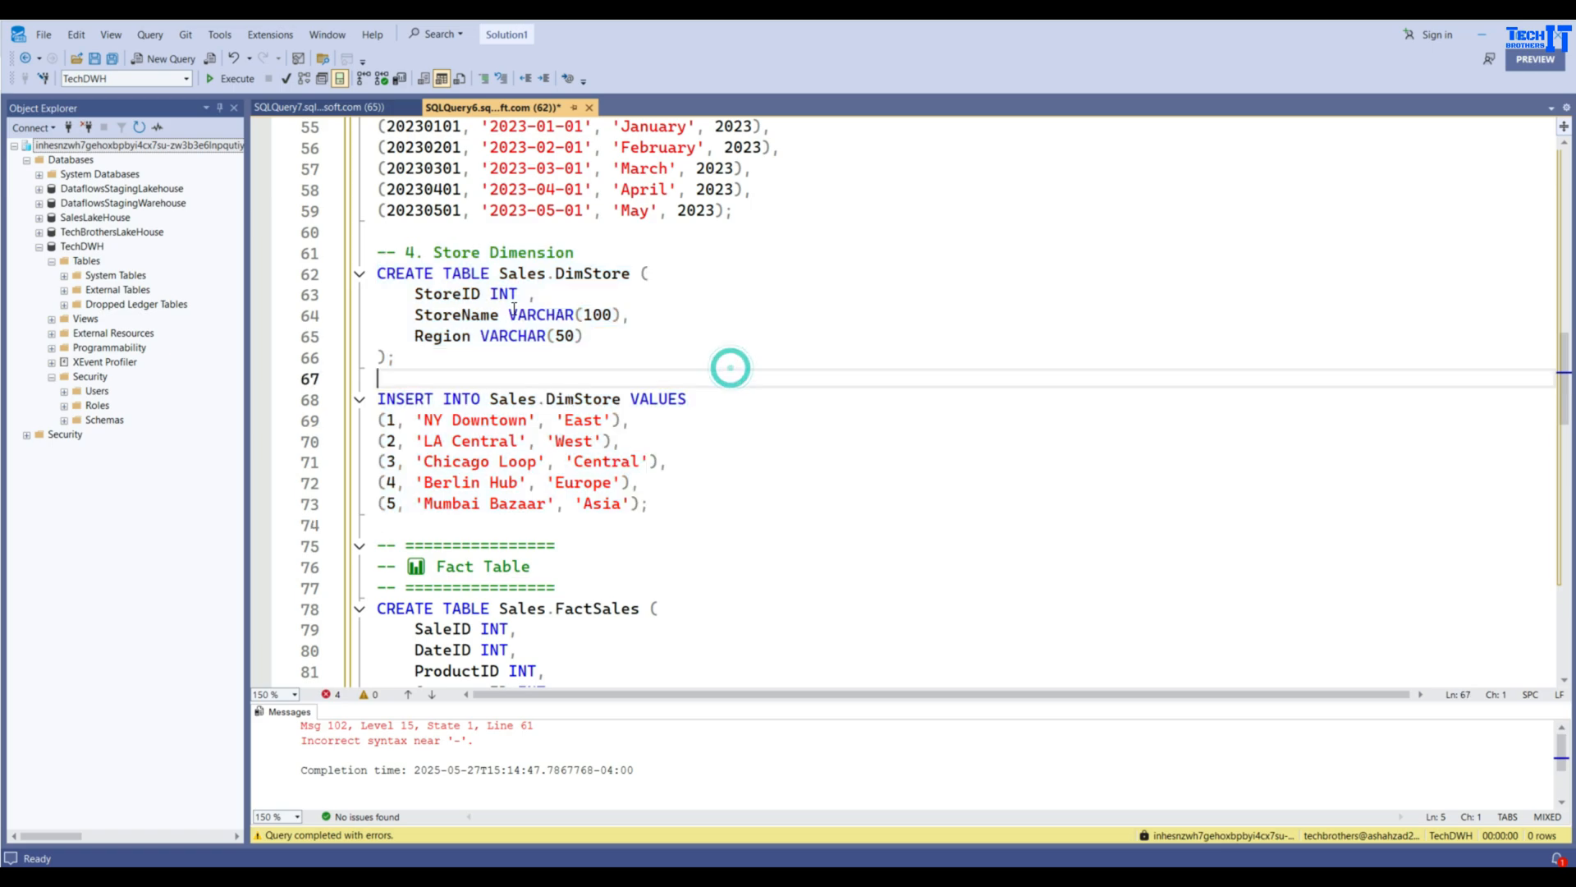
drag(377, 240, 377, 525)
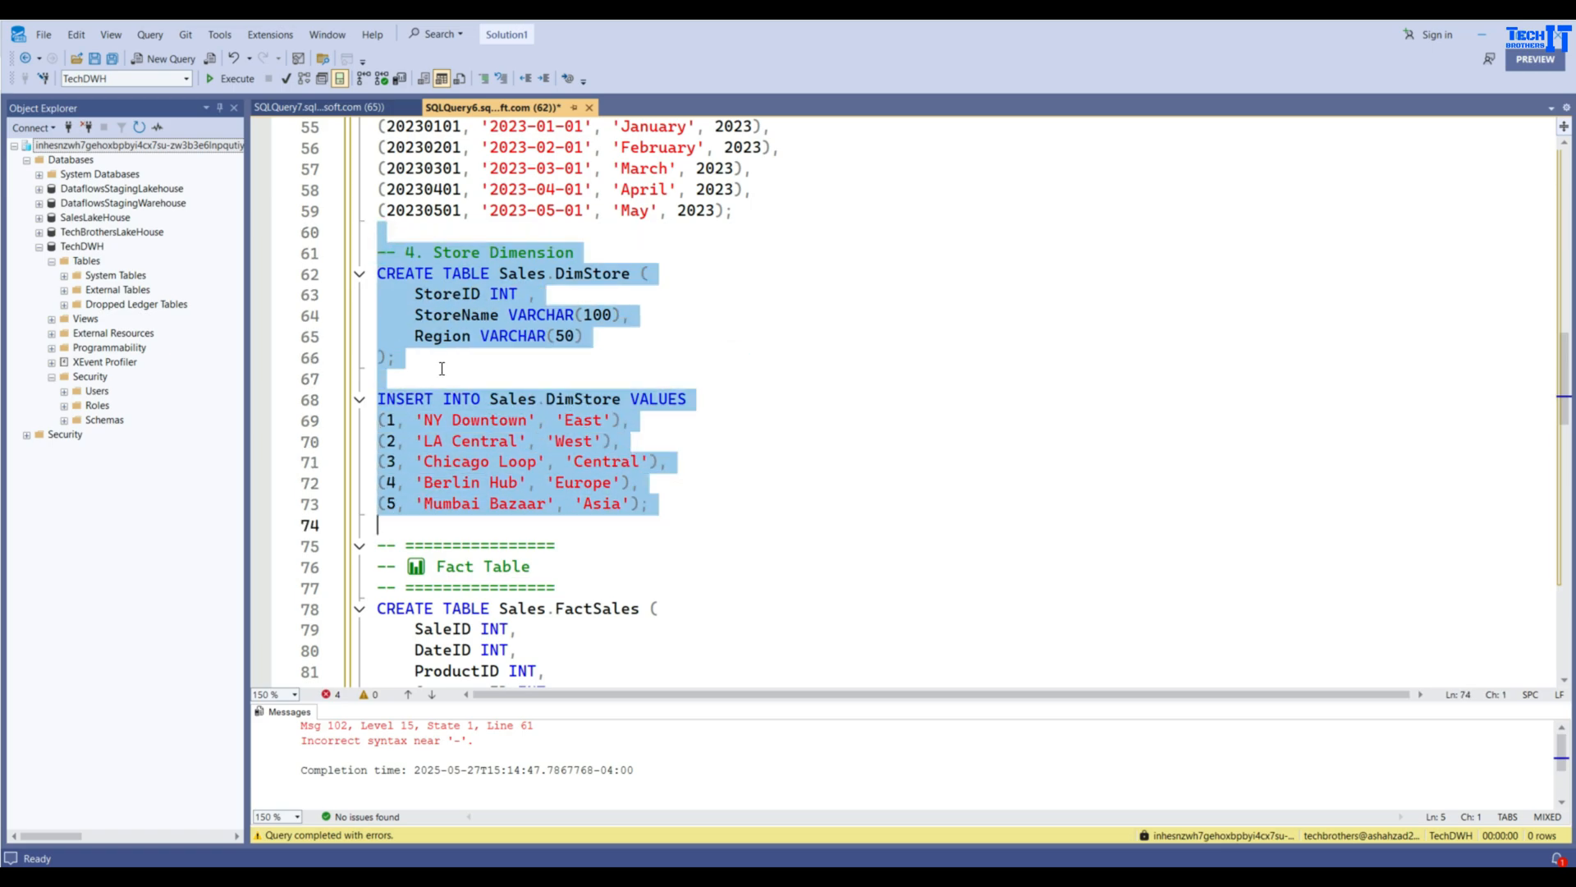
click(220, 77)
Step: Examine the Sales.FactSales definition, distinguishing SaleID, the dimension key columns DateID through StoreID, and the measures Quantity and TotalAmount
scroll(627, 402, down, 4)
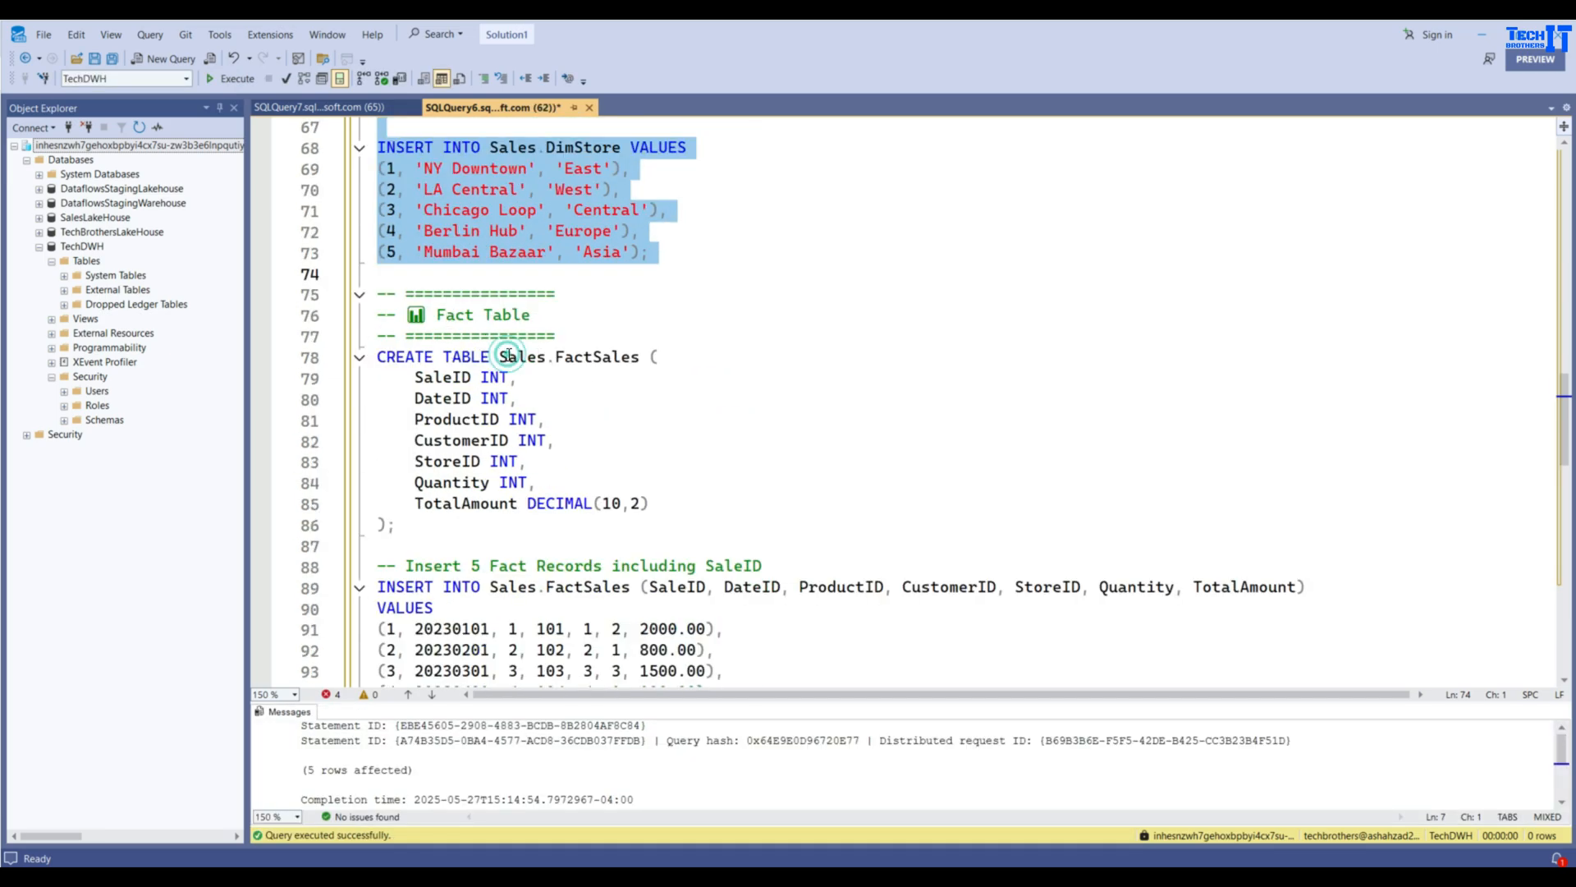
click(576, 356)
click(454, 378)
click(451, 399)
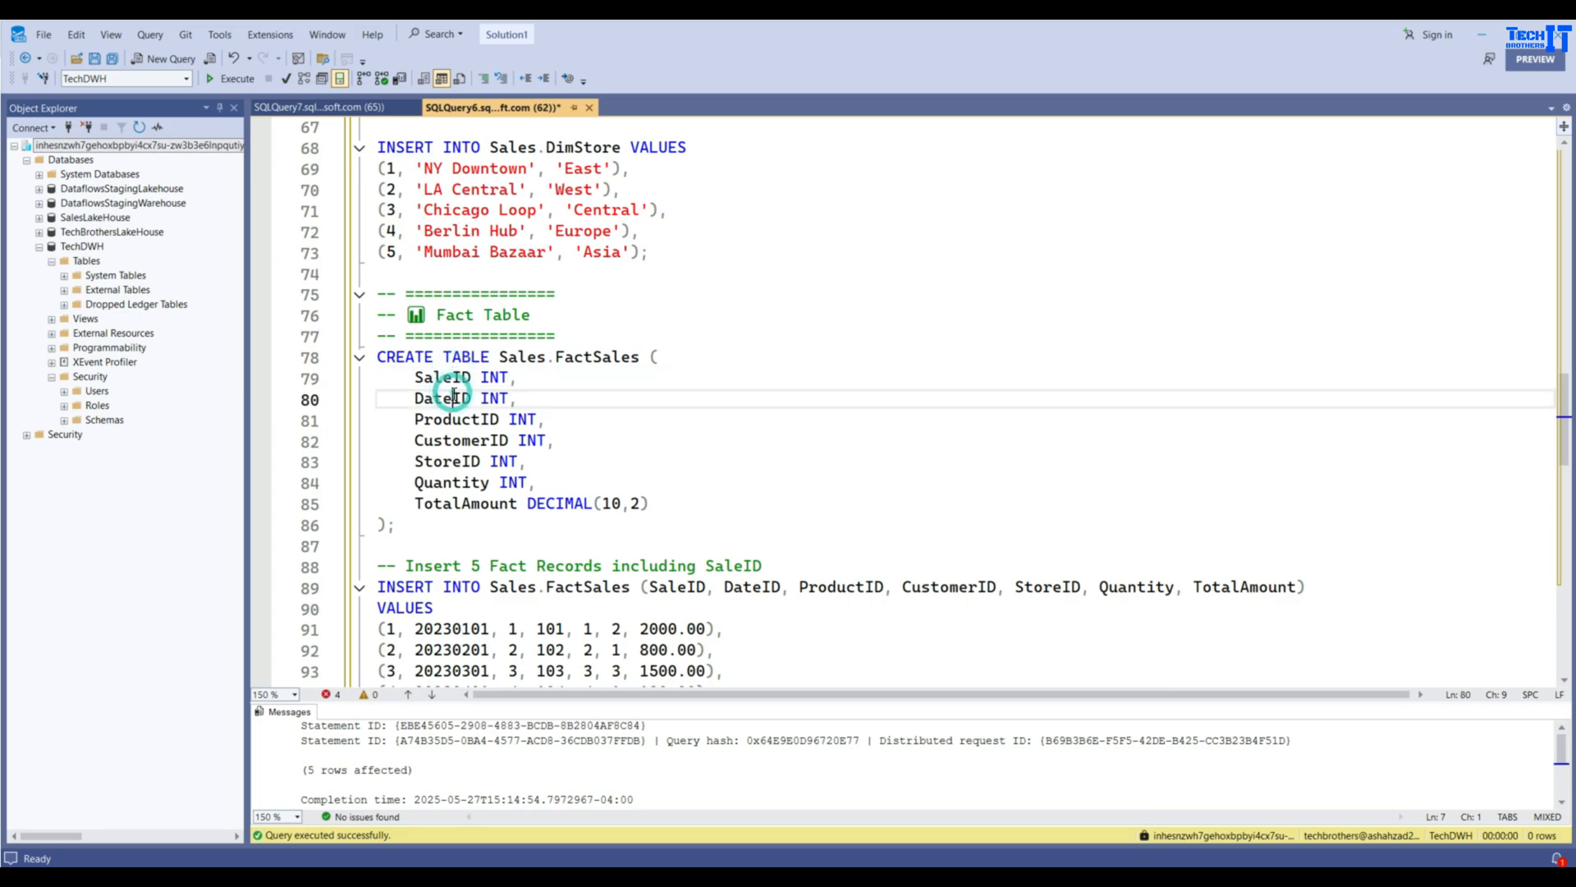
click(458, 420)
click(463, 441)
scroll(536, 435, up, 1)
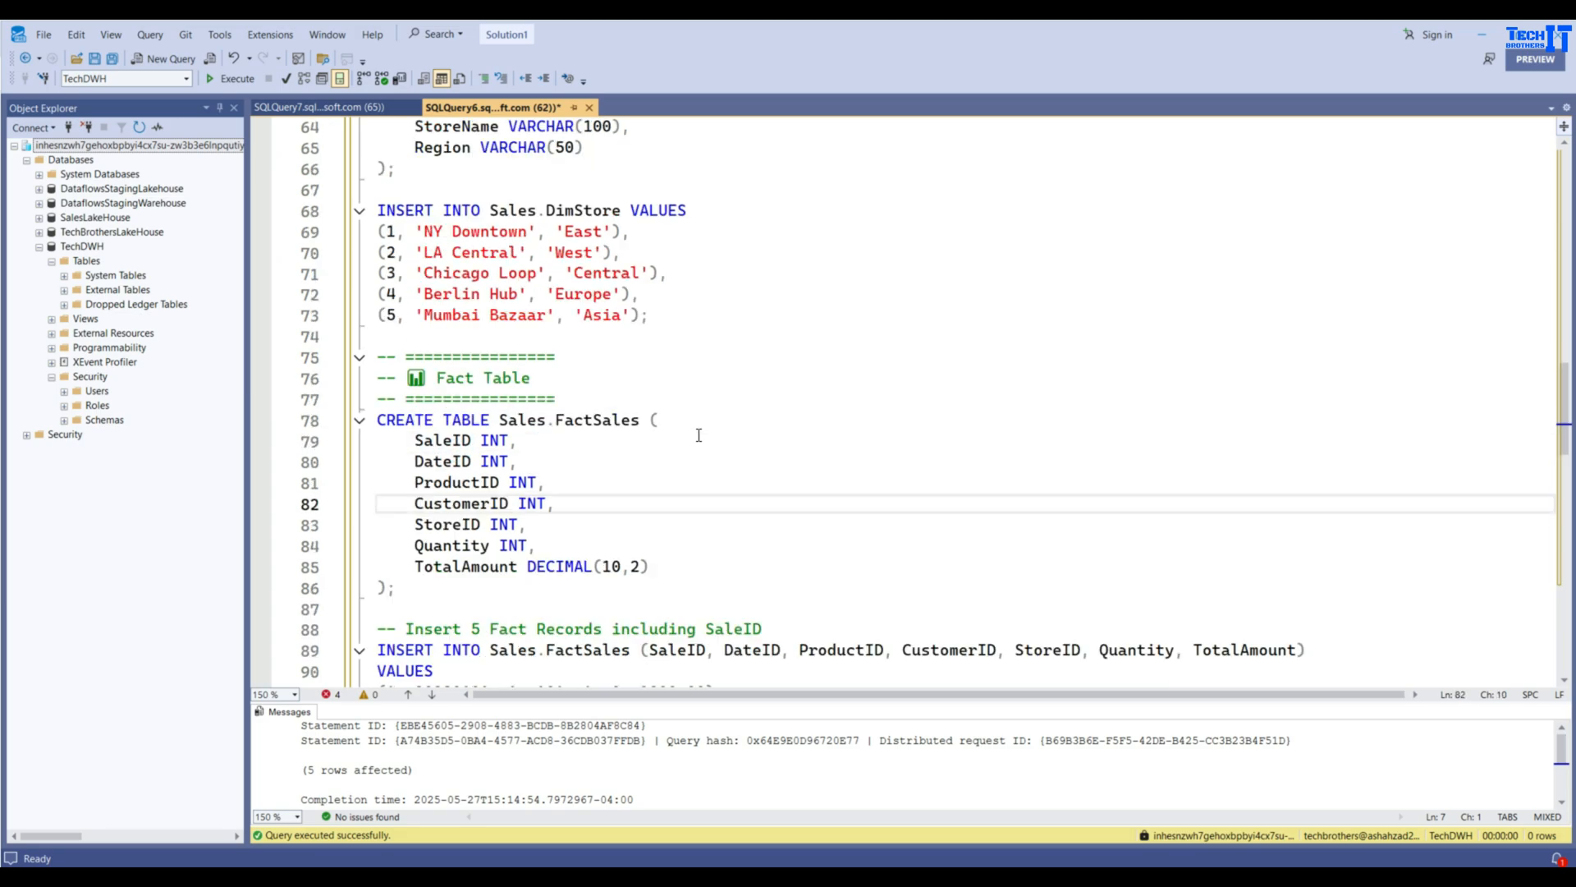
drag(570, 504, 406, 442)
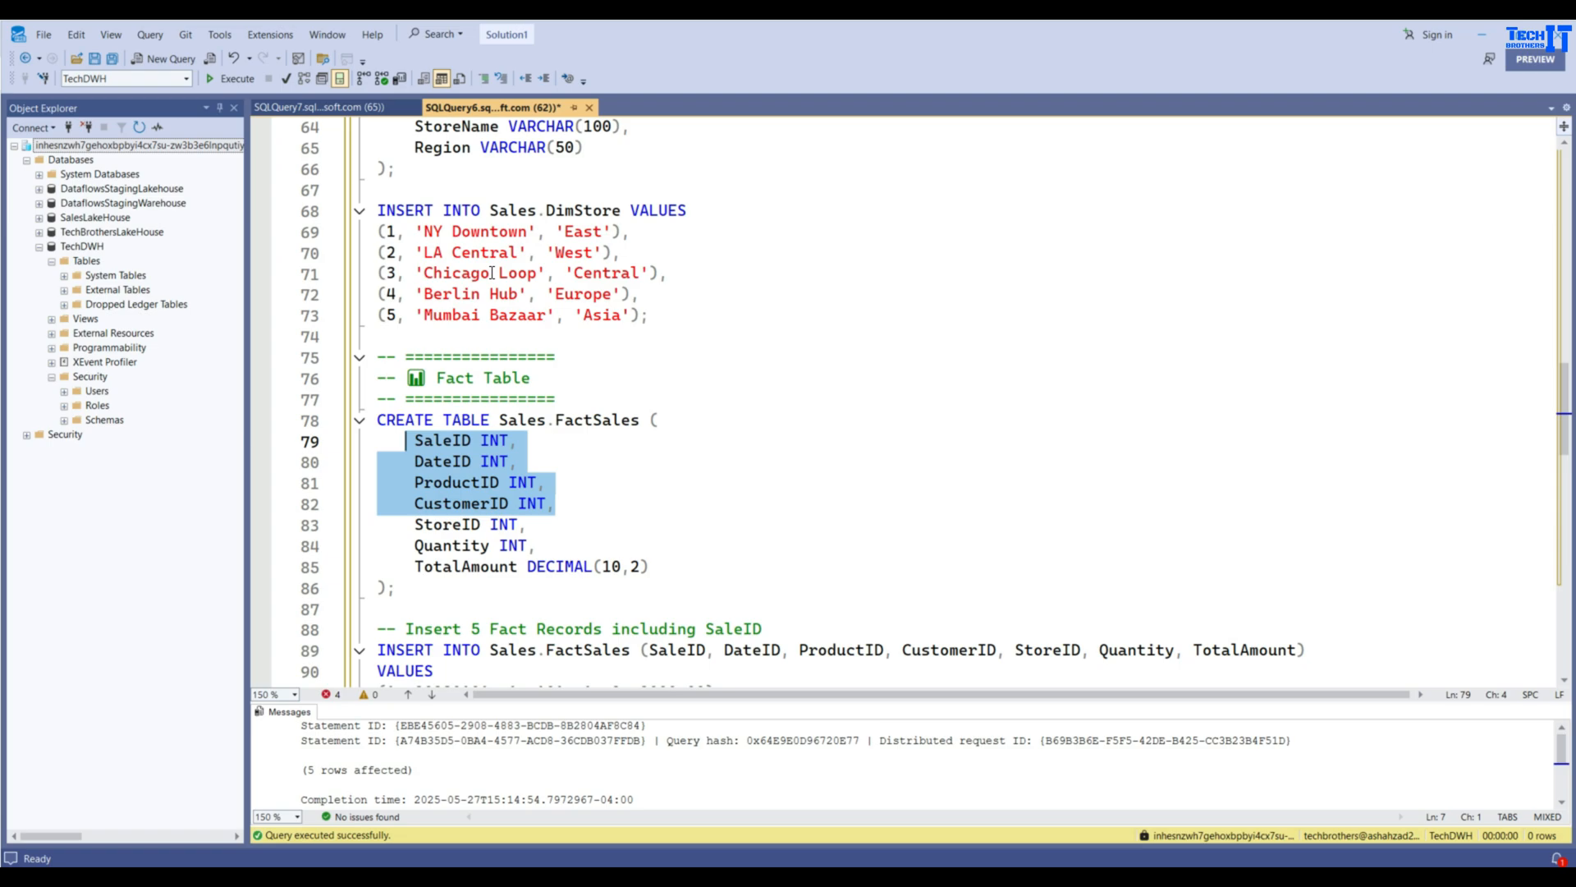
drag(530, 525, 380, 460)
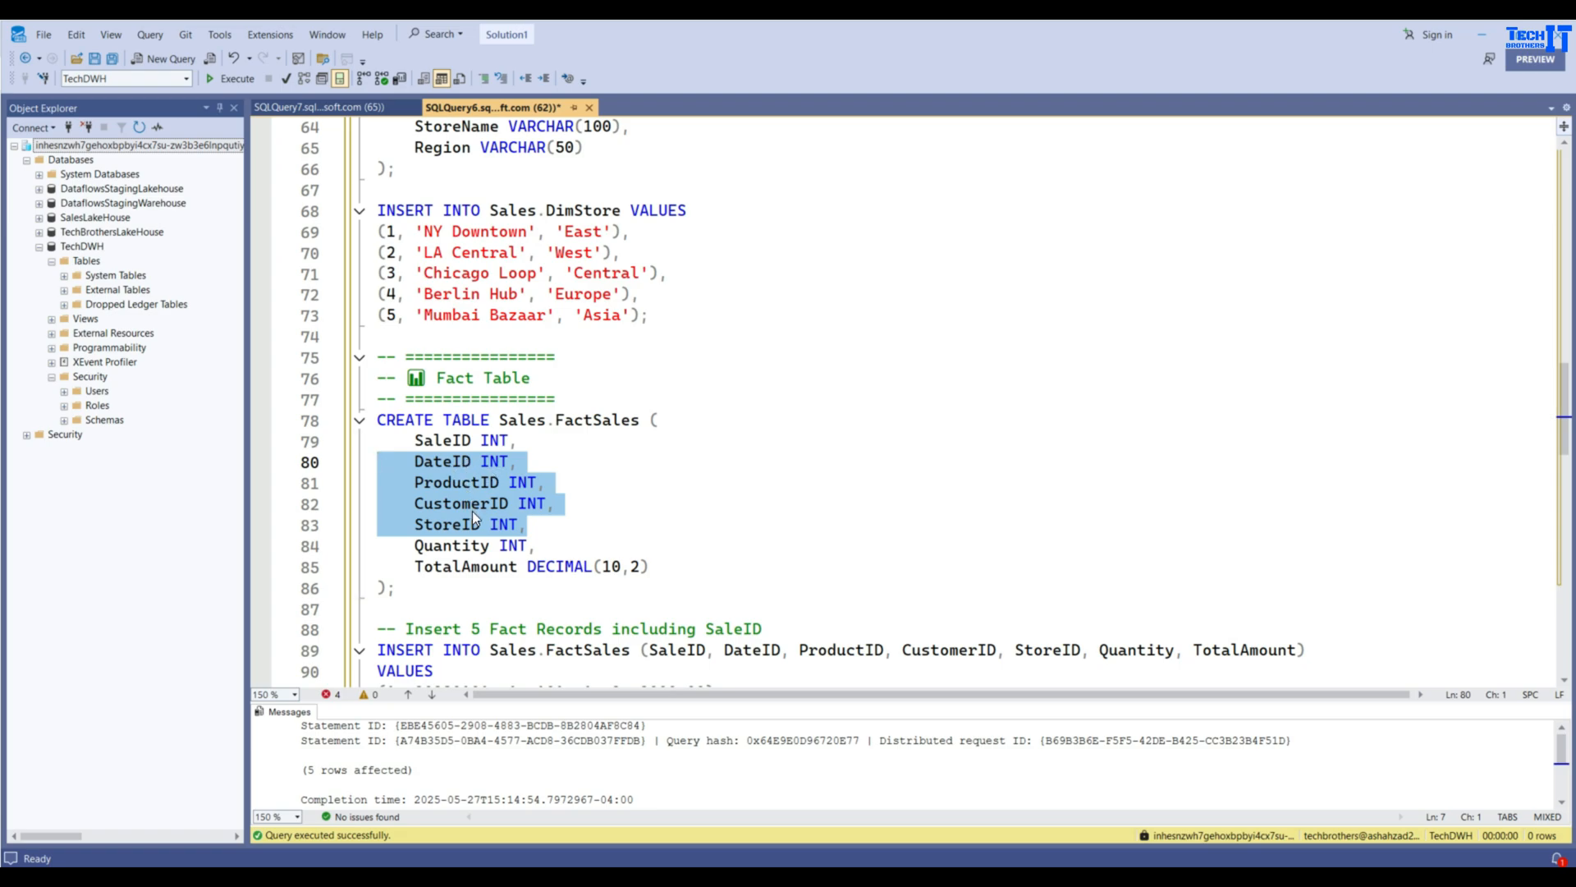
click(452, 439)
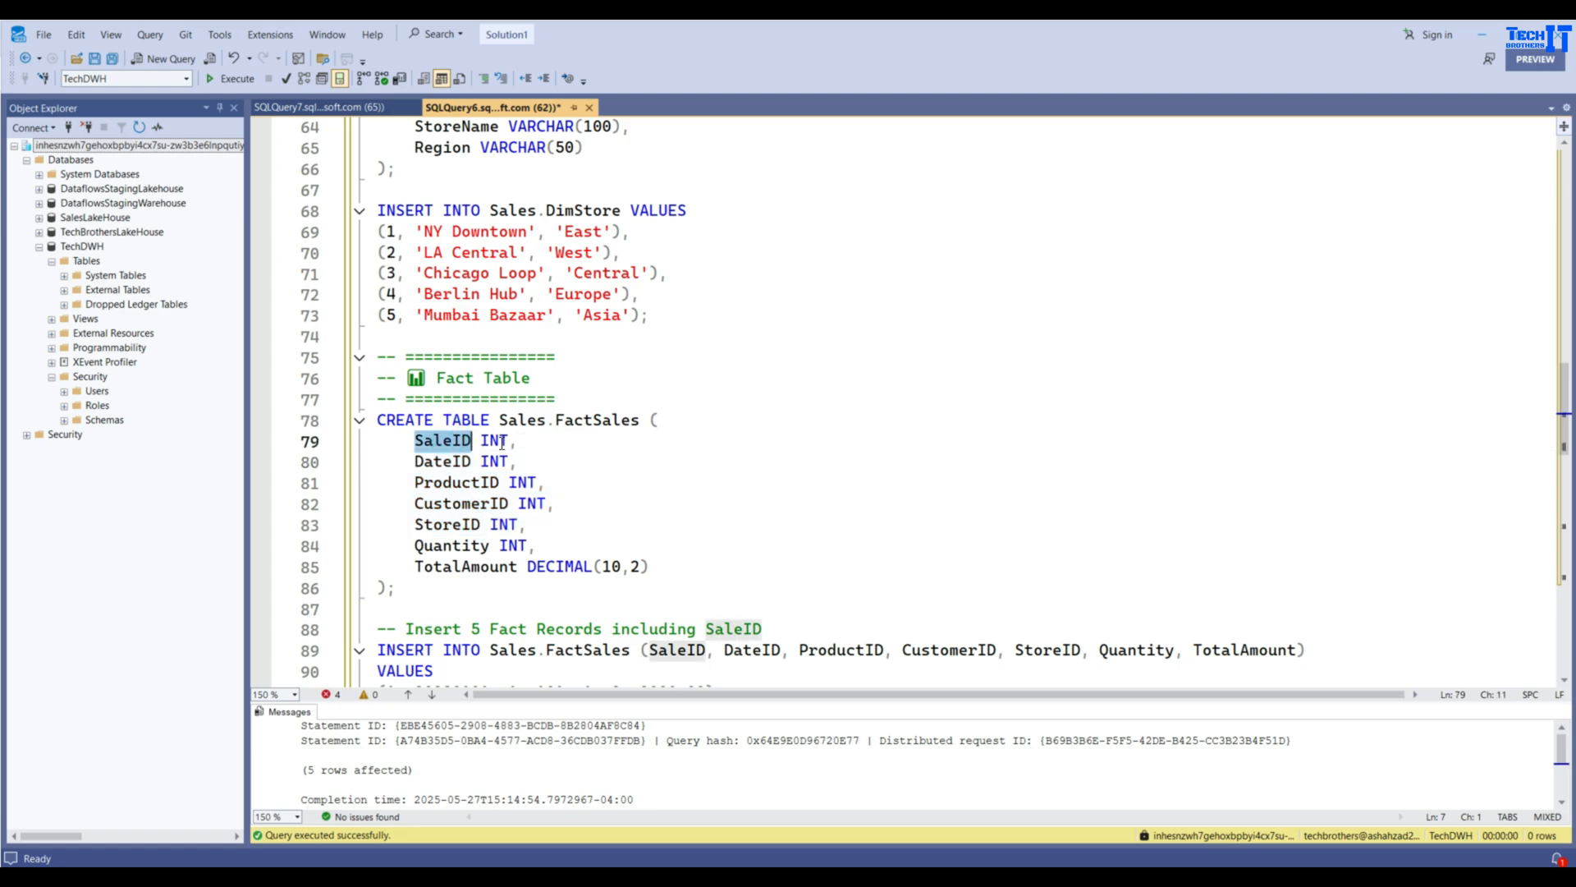
drag(519, 441, 415, 441)
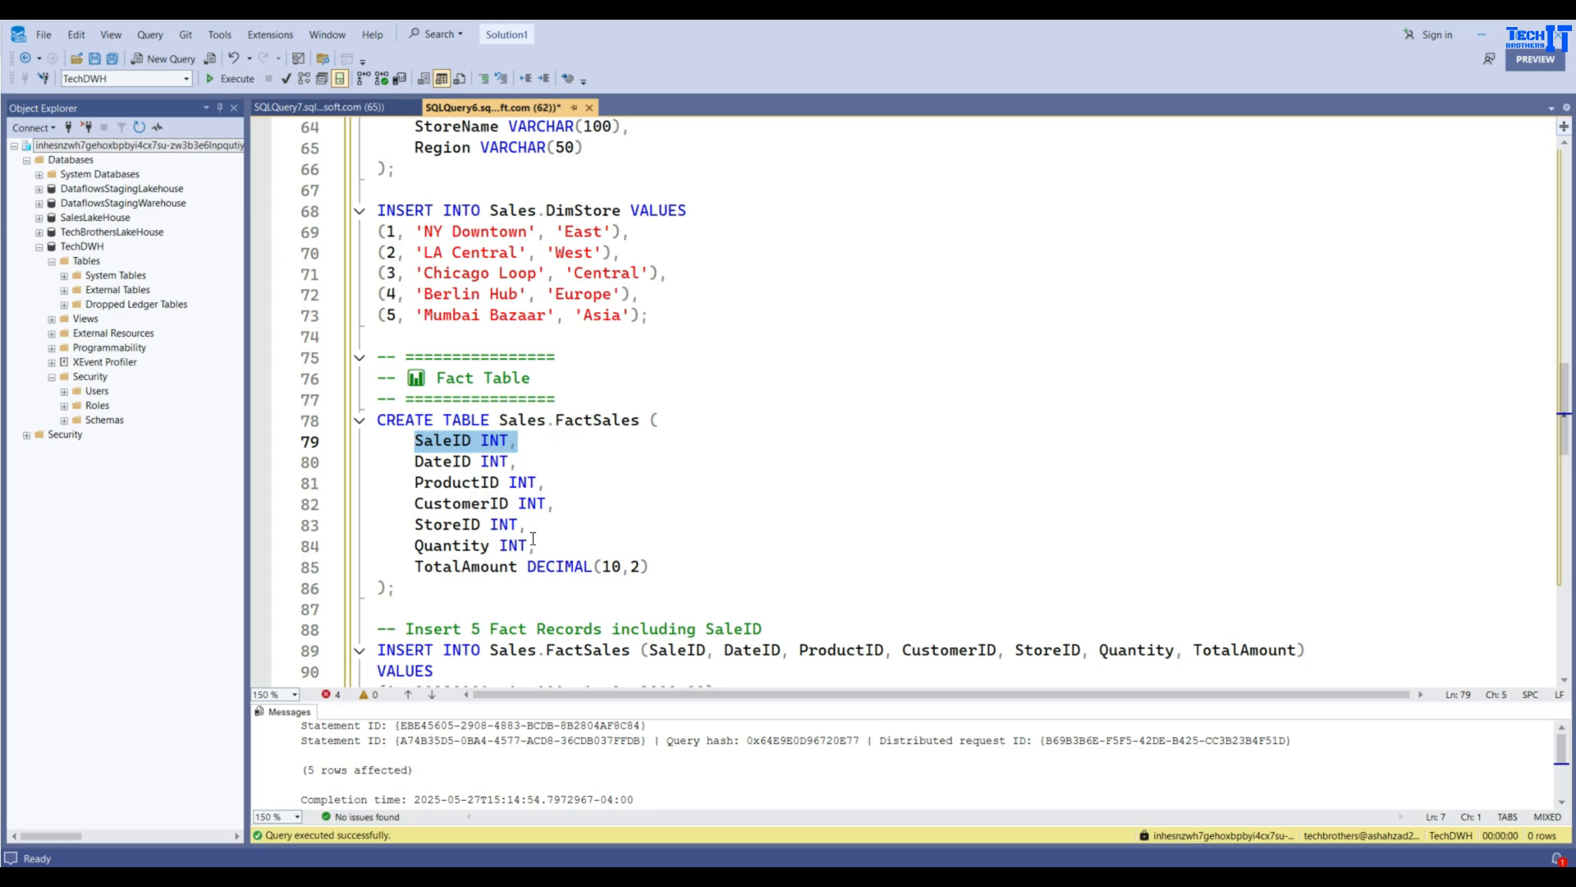
drag(417, 544, 670, 573)
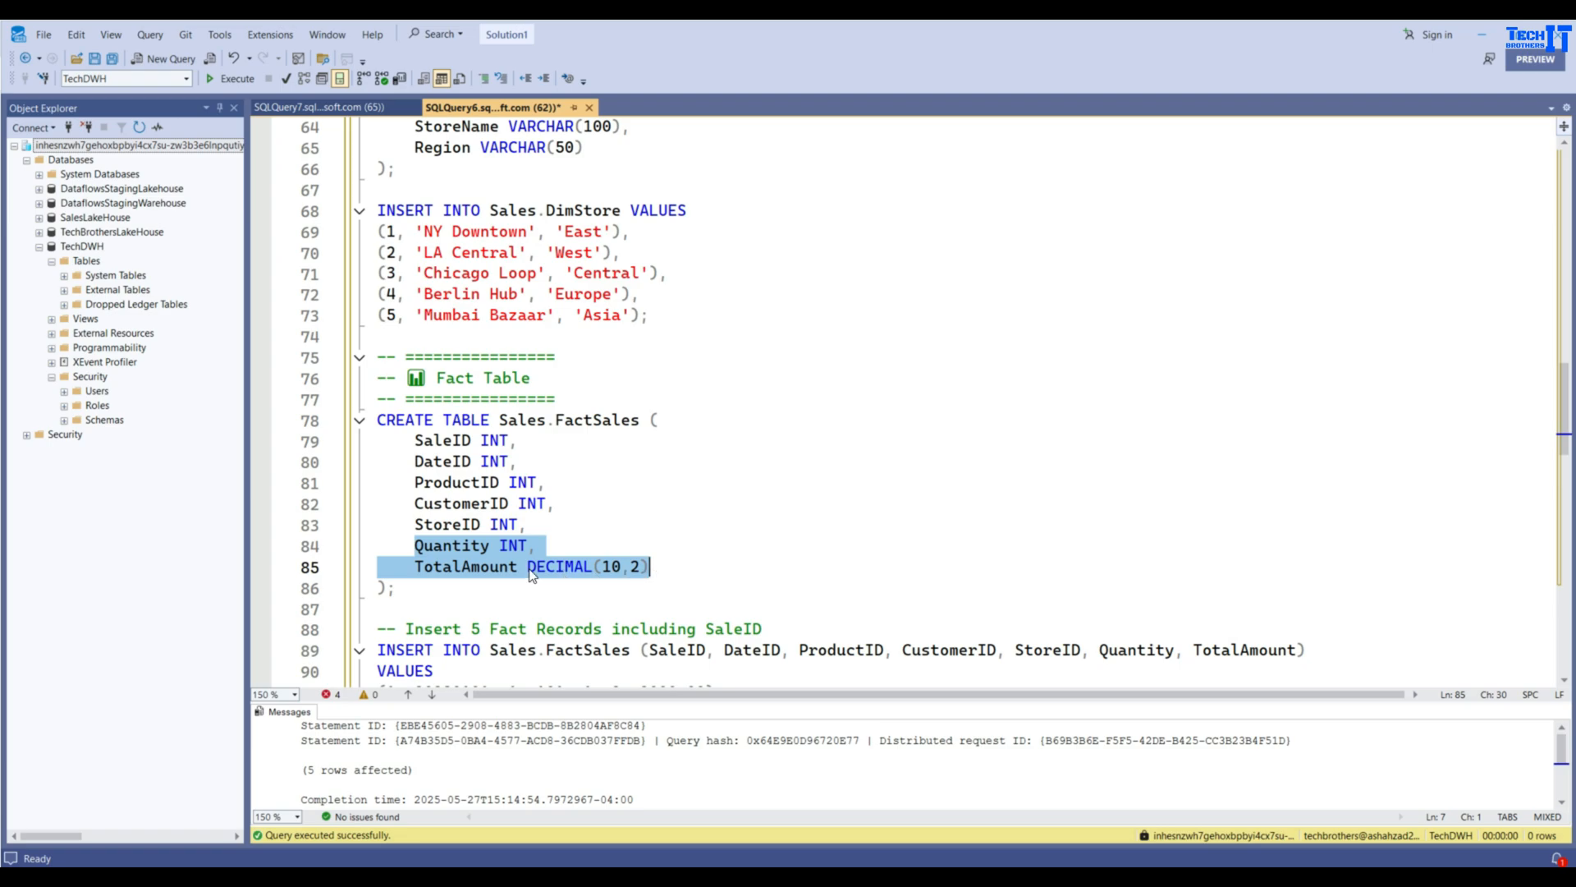
Step: Execute only the CREATE TABLE statement for Sales.FactSales
drag(395, 588, 359, 423)
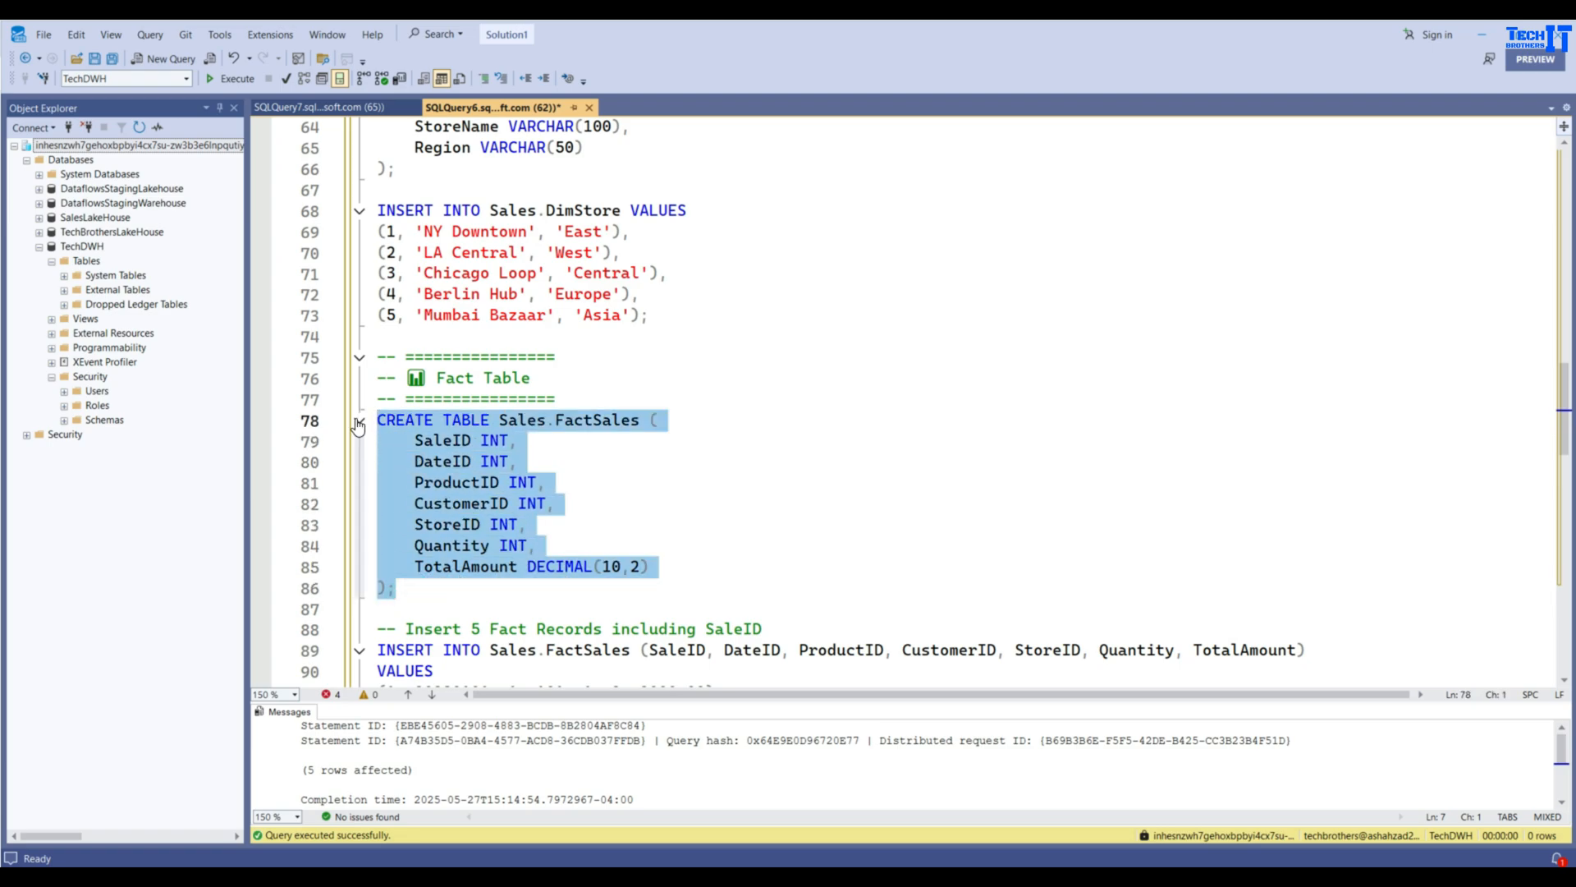
click(226, 81)
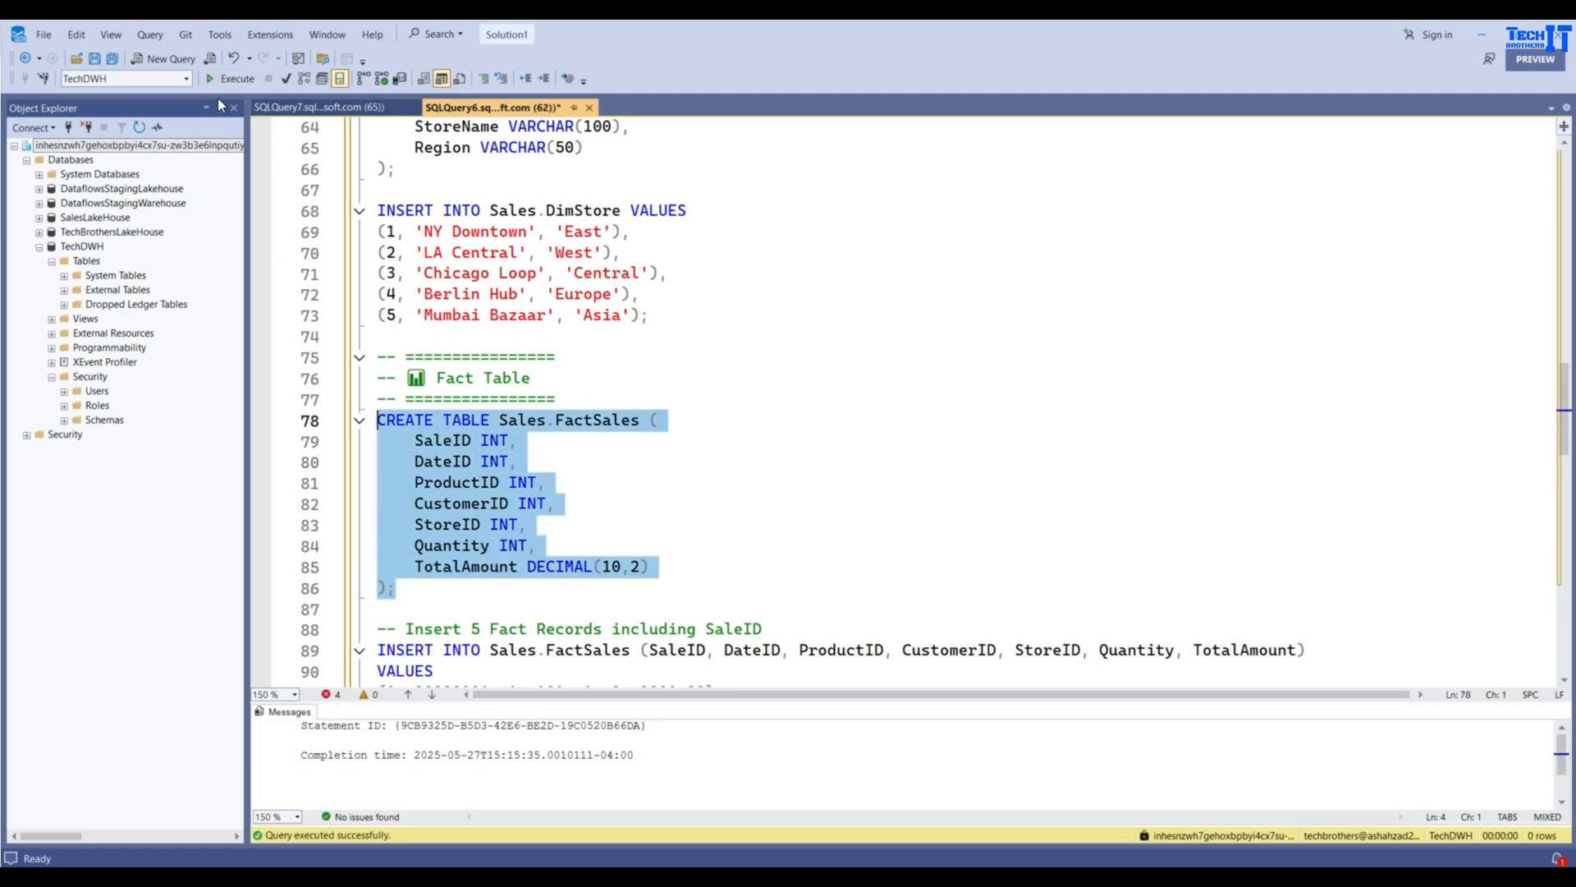
Step: Review the FactSales columns again, covering SaleID, the four dimension keys and the two measures
scroll(712, 542, down, 2)
click(422, 312)
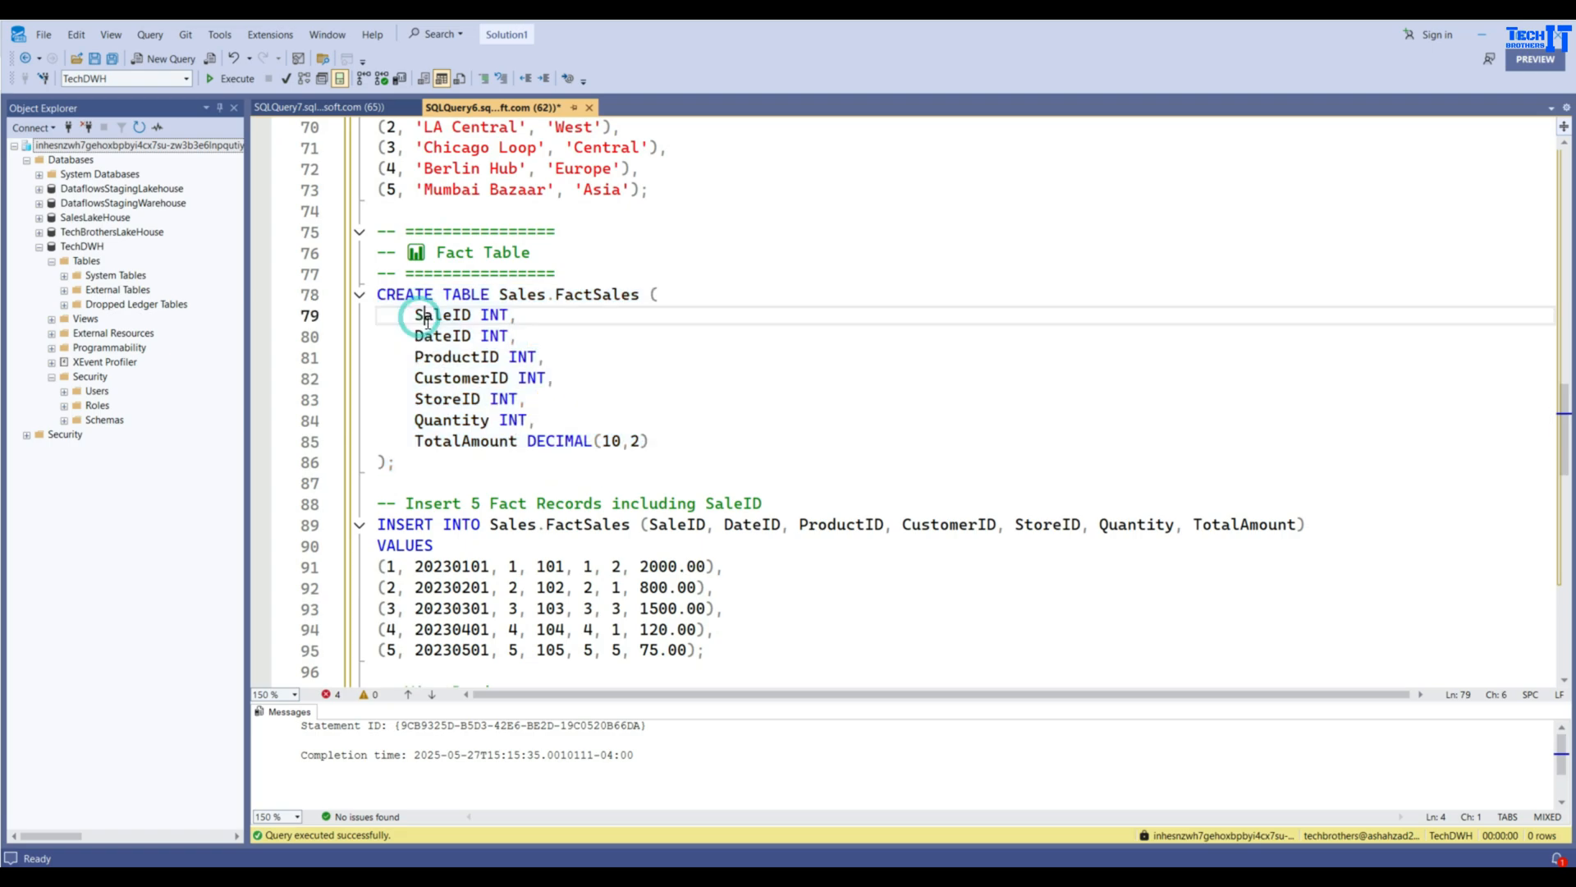
drag(415, 336, 544, 389)
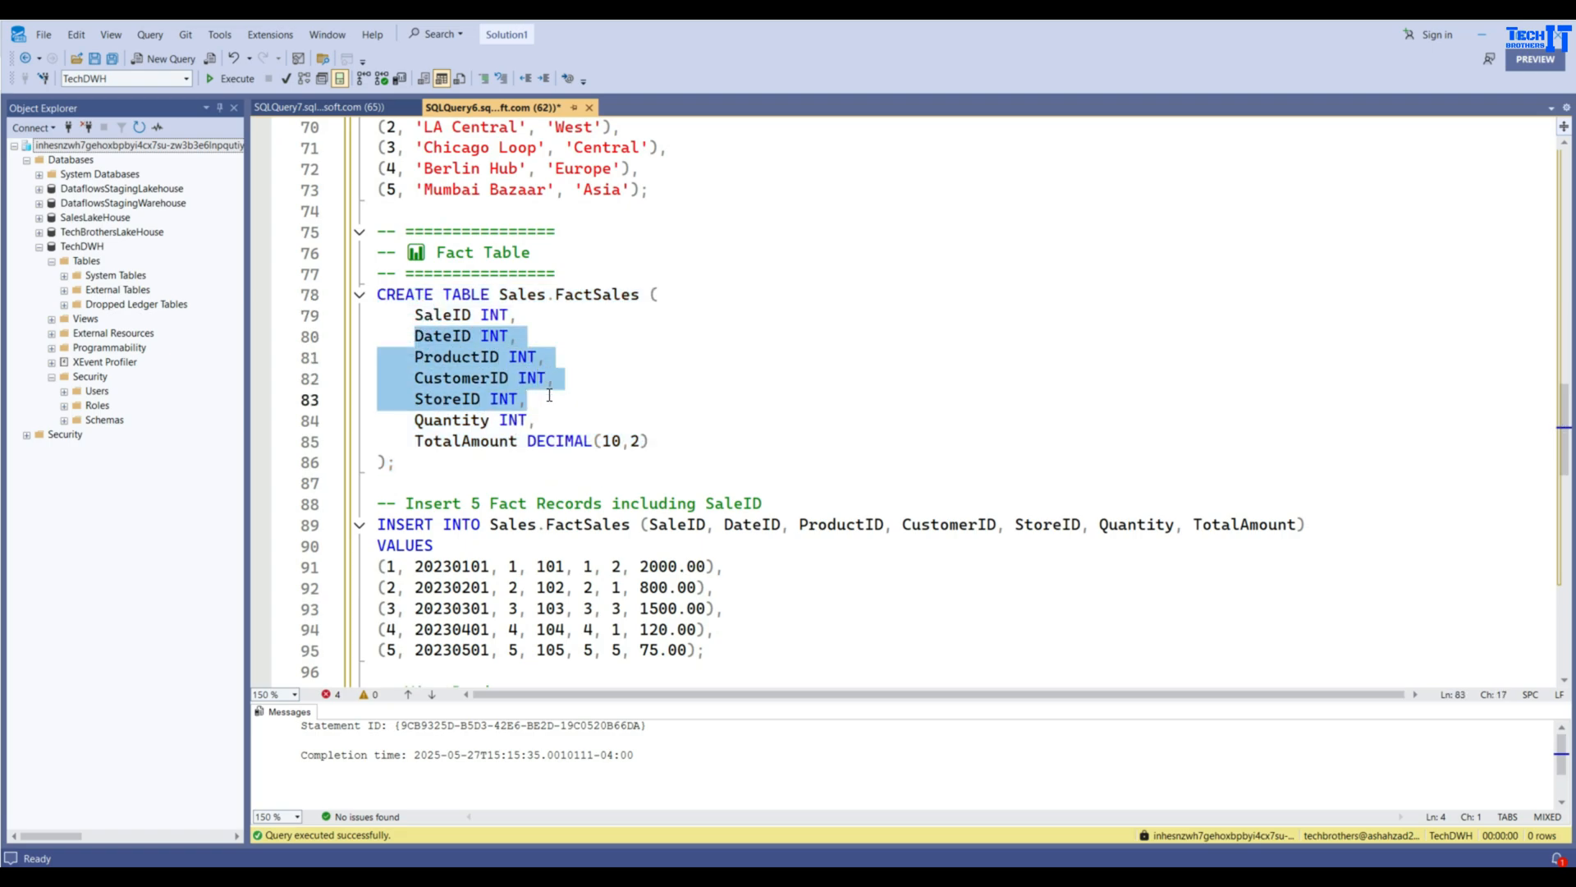
drag(674, 438, 386, 420)
click(597, 383)
Step: Read the INSERT INTO Sales.FactSales statement, checking its column list from SaleID to TotalAmount against the first row of values
scroll(597, 384, down, 3)
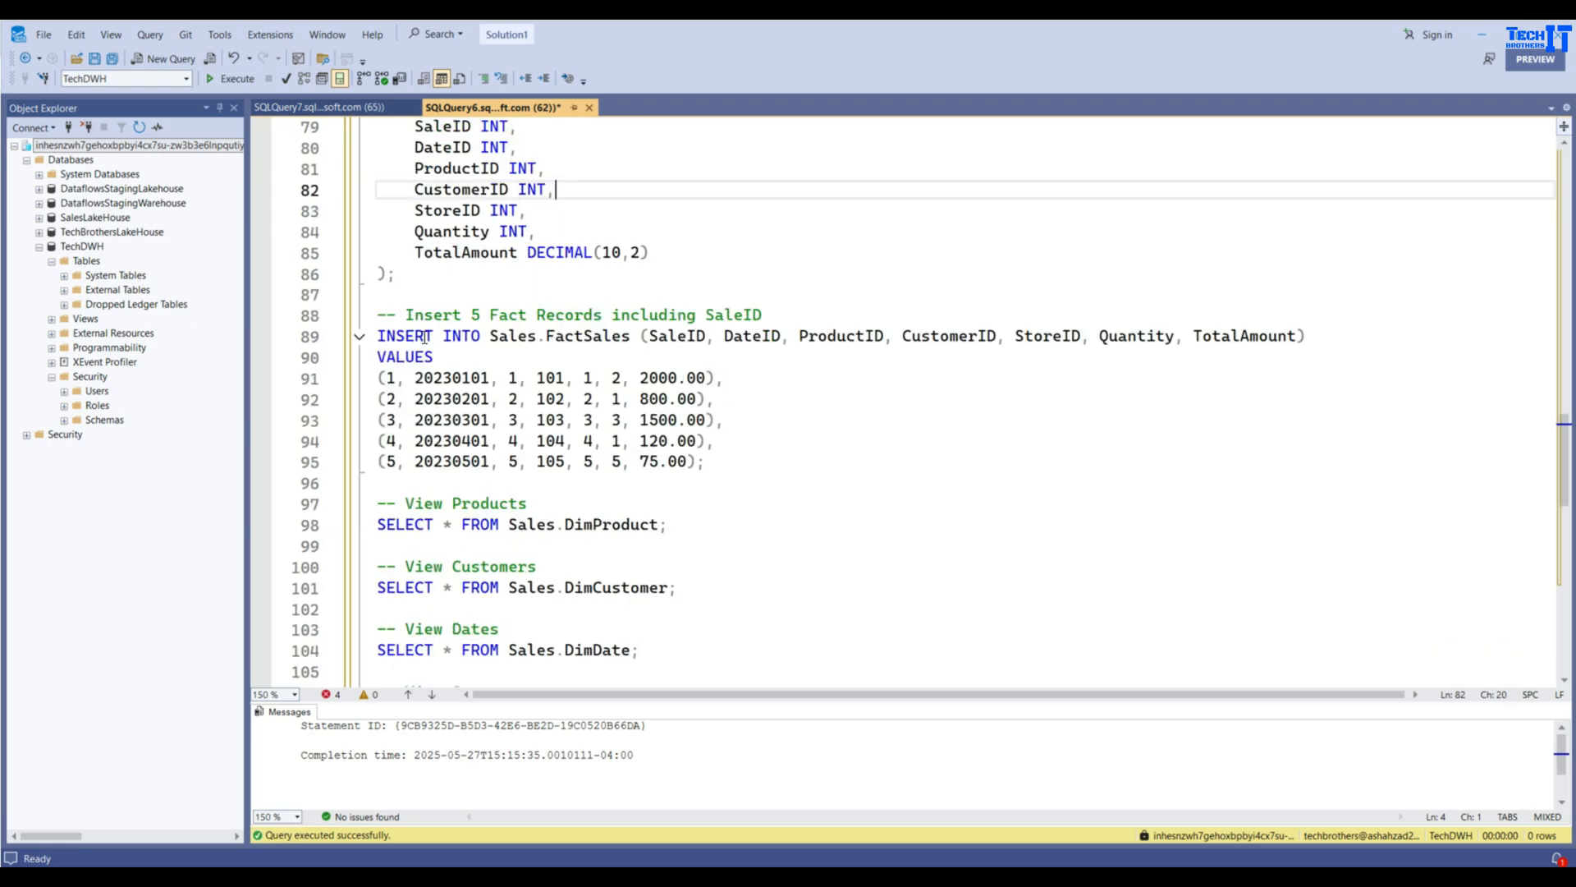
click(425, 337)
double_click(566, 337)
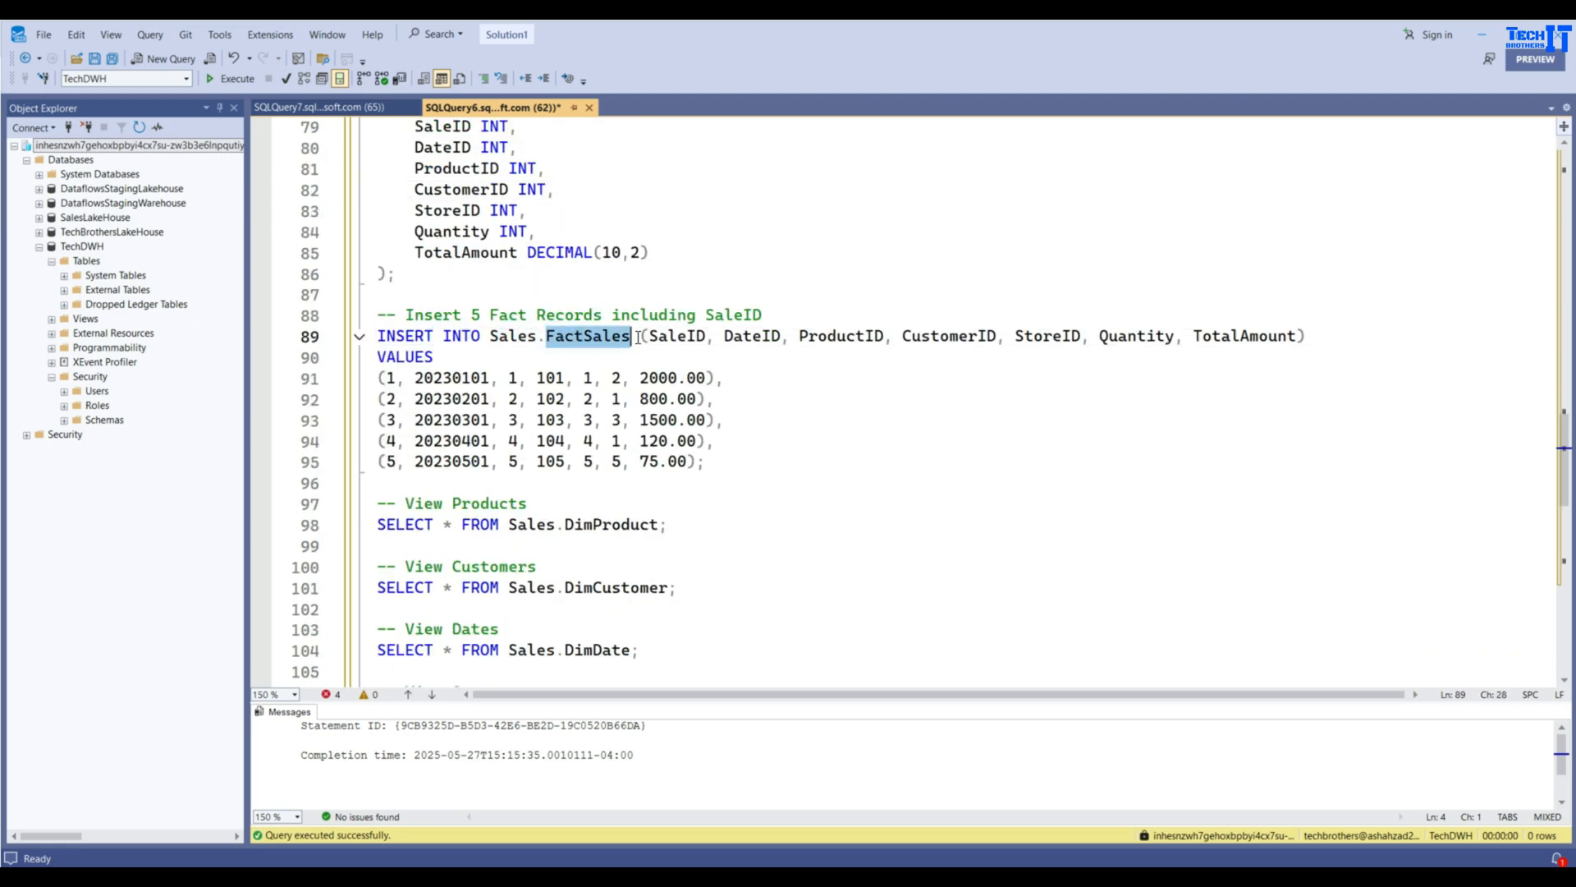
click(676, 337)
click(734, 336)
click(833, 337)
click(923, 337)
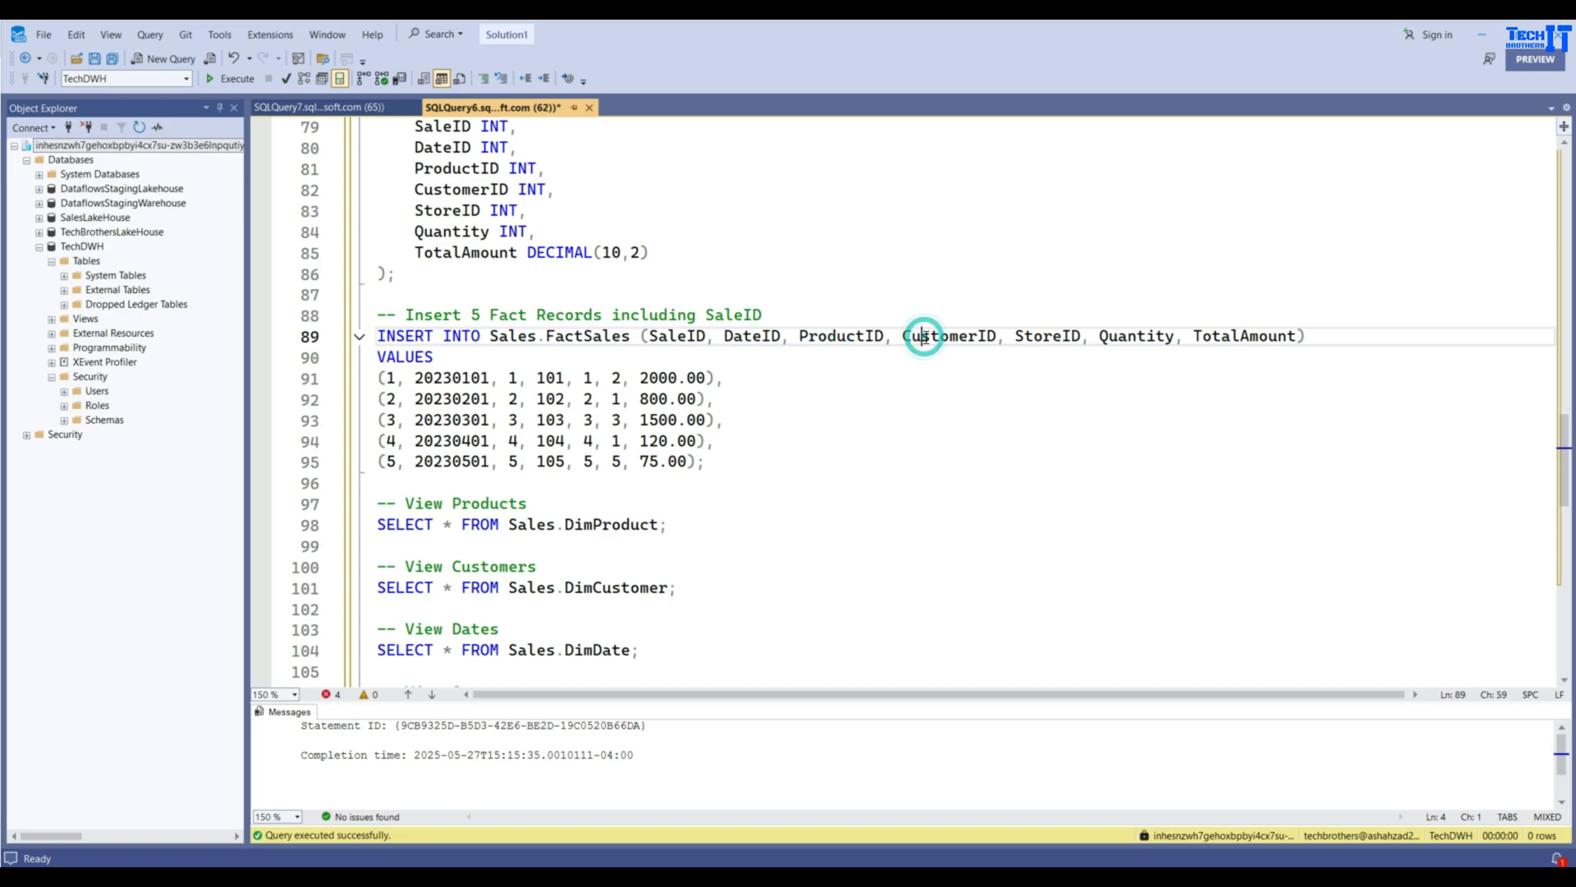
click(1063, 336)
click(1168, 337)
click(1223, 337)
click(511, 374)
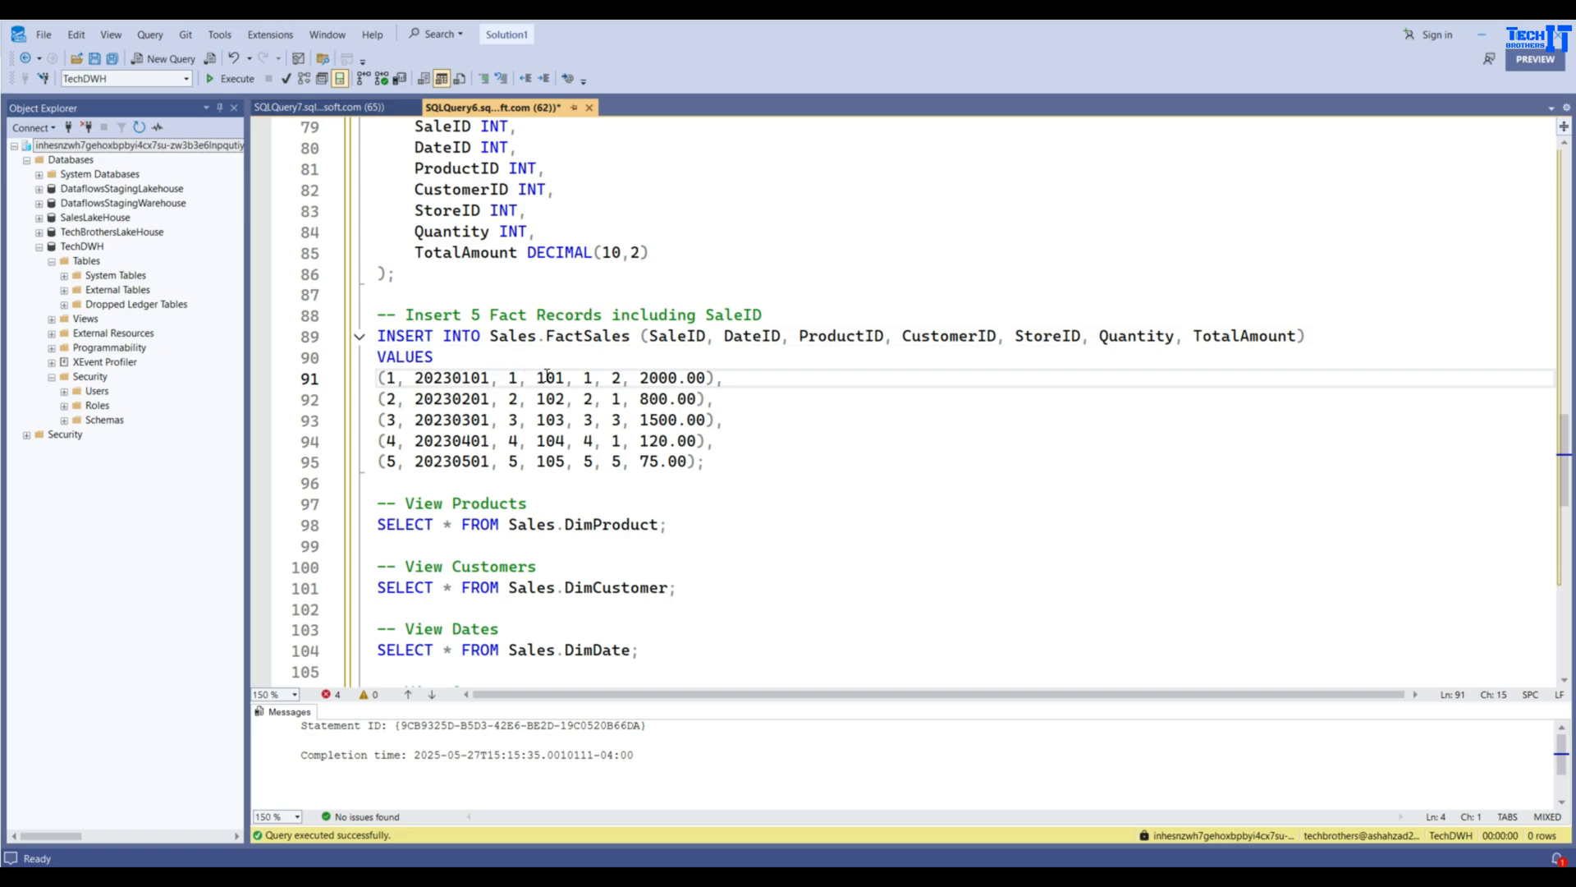
click(547, 375)
Step: Execute only the INSERT block that adds the five fact records to Sales.FactSales
drag(762, 466, 376, 314)
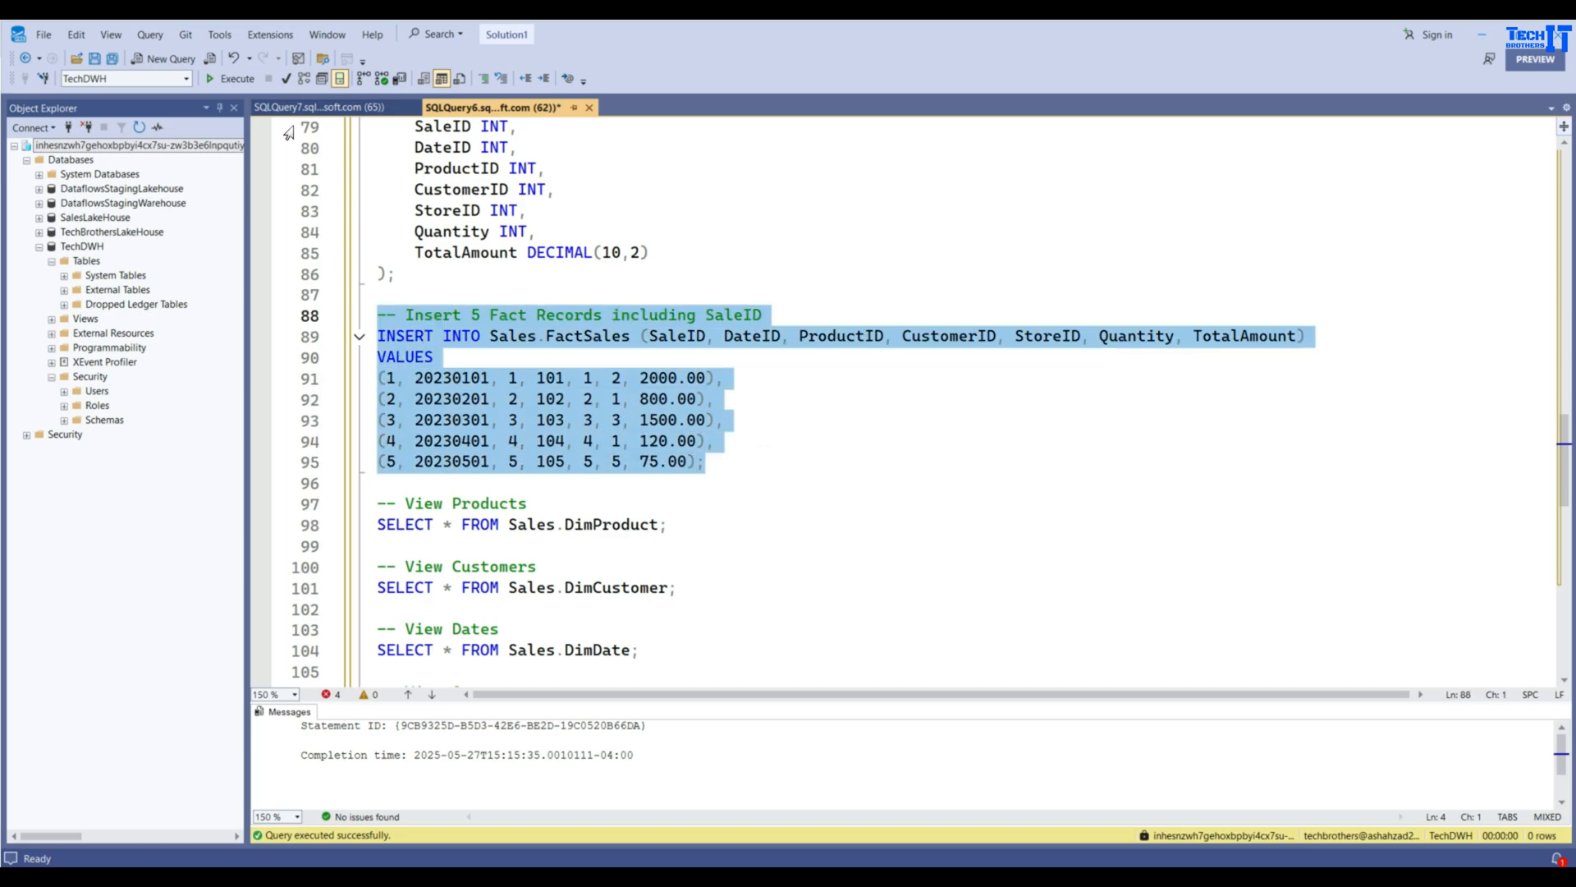
click(249, 81)
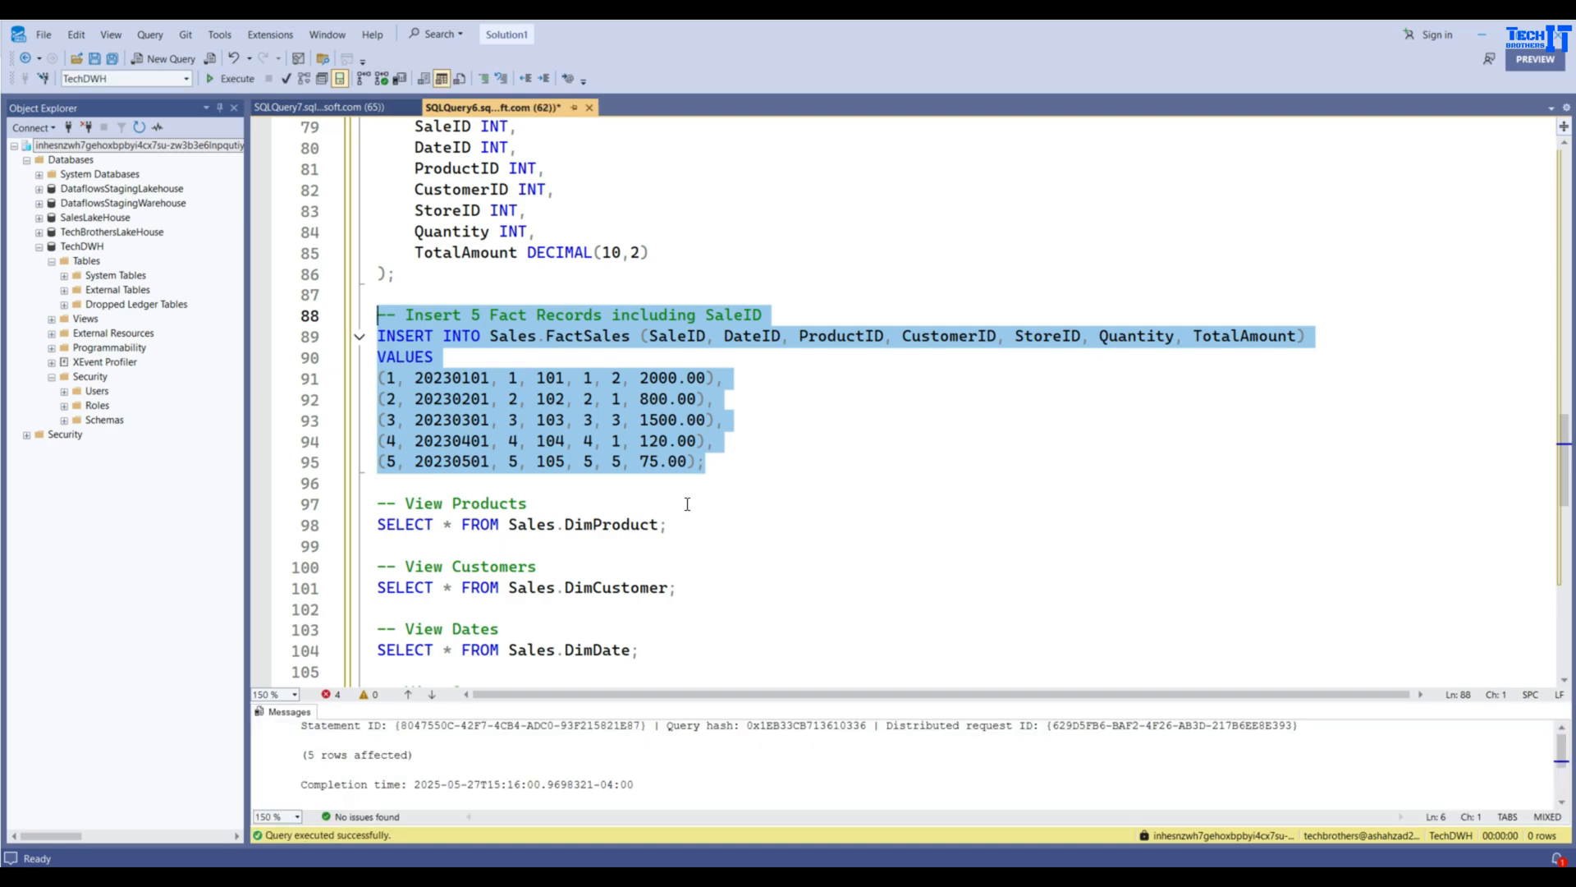
Step: Run only the View Products query, SELECT * FROM Sales.DimProduct, and enlarge the results area to read its rows
scroll(706, 478, down, 4)
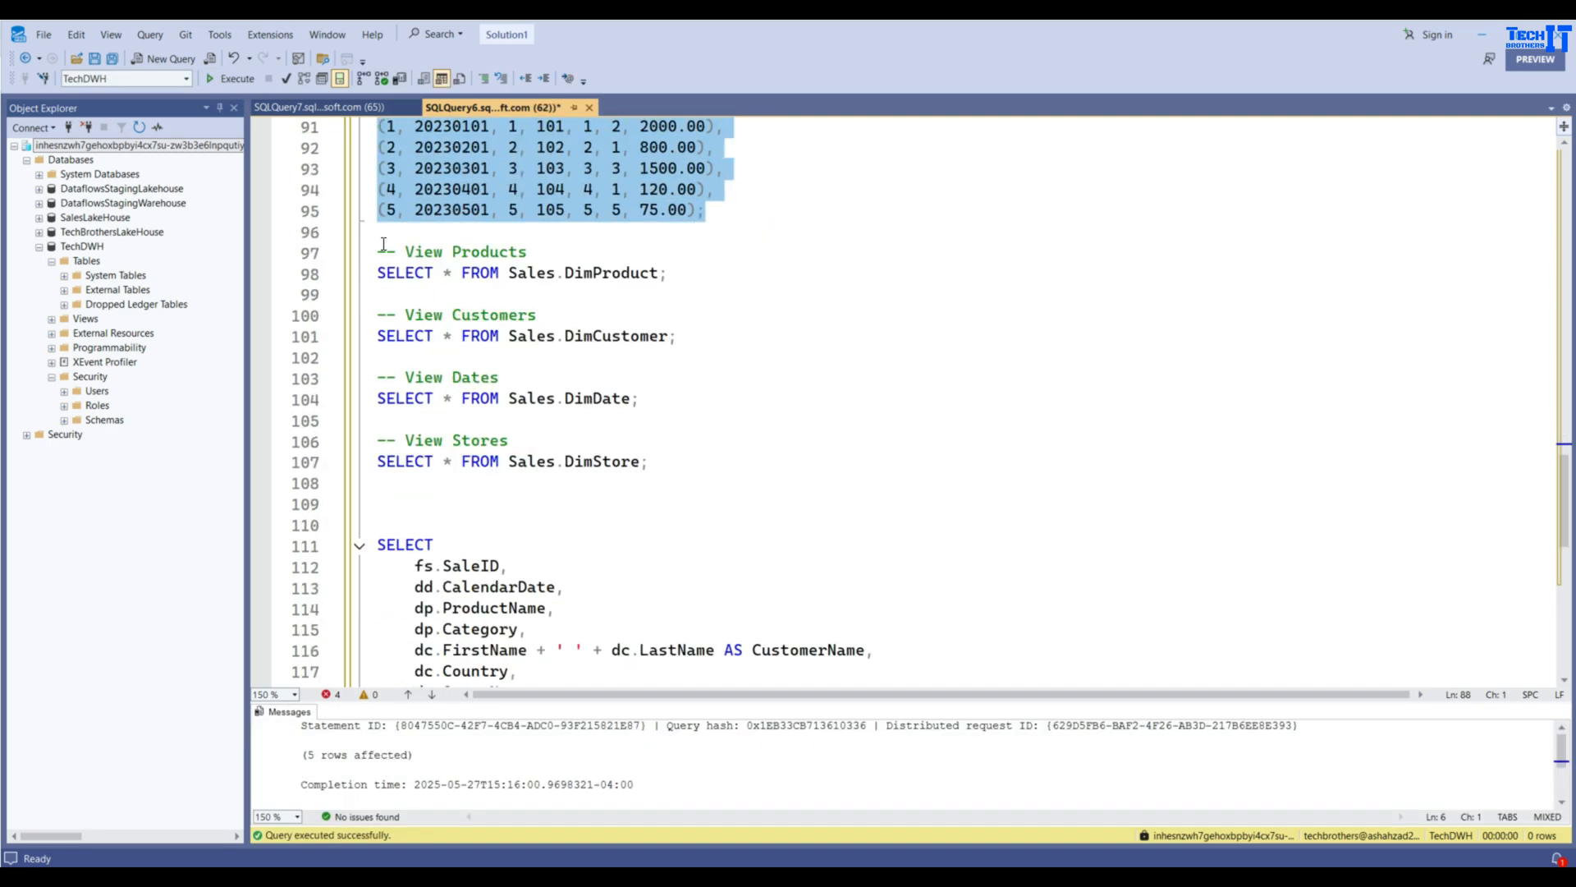
drag(378, 251, 702, 290)
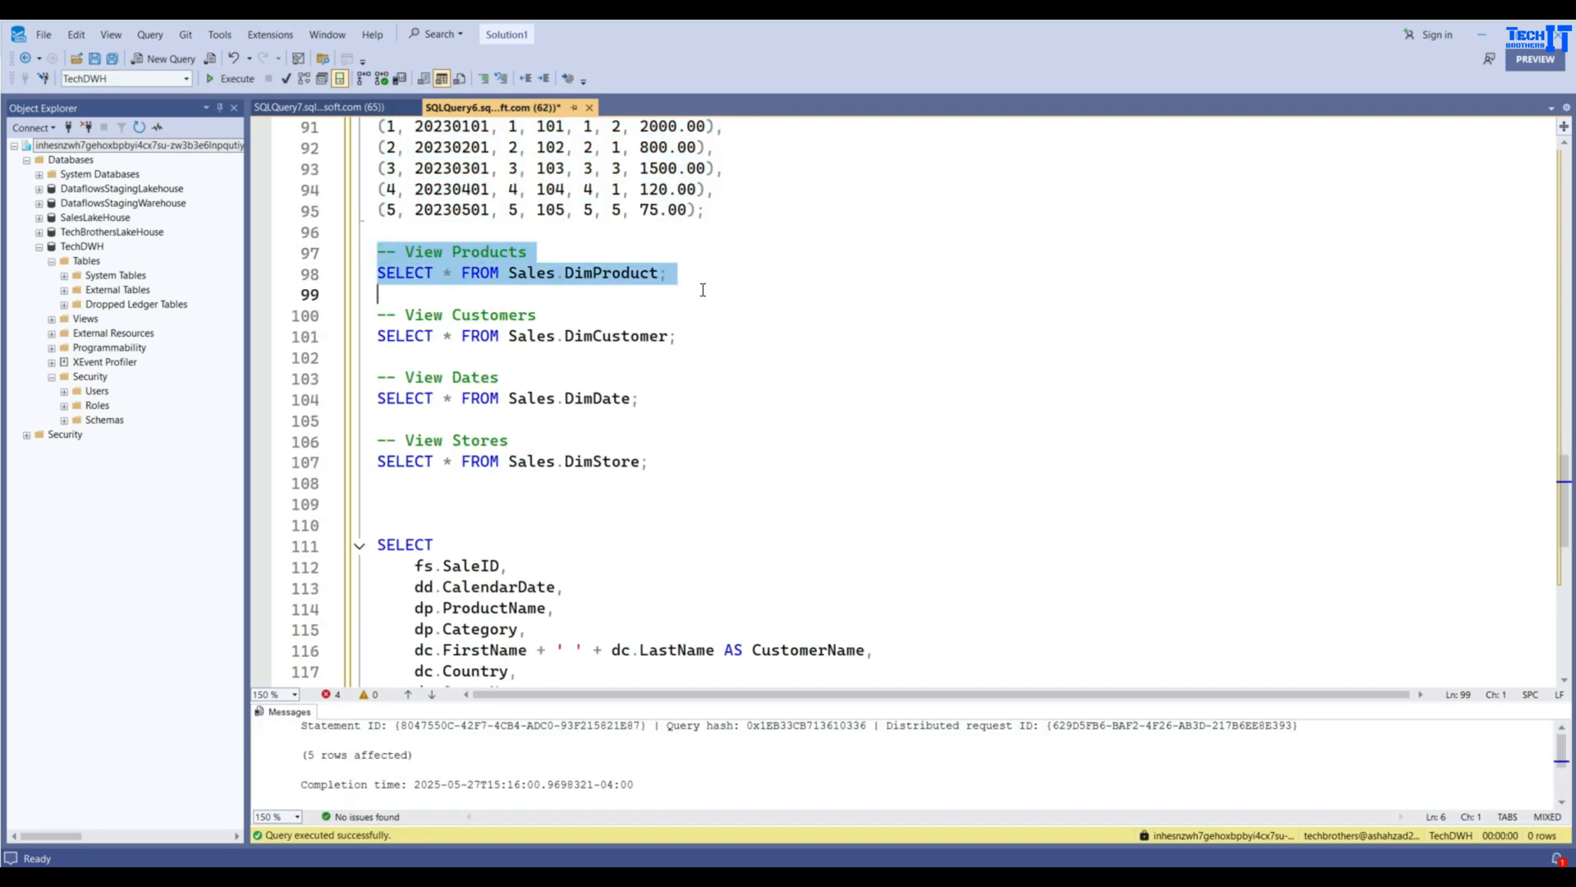
click(233, 80)
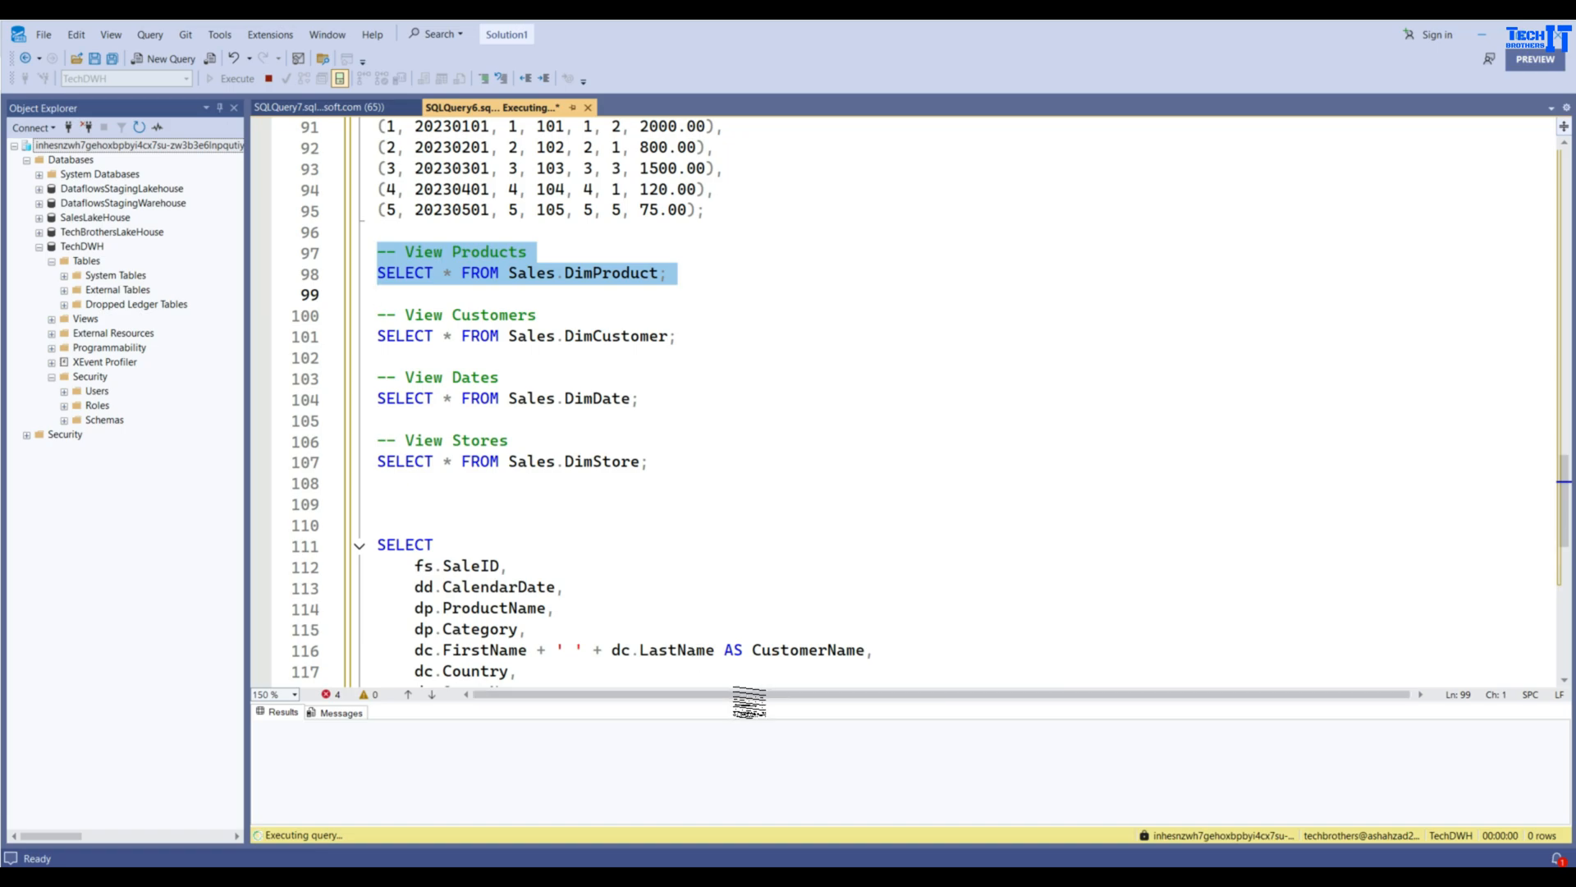
drag(746, 697, 740, 522)
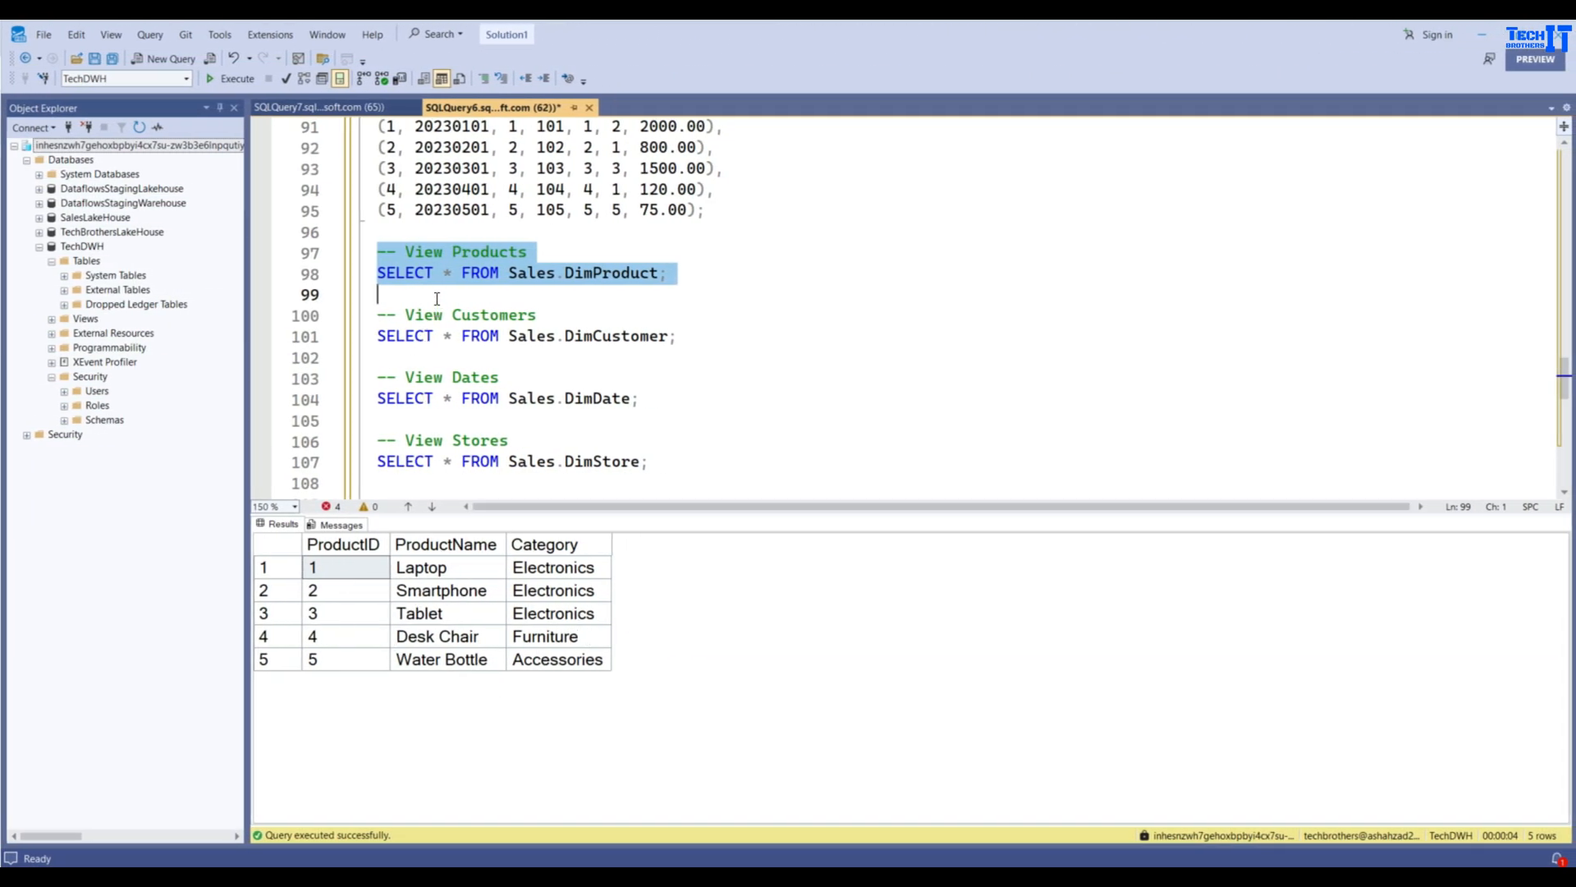
Step: Run only the final SELECT query that joins Sales.FactSales to the four dimension tables, ordered by SaleID
click(406, 297)
scroll(402, 303, down, 2)
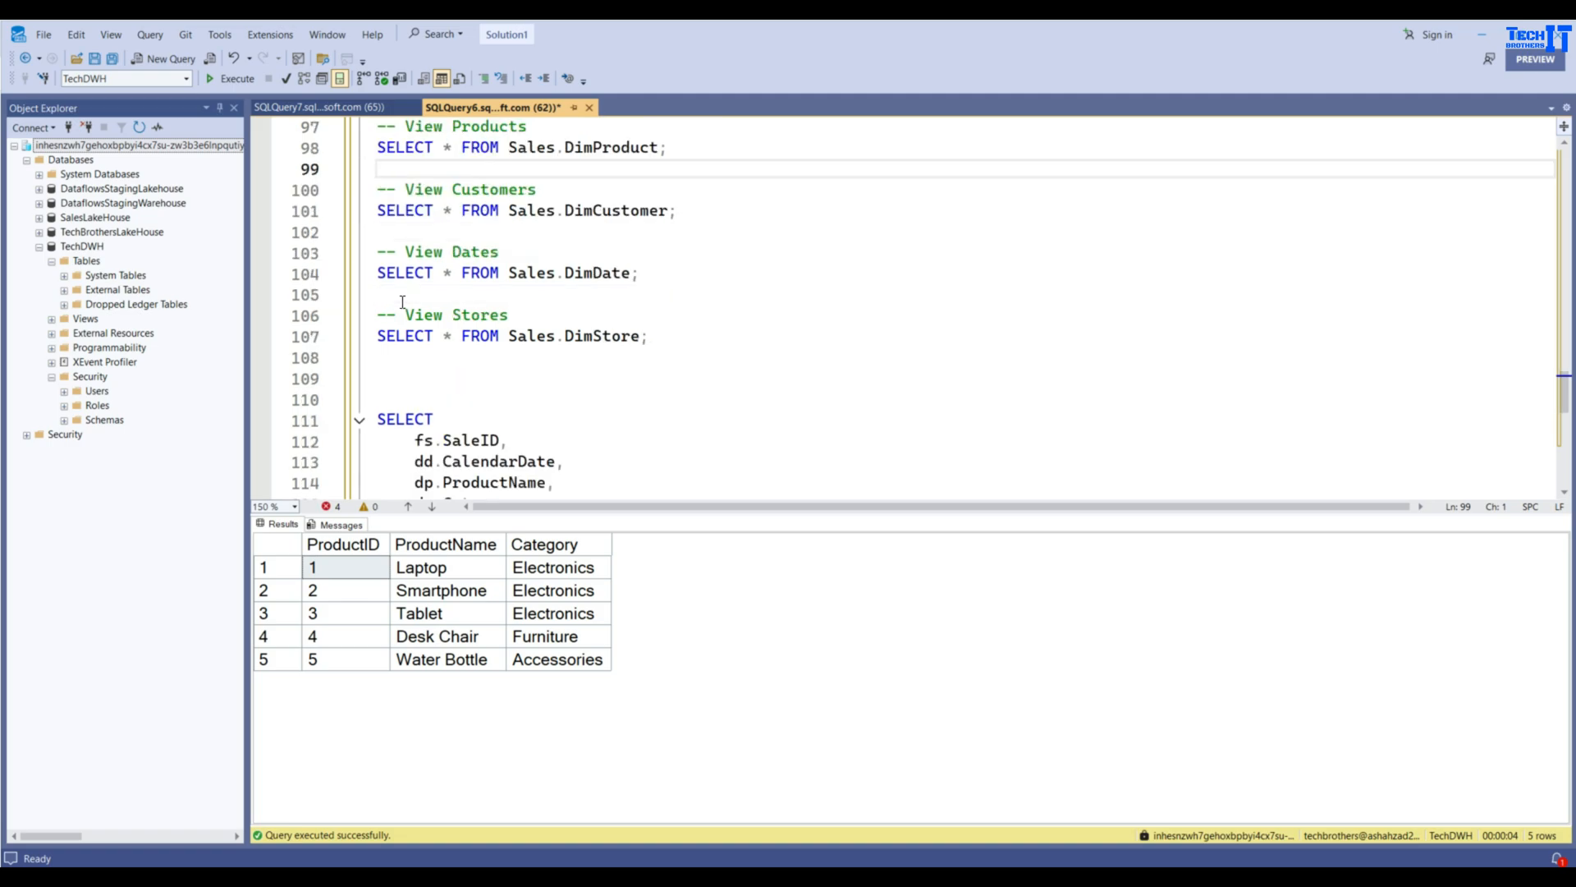
scroll(402, 303, down, 1)
scroll(399, 309, down, 2)
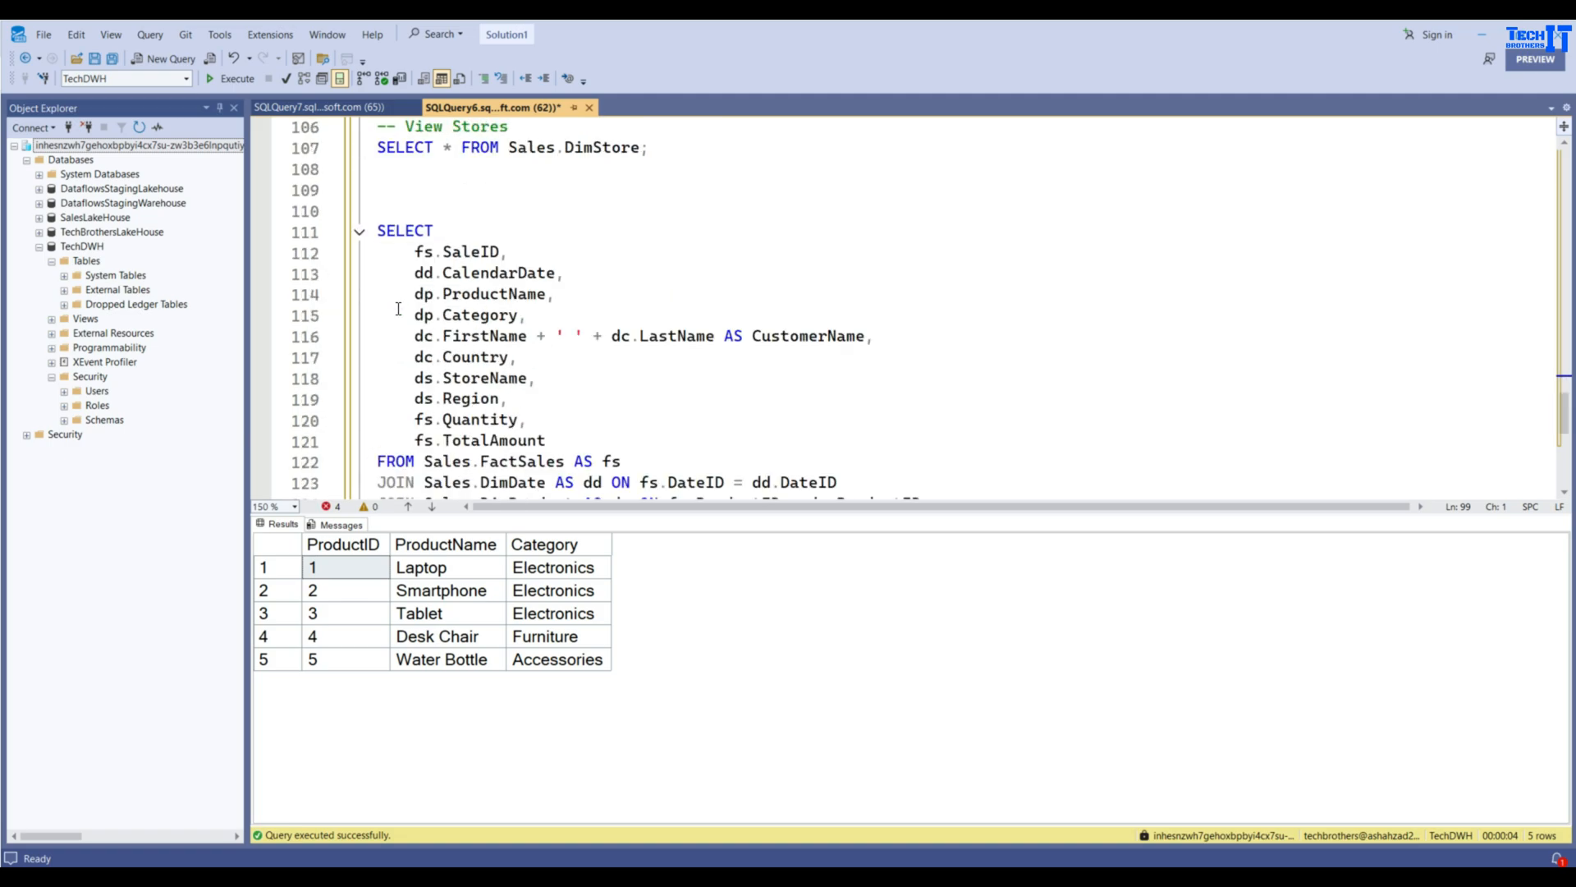
click(788, 524)
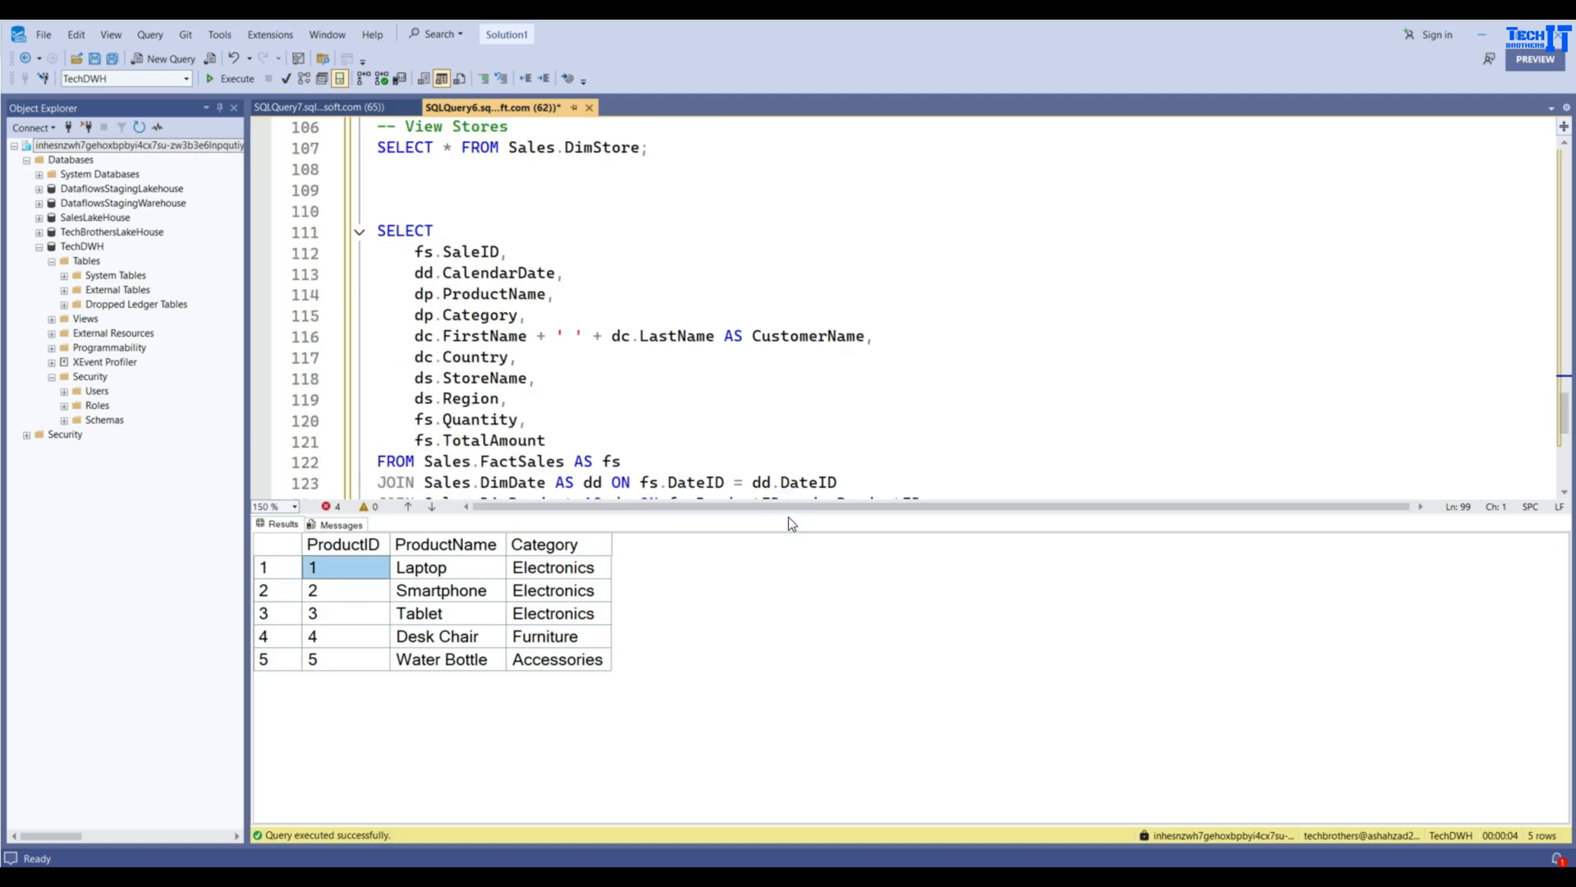
drag(788, 516, 815, 639)
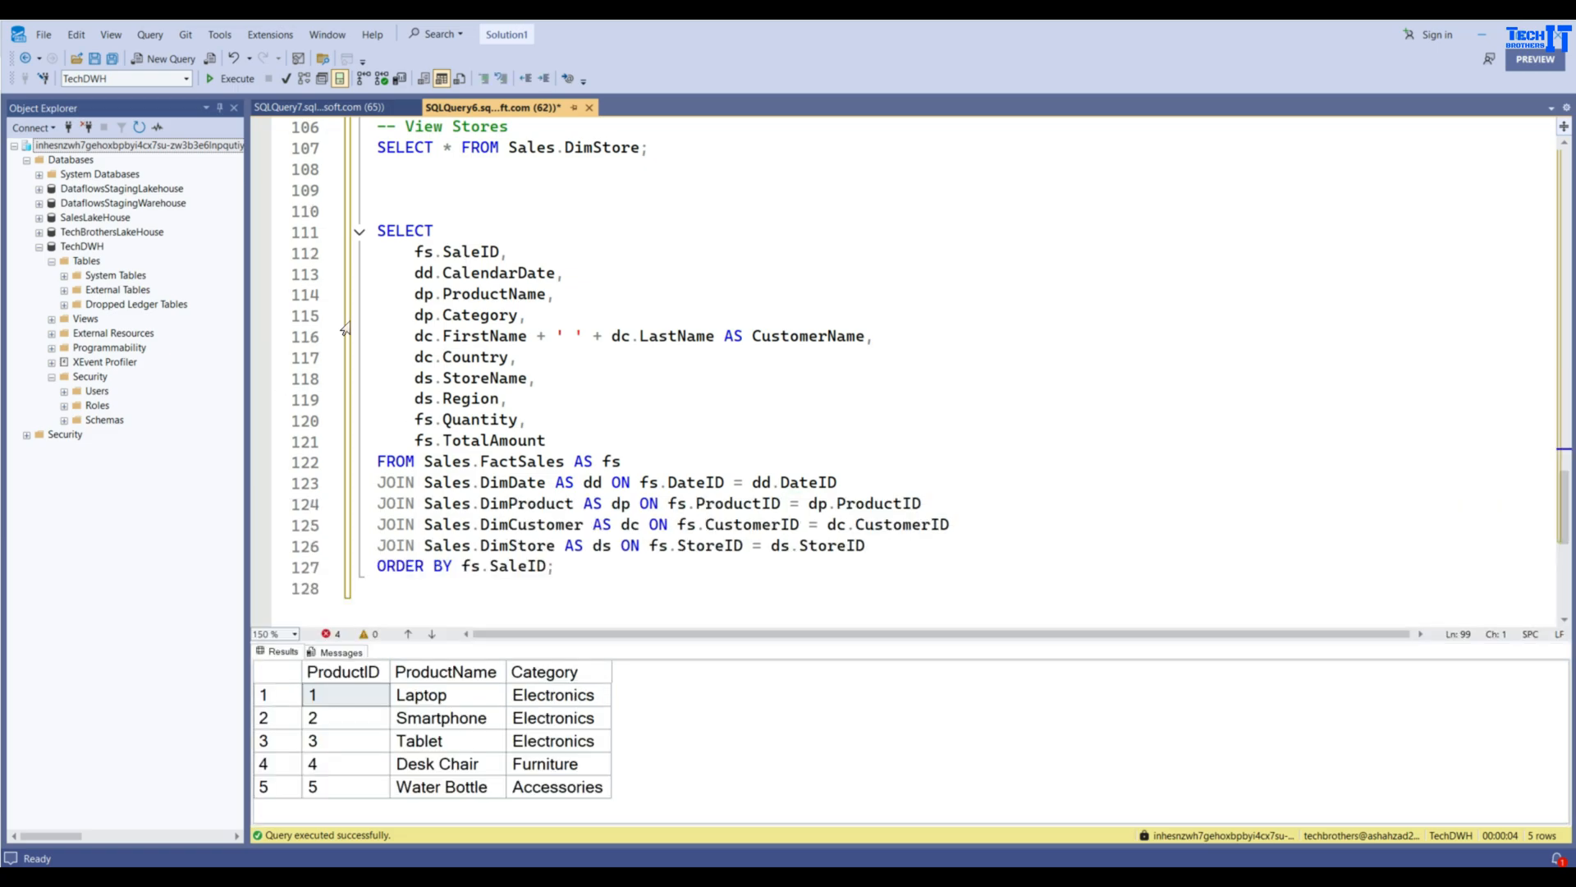
drag(377, 227, 581, 574)
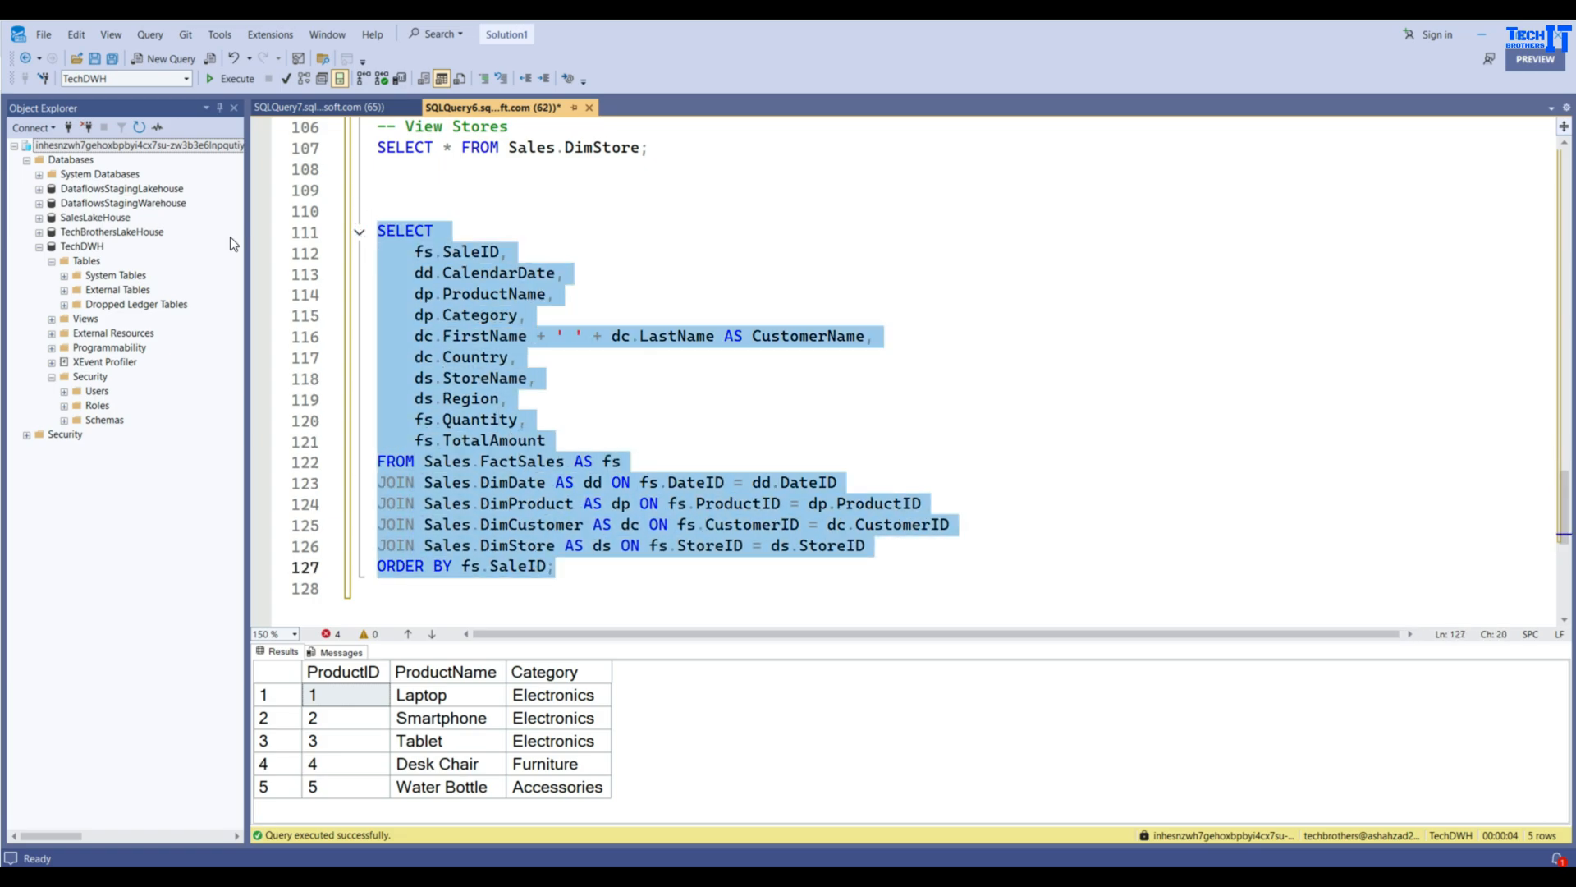
click(237, 82)
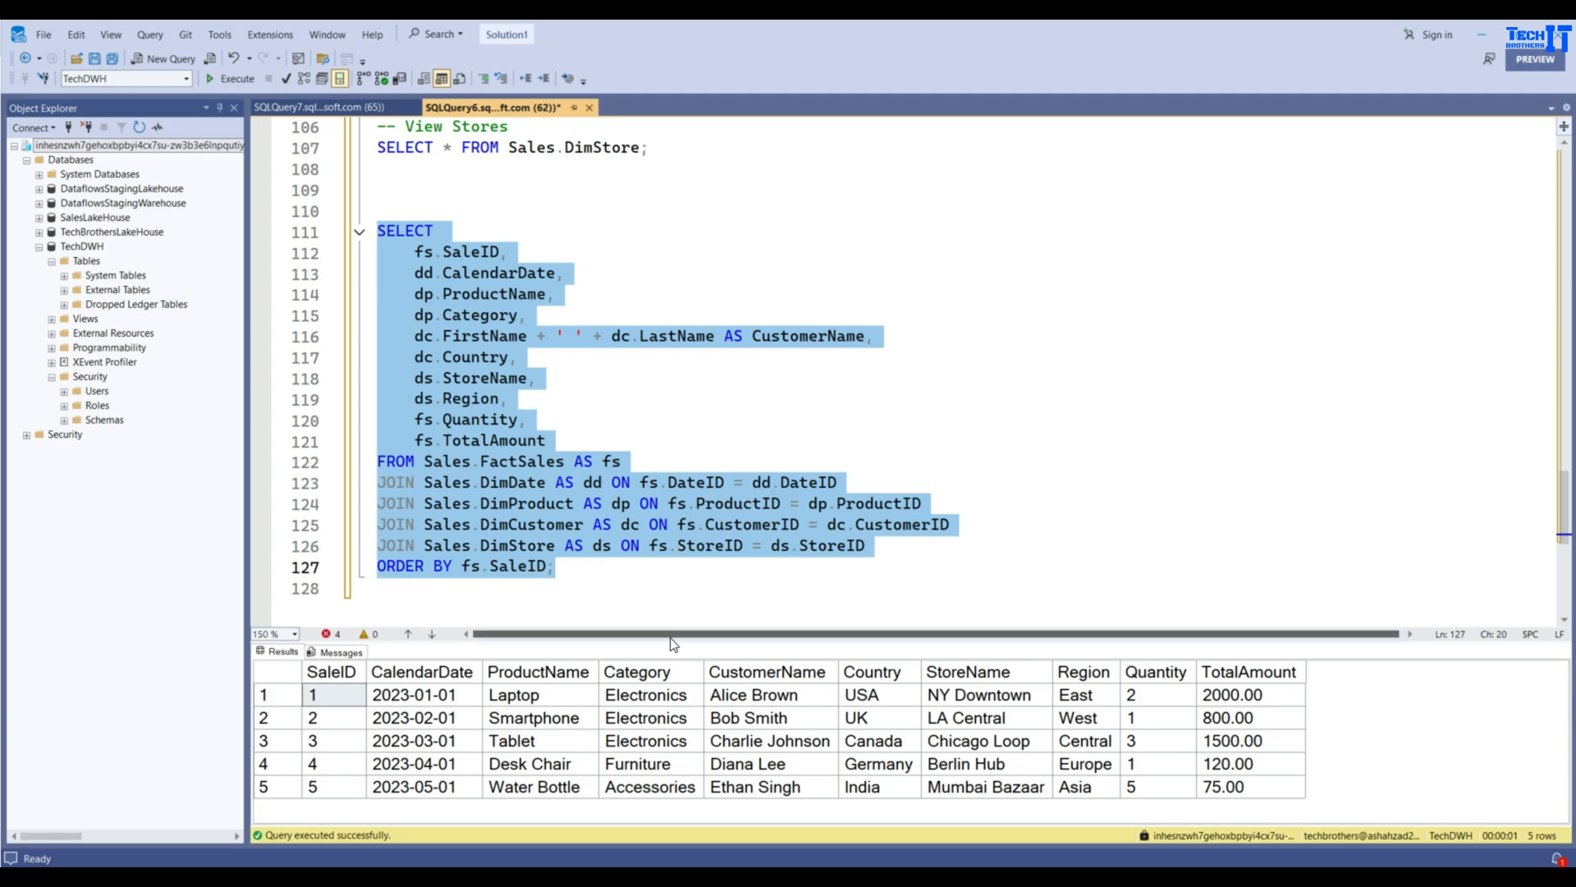
Step: Enlarge the results area and examine the joined sales rows, from CalendarDate and ProductName through CustomerName, Quantity and TotalAmount
drag(674, 644, 670, 458)
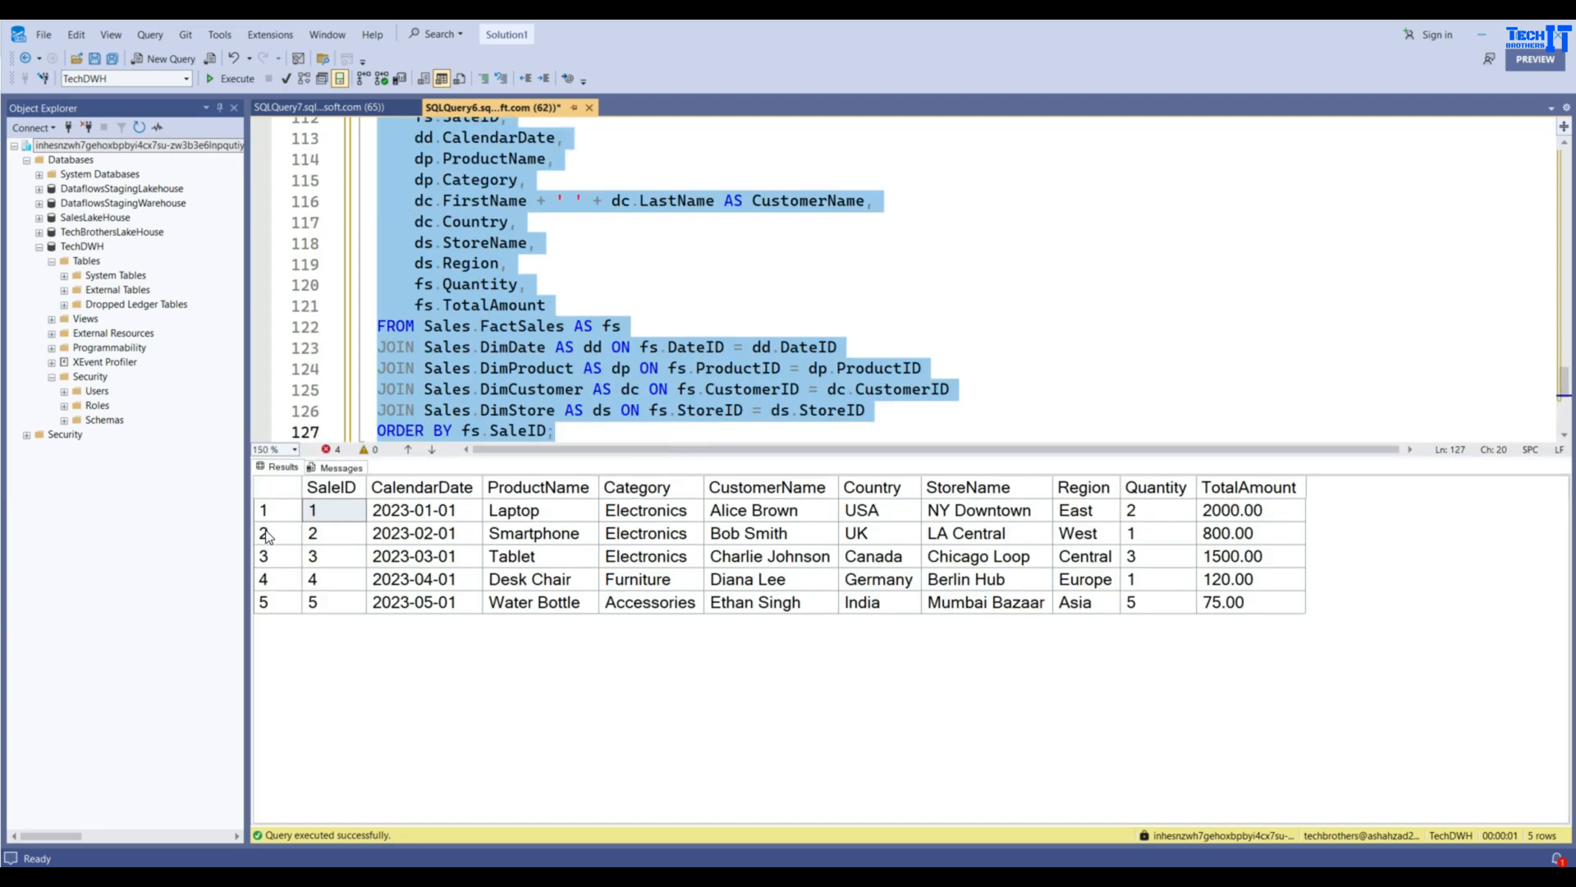
click(456, 487)
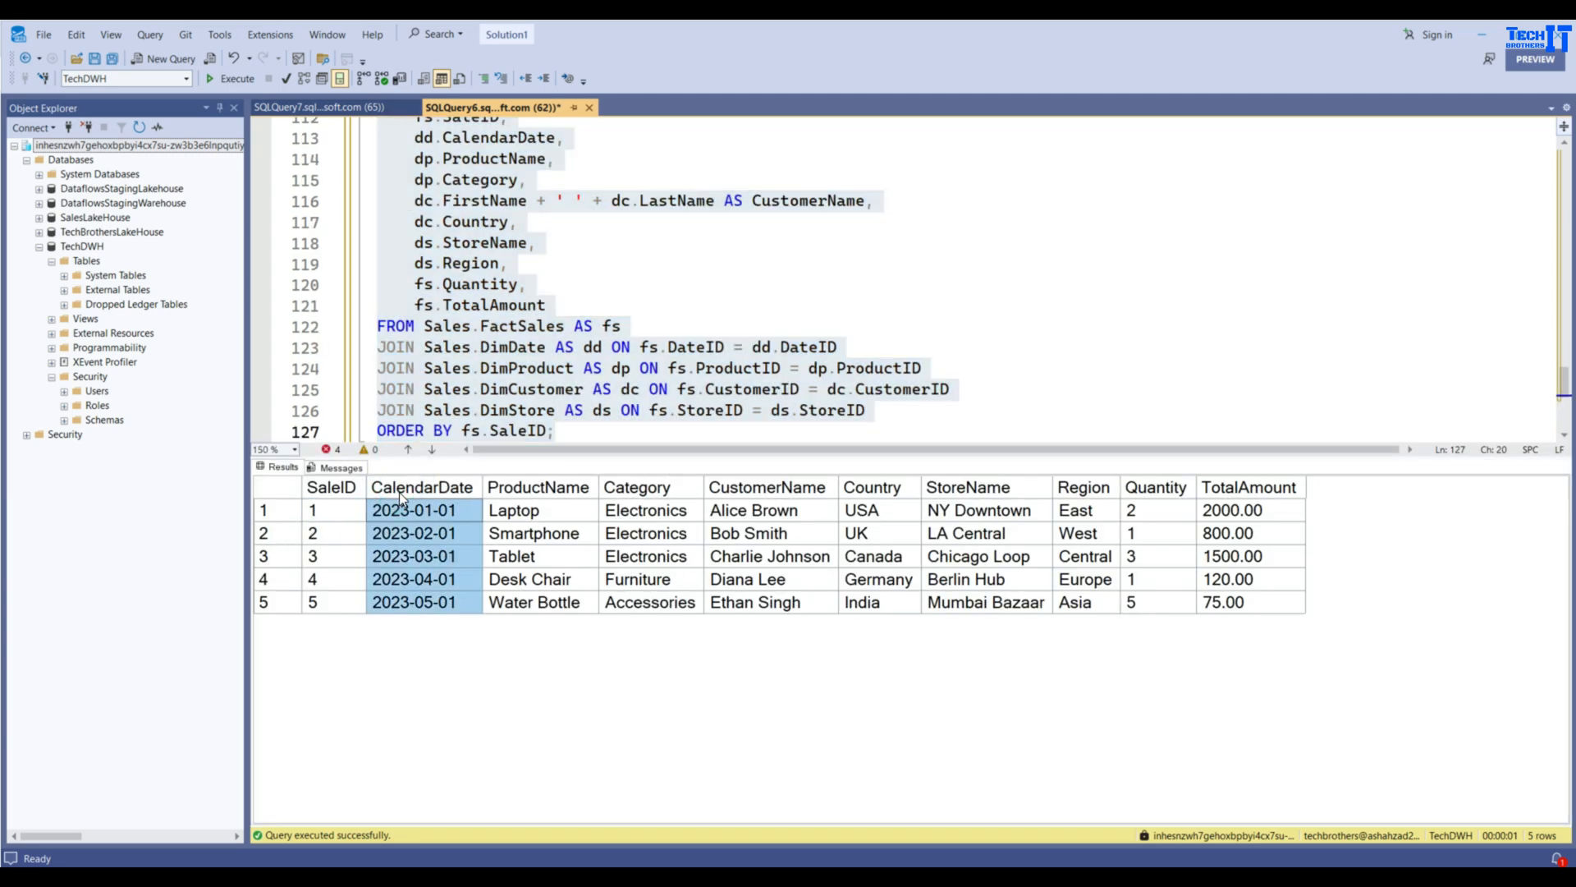
click(528, 488)
click(520, 510)
click(680, 508)
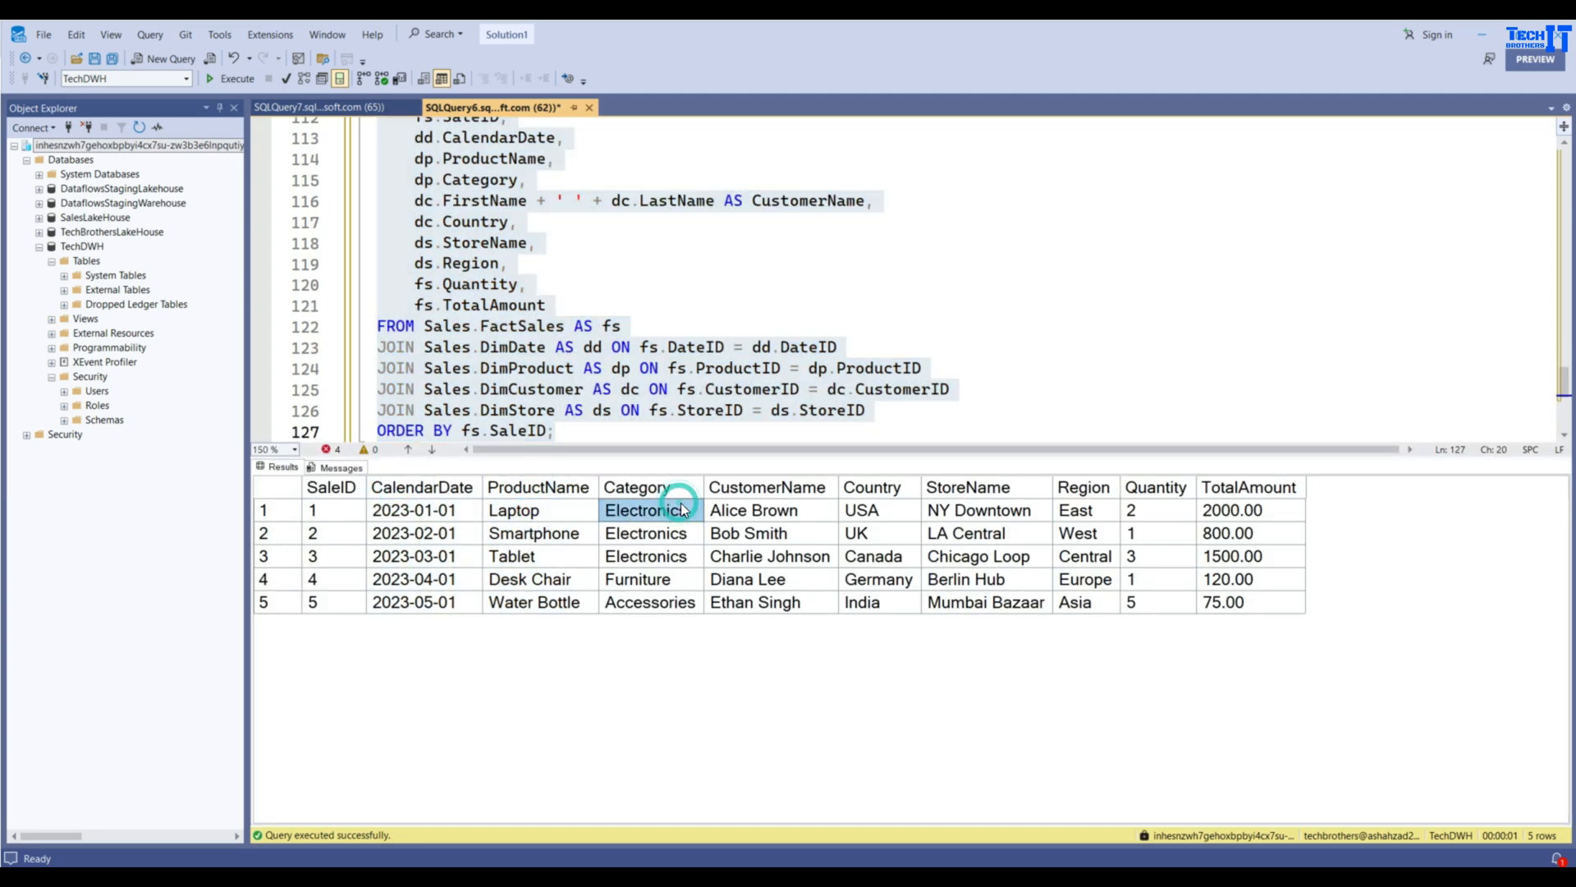
click(749, 510)
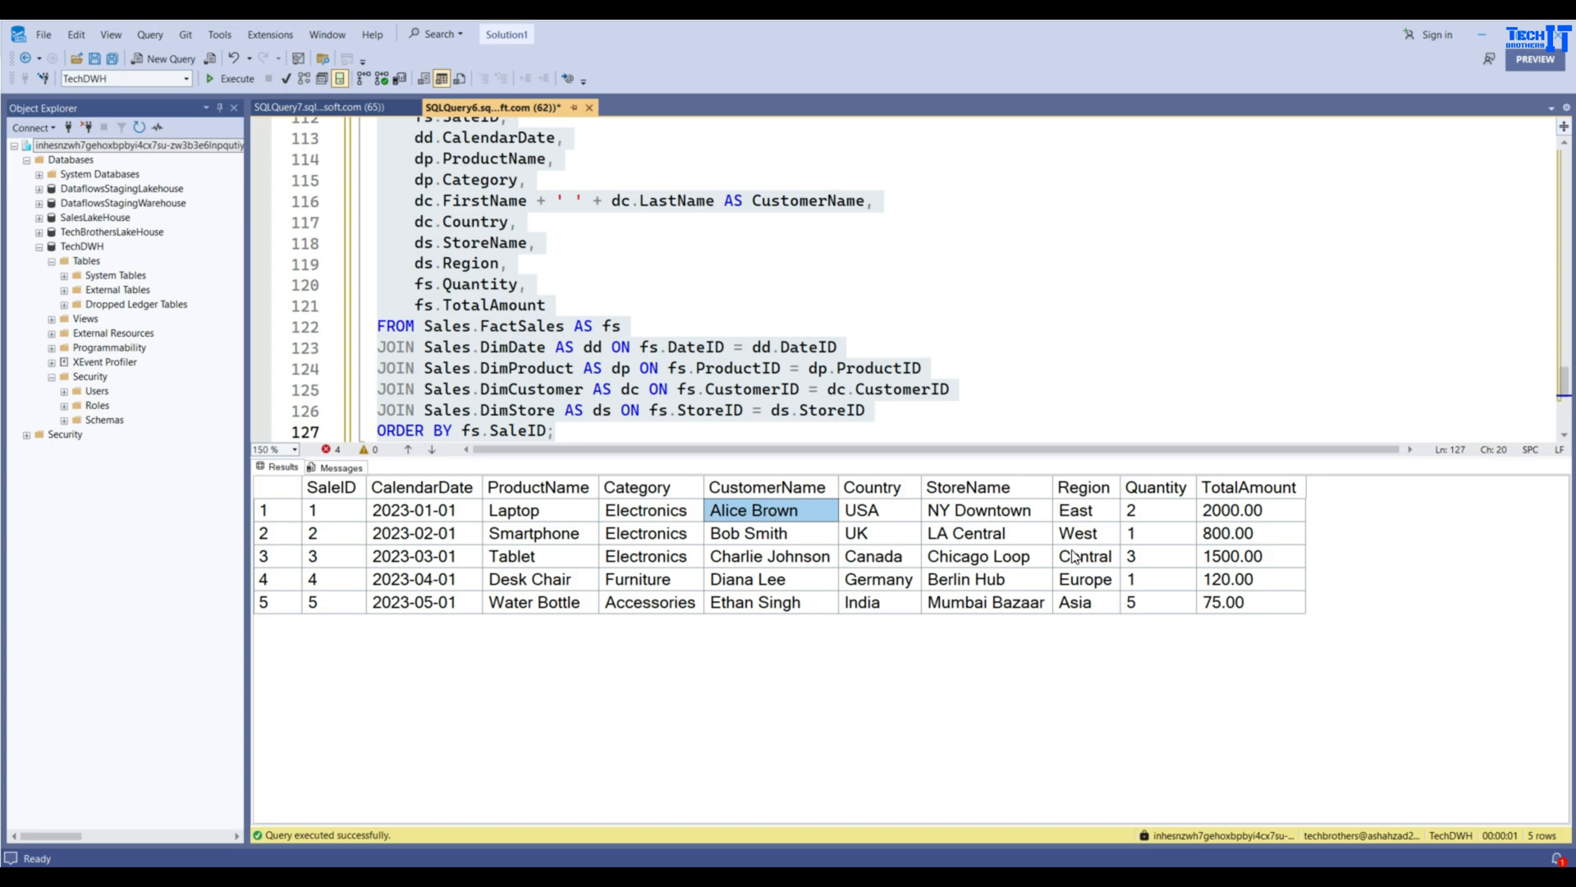
click(1148, 514)
click(1248, 511)
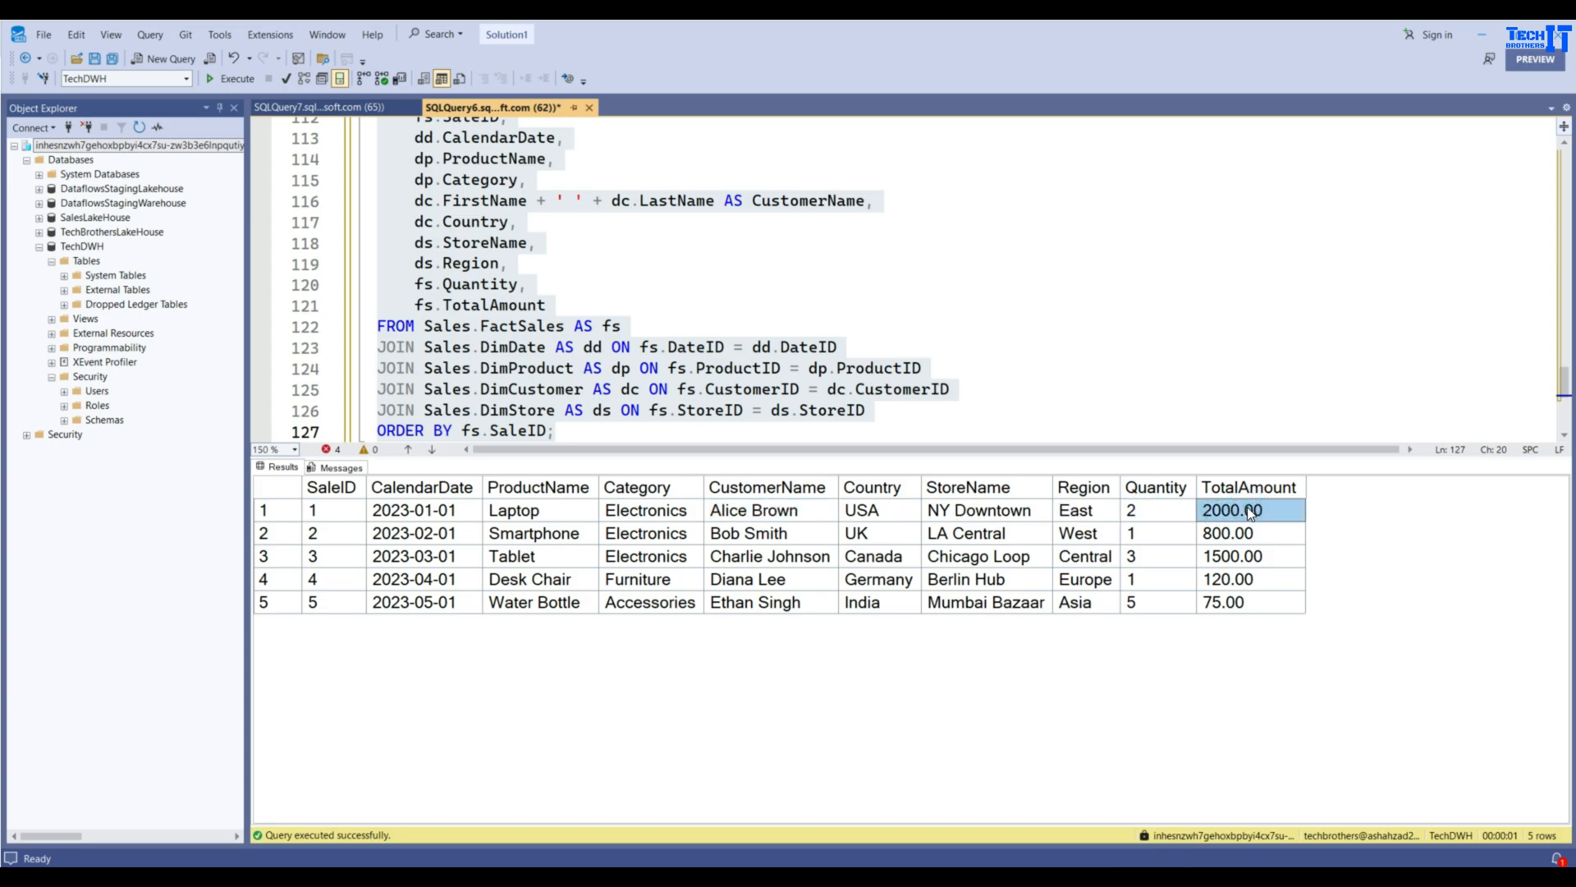
click(286, 491)
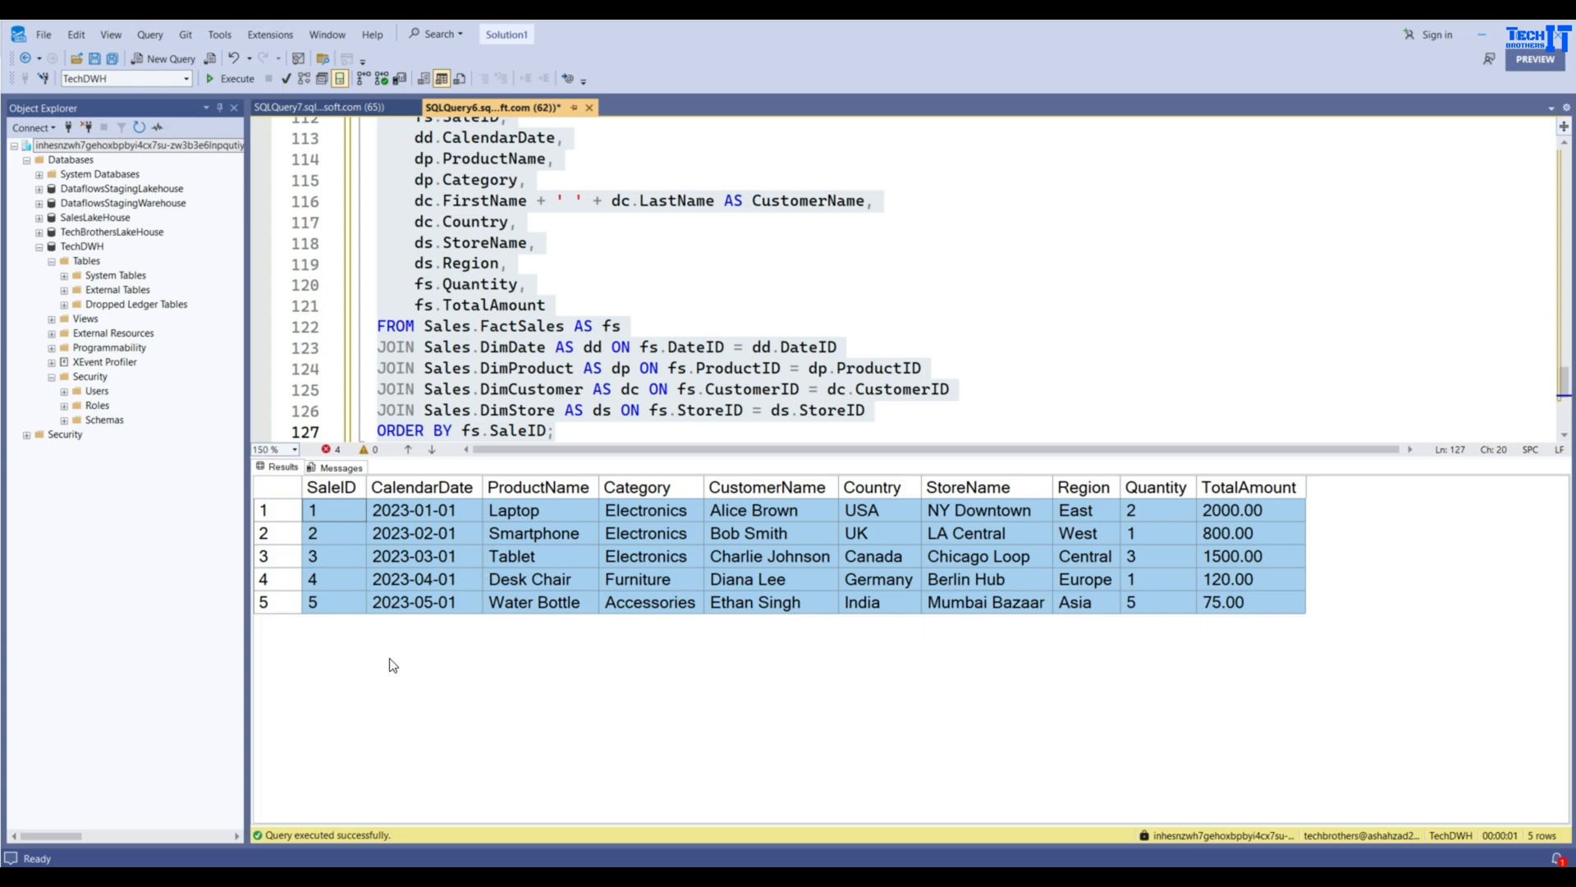
Step: Switch to Microsoft Fabric in the browser and go from the Warehouse folder to the root of the SalesWS workspace
click(646, 879)
click(647, 778)
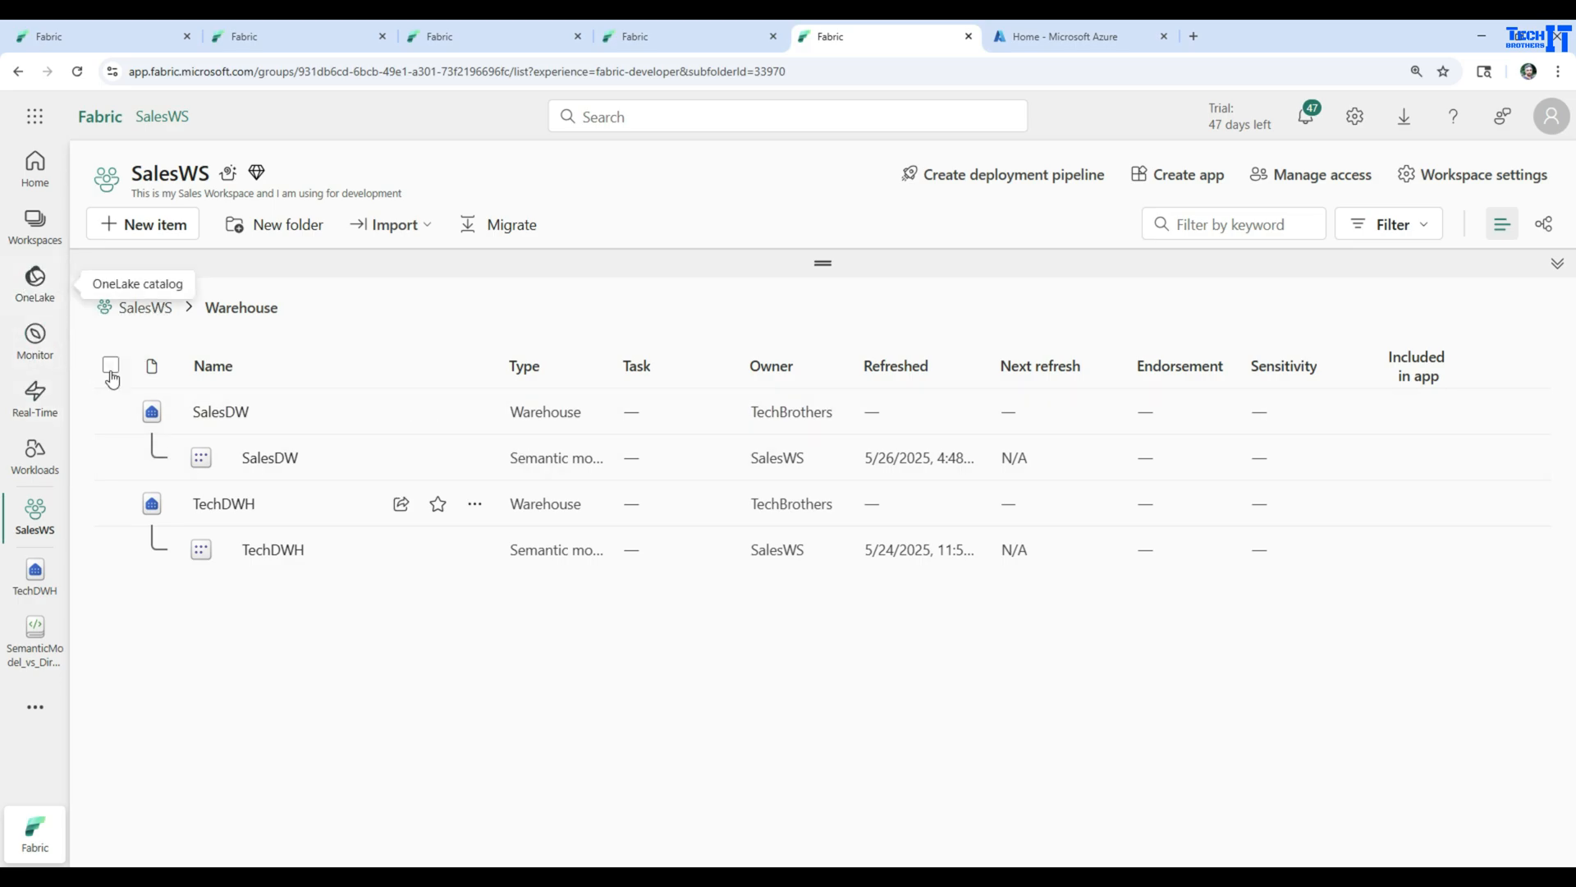
click(144, 308)
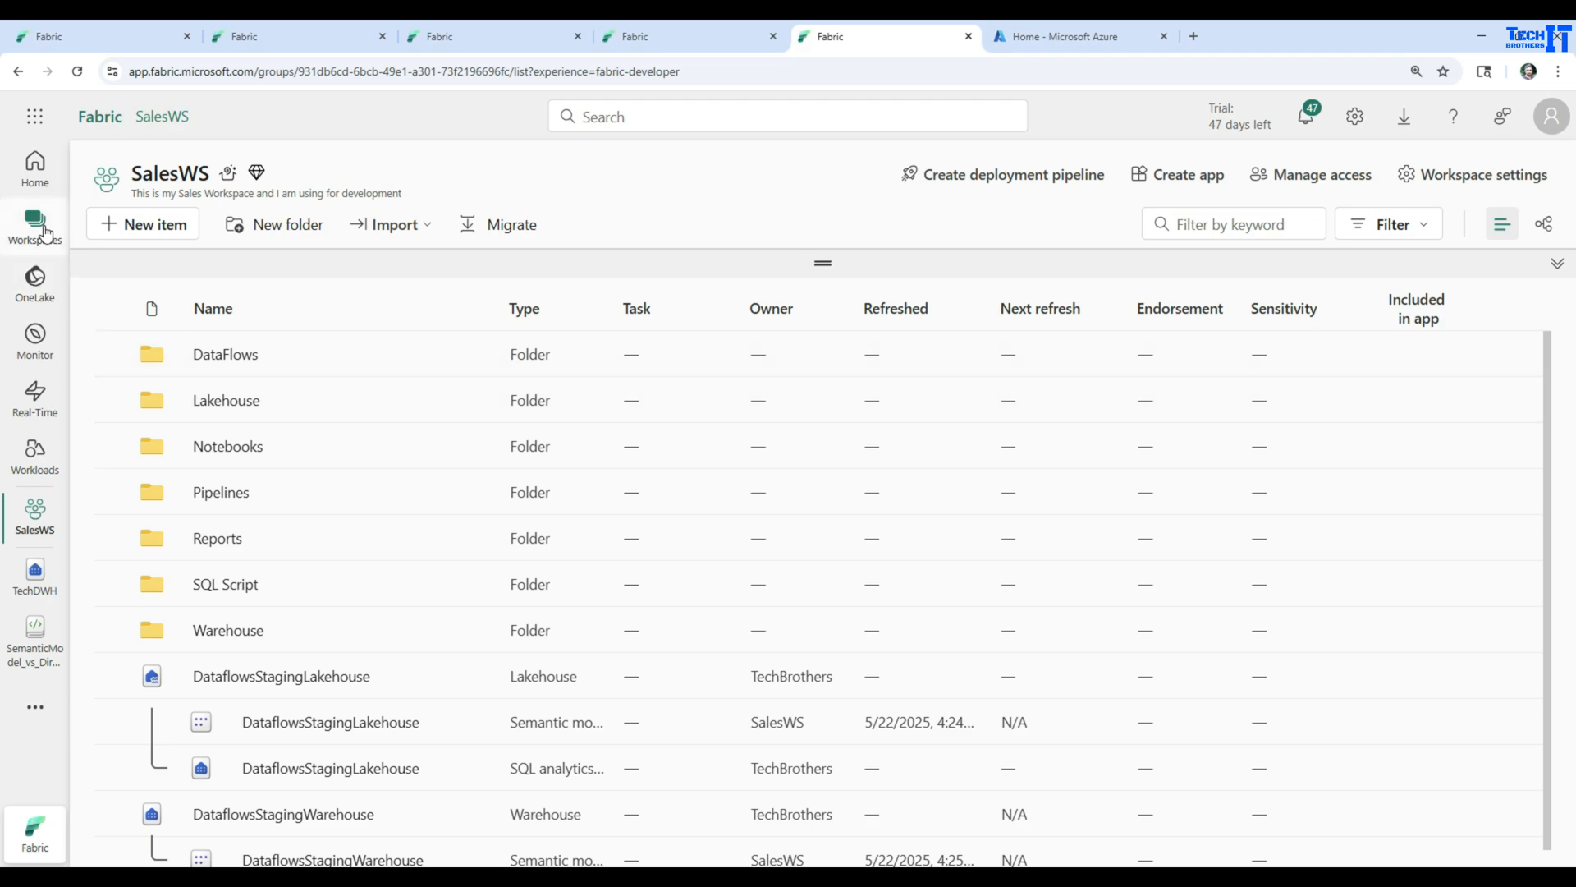
click(35, 221)
click(182, 378)
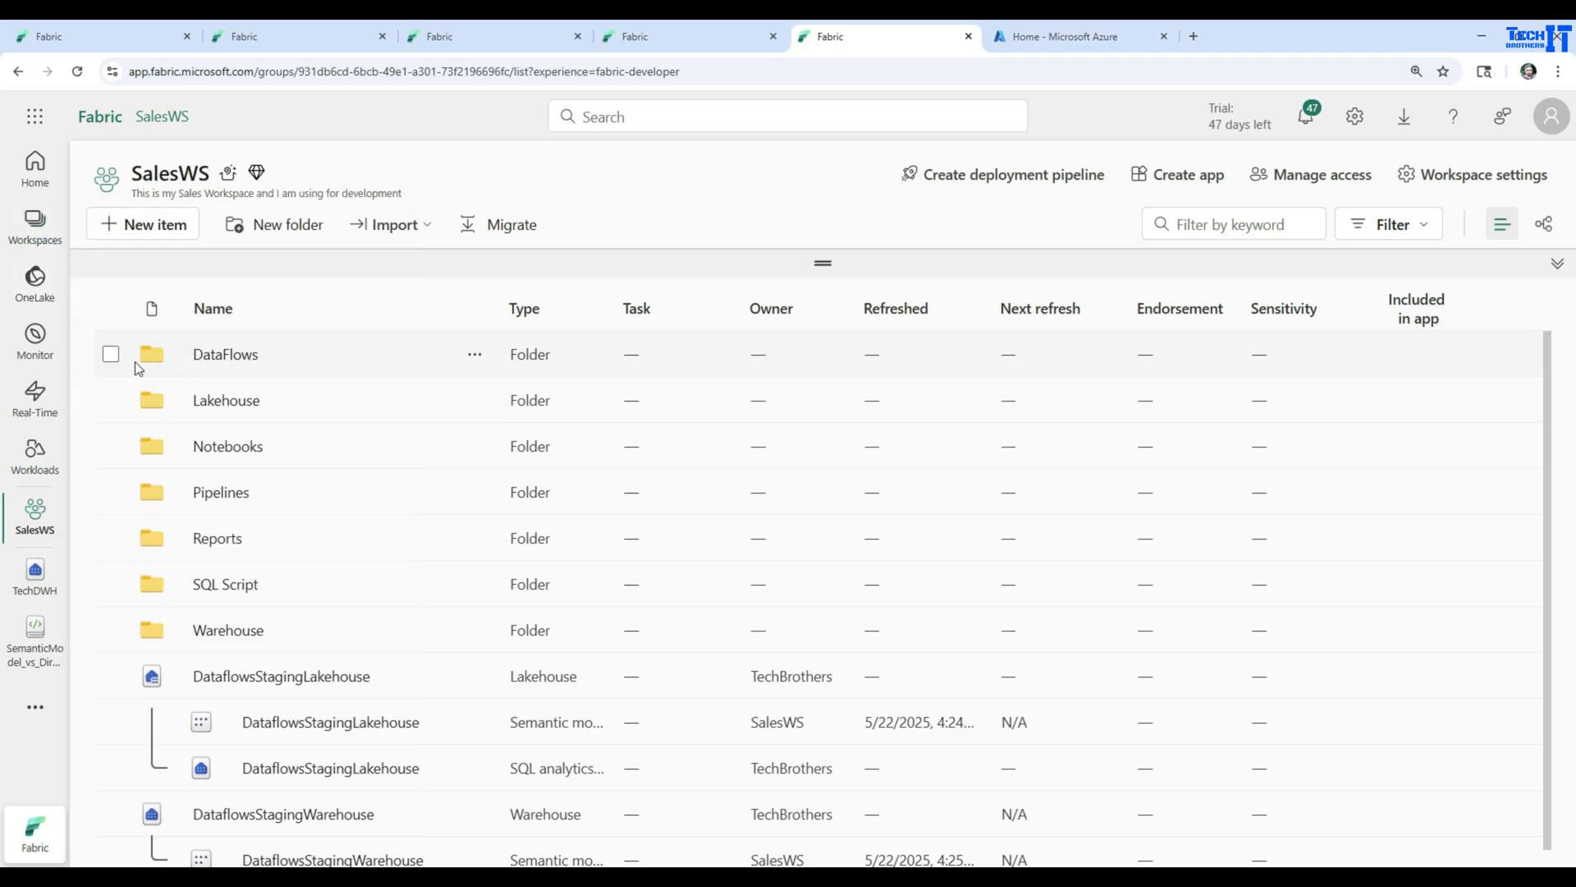
Step: Filter the workspace's new item types by "sem" to view the Semantic model option, and close the item gallery
click(145, 231)
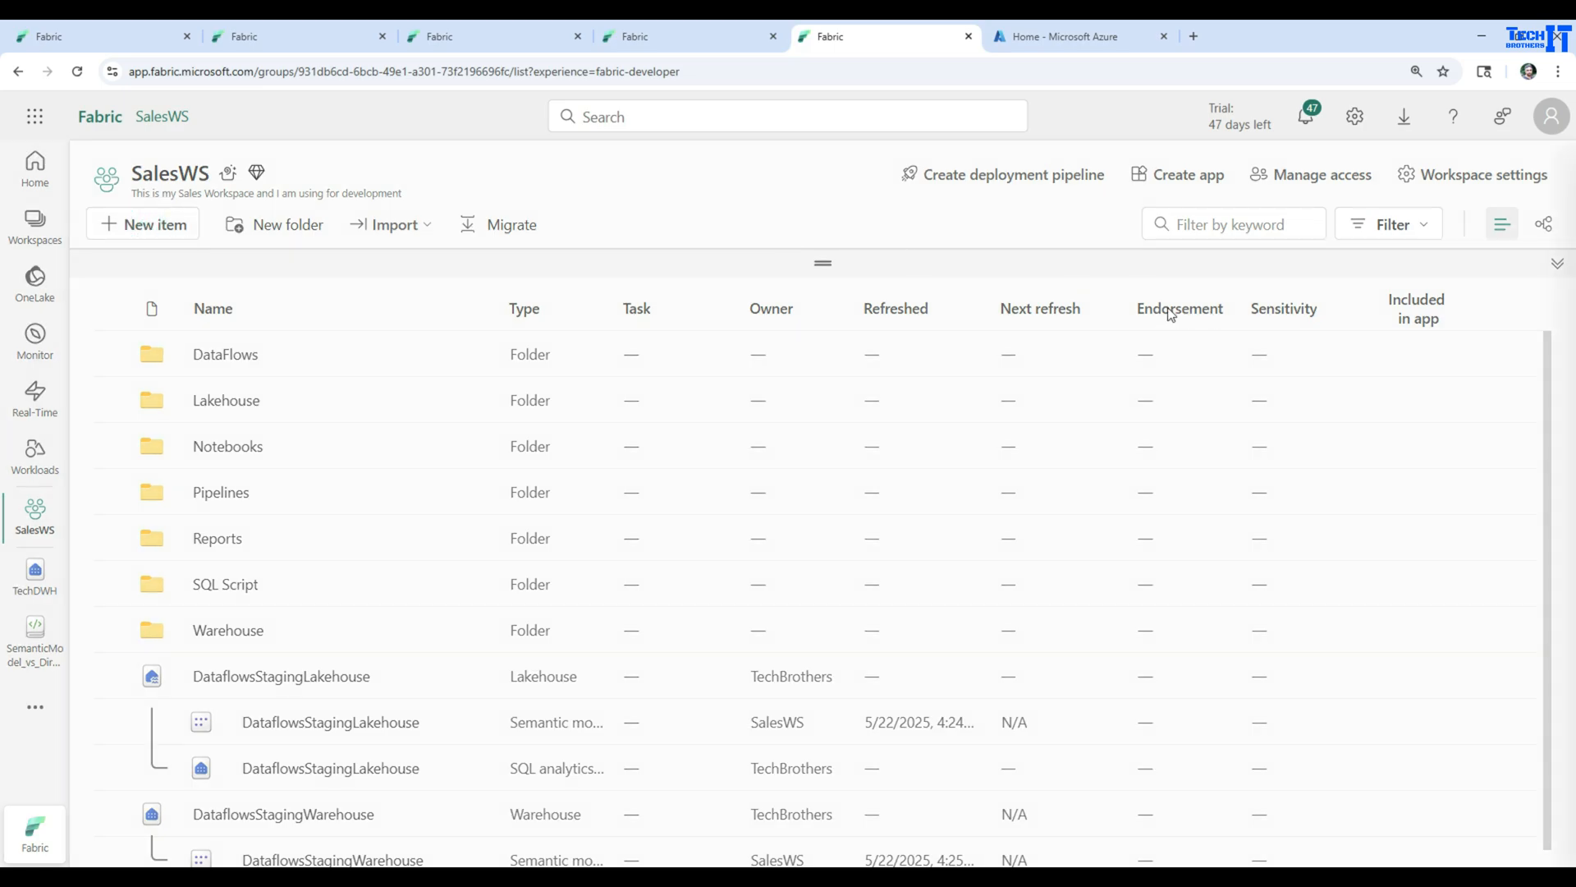
click(1451, 224)
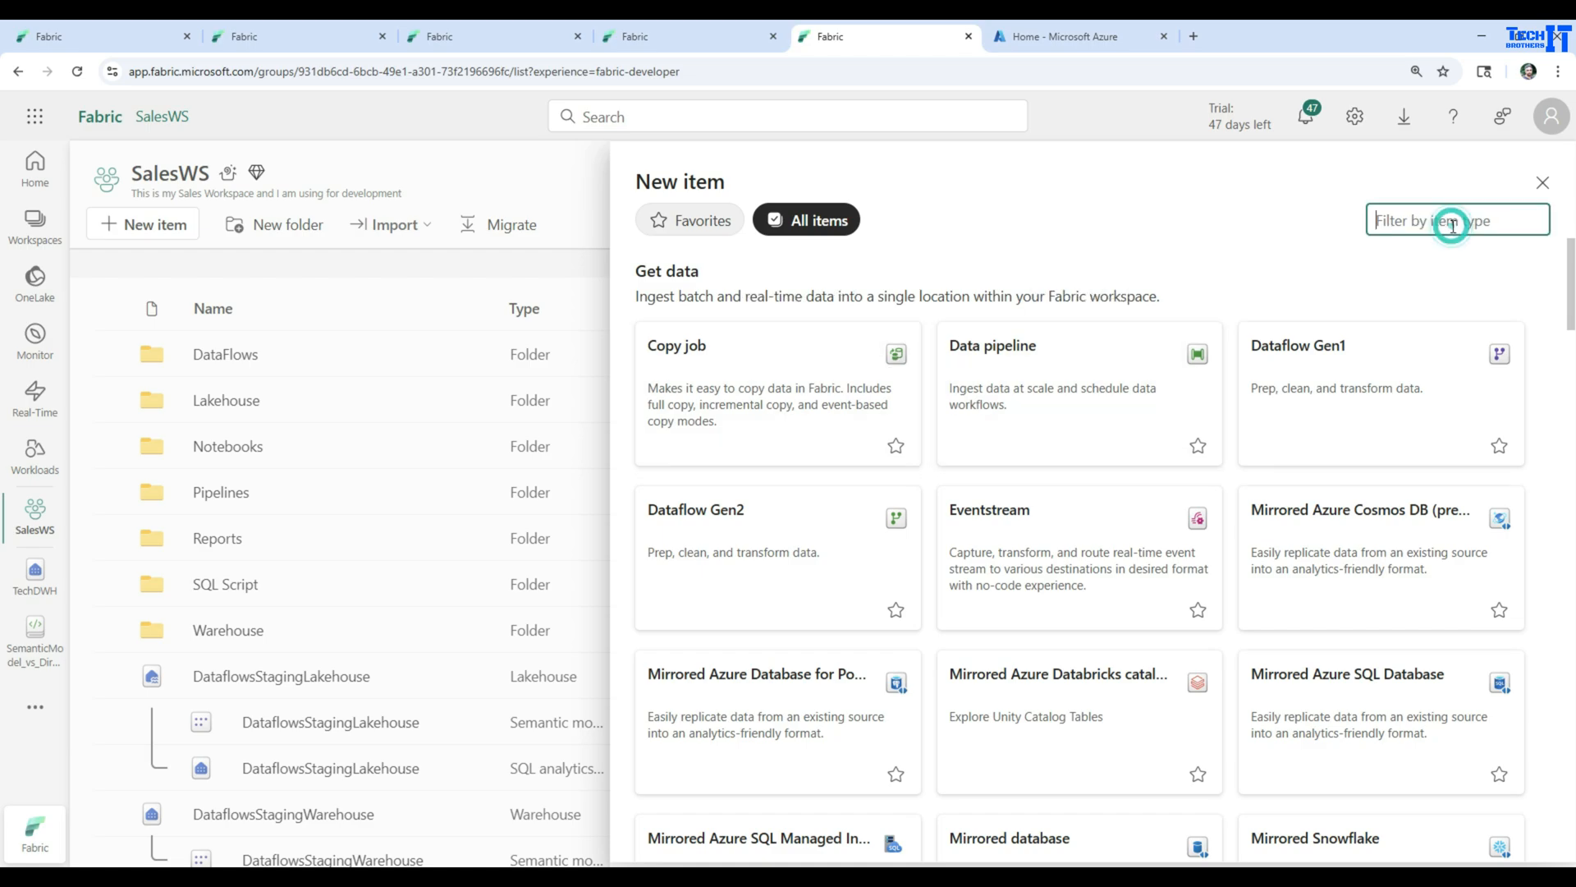
text(sem)
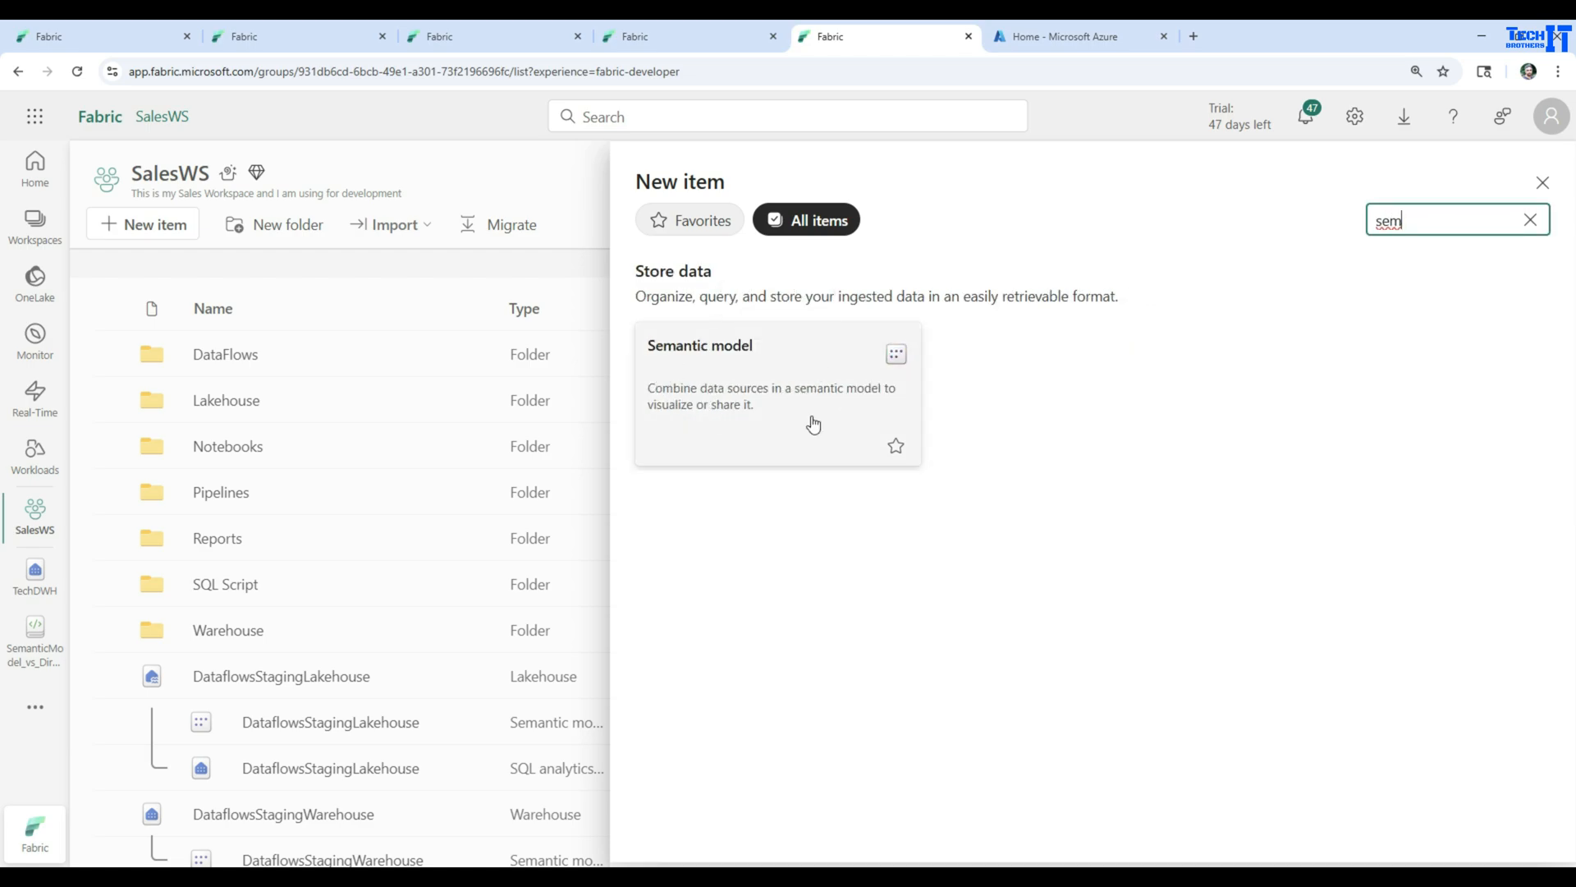
click(1543, 182)
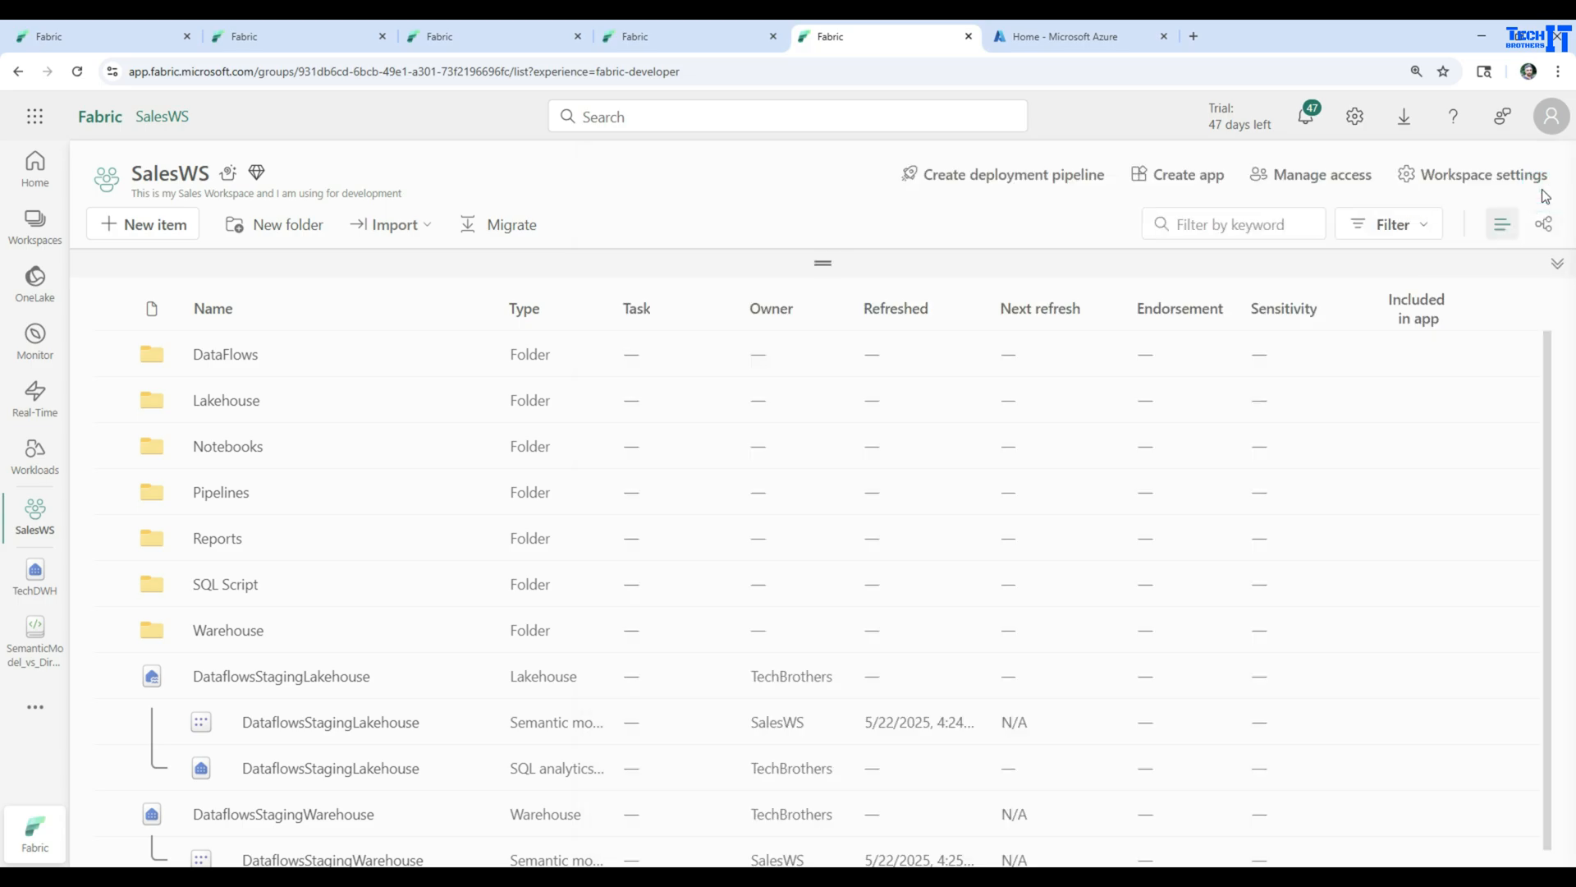
Step: Open the TechDWH warehouse and start a new Direct Lake semantic model named SalesSM in the SalesWS workspace
click(34, 573)
click(175, 159)
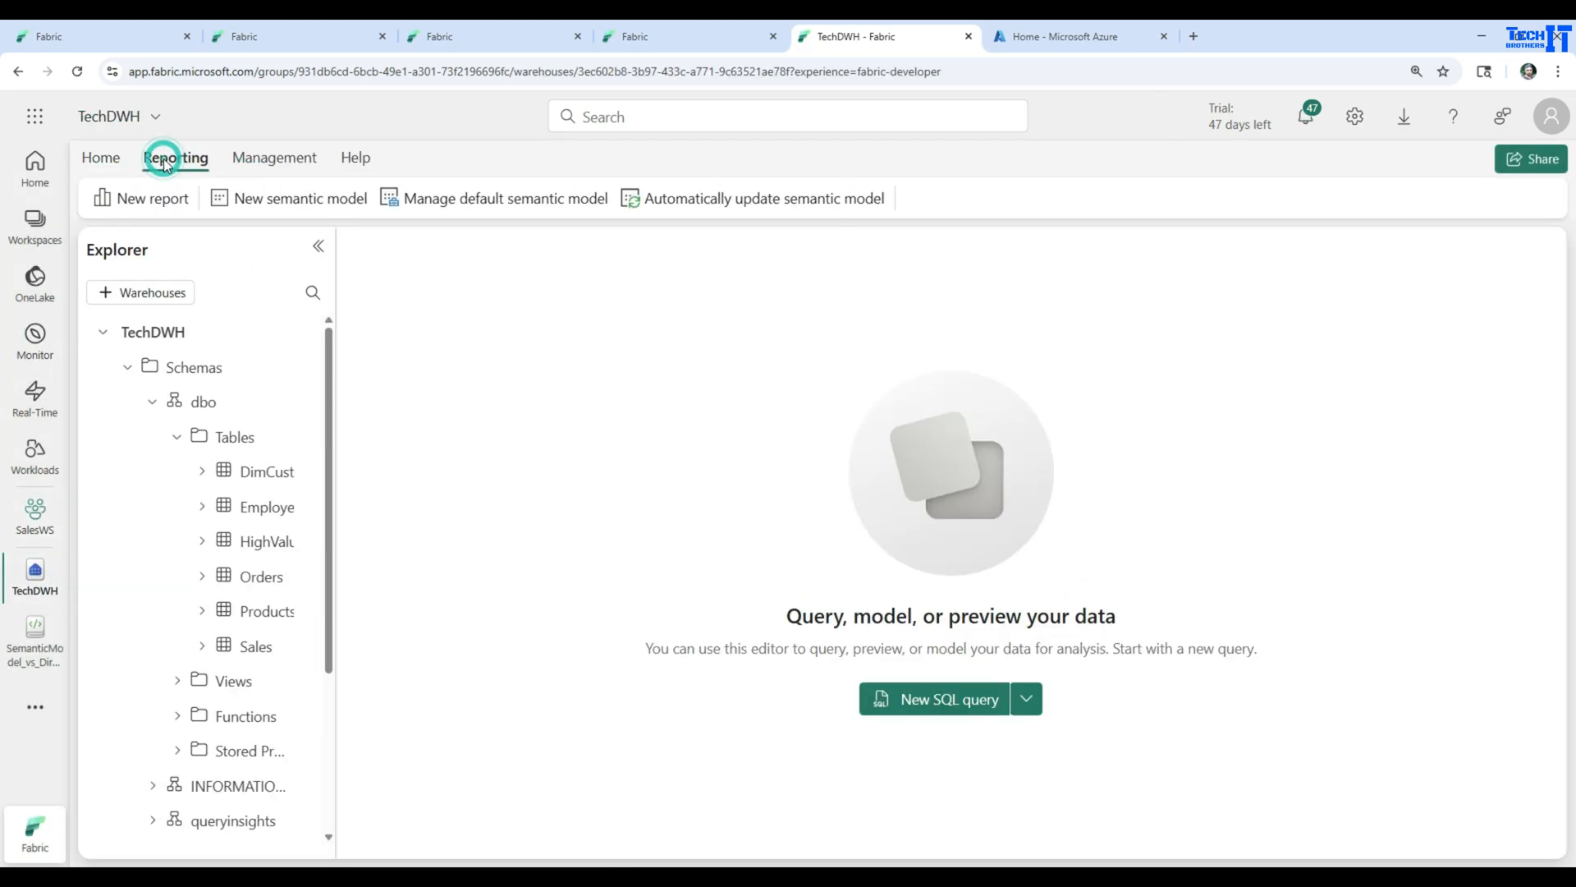
click(284, 205)
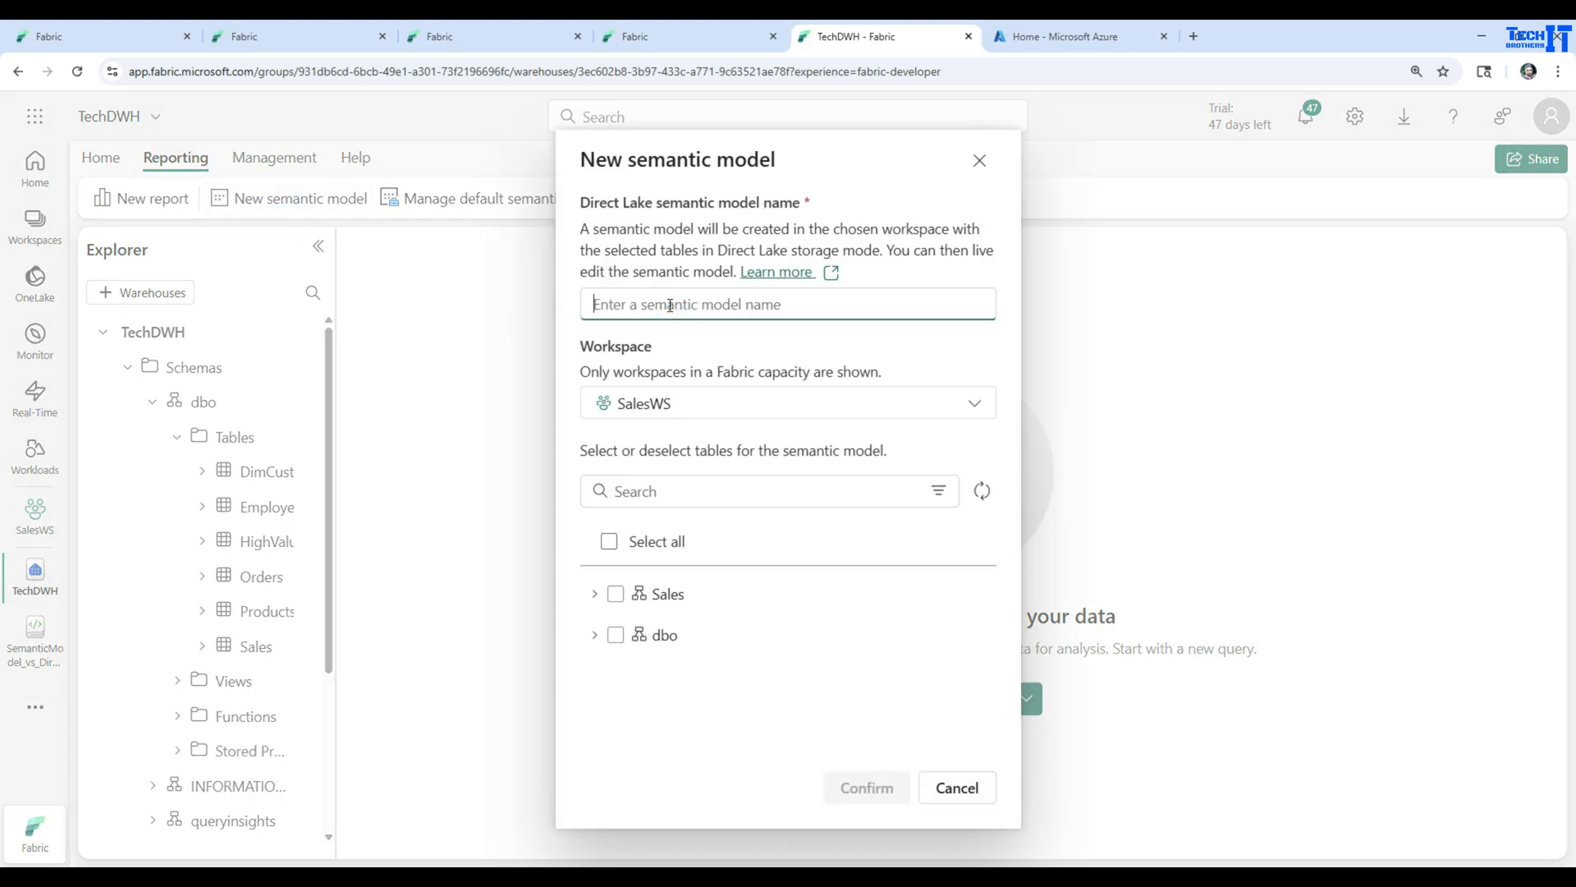
text(SalesSM)
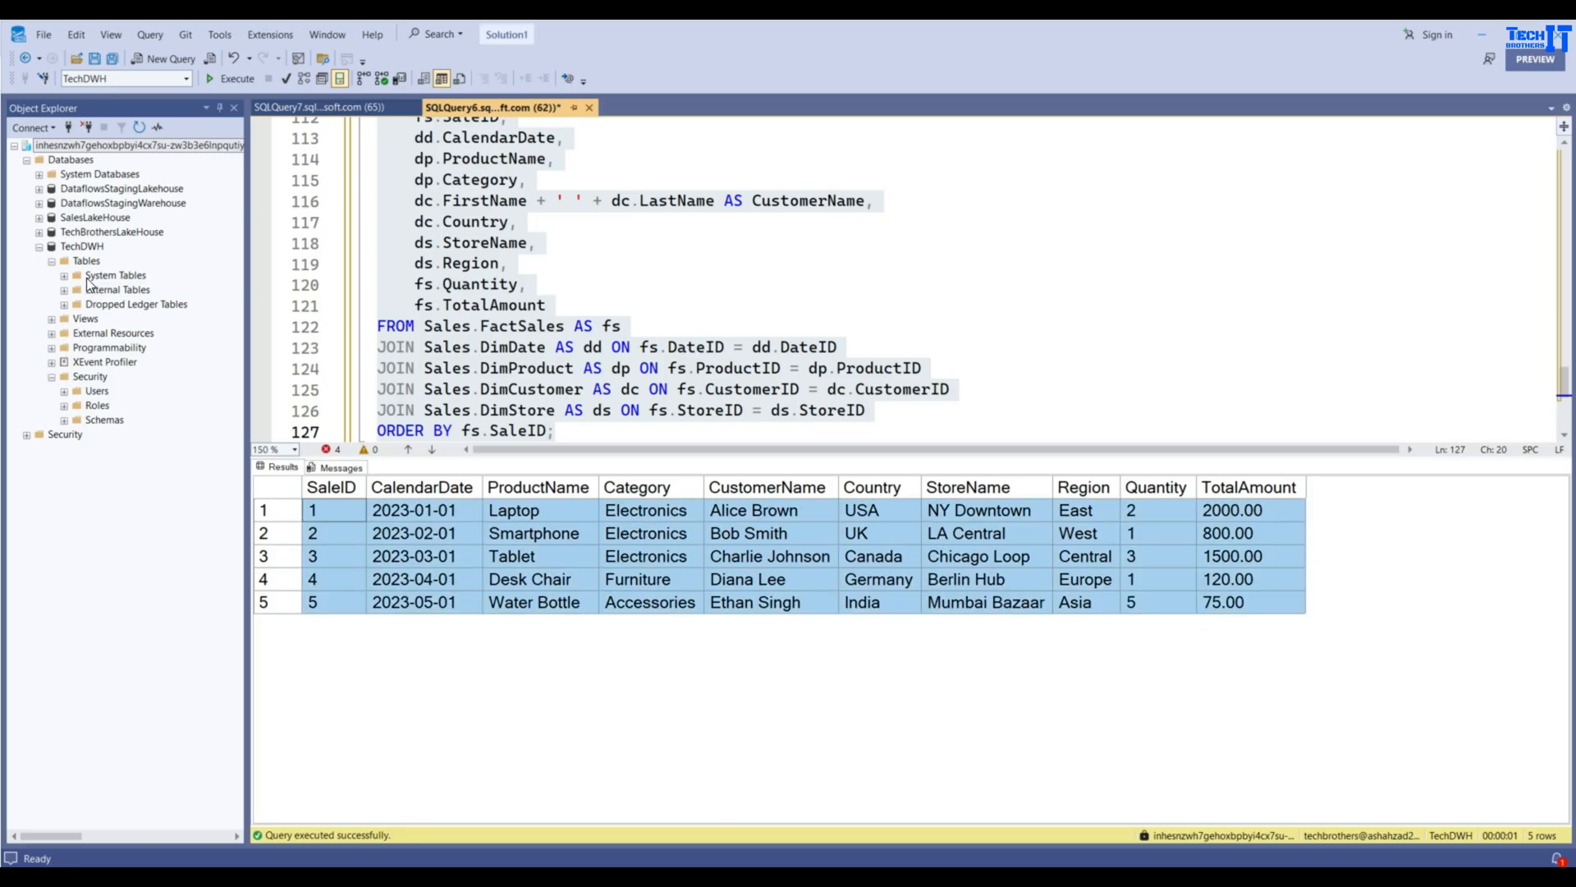
Step: In SSMS, refresh the TechDWH tables and look through the tables of the Sales schema
click(87, 263)
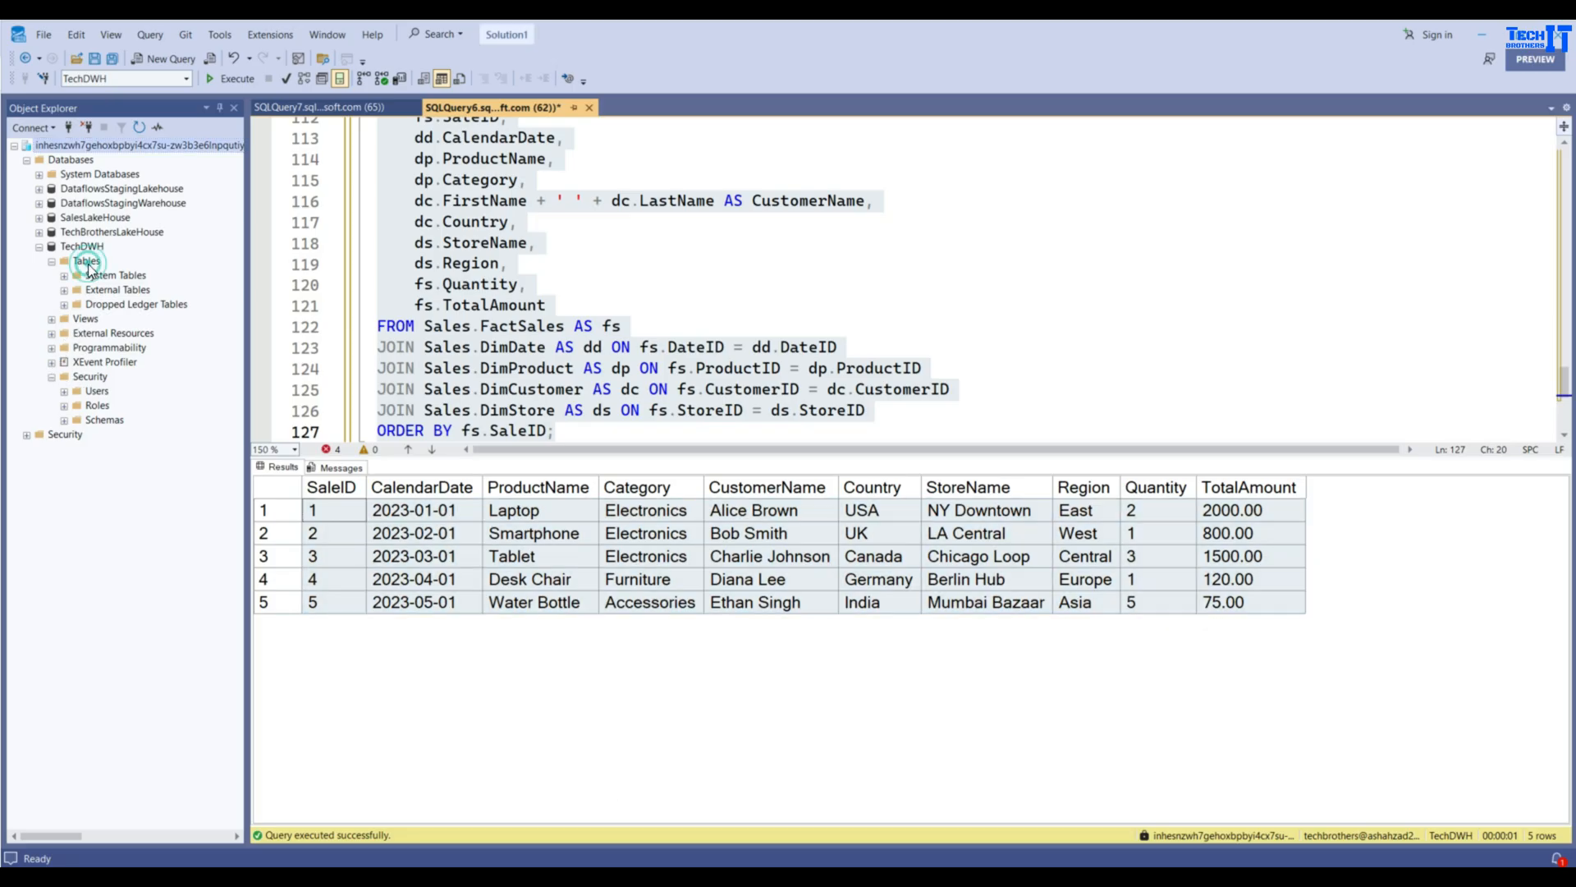
right_click(90, 268)
click(119, 313)
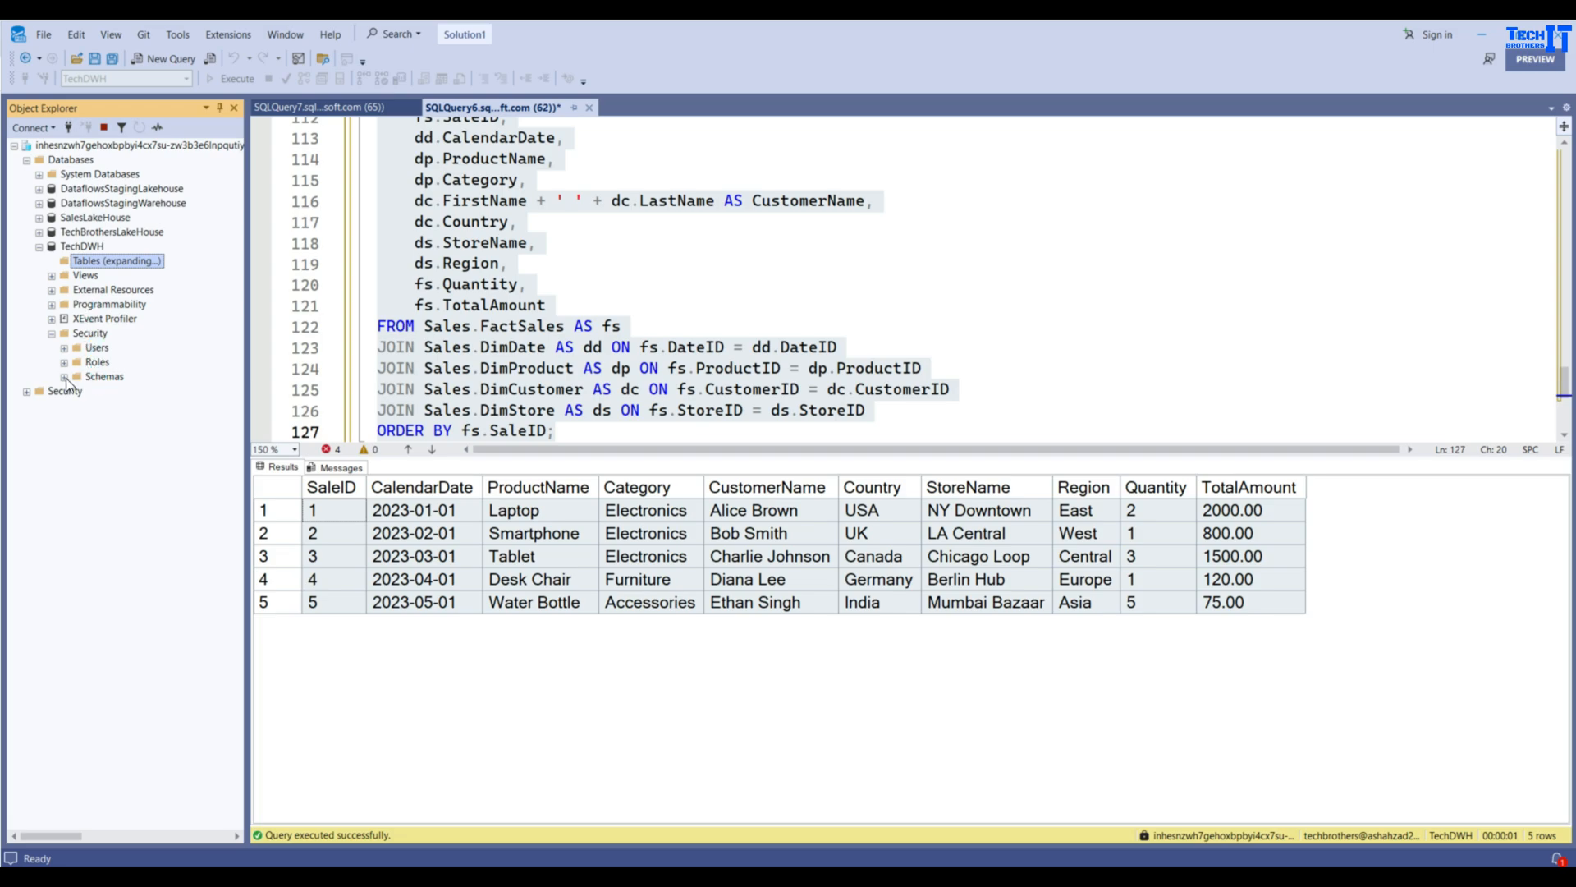
click(102, 332)
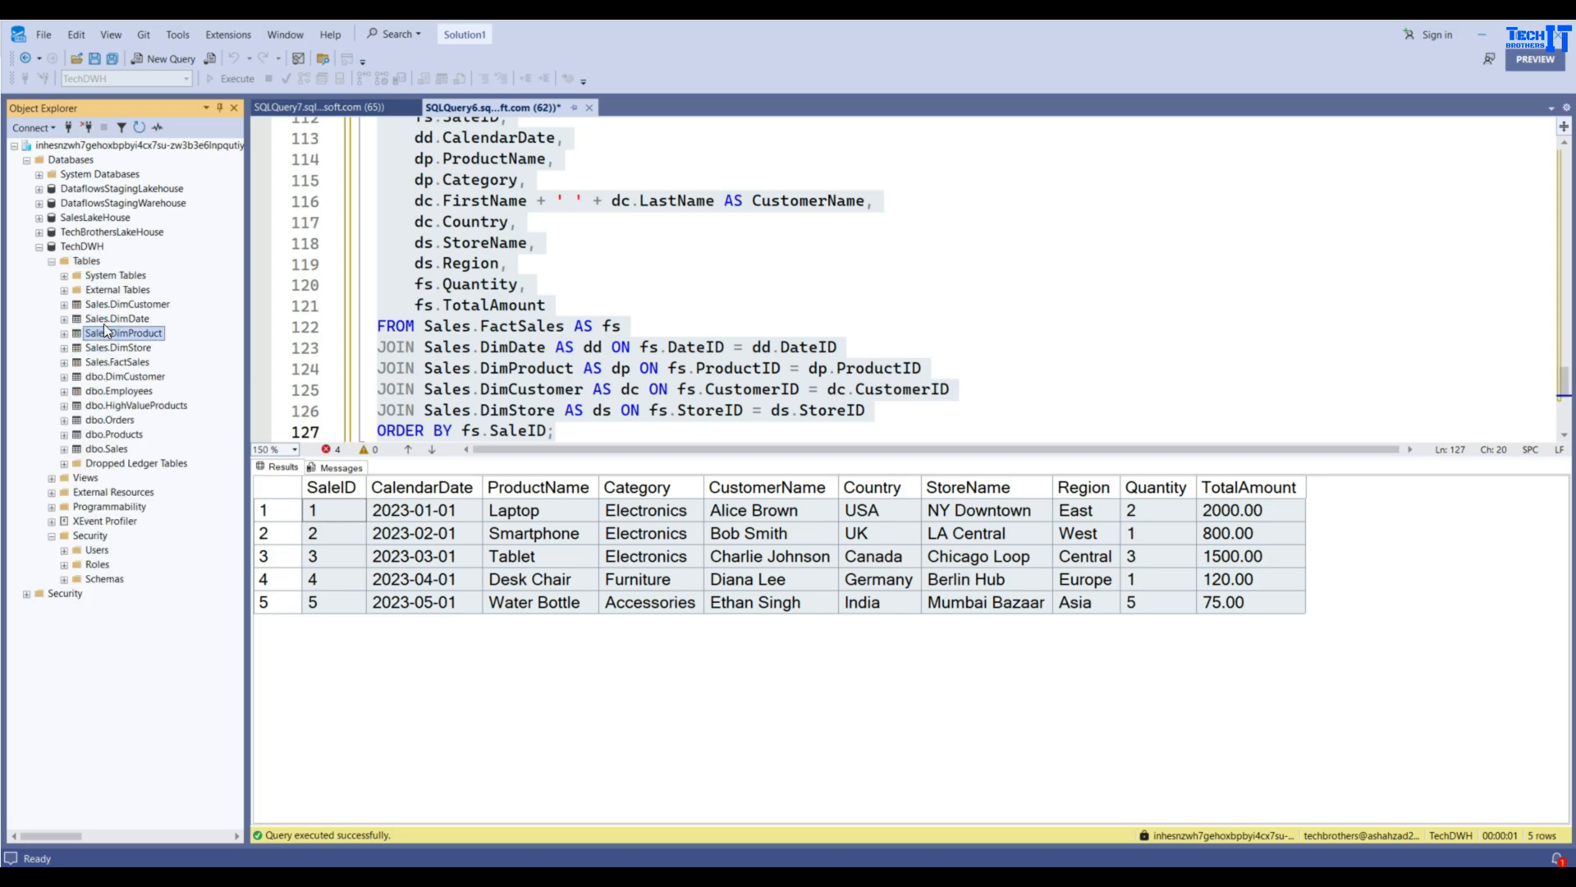
click(105, 320)
click(108, 305)
click(108, 330)
click(107, 348)
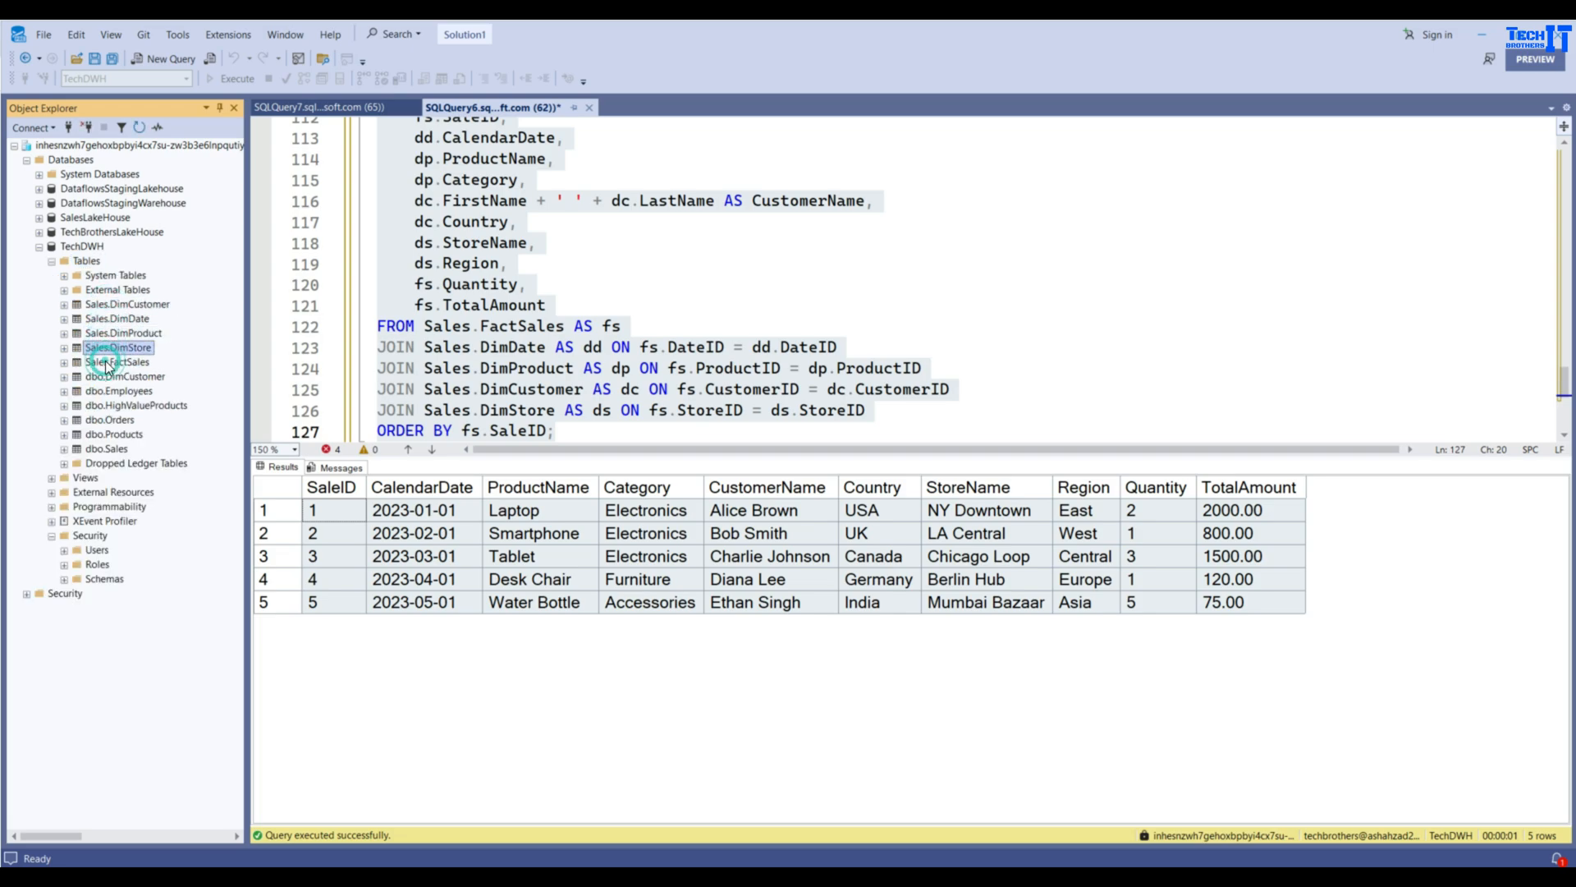
Step: List the TechDWH schemas, locate the Sales schema, and switch back to the semantic model setup in Fabric
click(64, 579)
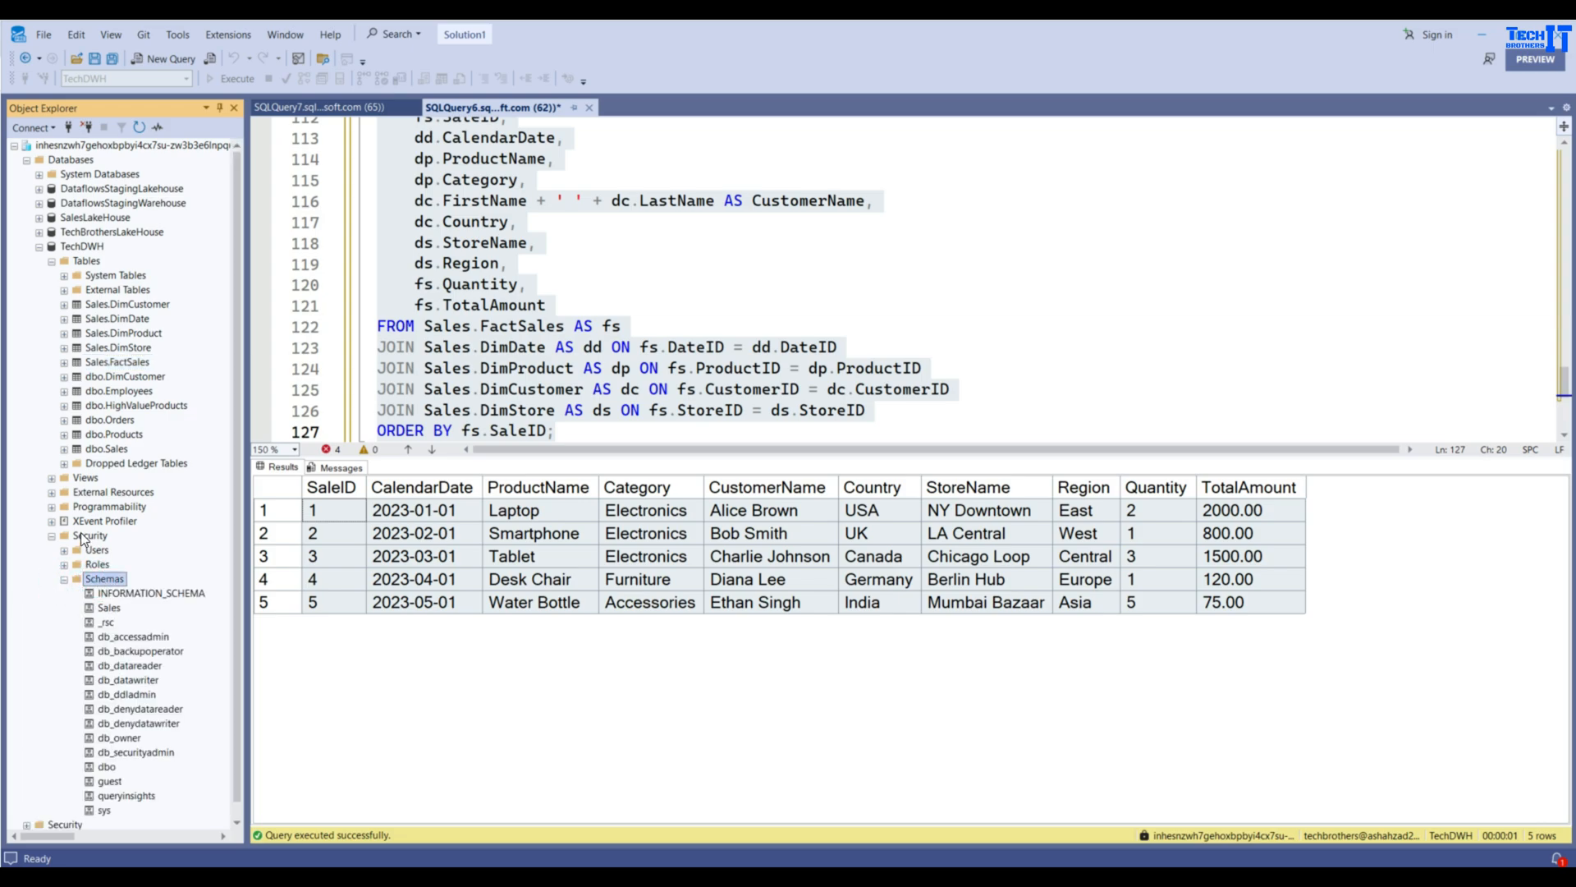
click(82, 534)
click(109, 609)
click(716, 744)
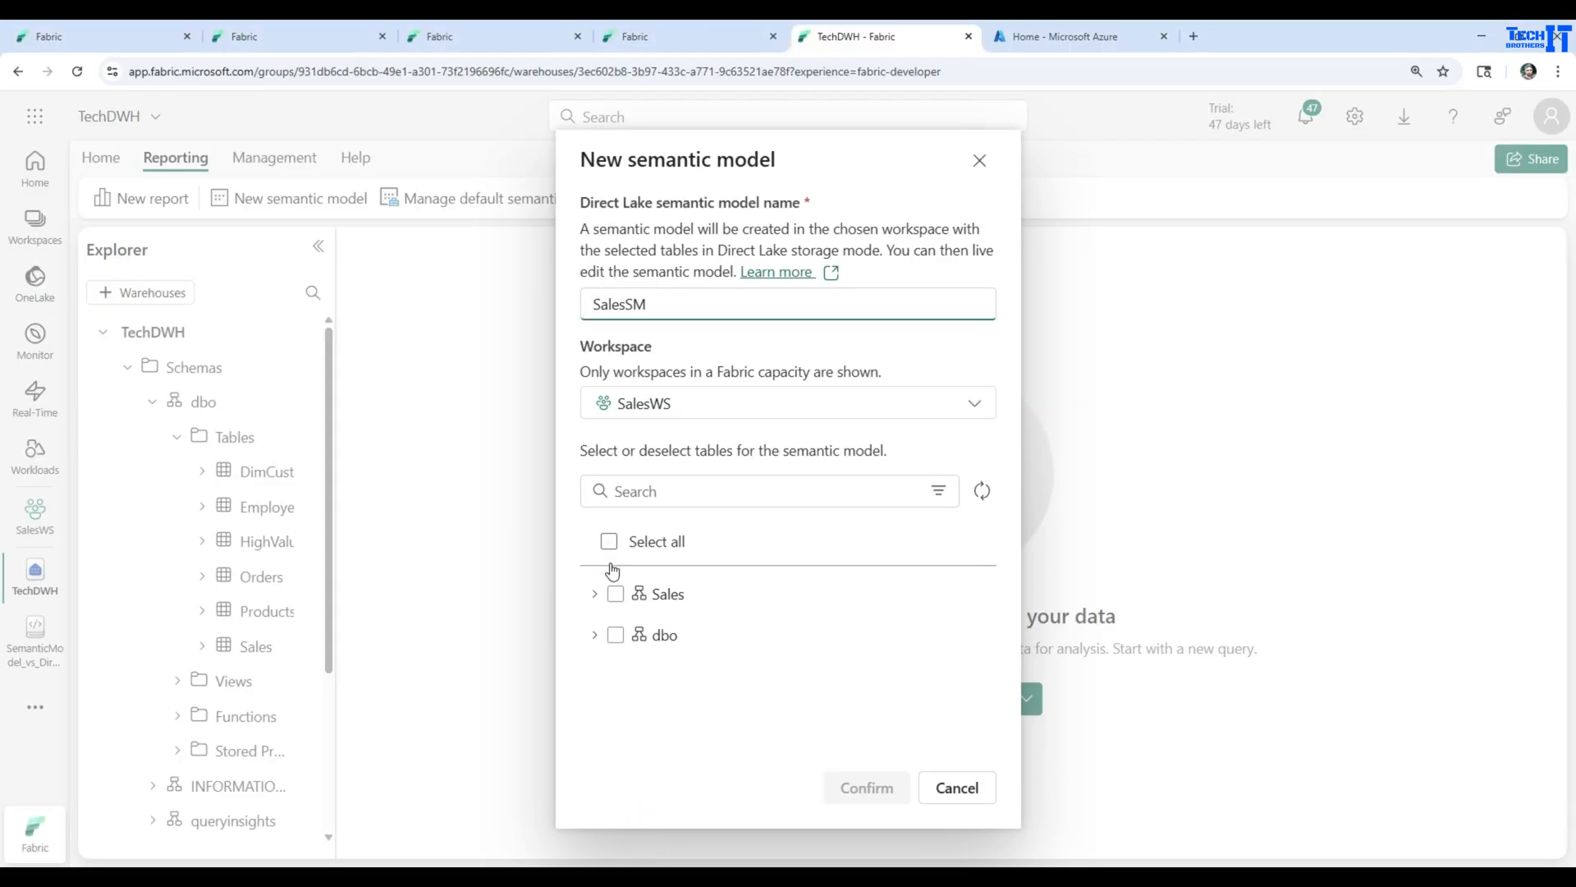
Step: Include the whole Sales schema in the SalesSM semantic model and expand it to show its individual tables
click(613, 593)
click(595, 593)
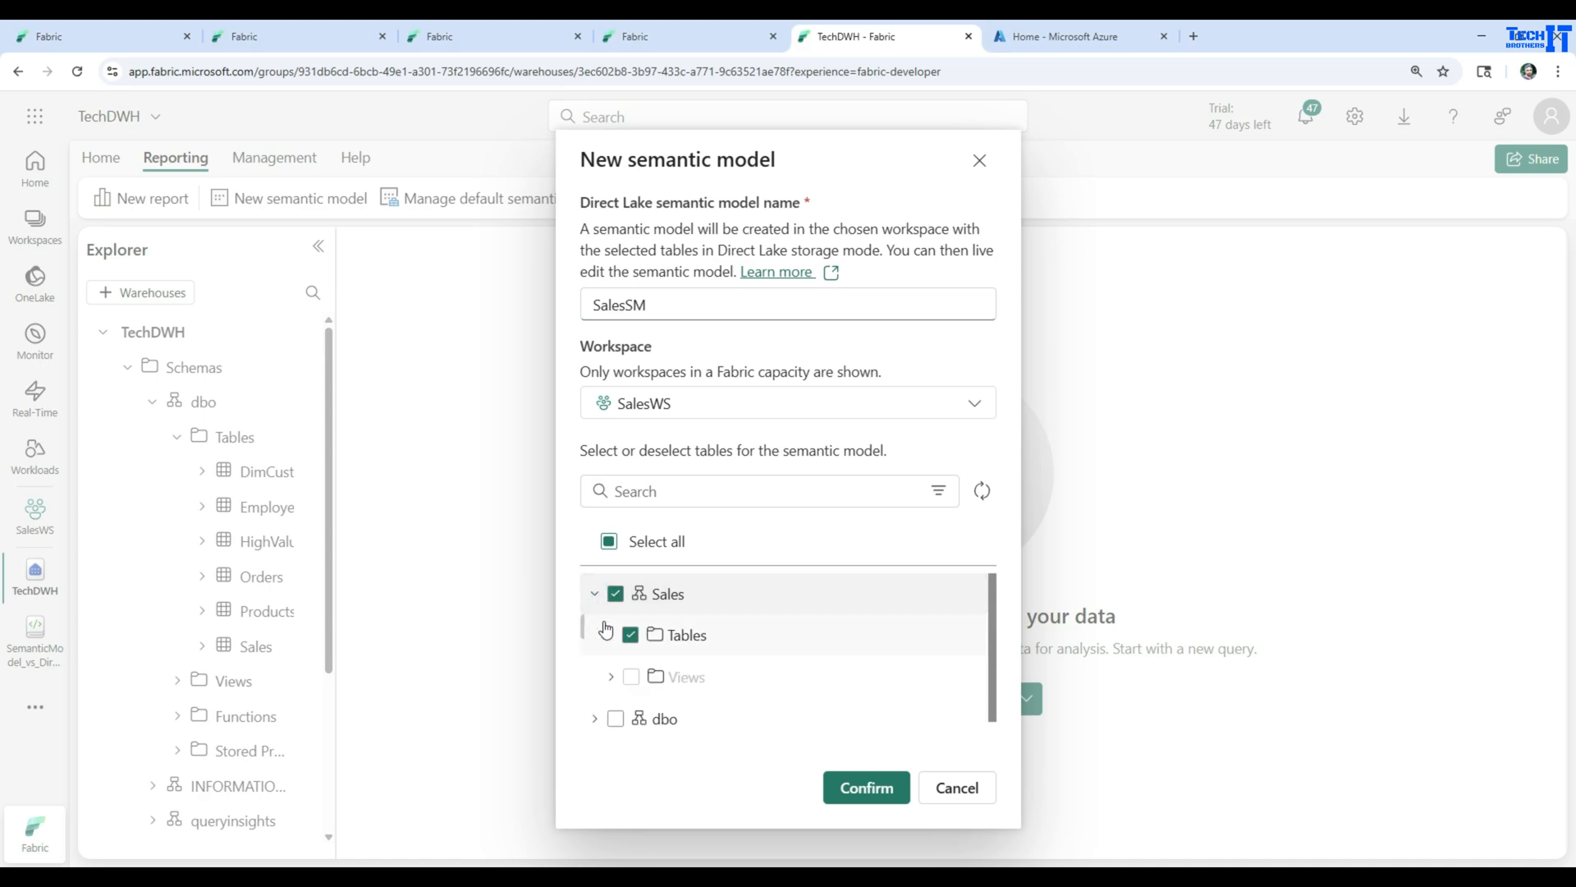
click(608, 633)
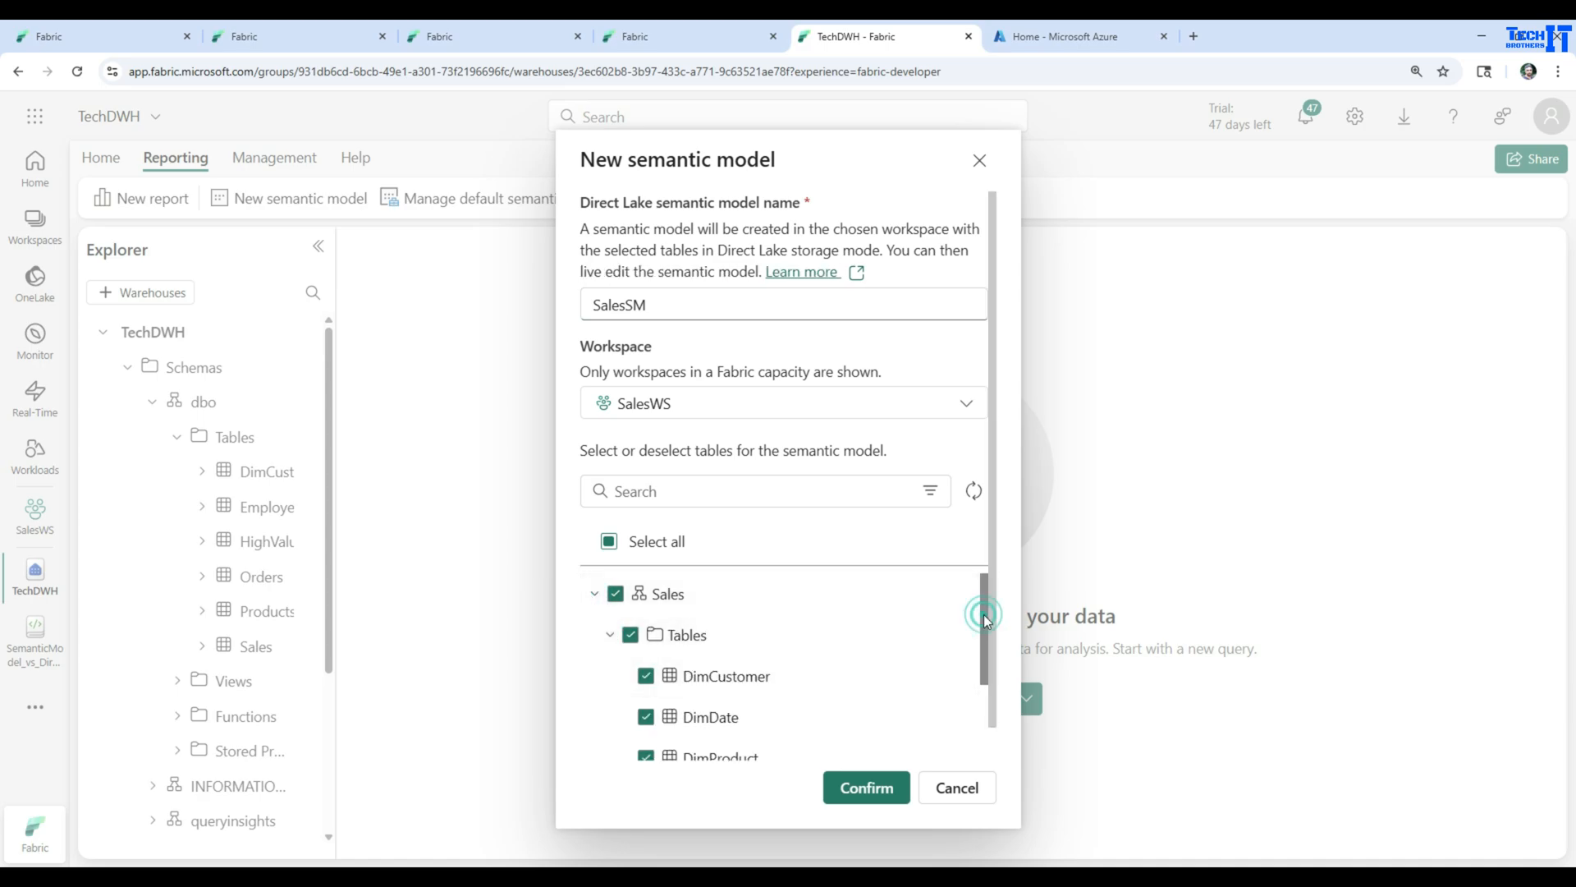
Step: Exclude and re-include DimCustomer, and check the selected Sales tables from DimCustomer down to FactSales
drag(983, 614, 983, 581)
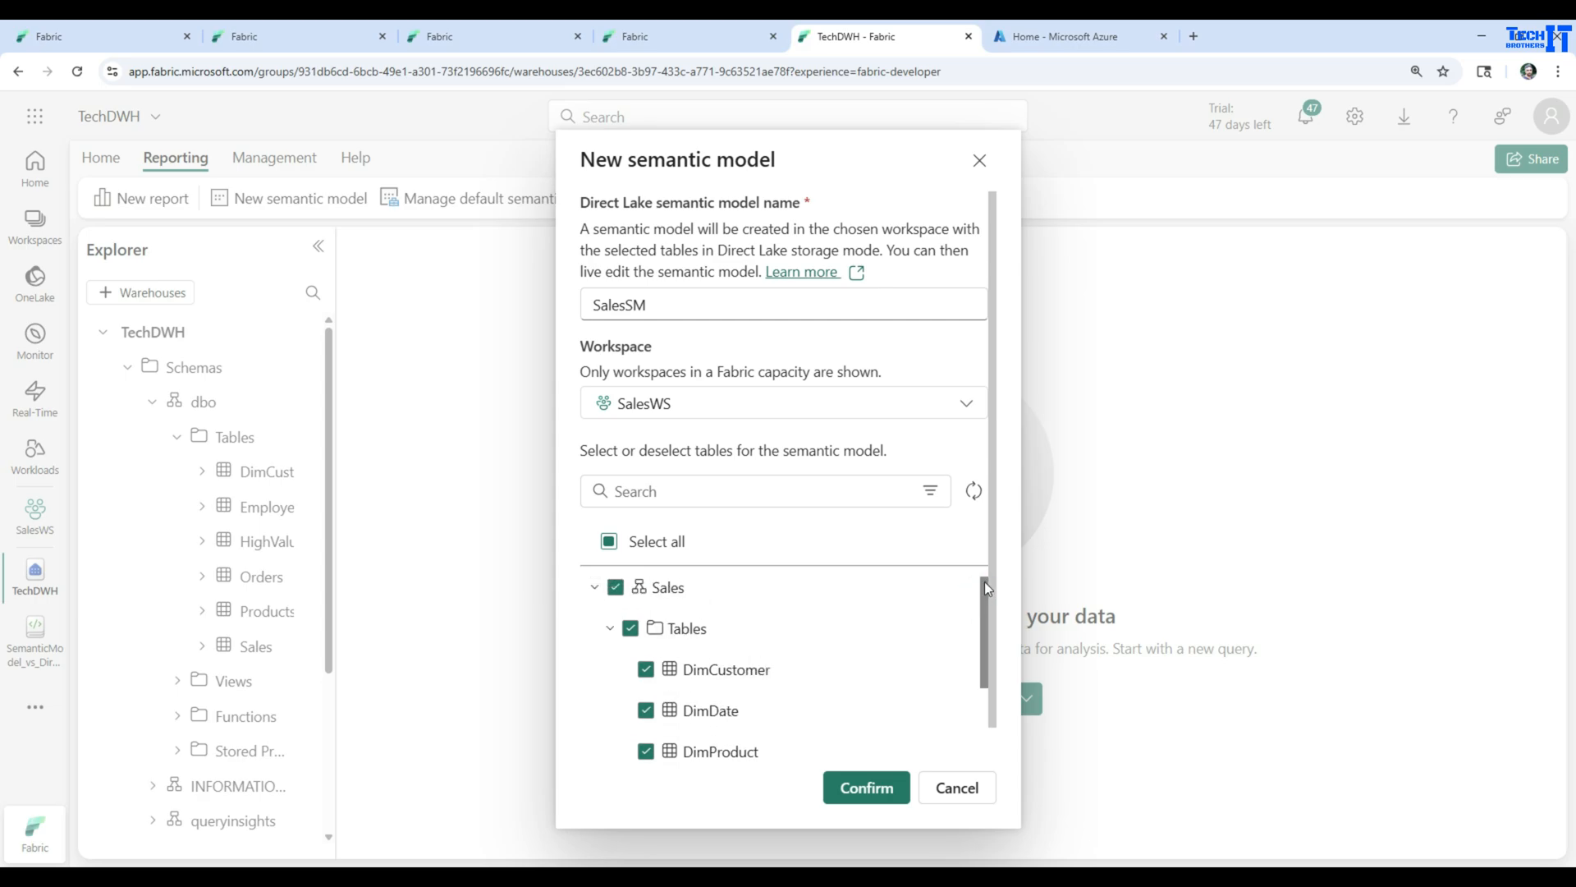
click(648, 682)
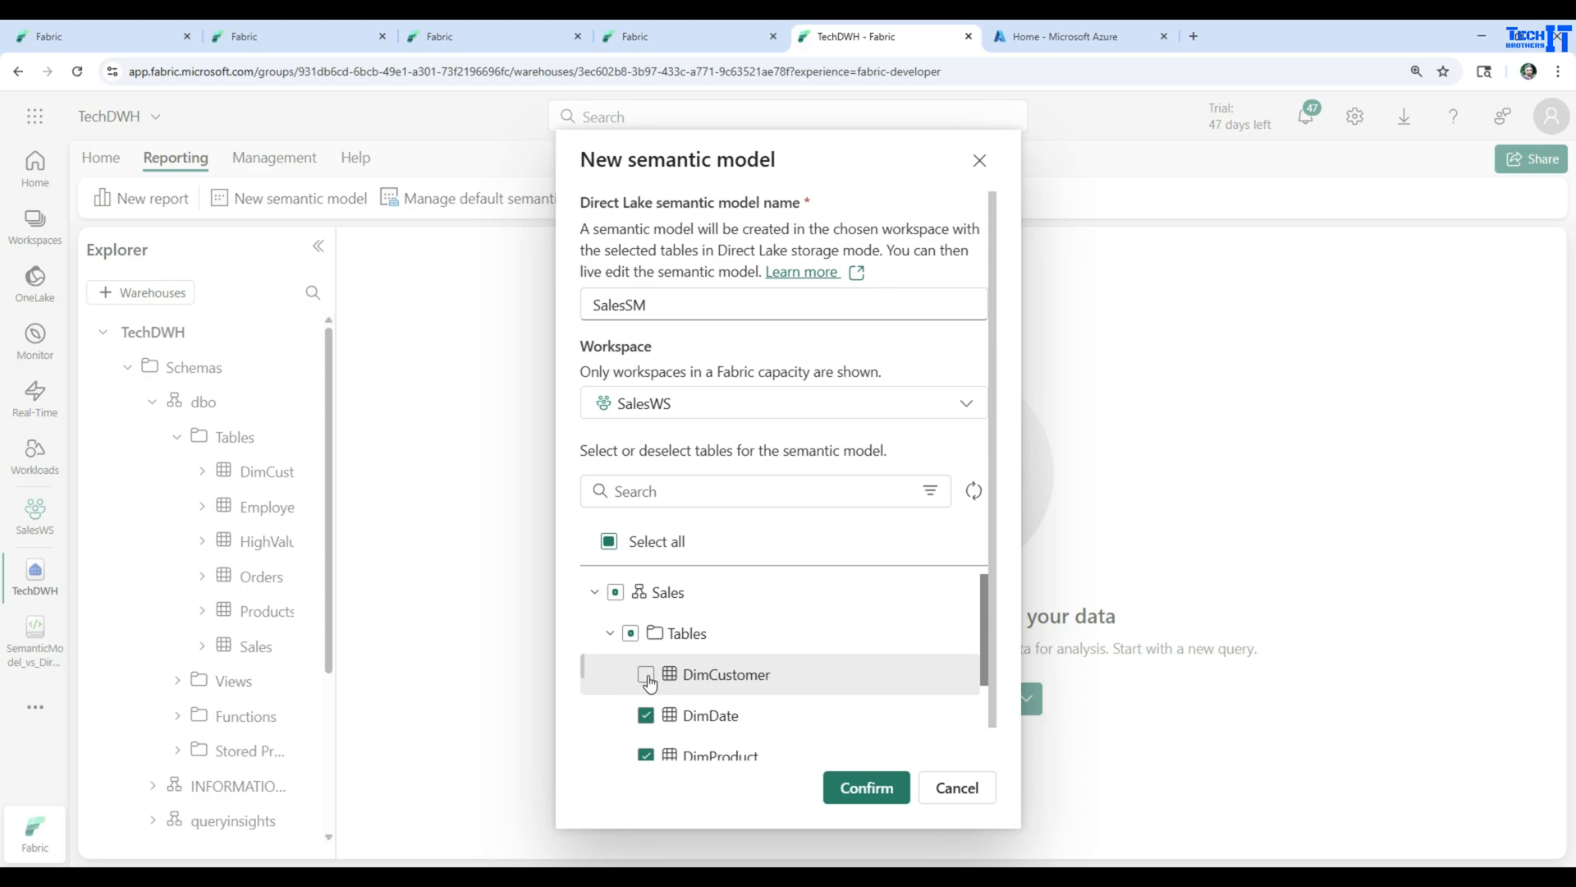
click(647, 678)
scroll(794, 693, down, 1)
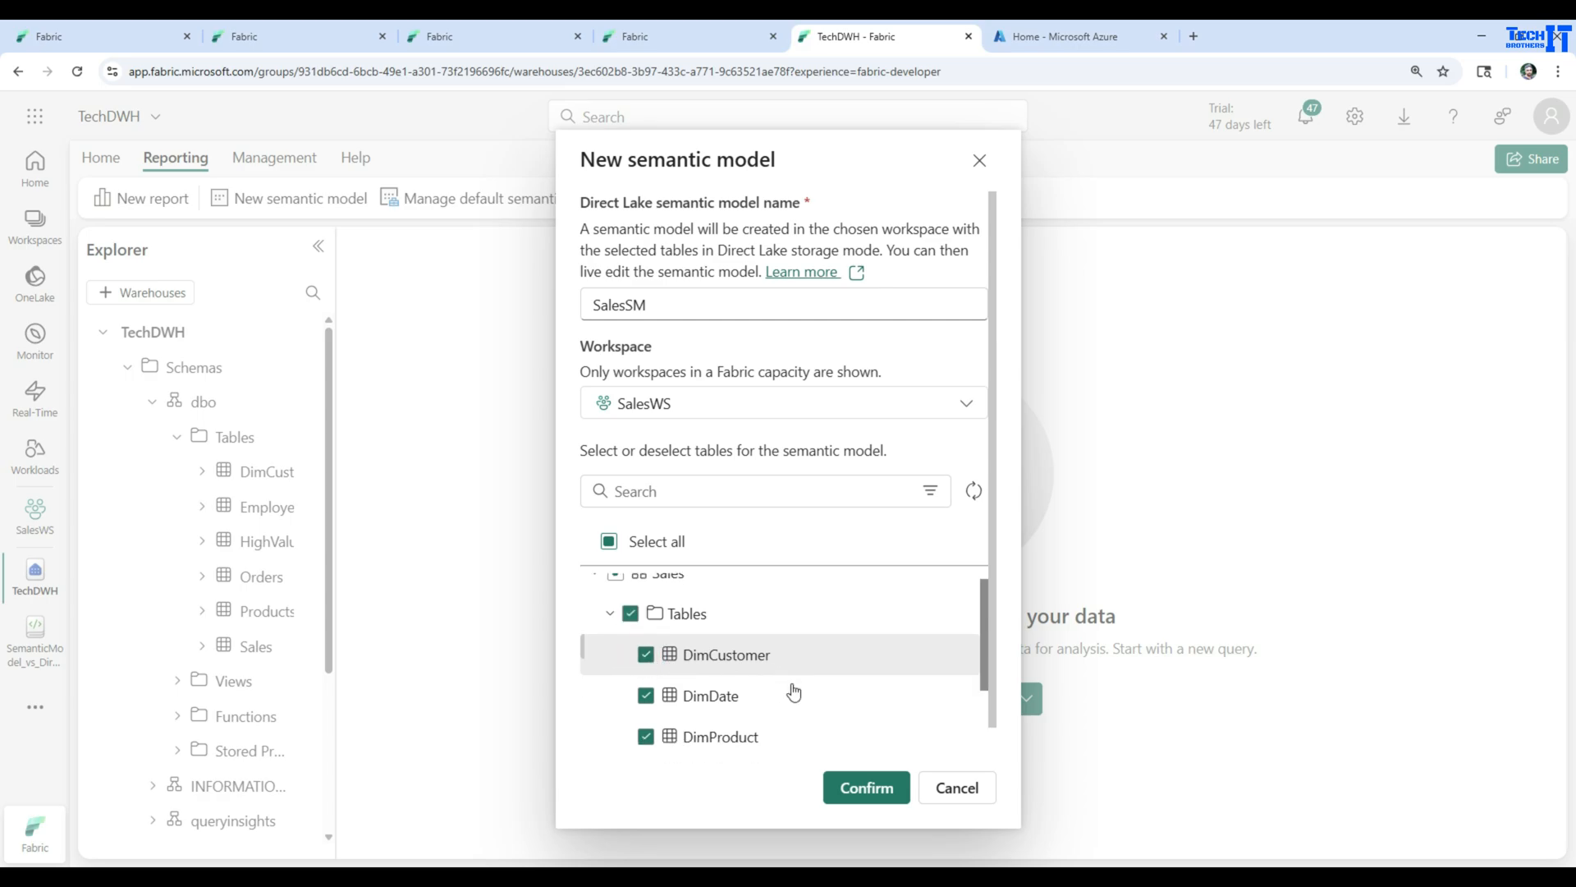
scroll(793, 691, down, 2)
scroll(753, 658, up, 1)
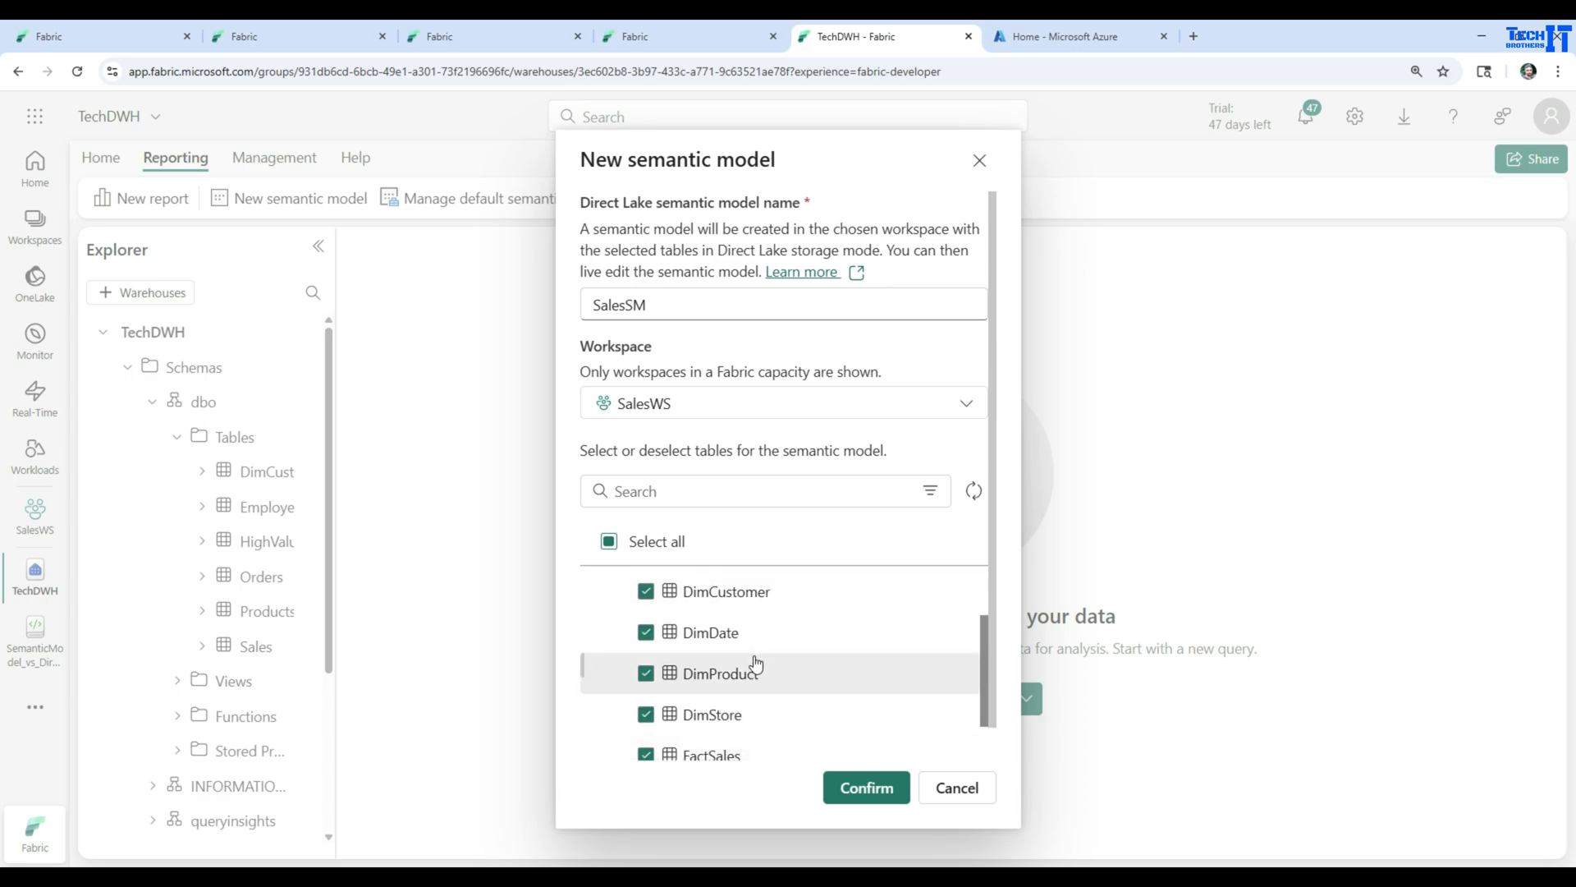
scroll(757, 663, down, 2)
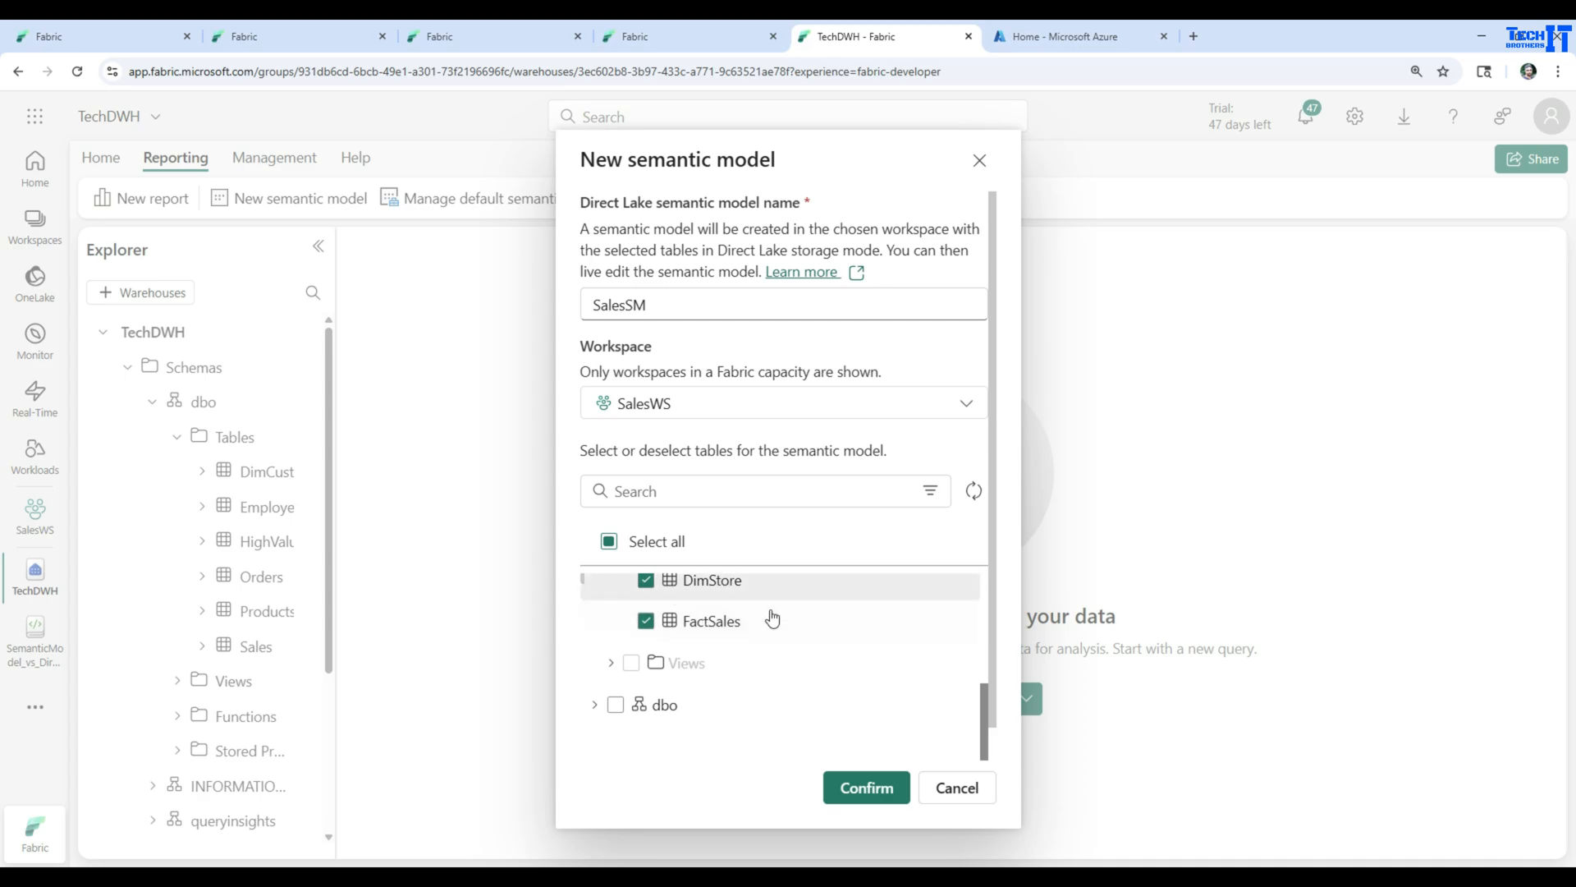
Step: Create the SalesSM semantic model from the selected Sales tables and enable automatic updating of the warehouse's default semantic model
click(862, 787)
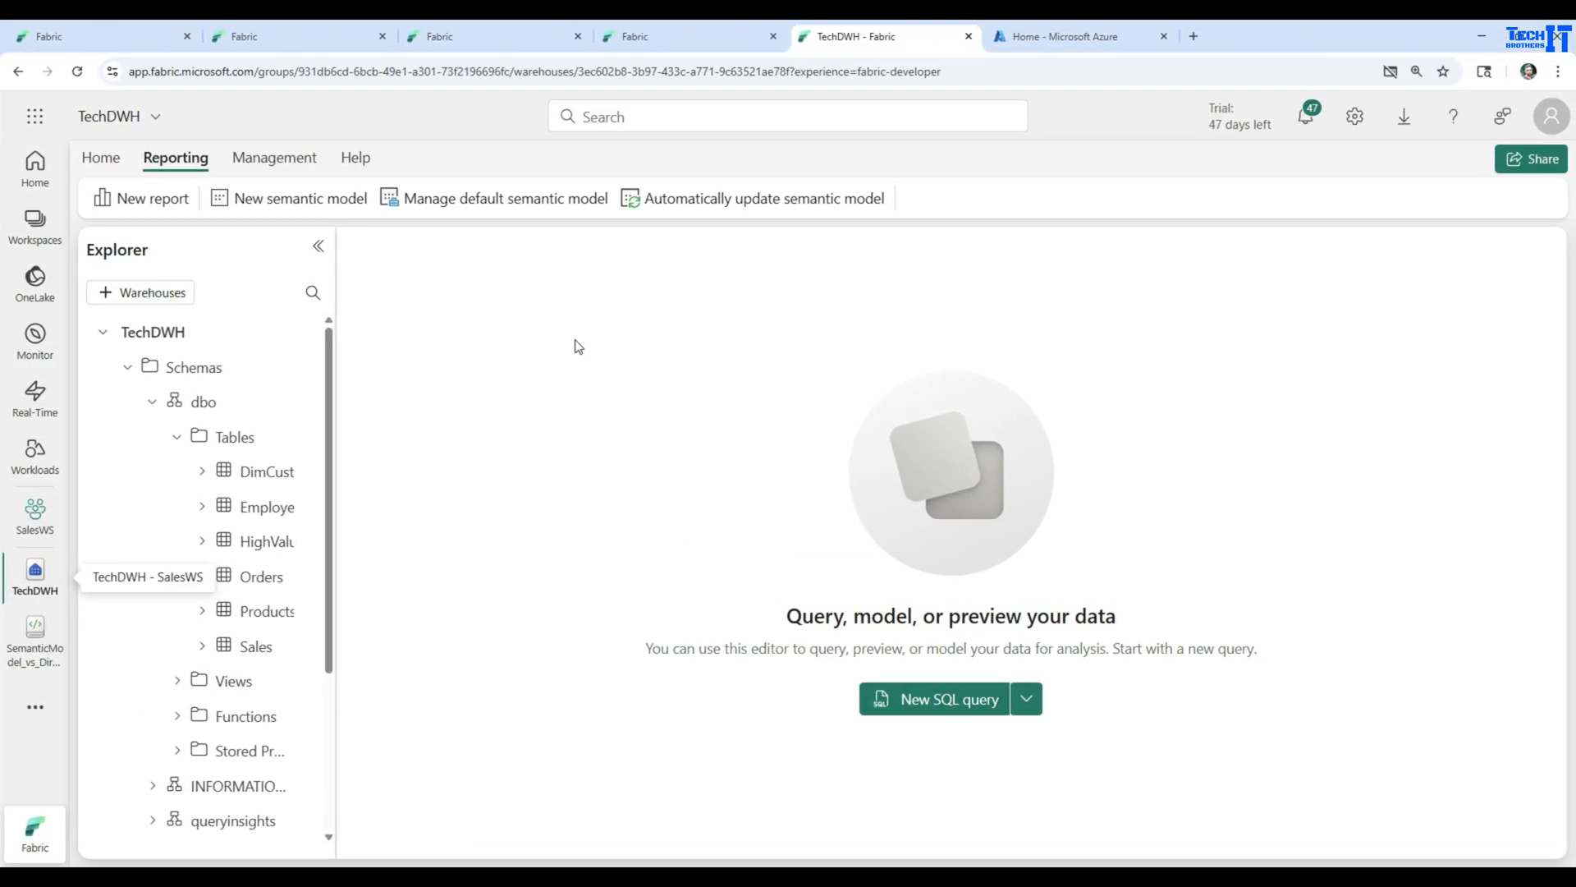
click(740, 211)
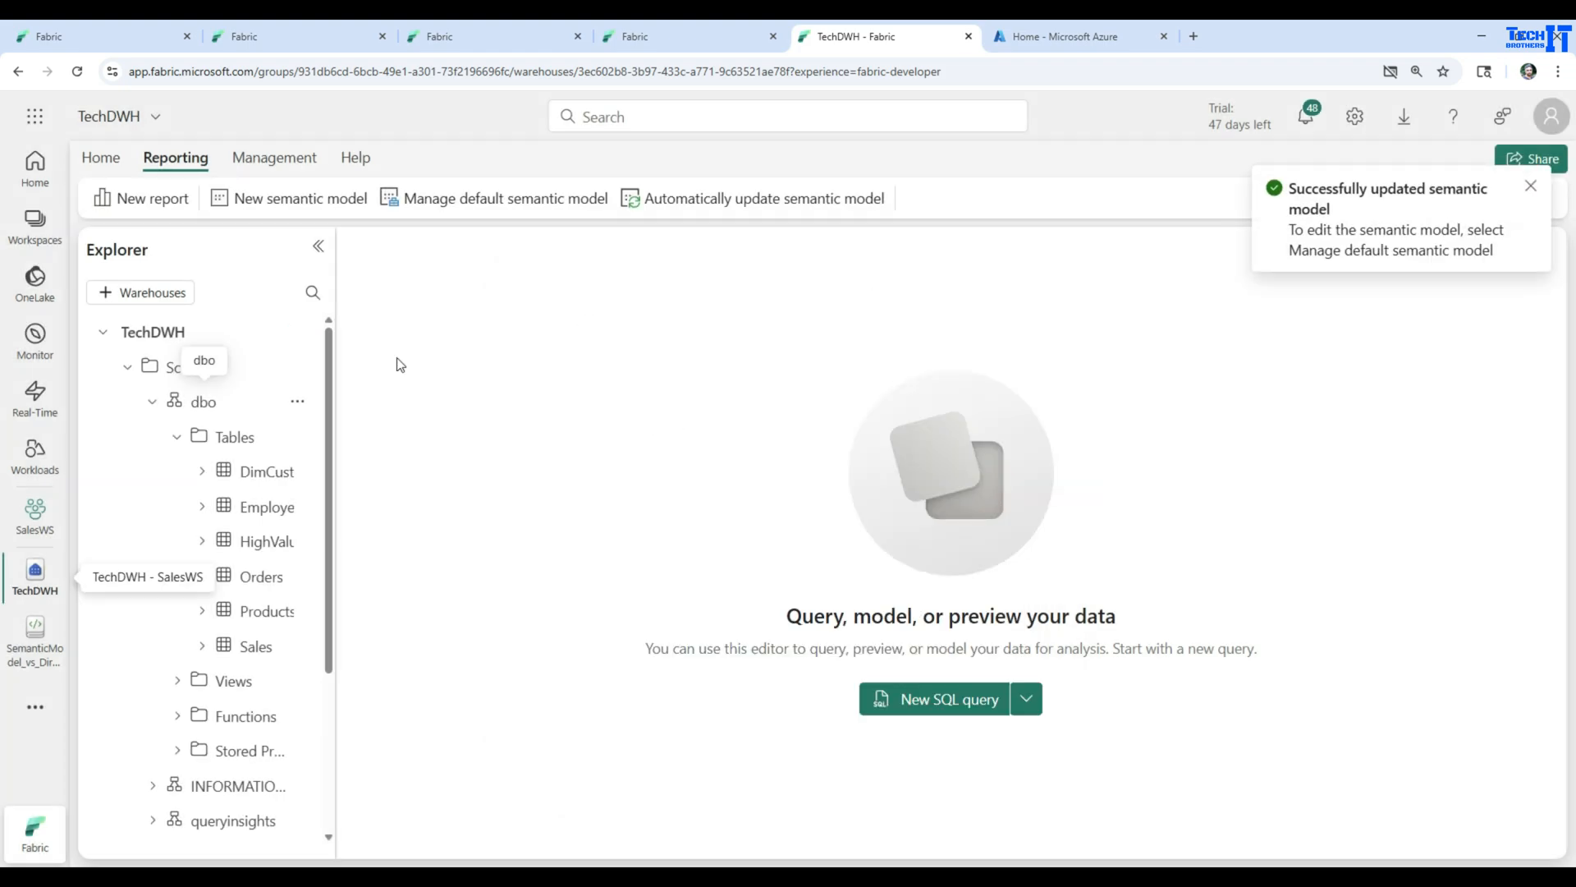
Step: Locate SalesSM in the SalesWS workspace, open its data model, and collapse the Properties pane to widen the diagram
click(36, 238)
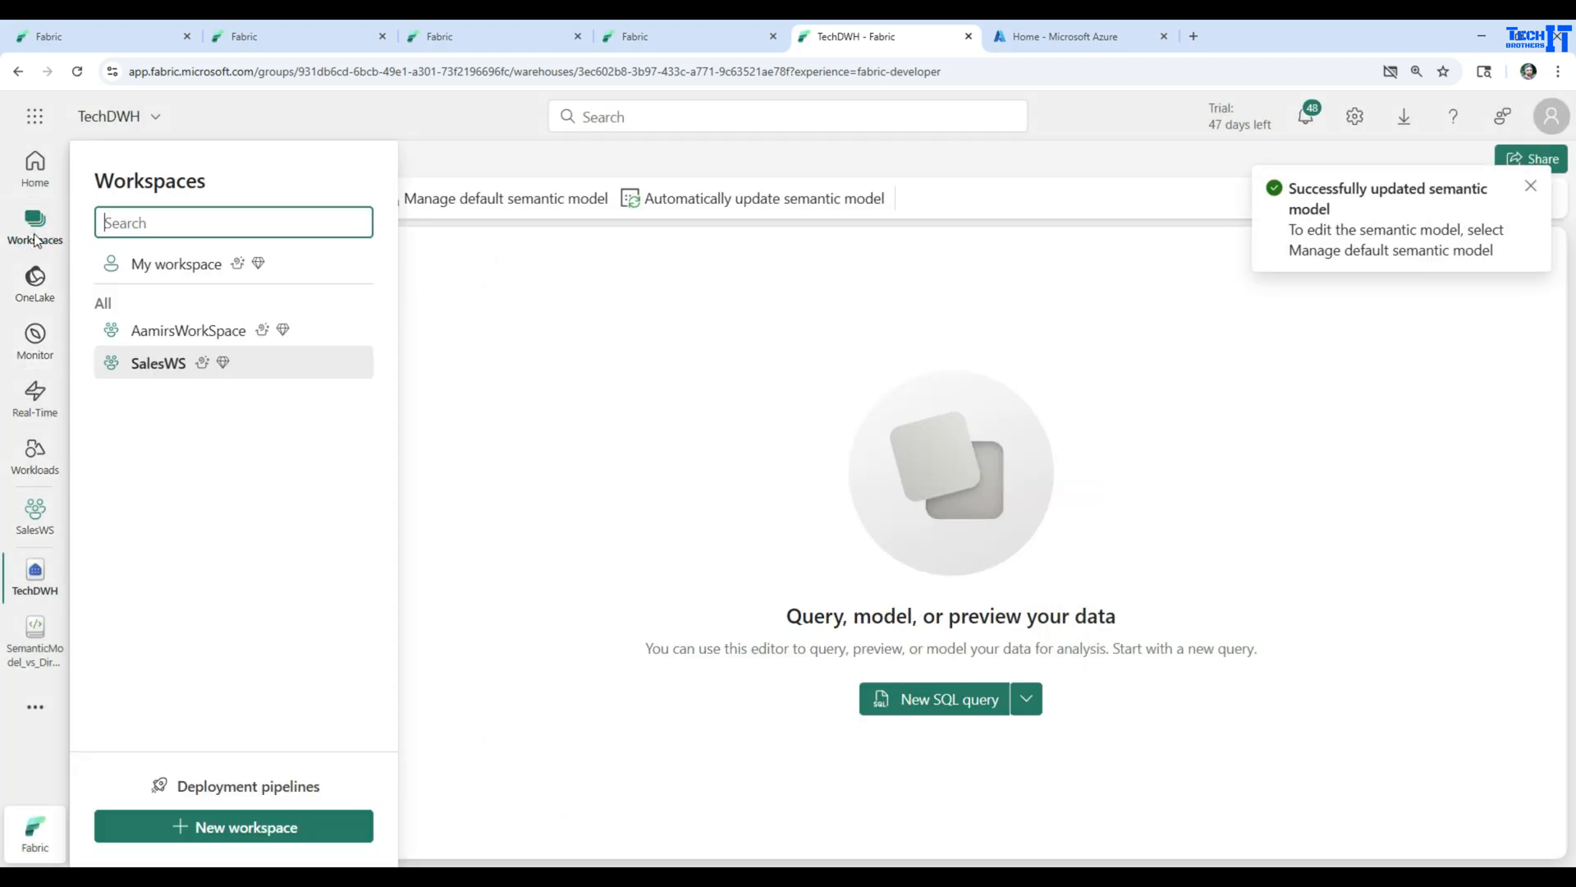
click(159, 367)
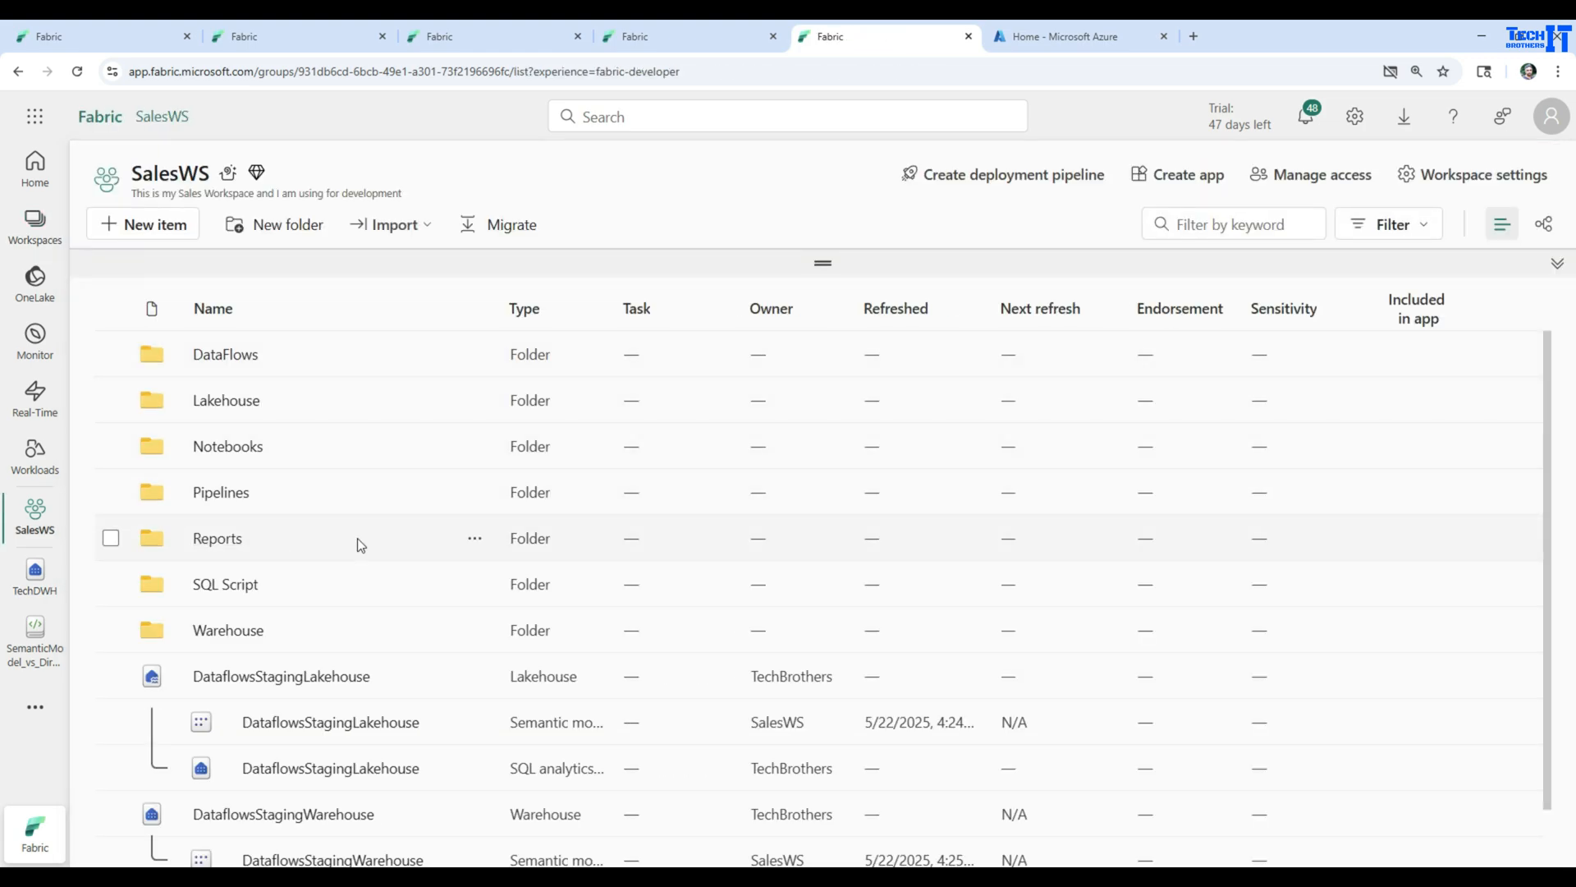
scroll(362, 533, down, 1)
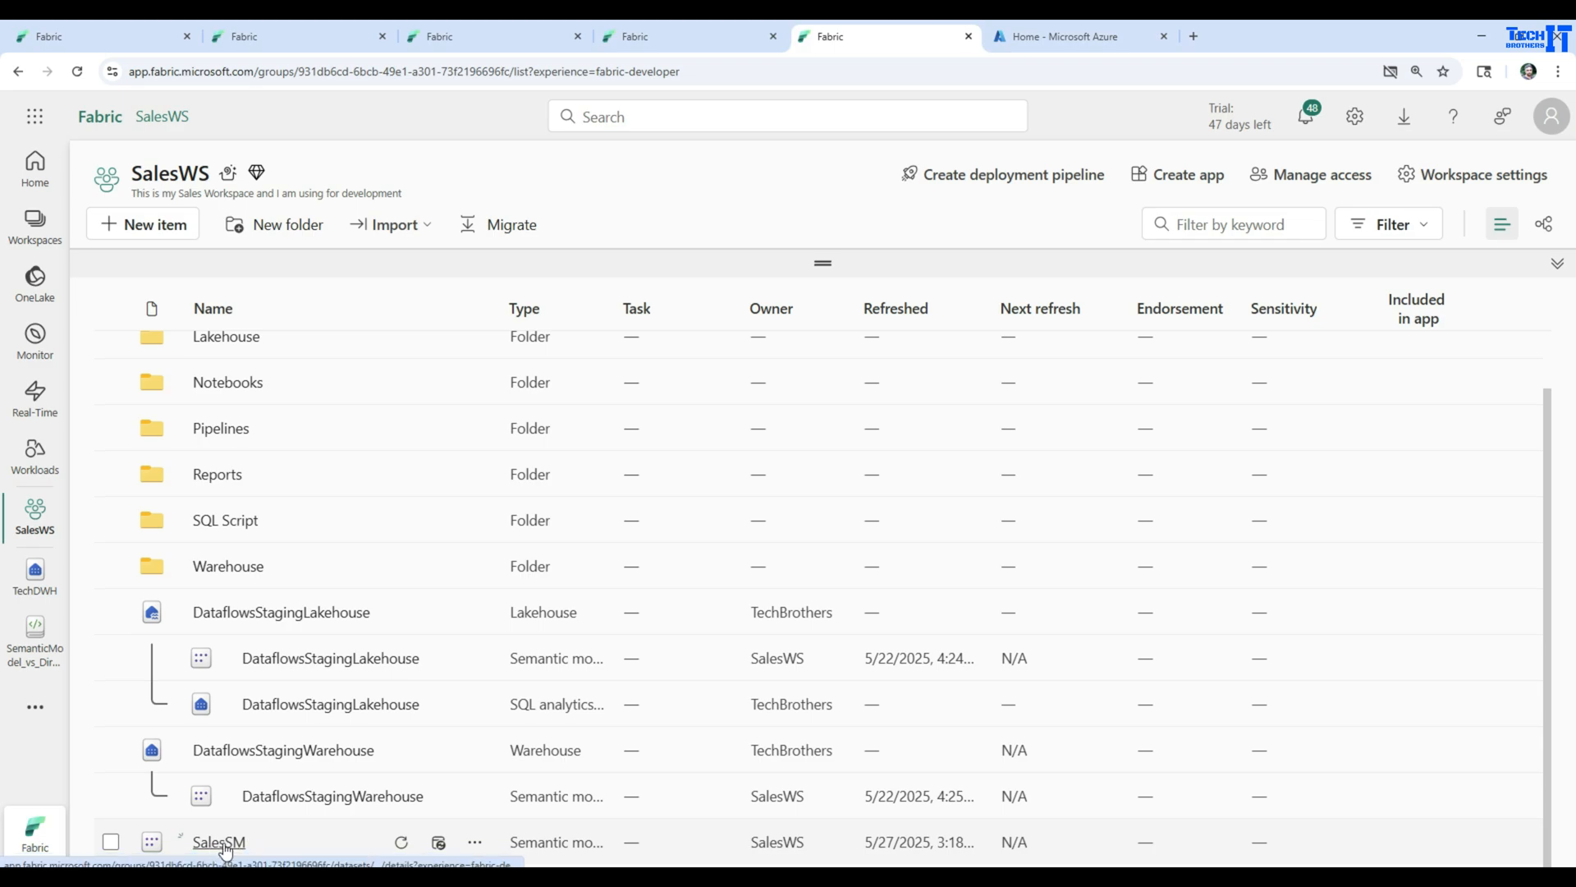
click(476, 843)
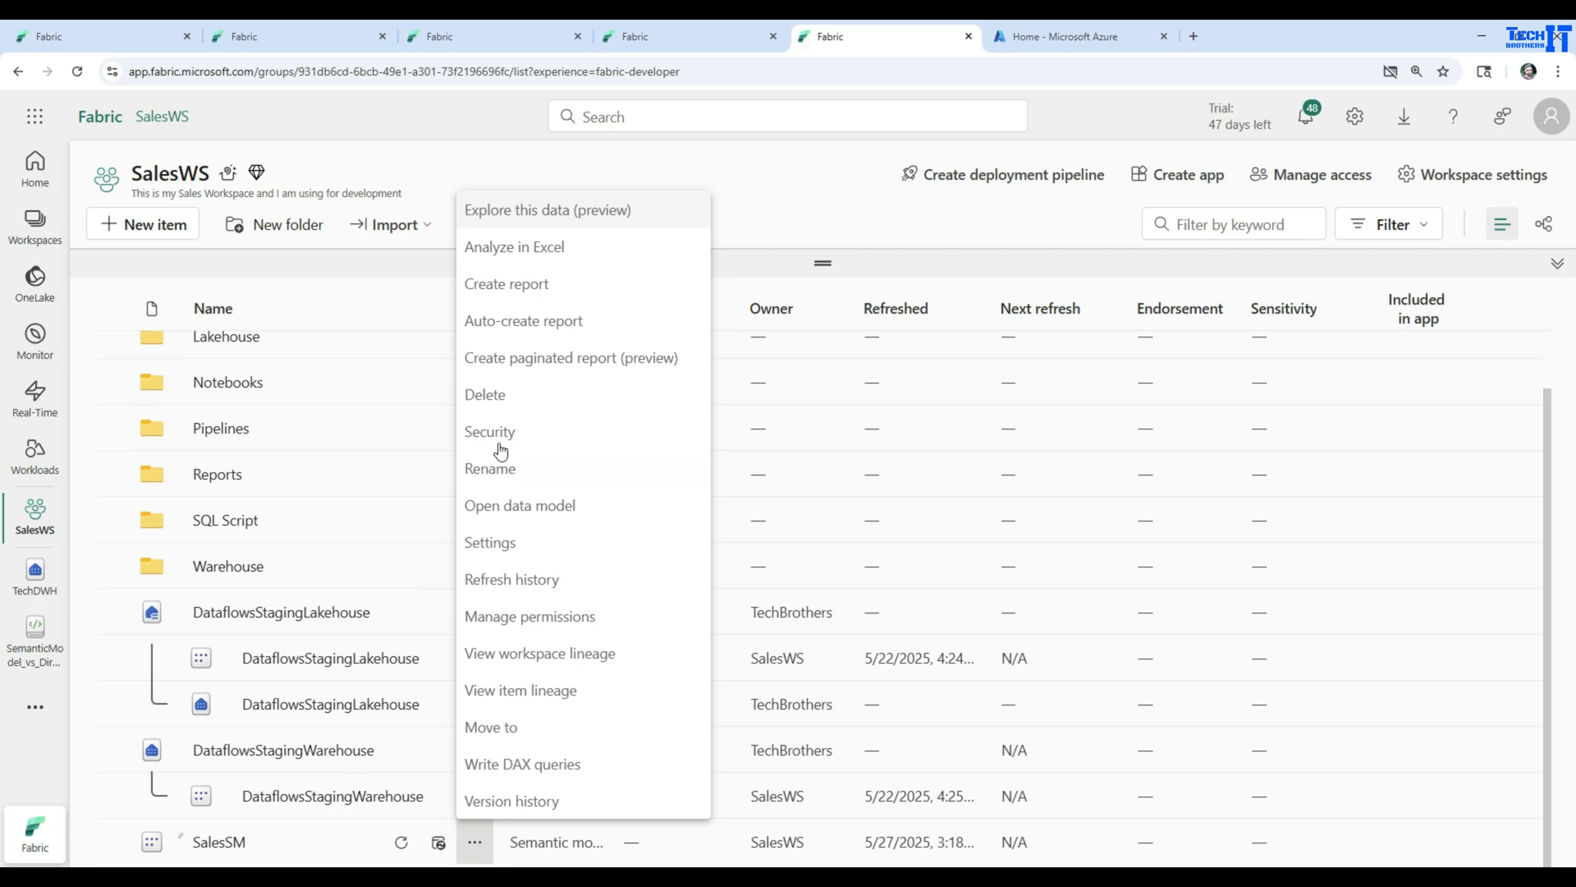
click(223, 843)
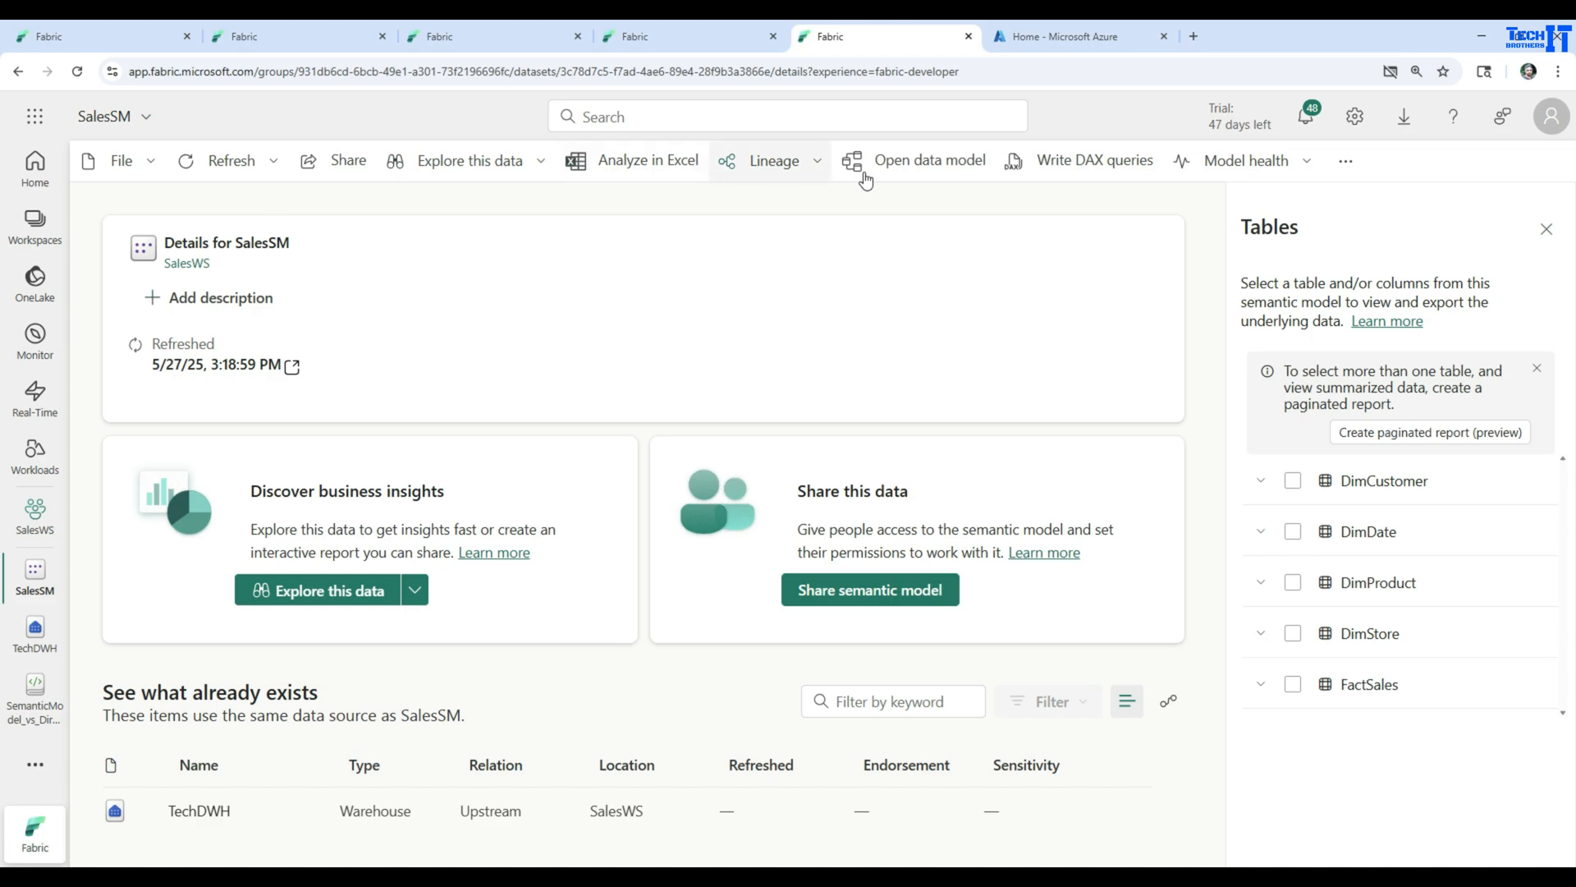
click(920, 172)
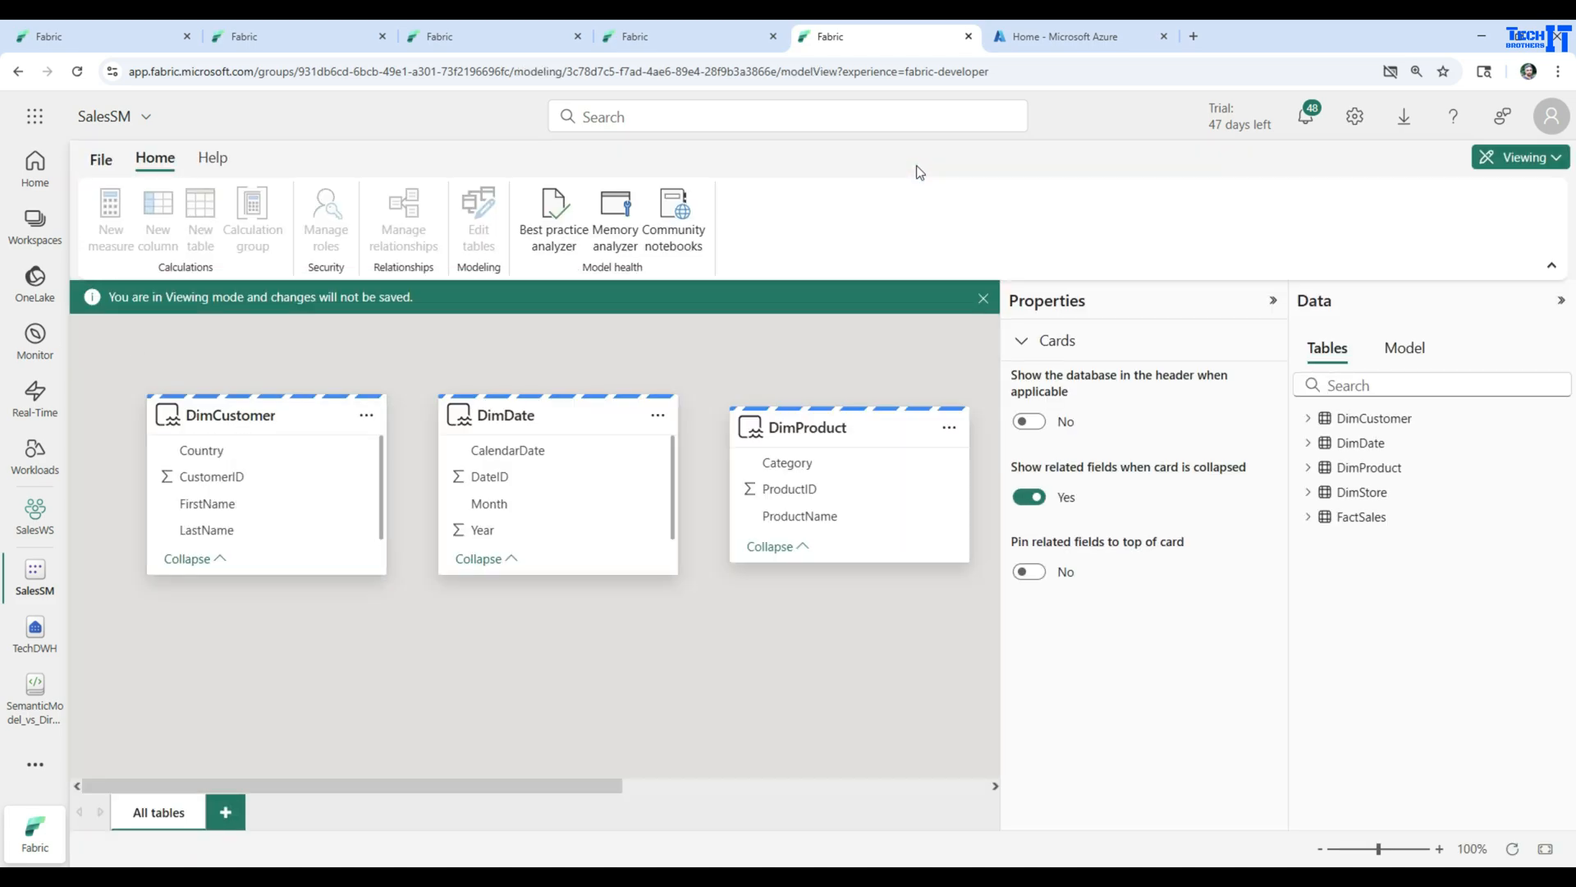
click(1273, 300)
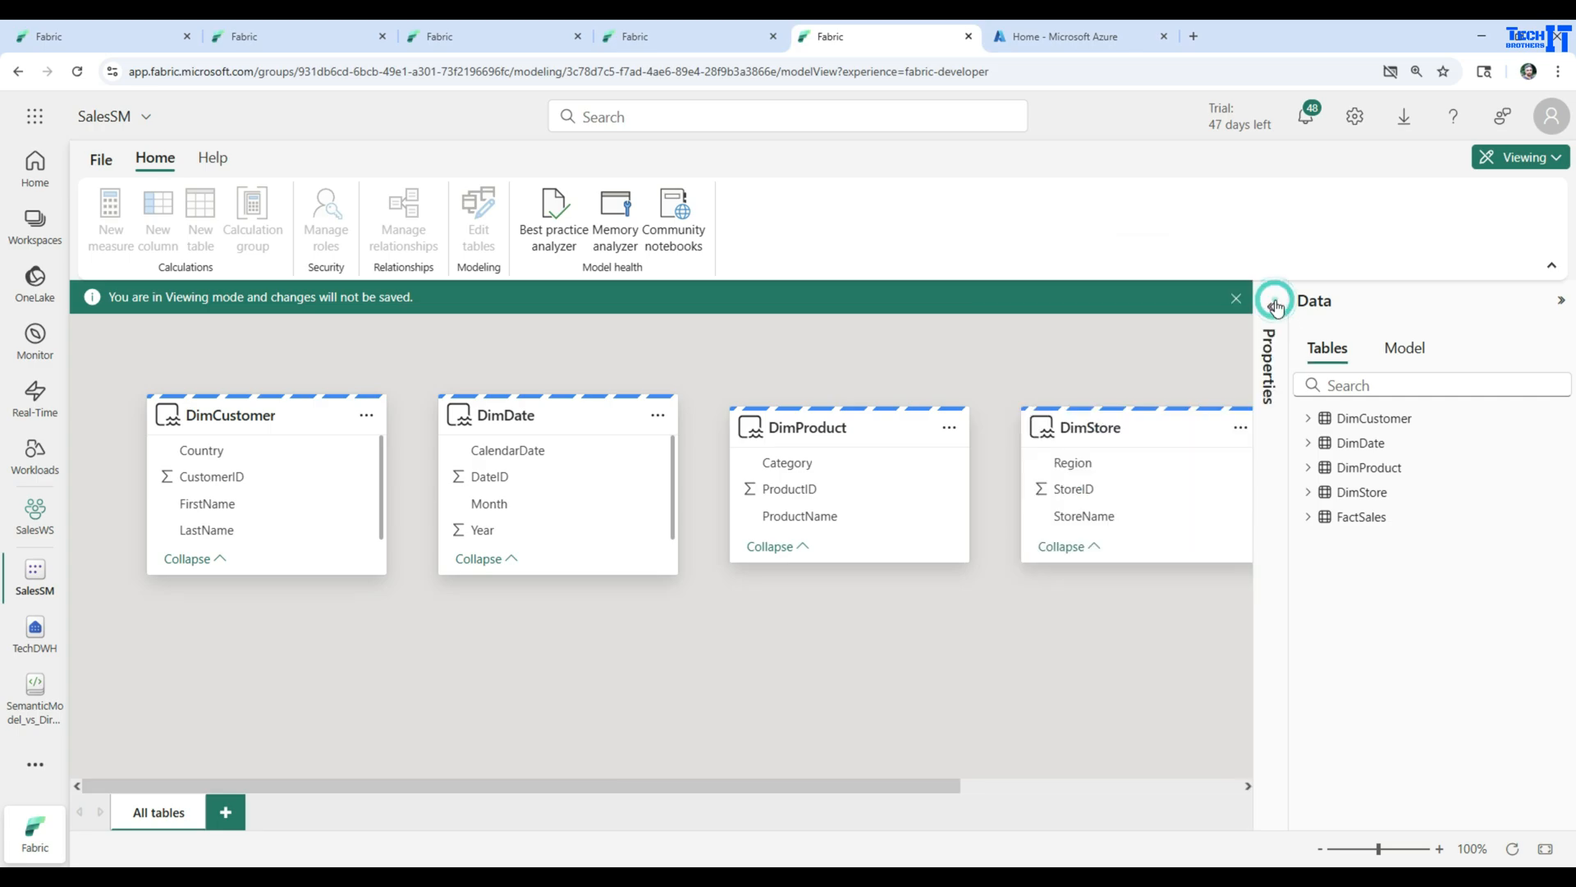
Step: Place the FactSales table below the dimension tables in the diagram while the model is in Viewing mode
drag(698, 788, 1041, 770)
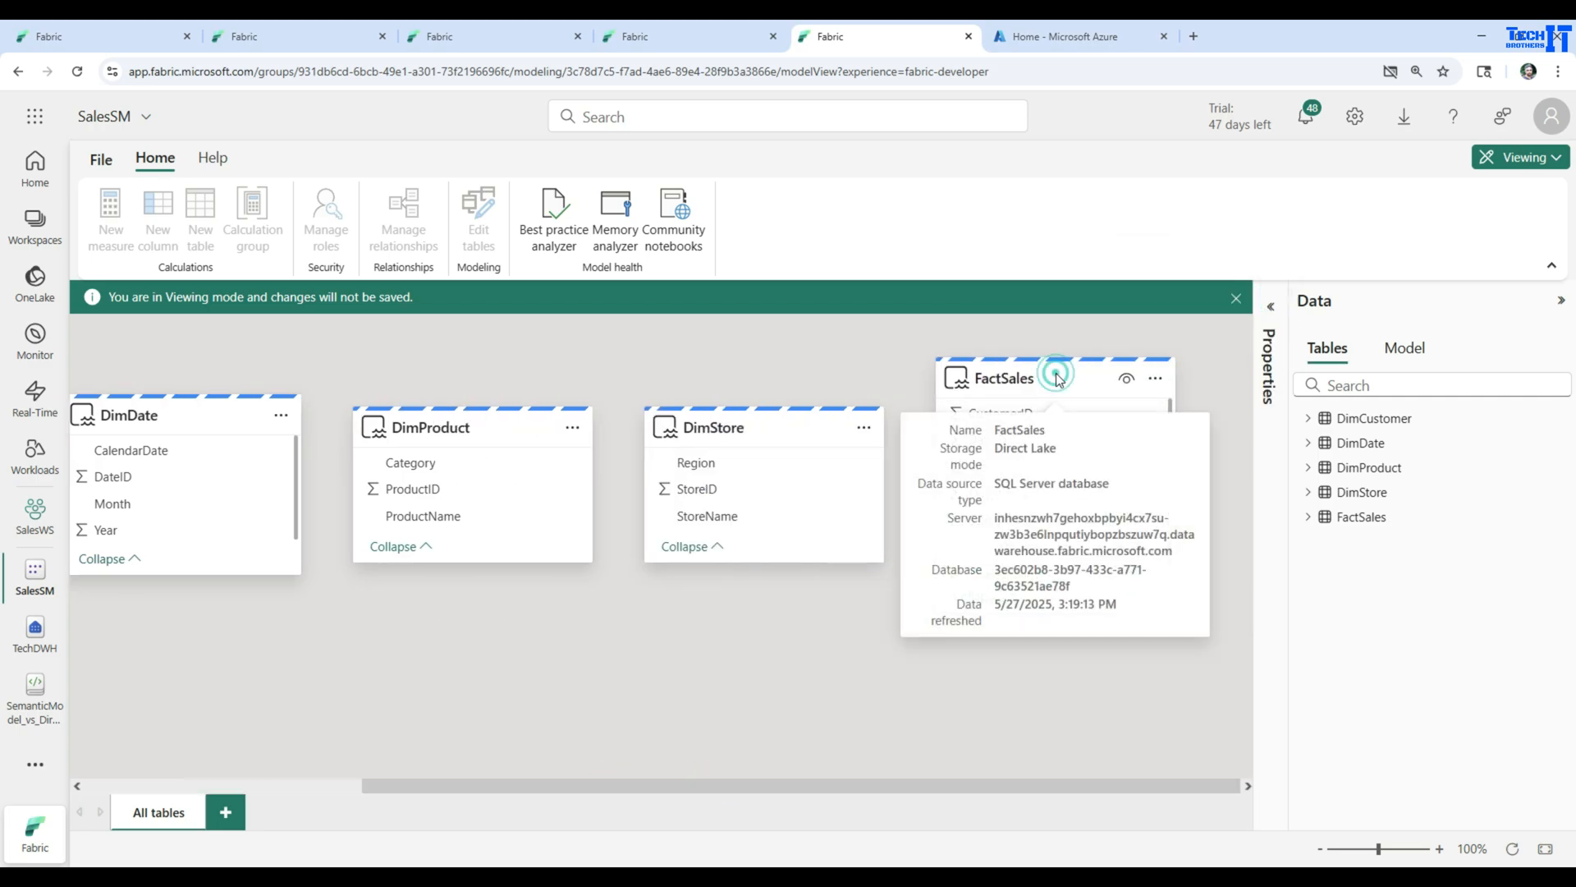
drag(965, 395, 598, 652)
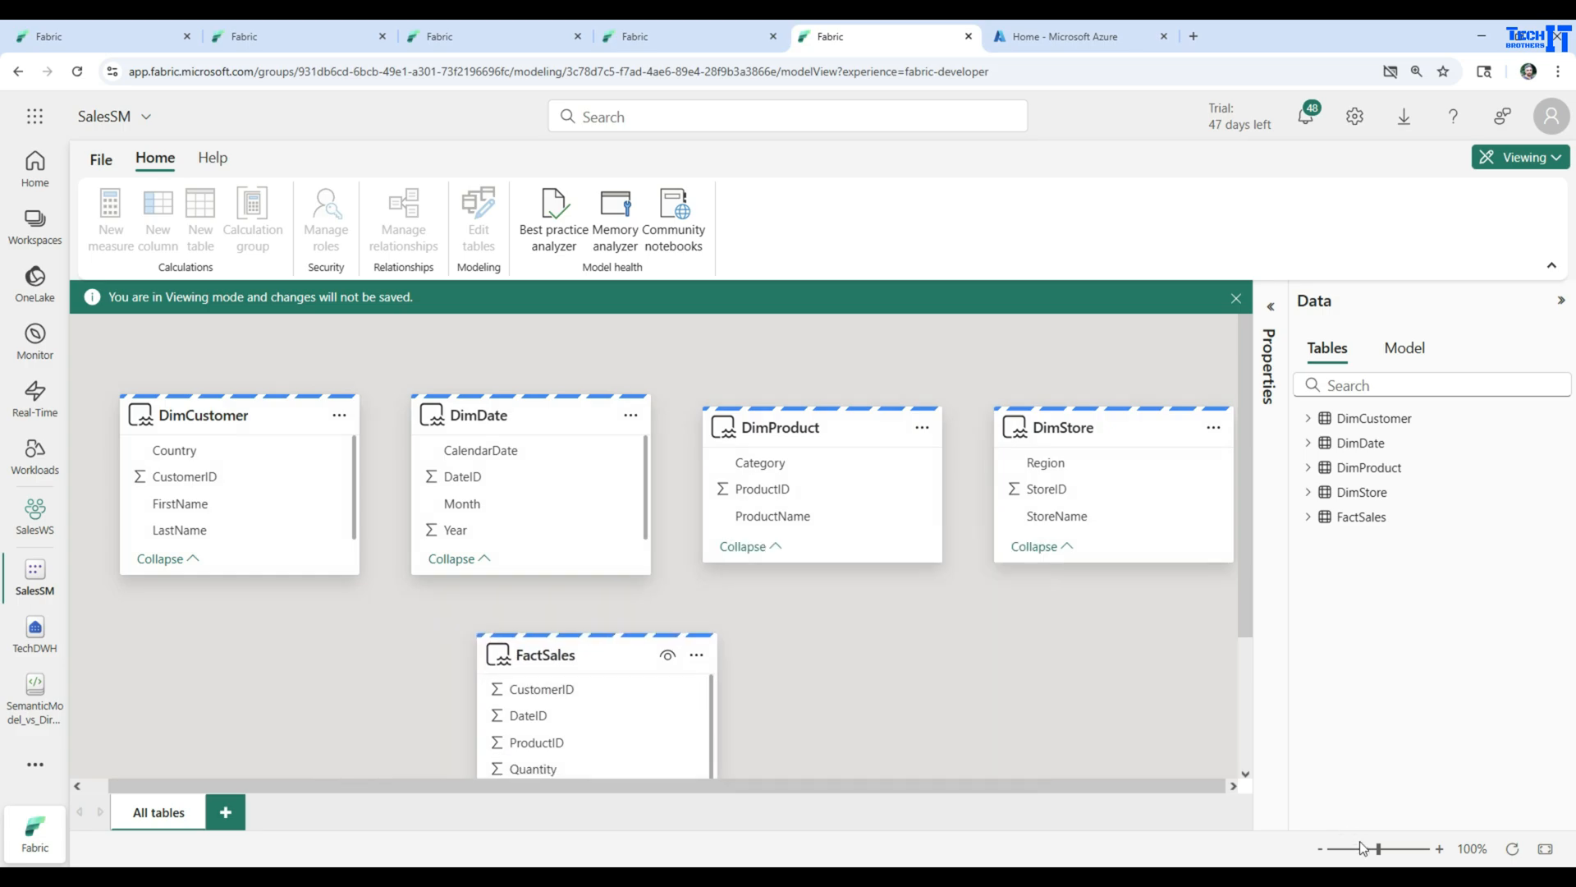
mouse_move(1382, 854)
mouse_down()
mouse_move(1415, 848)
mouse_move(1363, 851)
mouse_up()
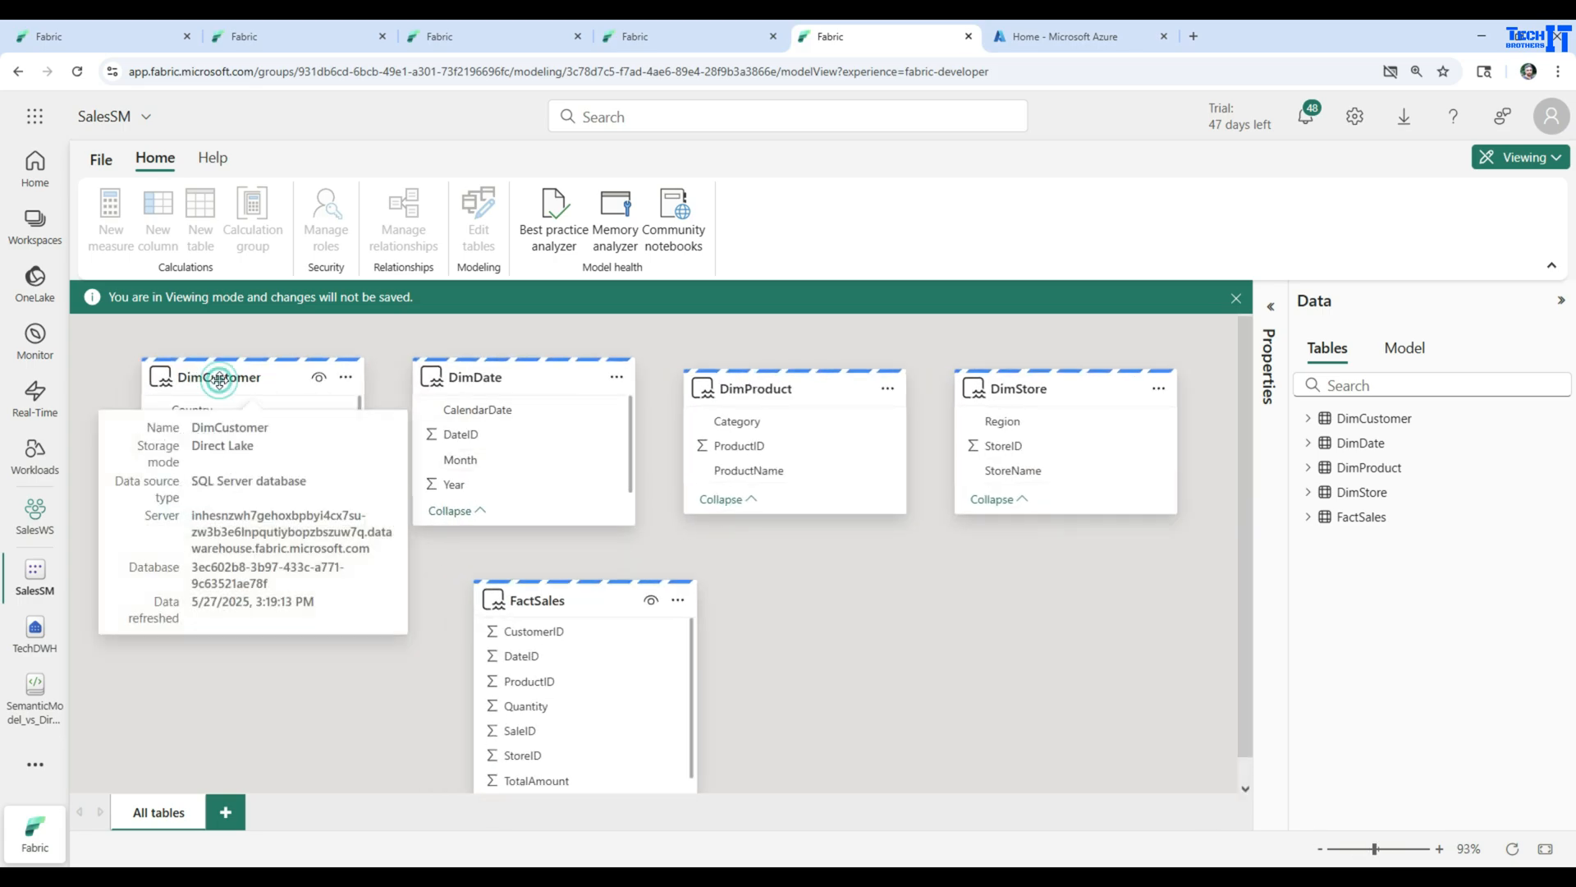
Step: Try to relate DimCustomer's CustomerID to FactSales' CustomerID while the model is in Viewing mode
click(264, 374)
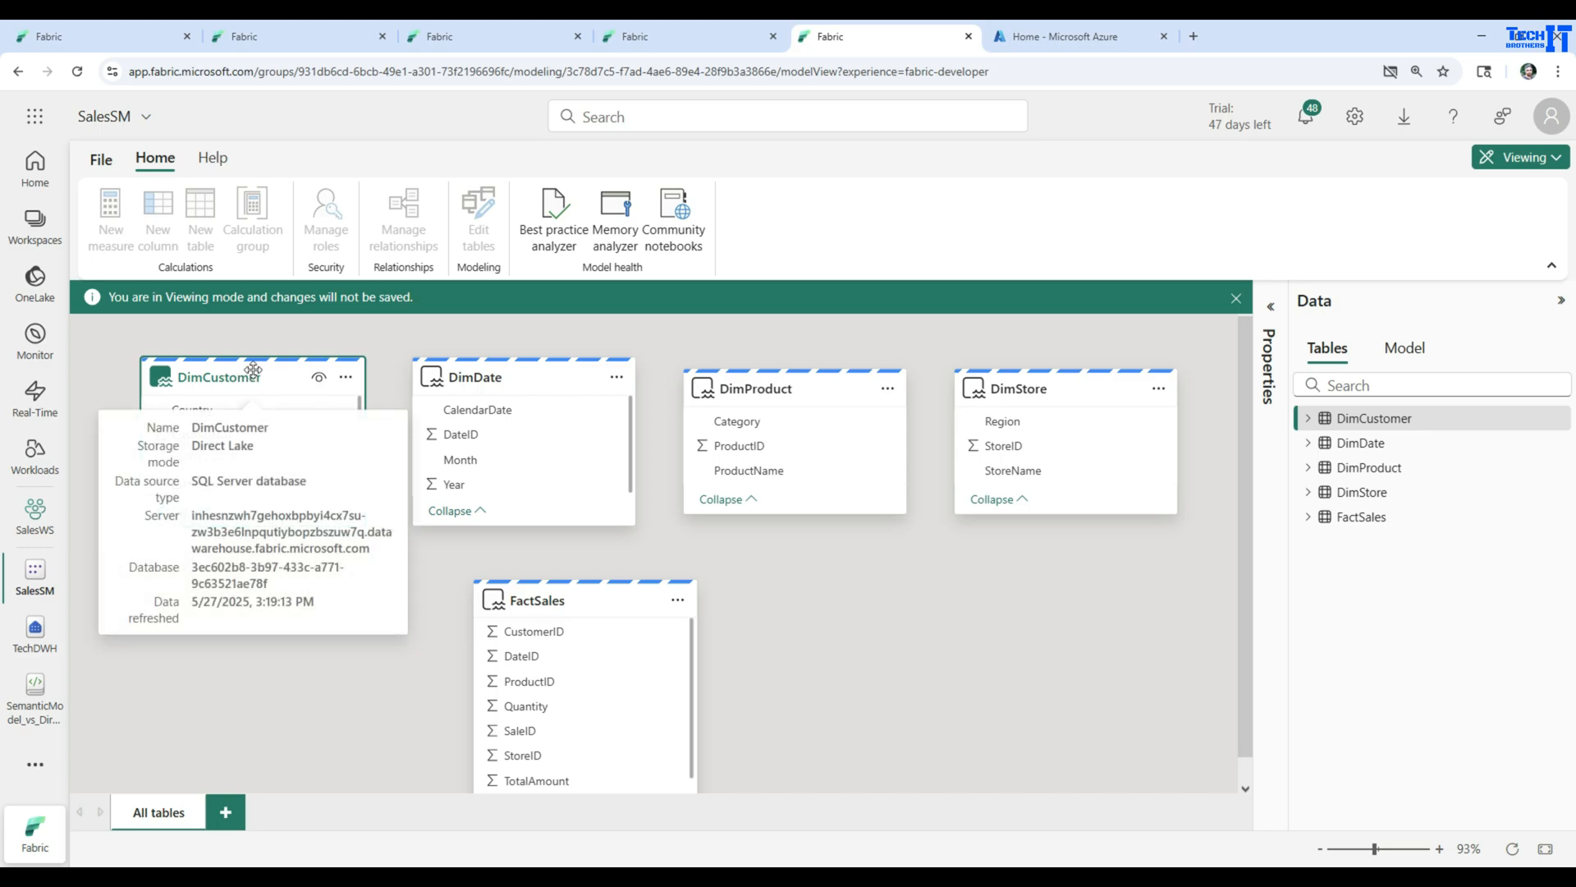
mouse_move(489, 376)
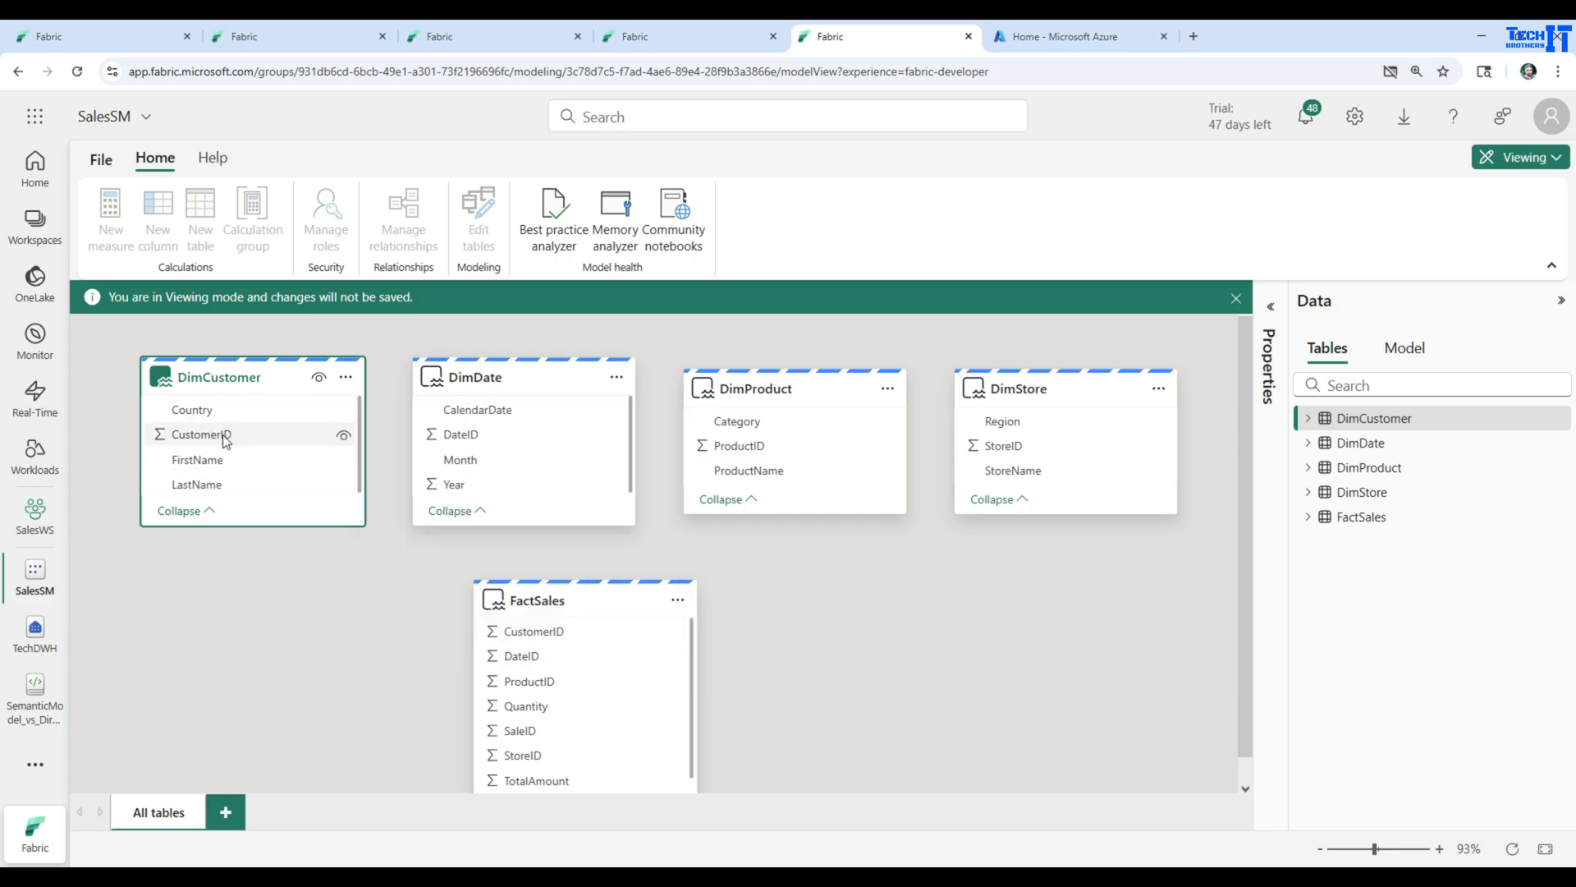
mouse_move(229, 424)
drag(338, 435, 577, 640)
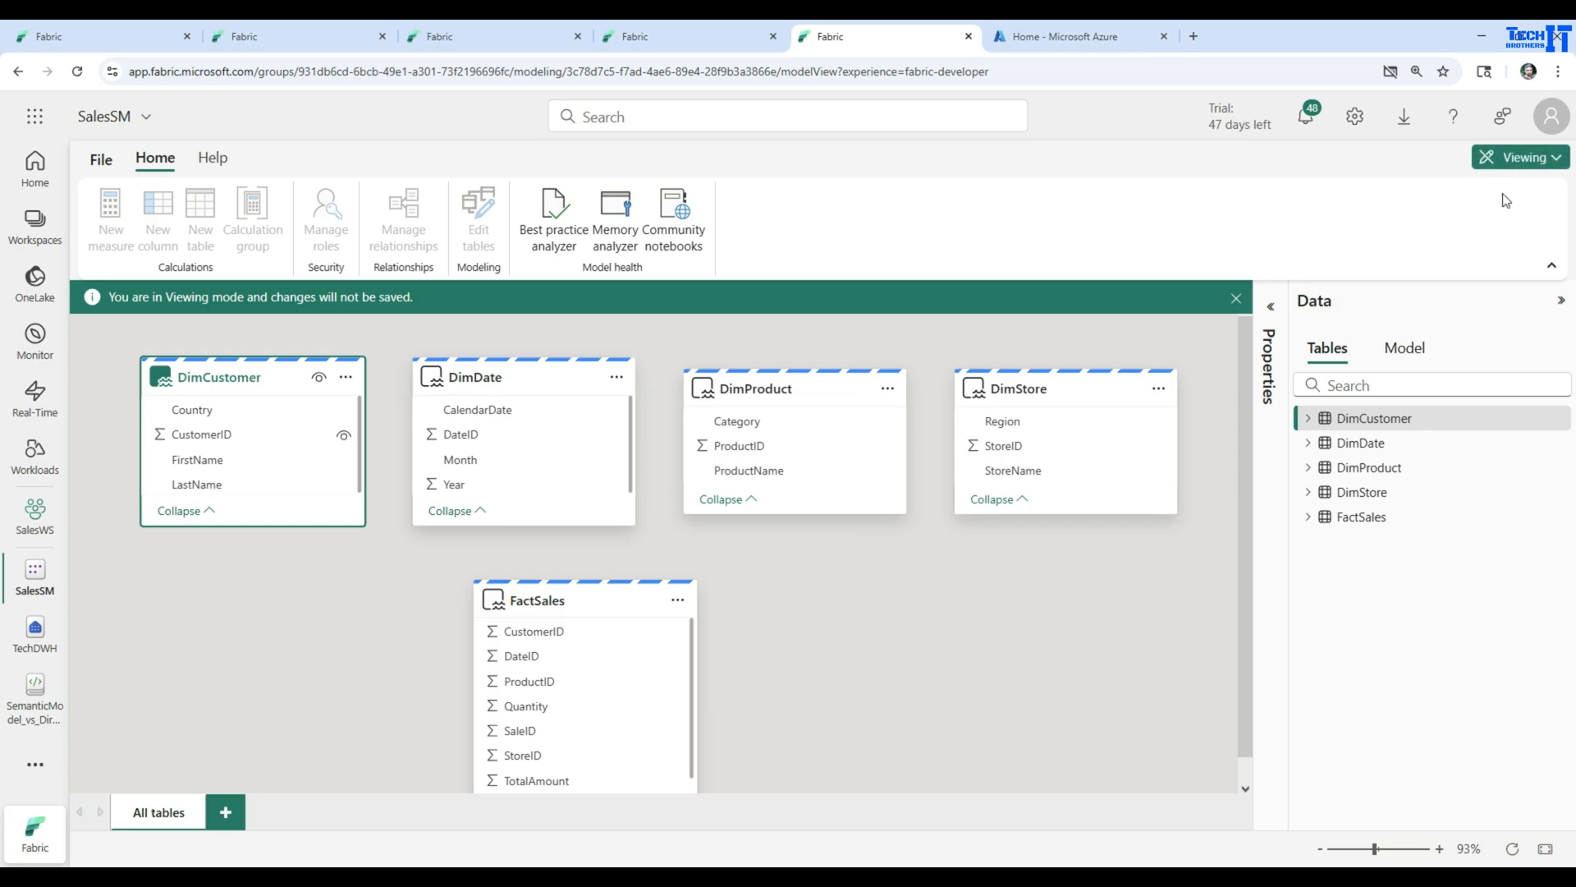
Step: Switch the SalesSM model to Editing mode and place the FactSales table below the dimension tables
click(1526, 161)
click(1393, 207)
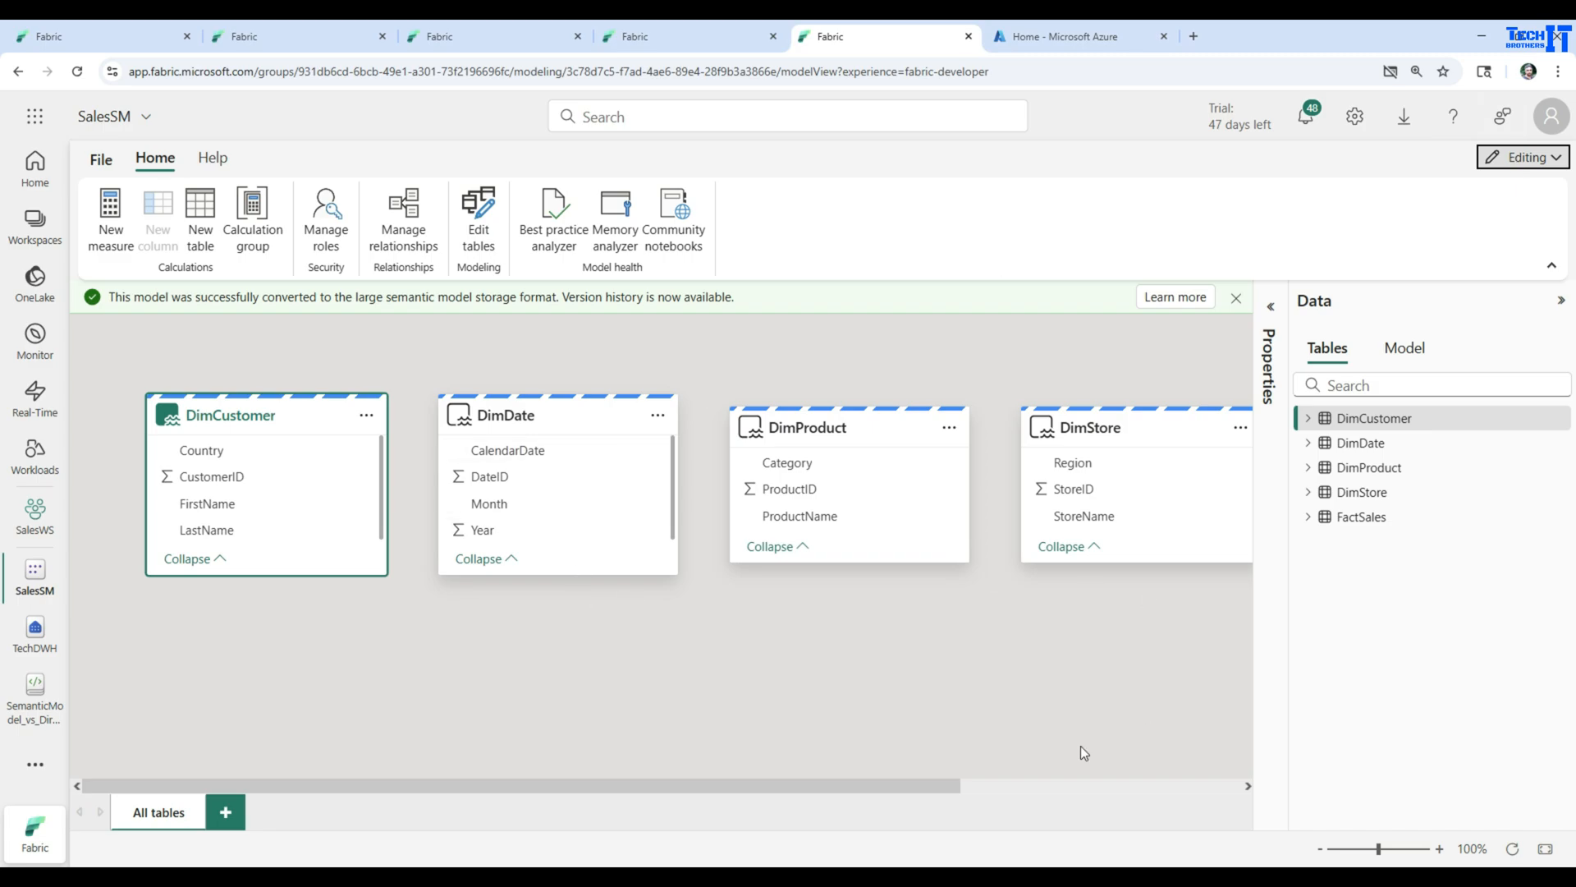
drag(915, 791, 1174, 767)
drag(1082, 383, 552, 649)
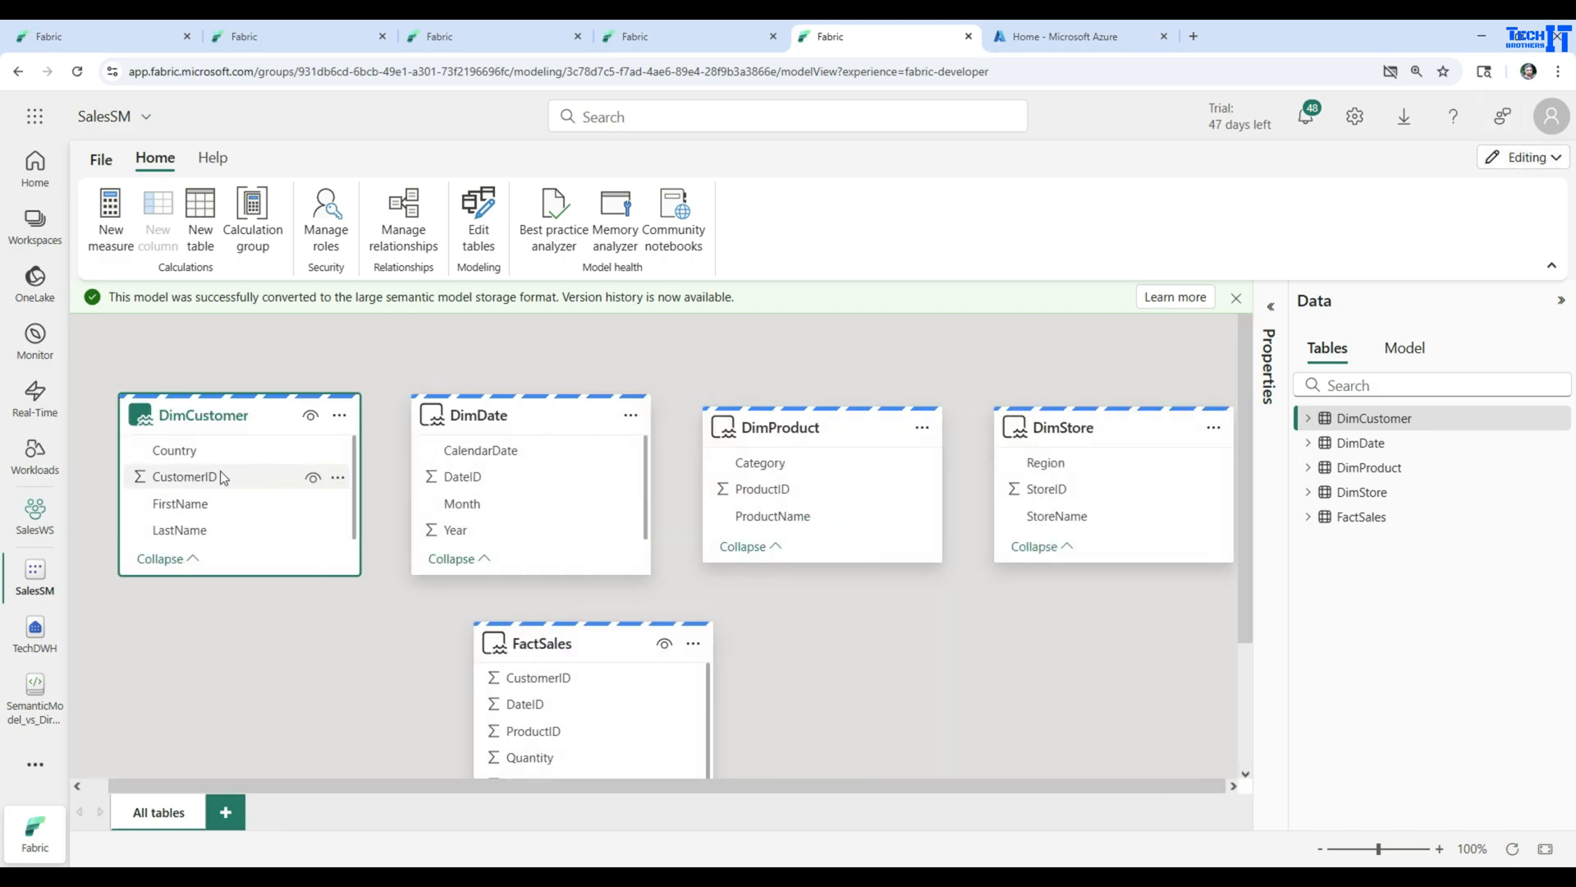
Step: Create an active one-to-many (1:*) relationship from DimCustomer to FactSales on CustomerID, with single cross-filter direction
drag(225, 482, 585, 683)
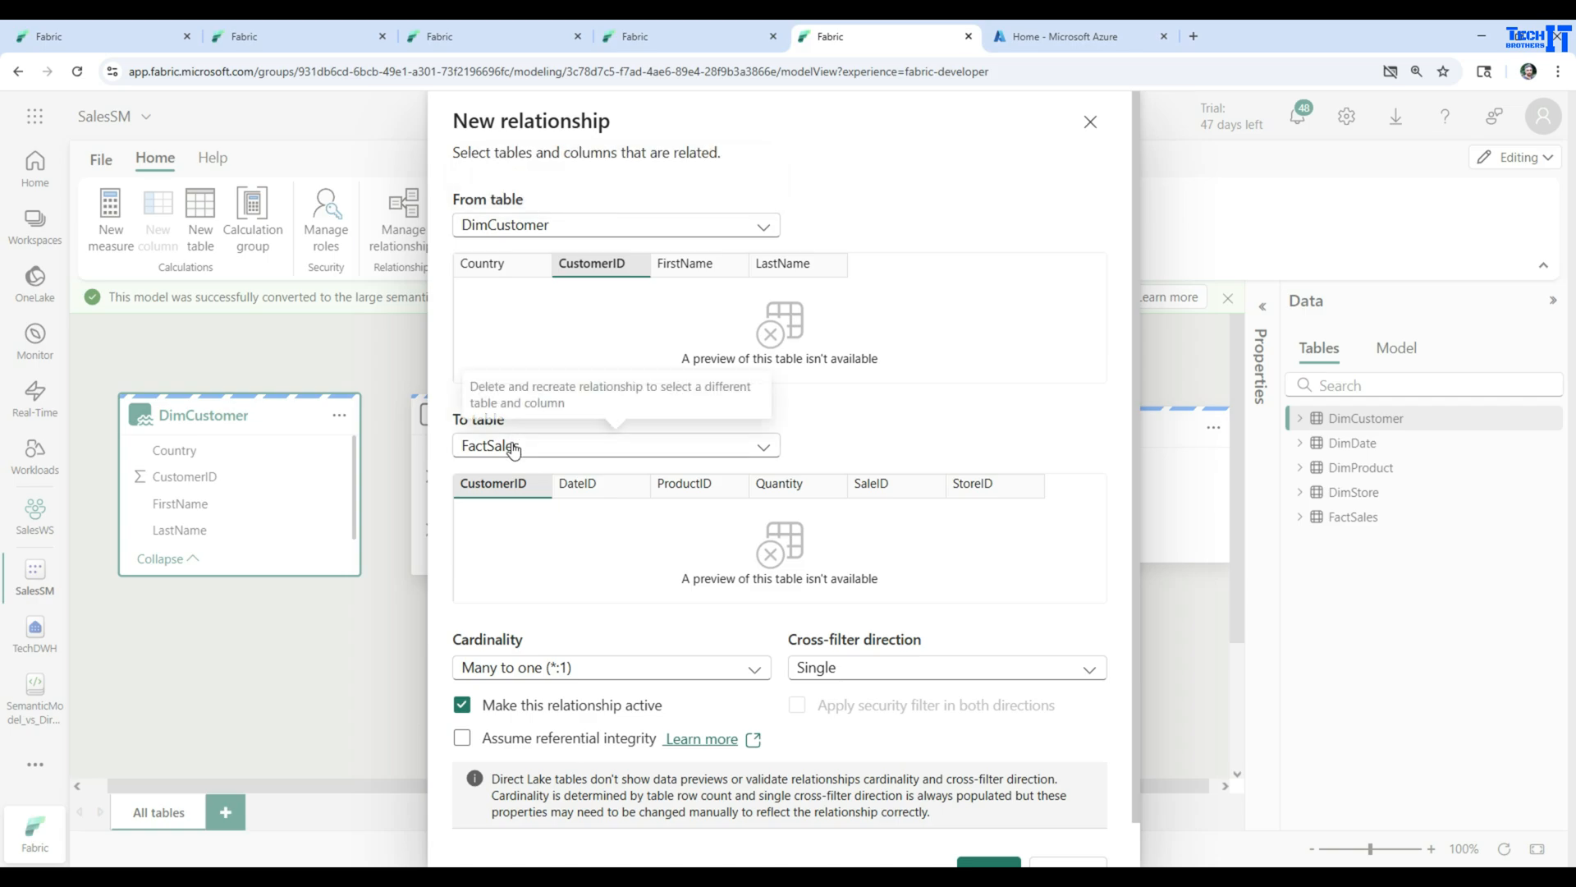
click(567, 670)
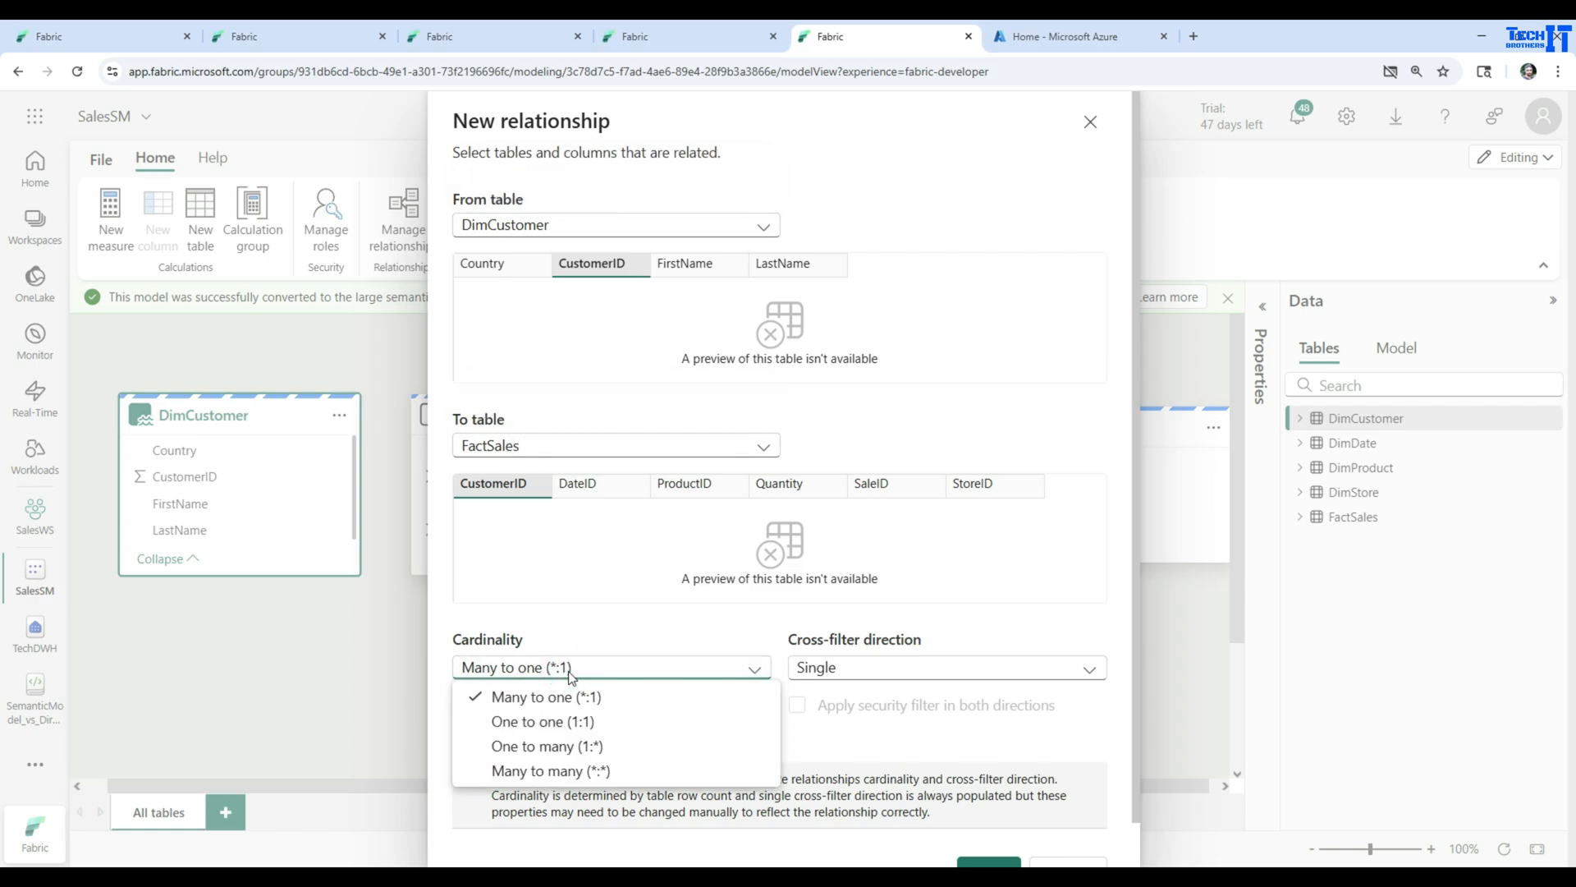
click(532, 747)
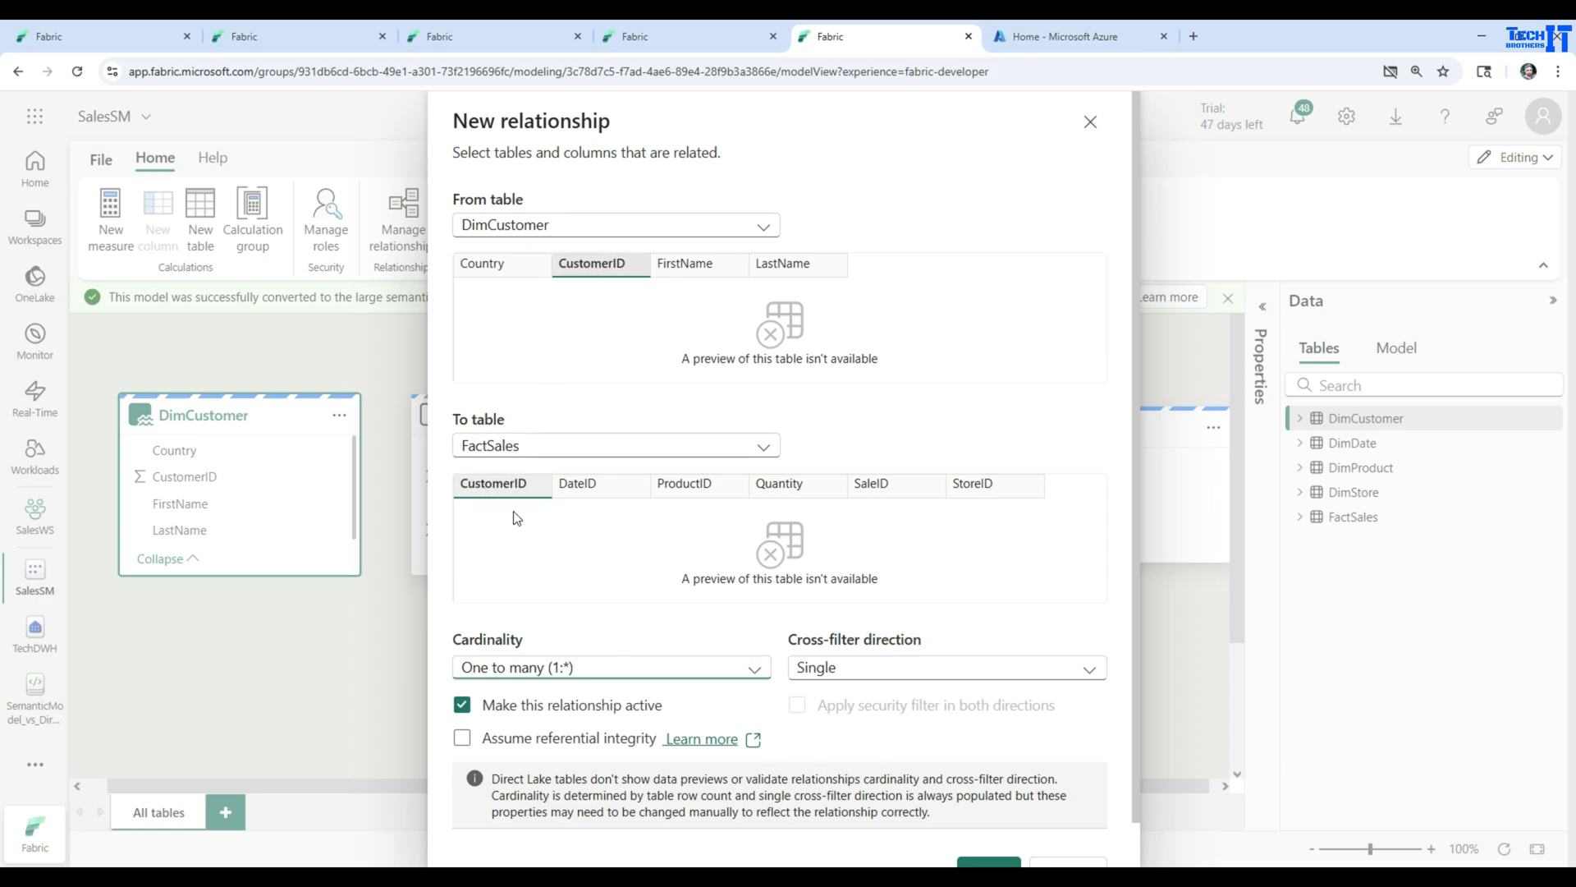
click(983, 862)
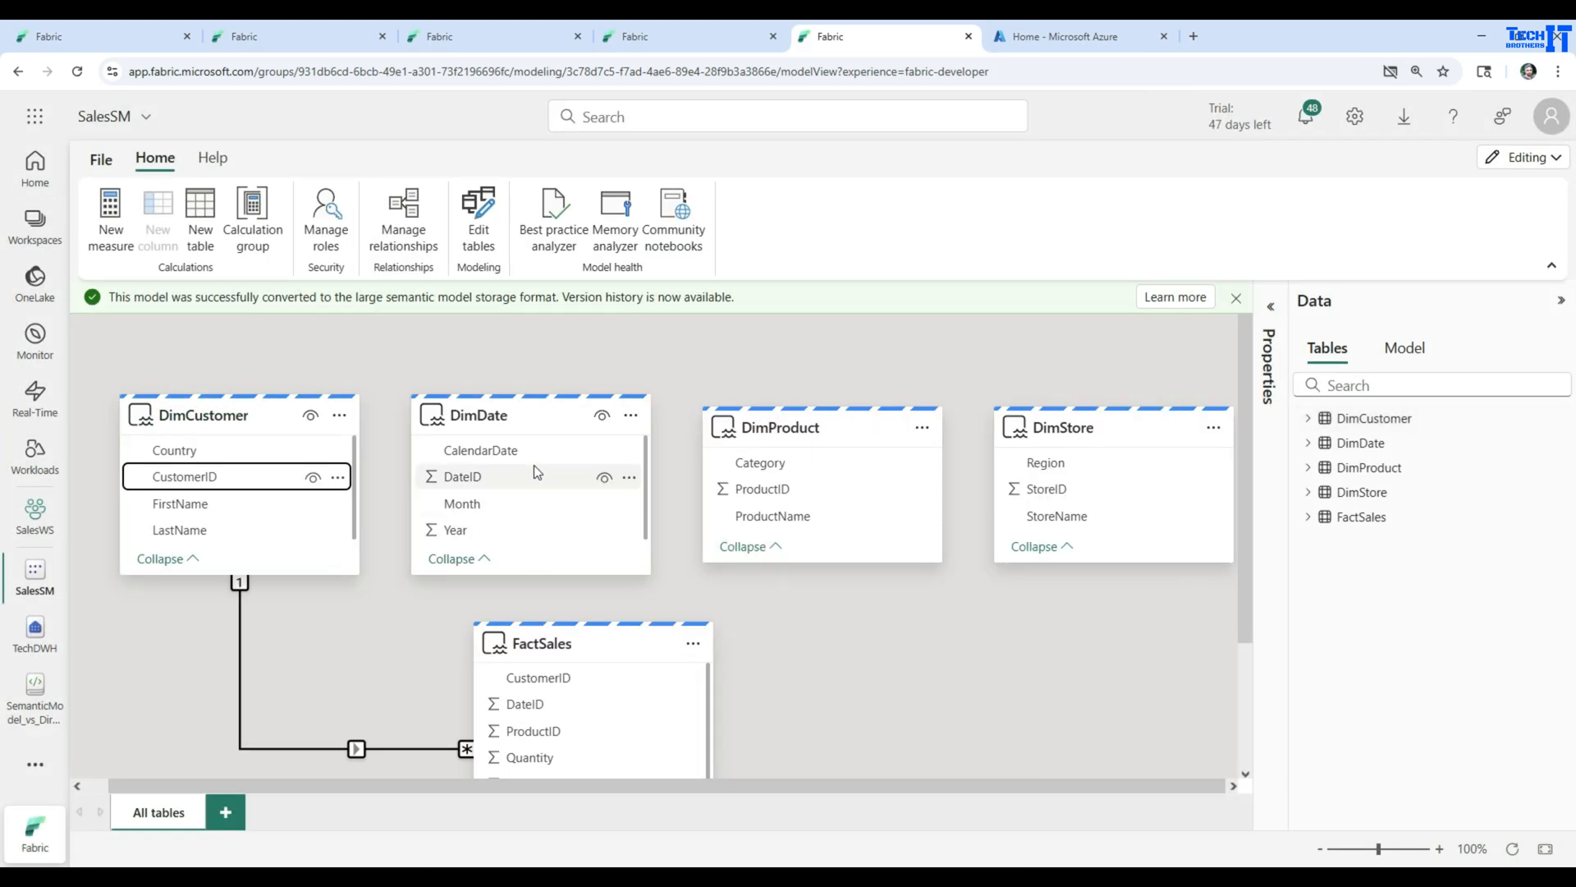
Step: Create an active one-to-many (1:*) relationship from DimDate to FactSales on DateID, with single cross-filter direction
mouse_move(498, 412)
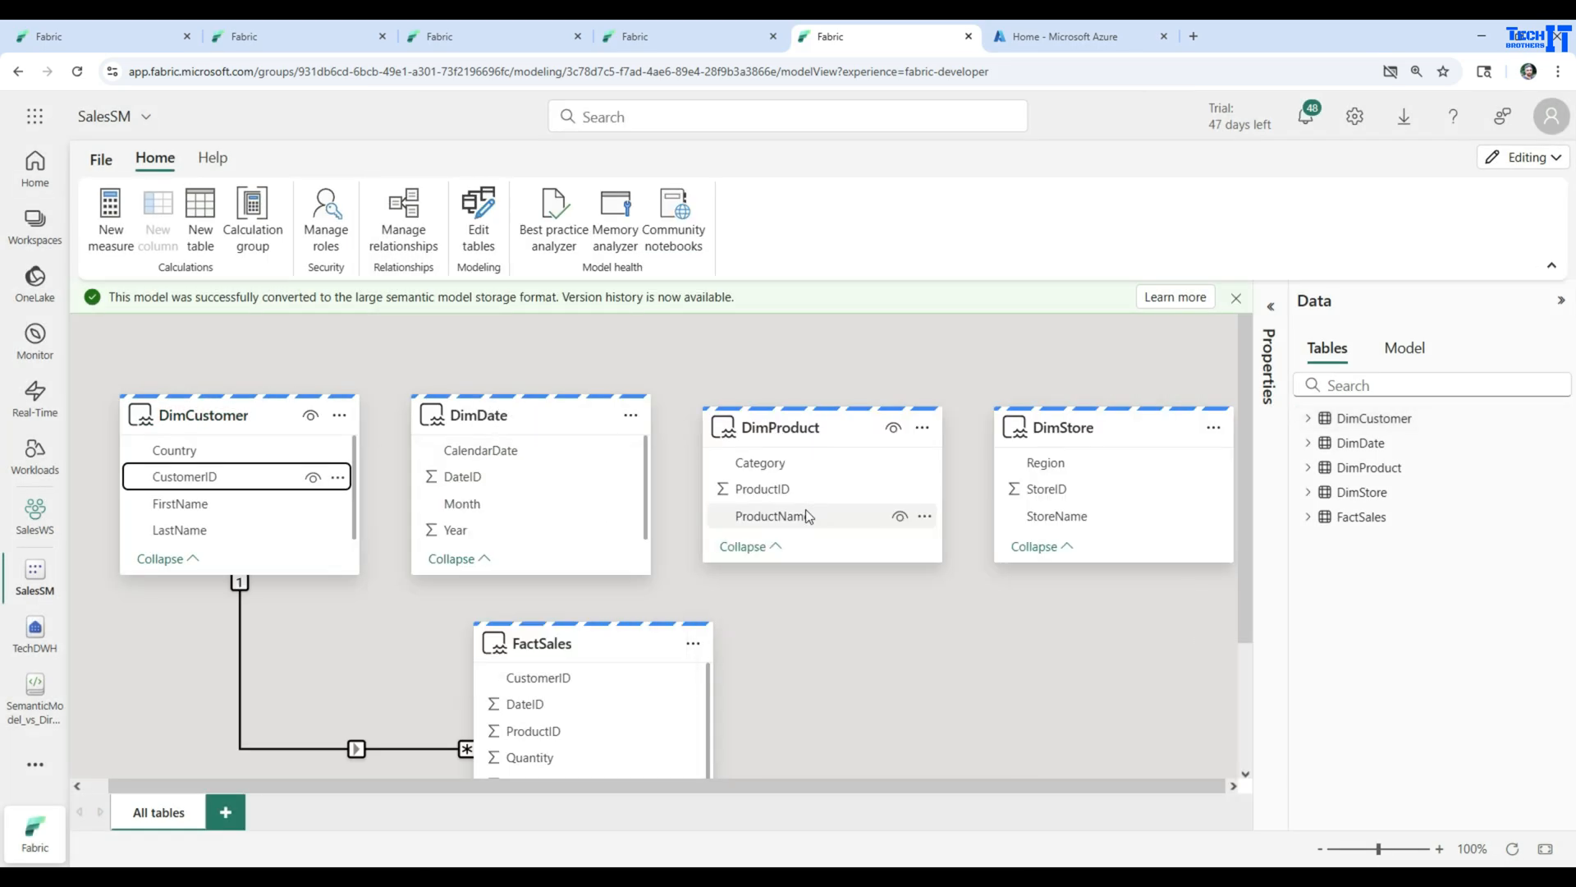
drag(518, 476, 620, 716)
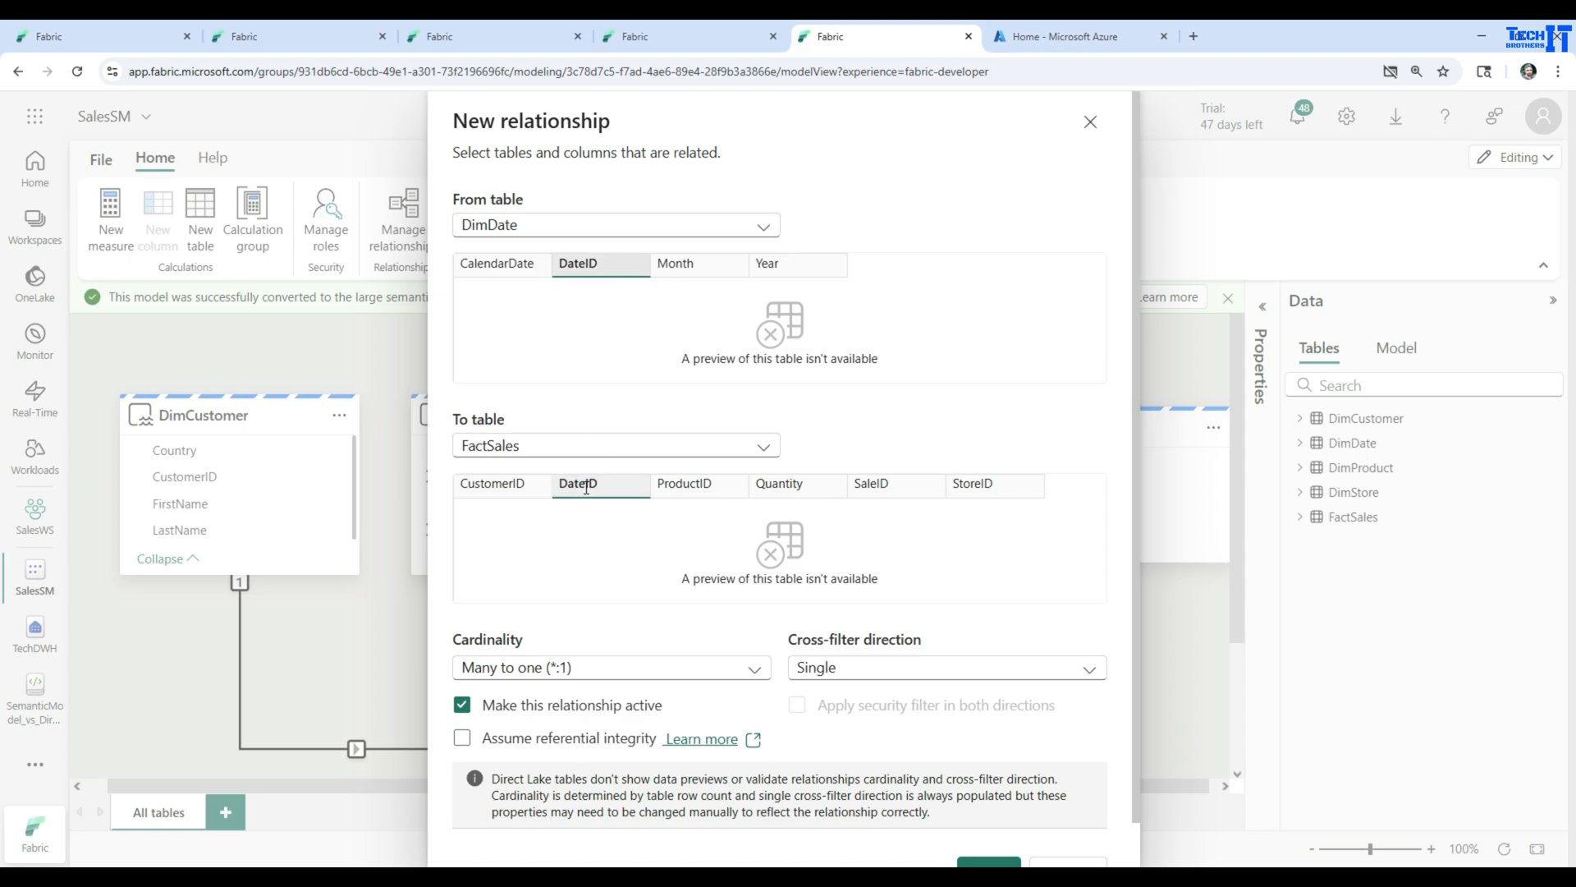
click(617, 669)
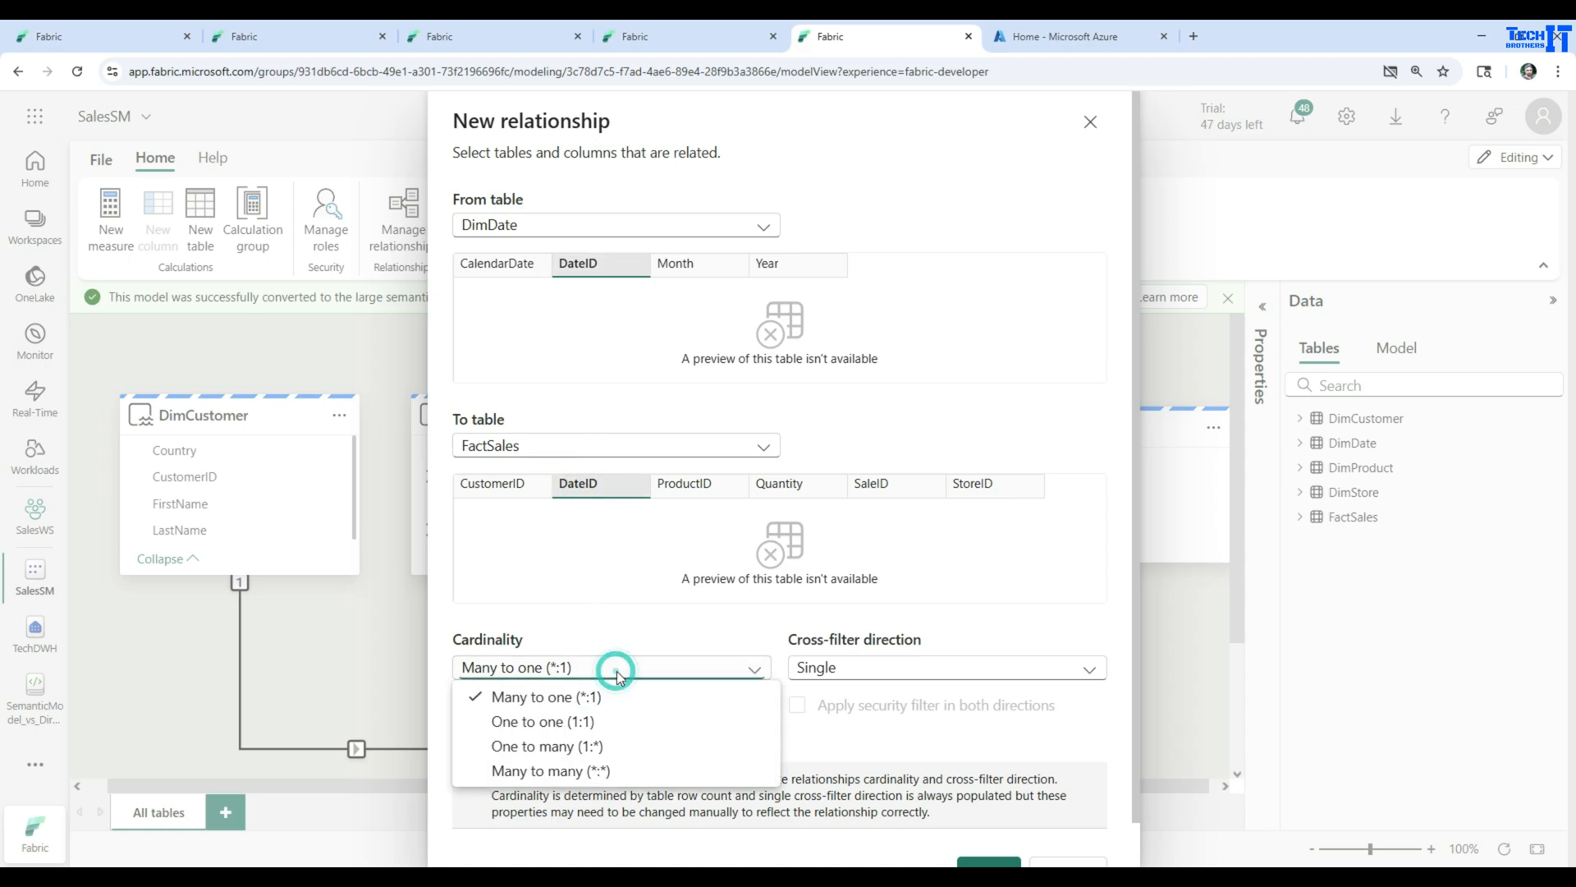
click(540, 747)
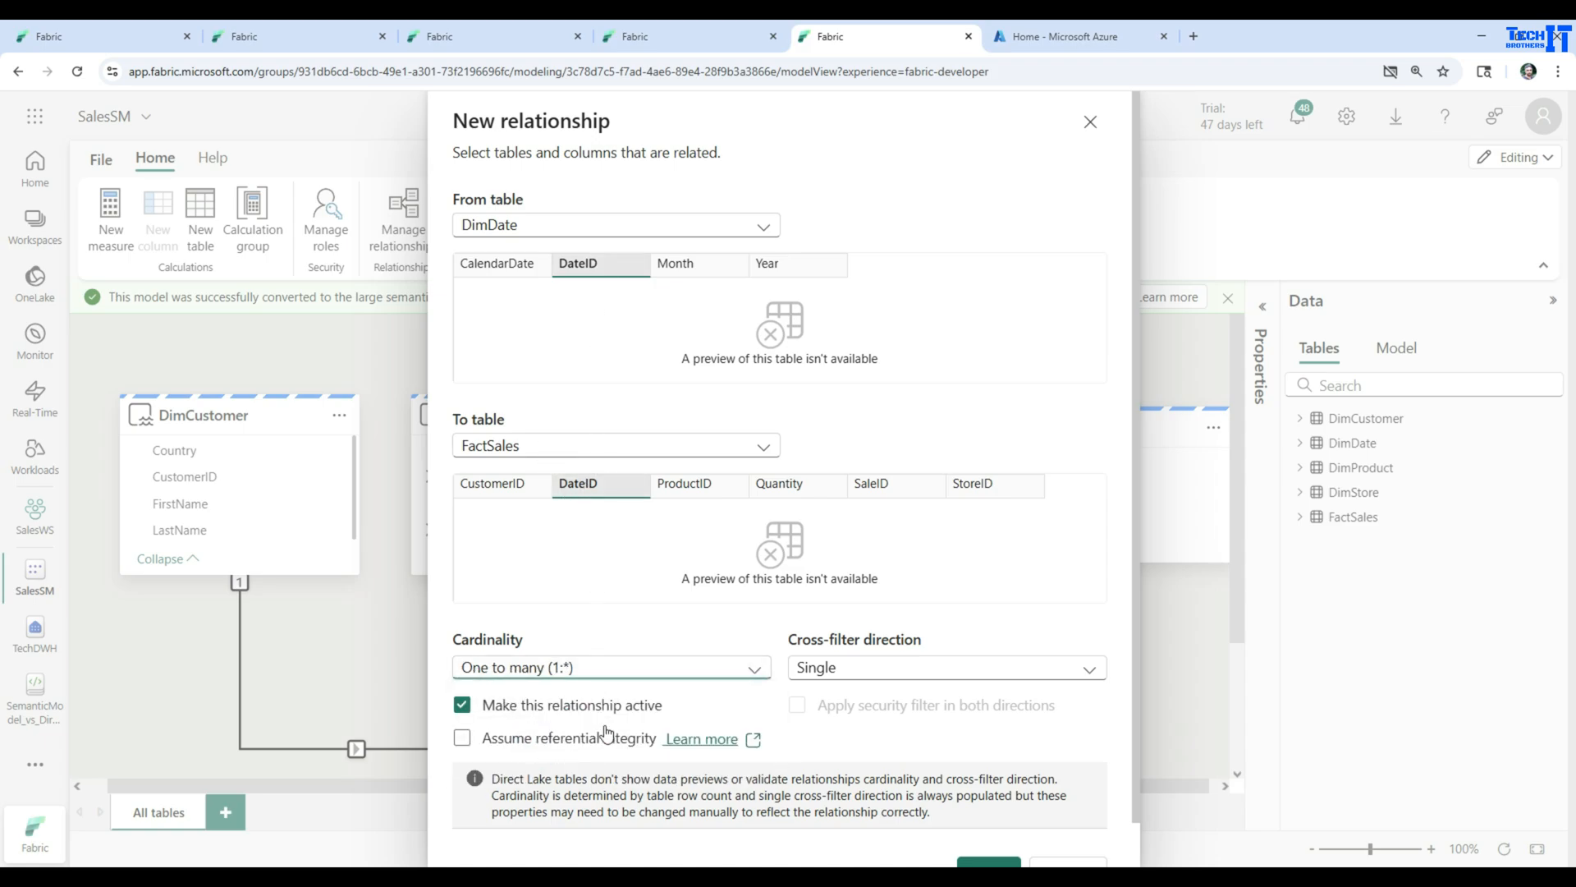
click(988, 861)
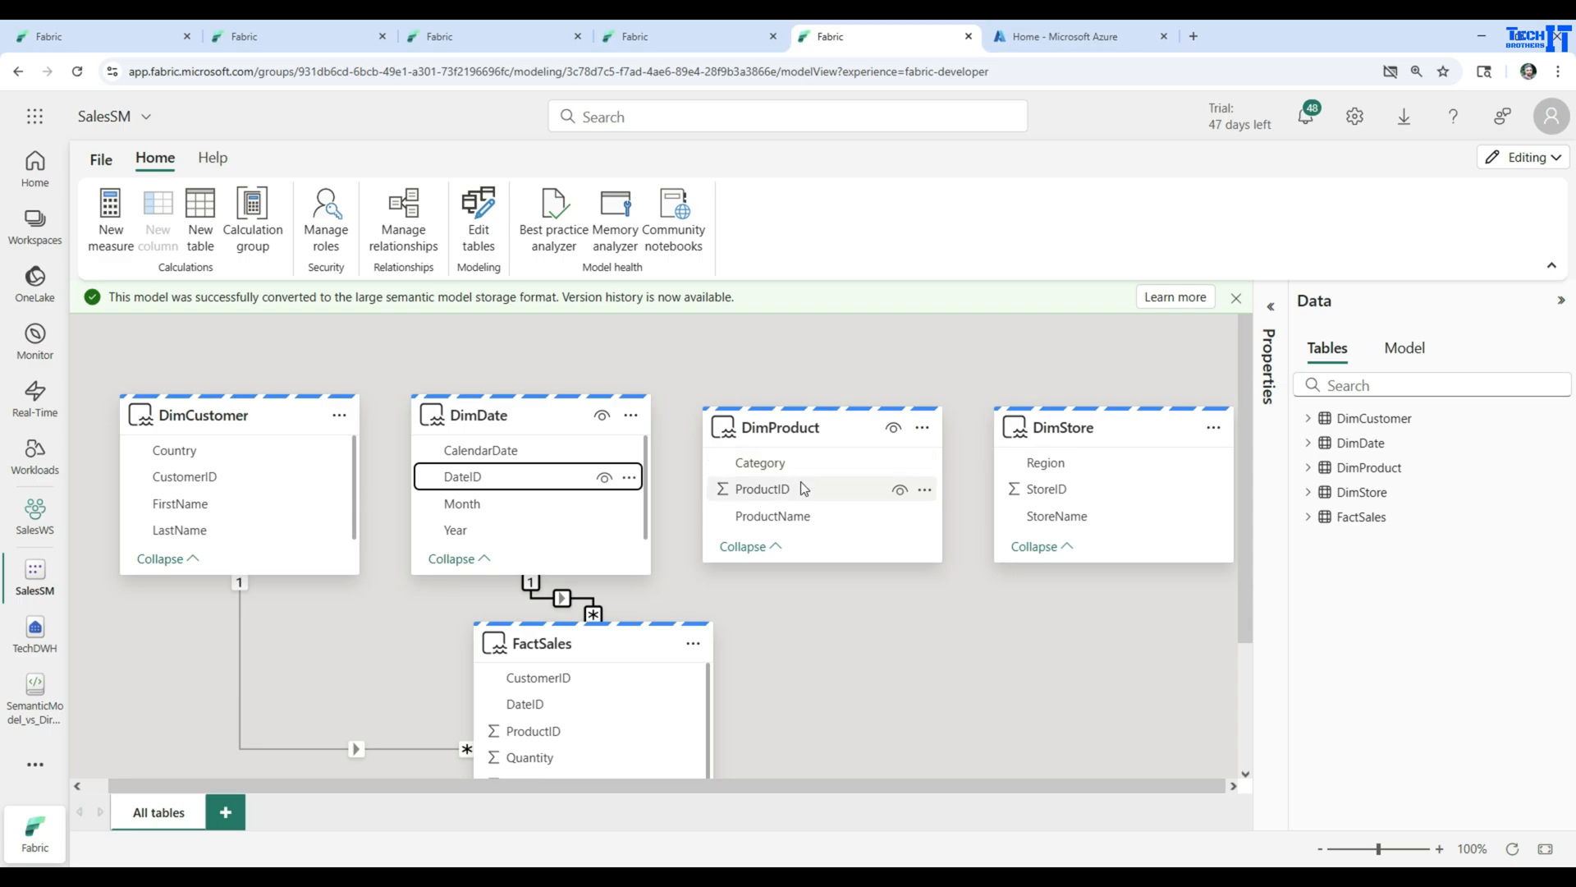
Step: Create an active one-to-many (1:*) relationship from DimProduct to FactSales on ProductID, with single cross-filter direction
drag(800, 489, 602, 739)
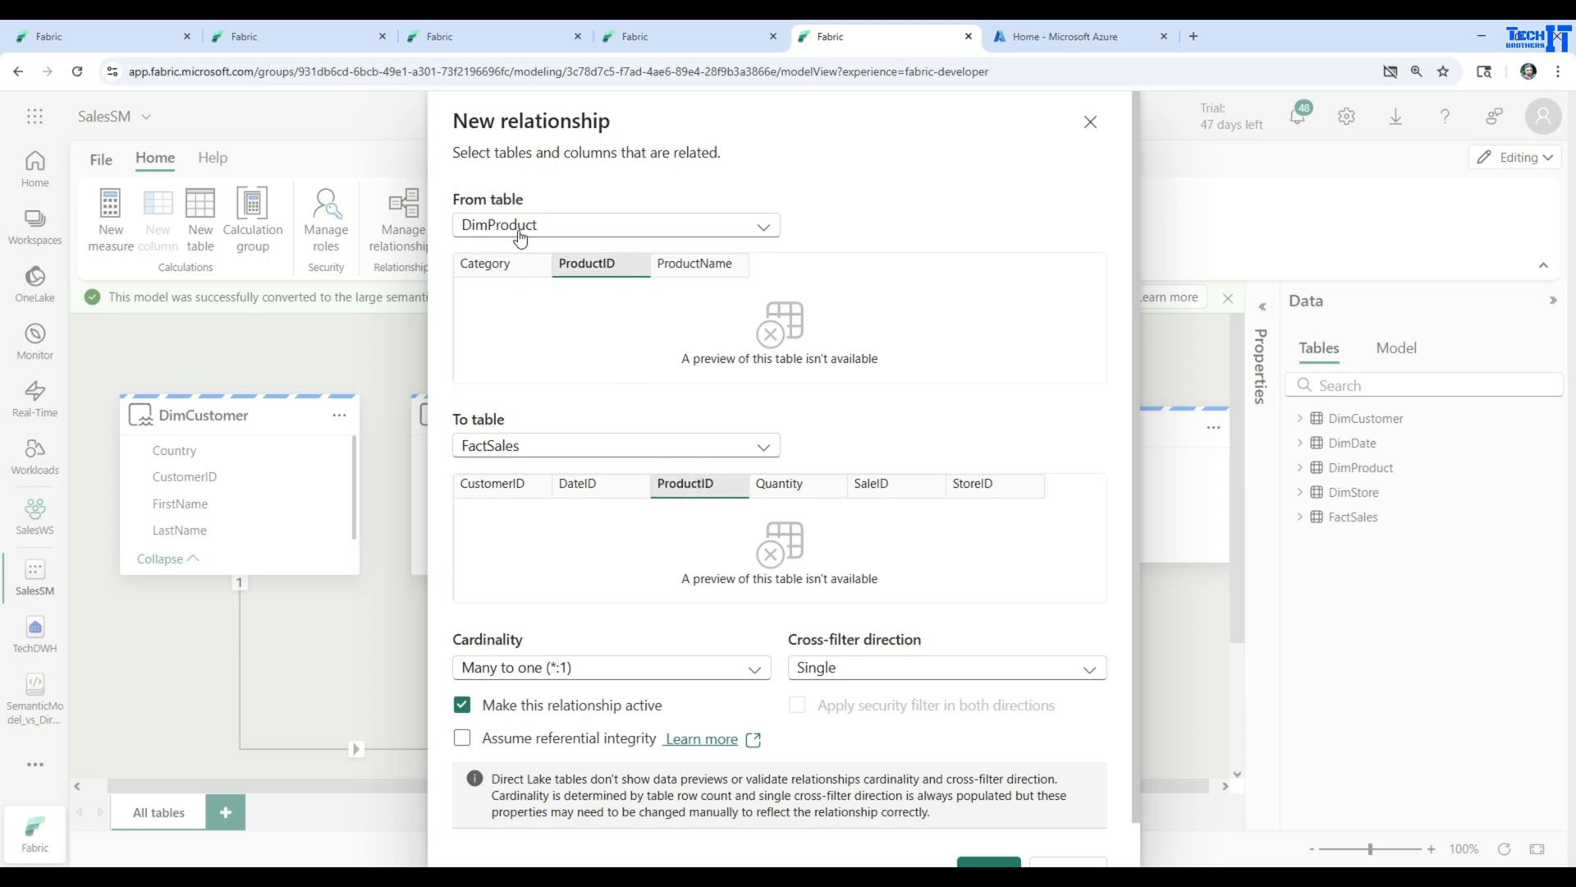
click(597, 680)
click(553, 744)
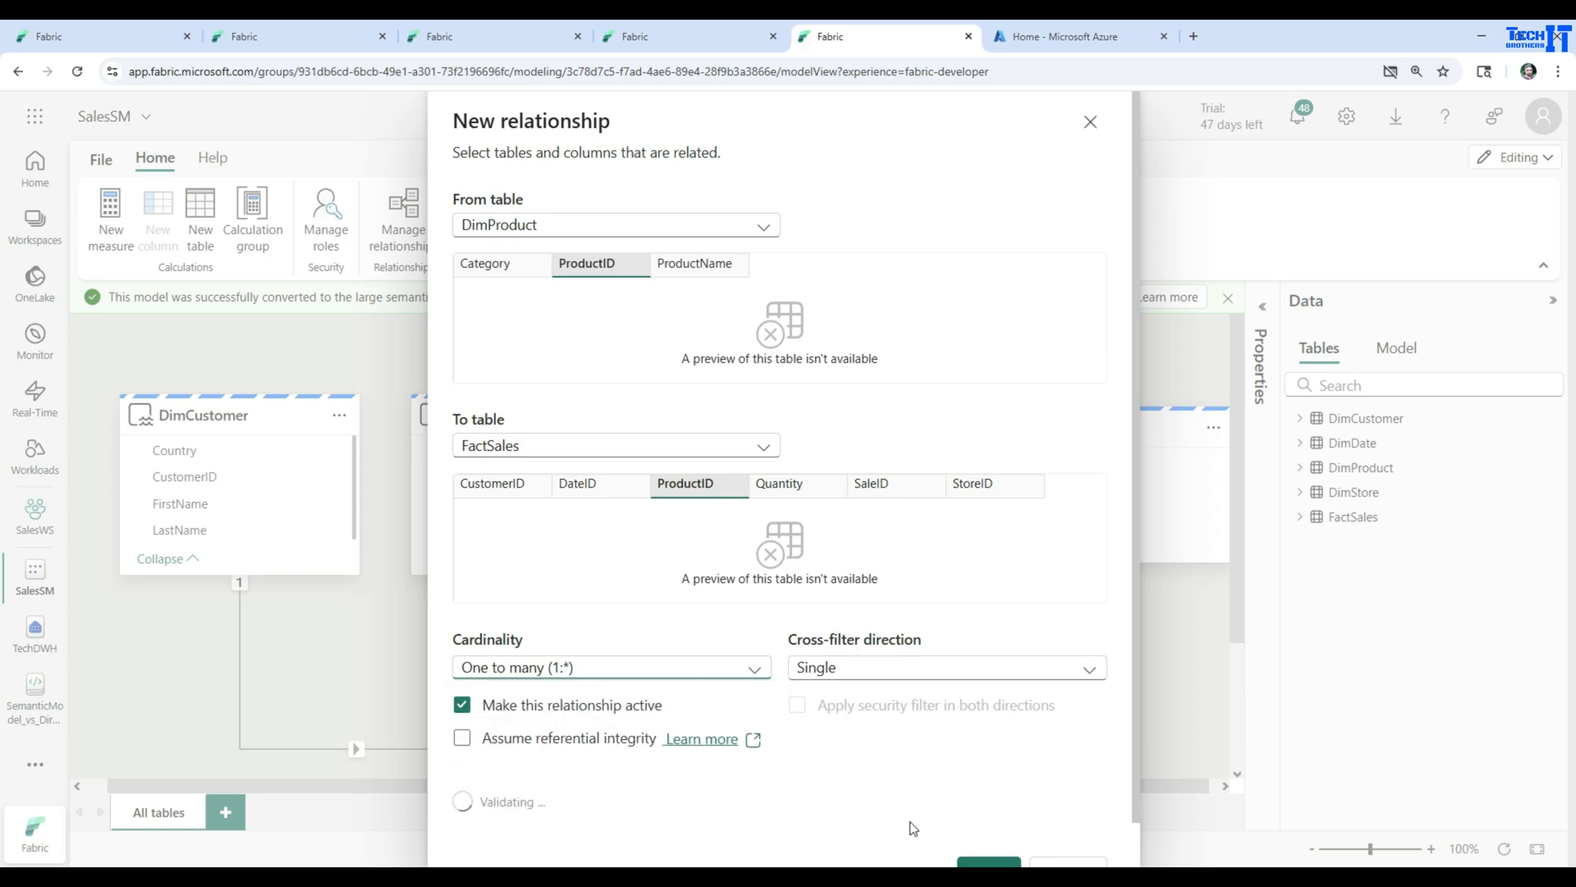
click(981, 860)
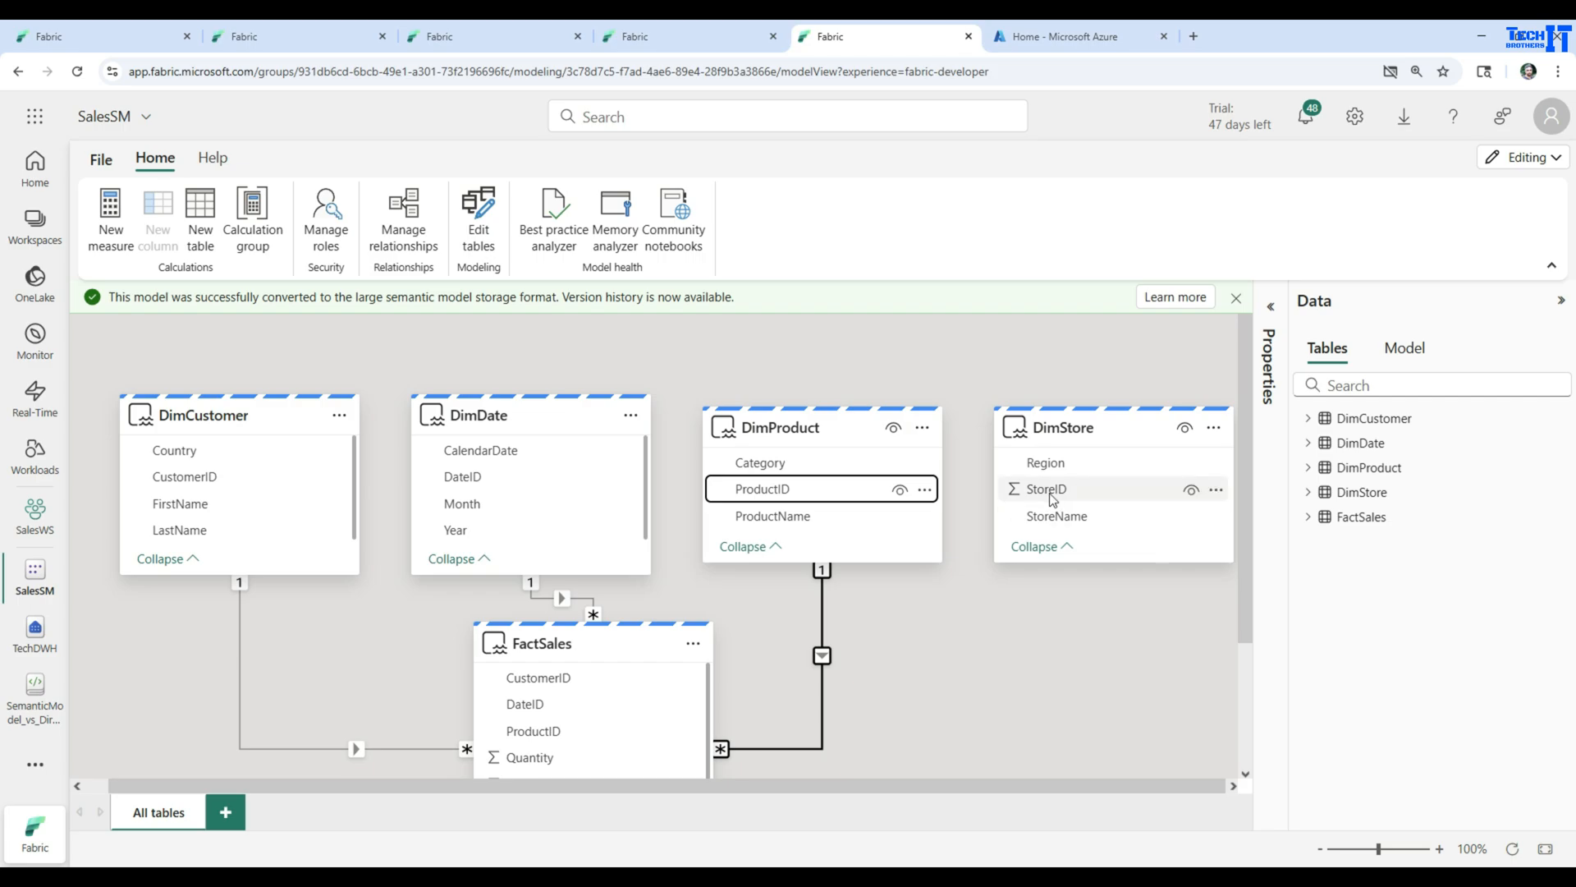
Step: Create an active one-to-many (1:*) relationship from DimStore to FactSales on StoreID, with single cross-filter direction
drag(1248, 590, 1249, 652)
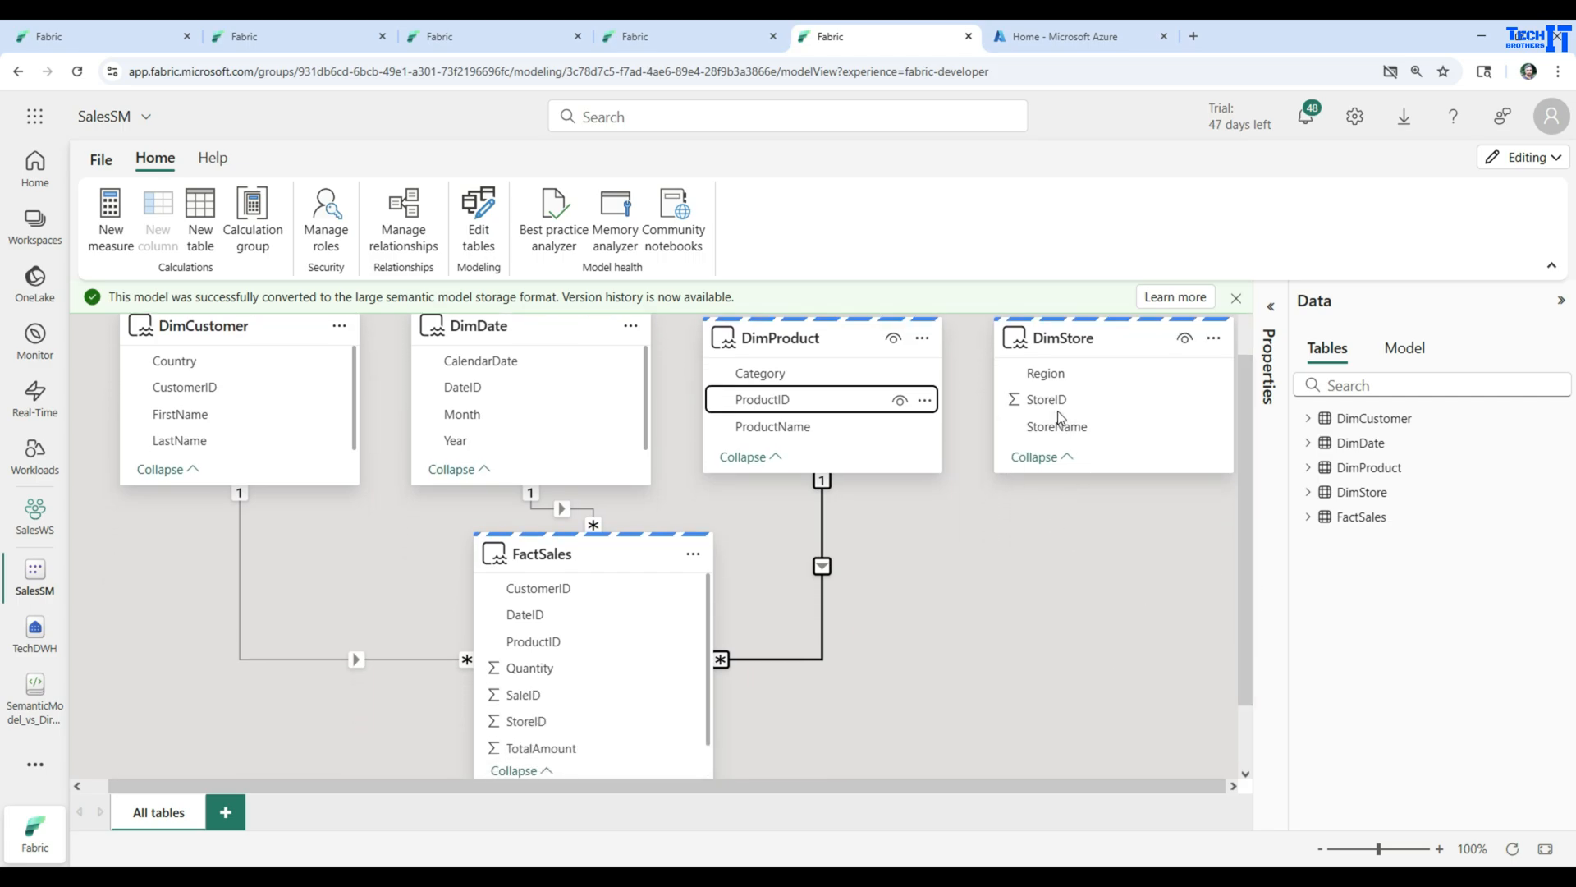
drag(1048, 401, 562, 648)
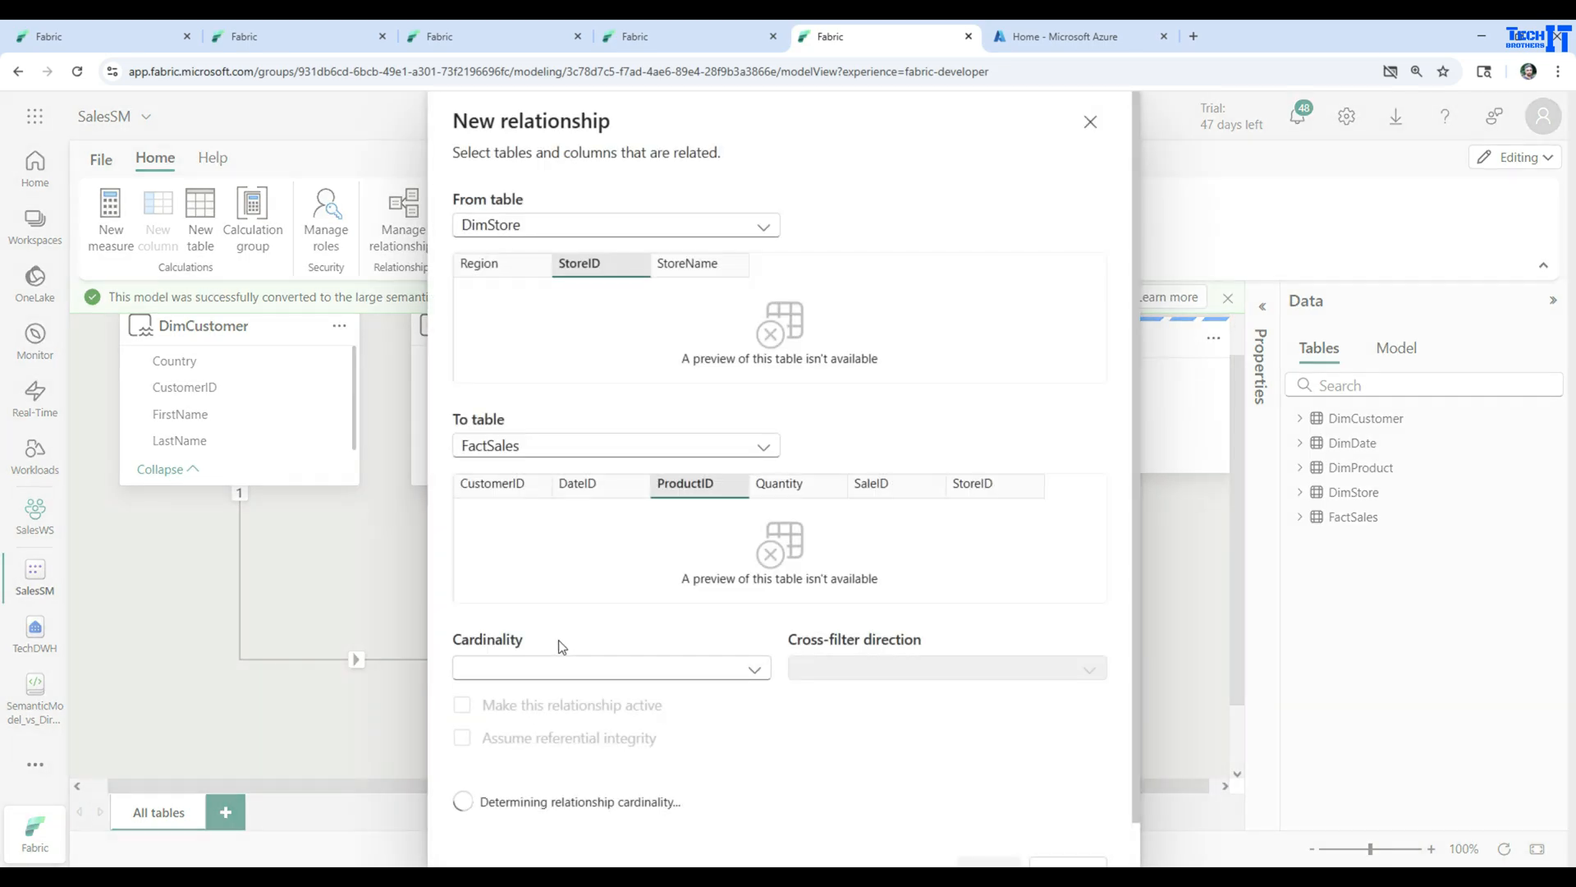
click(589, 265)
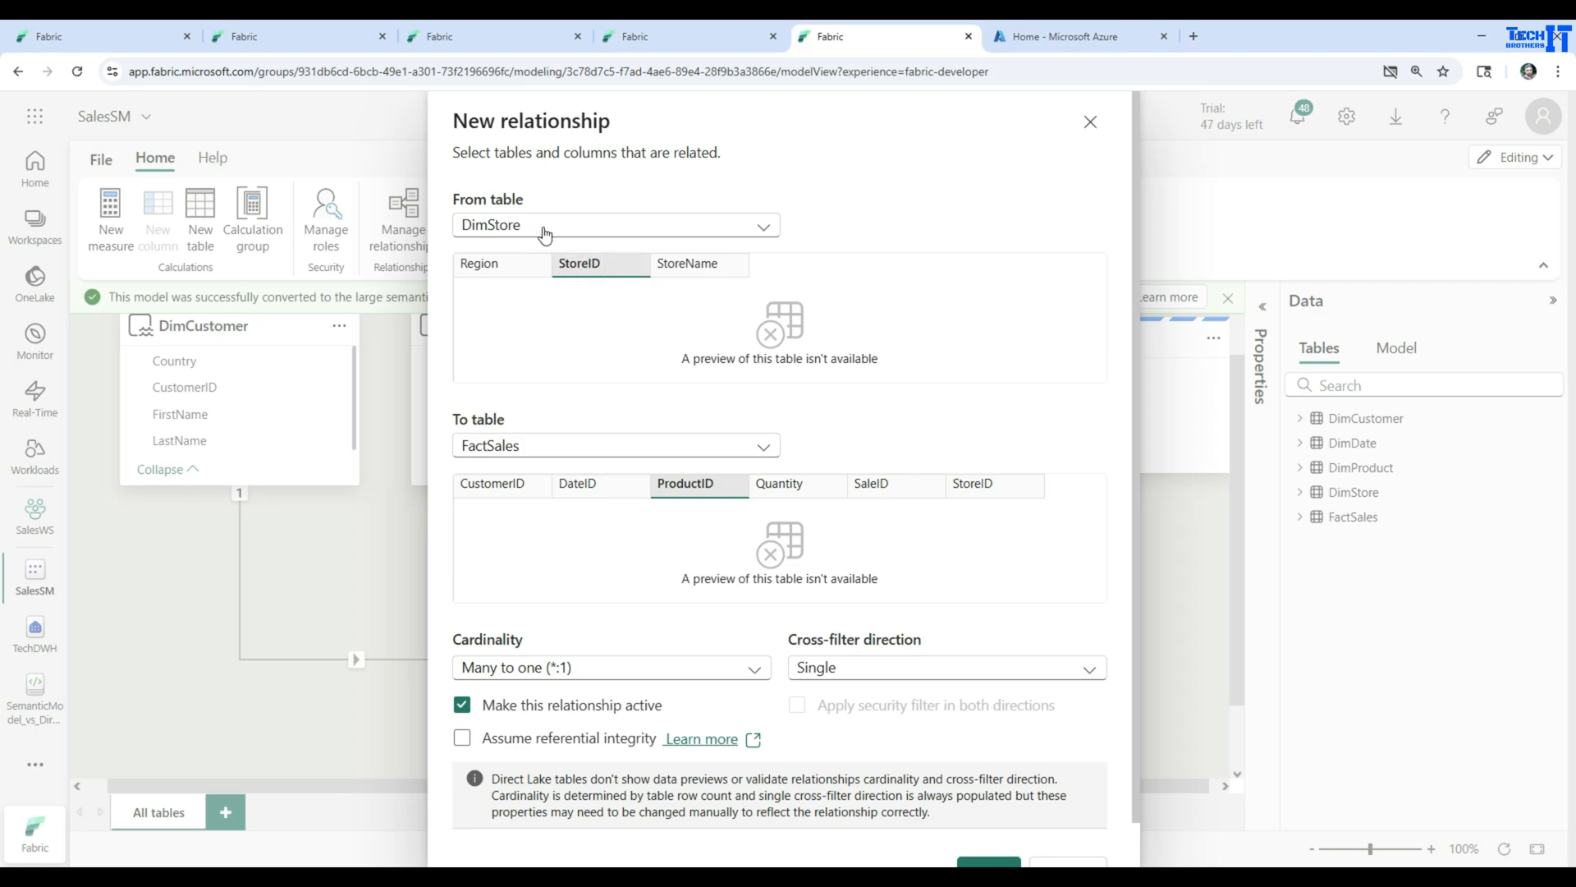
click(898, 494)
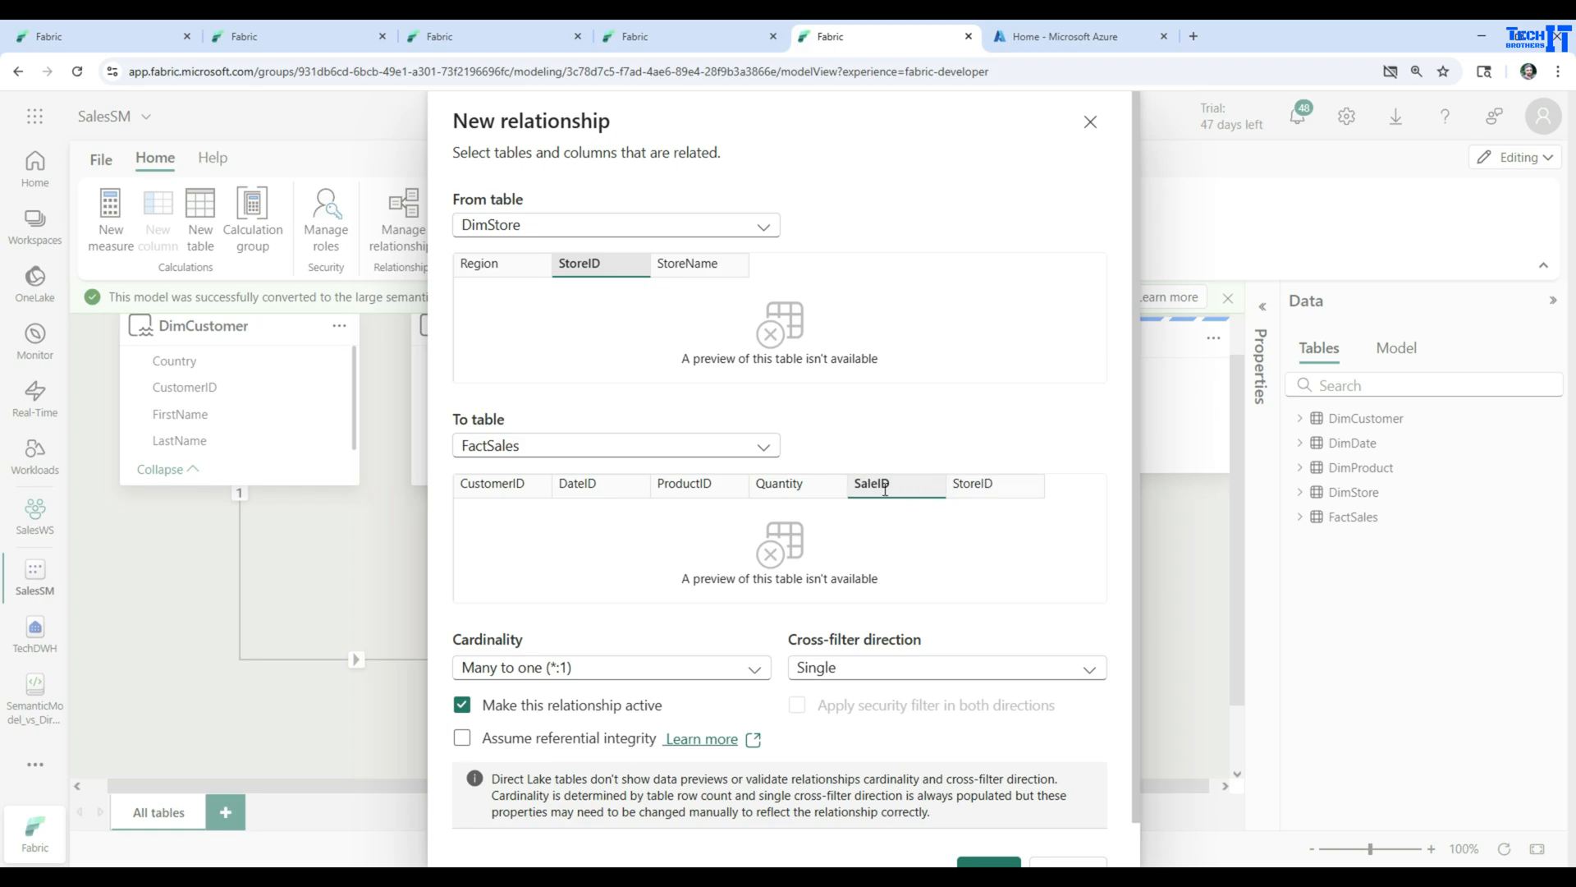
click(996, 484)
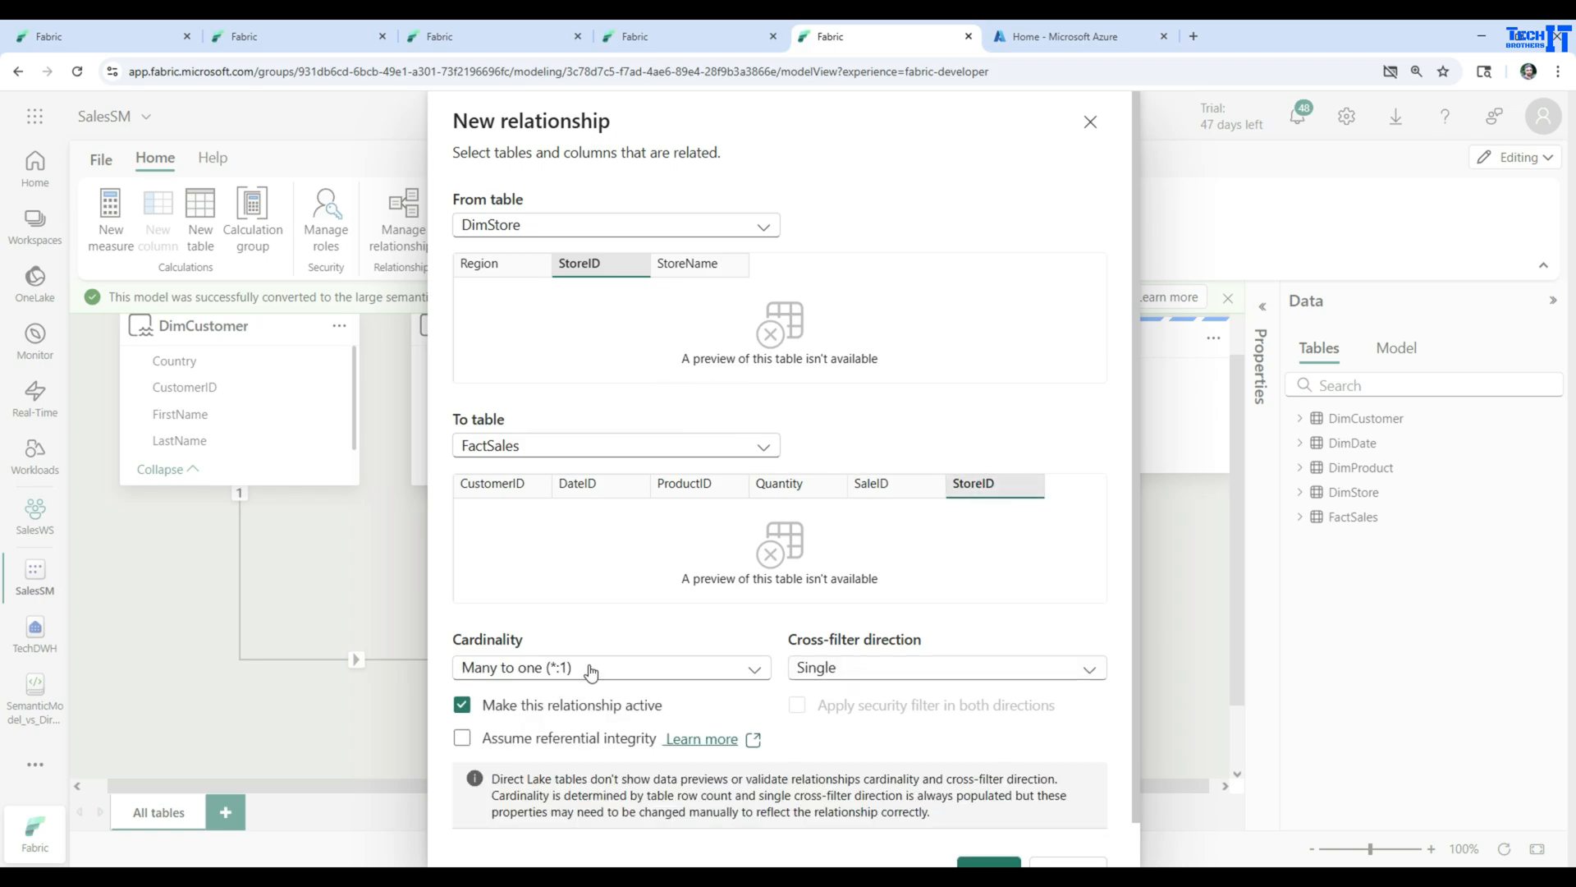
click(591, 669)
click(542, 749)
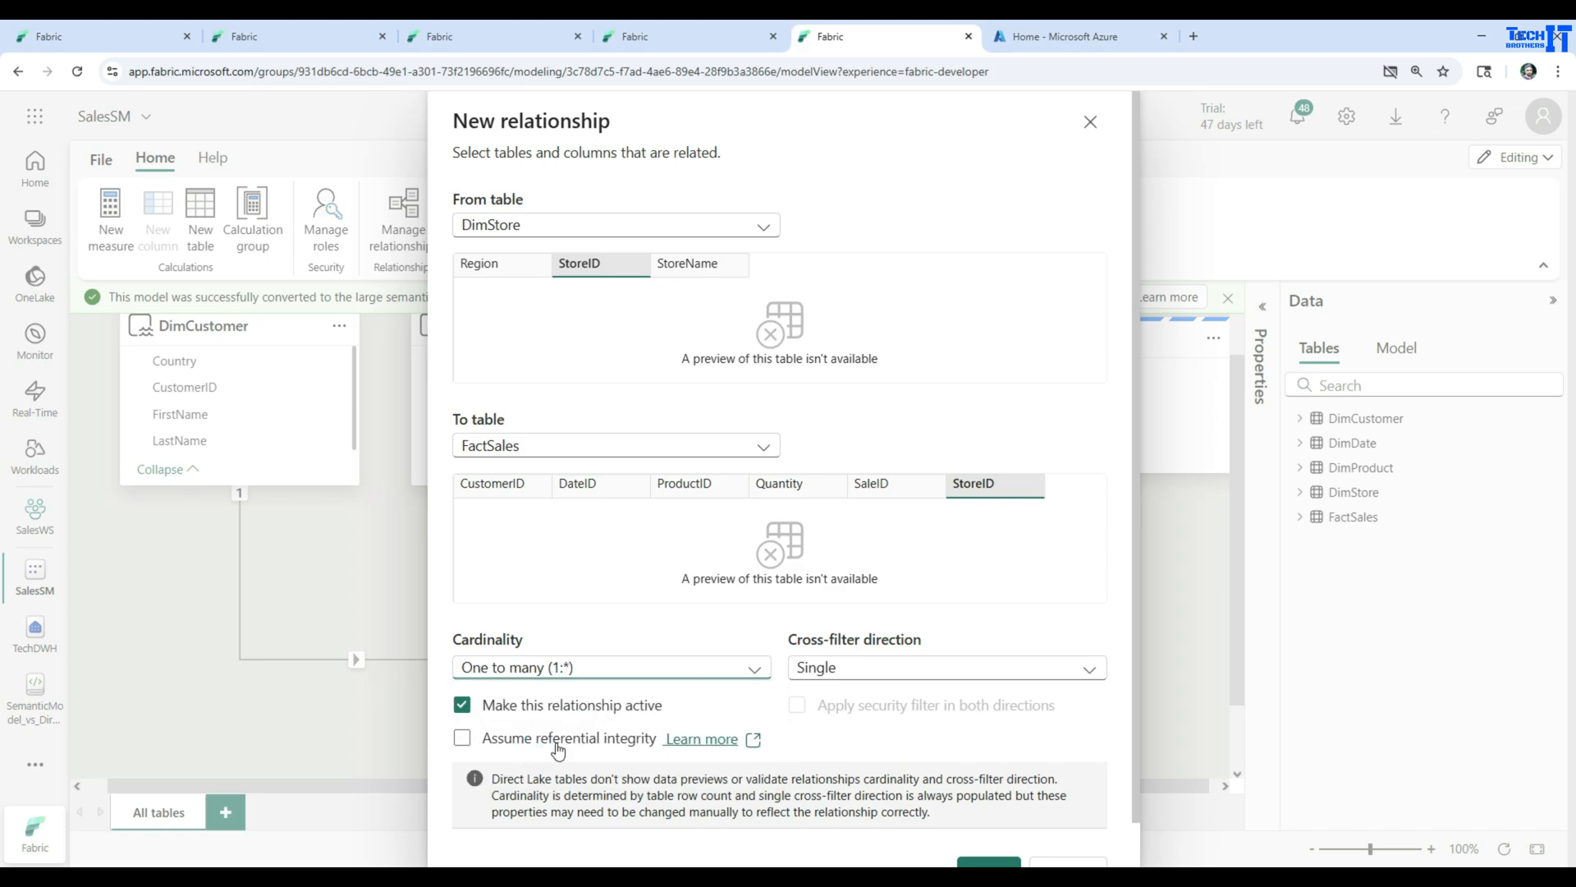
click(990, 862)
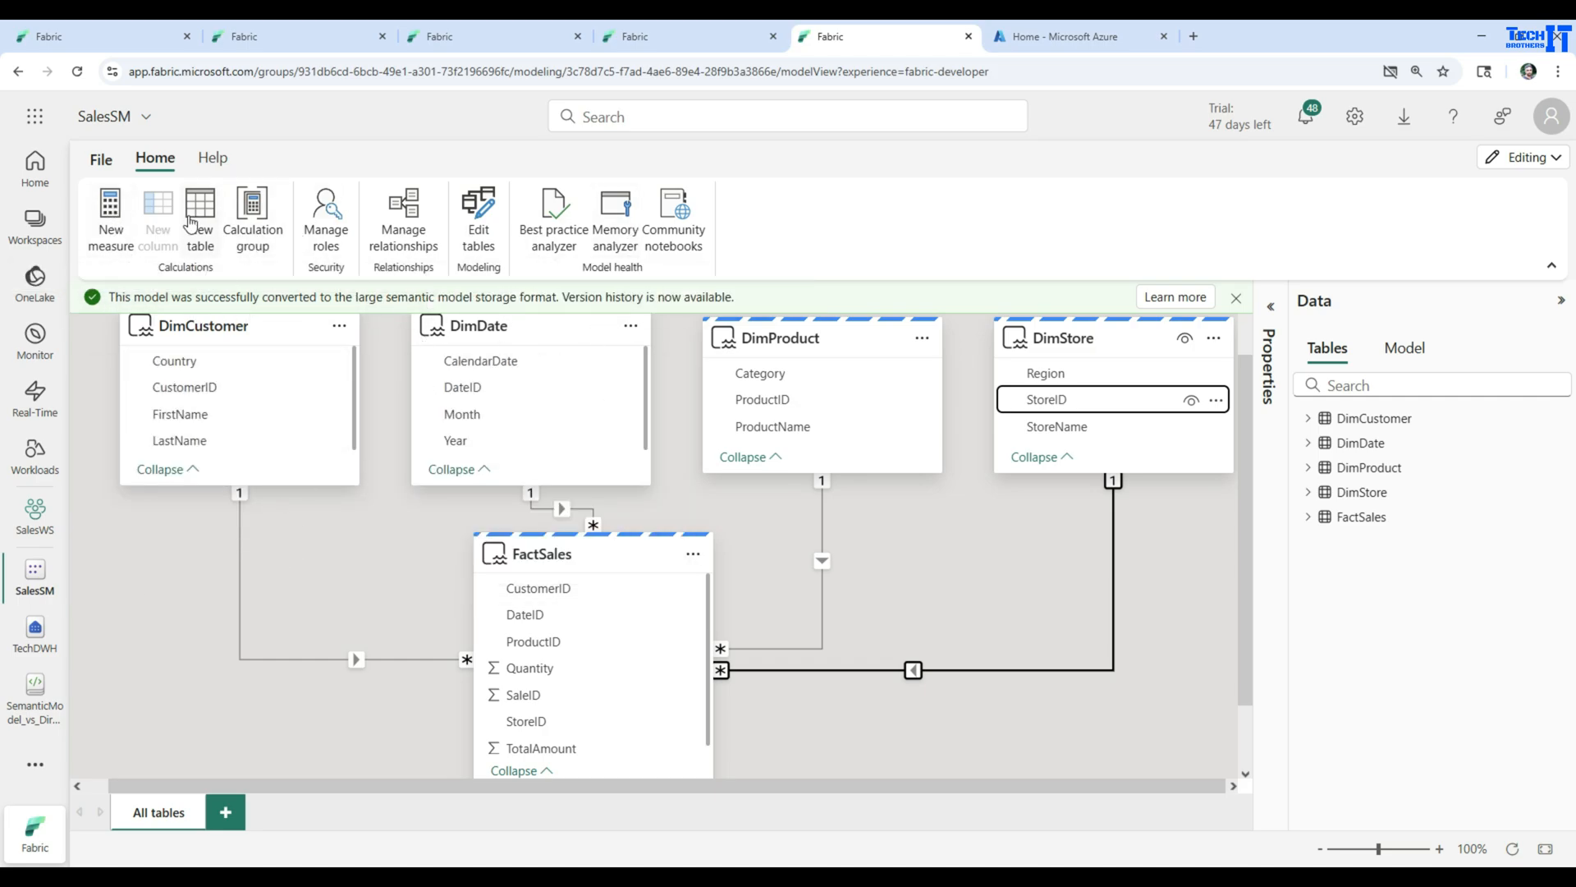
Step: Create a new report from the SalesSM model and add a Table visual enlarged to fill most of the page
click(104, 167)
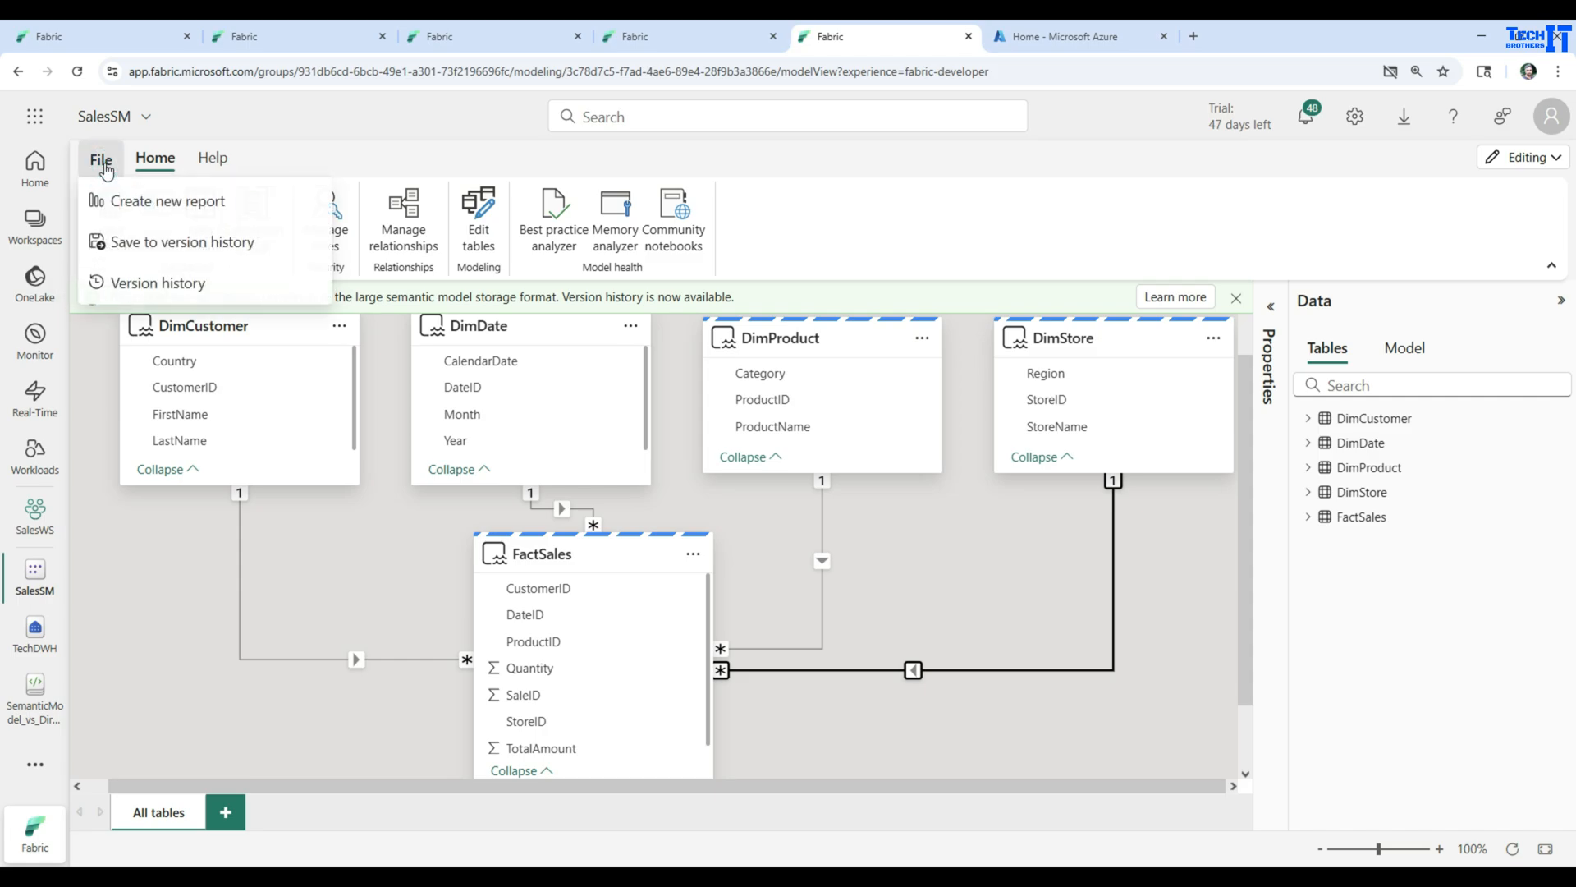
click(136, 210)
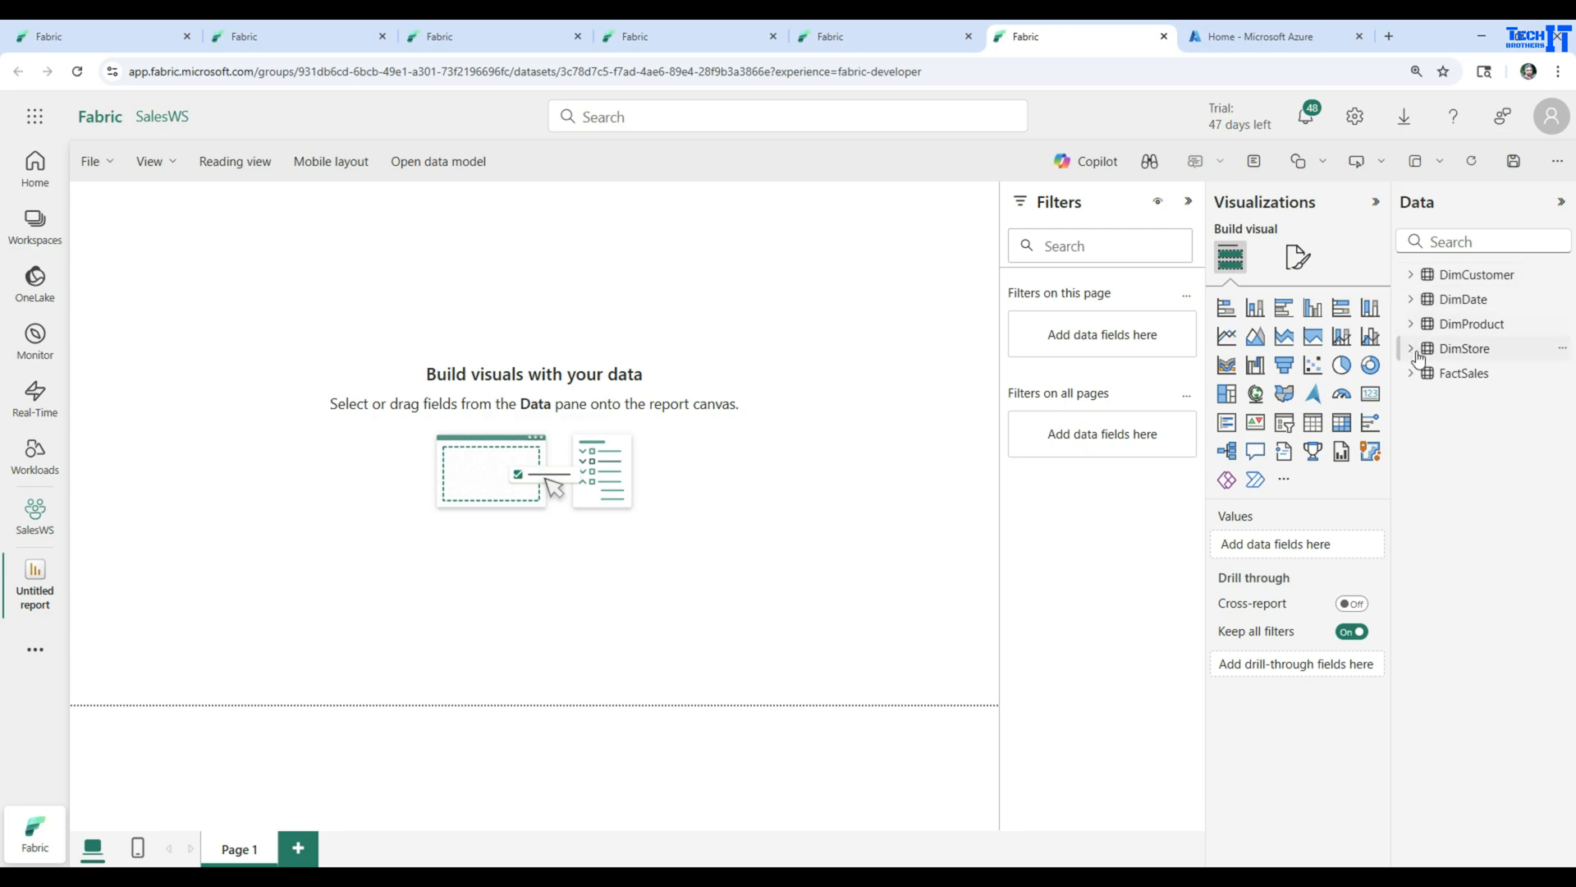
click(1312, 423)
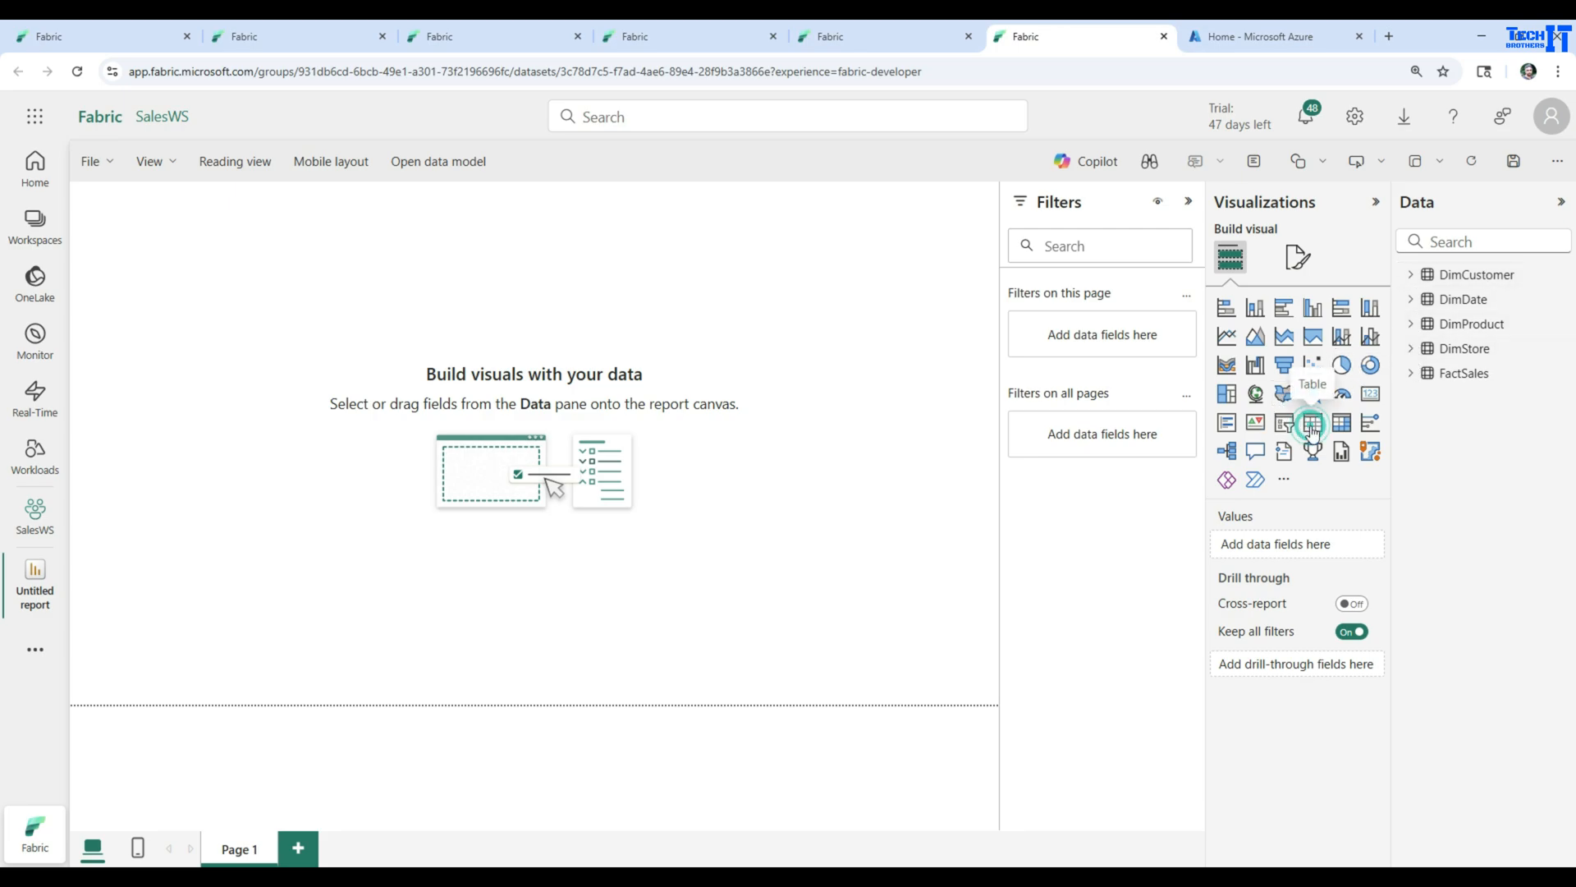
drag(279, 380, 947, 674)
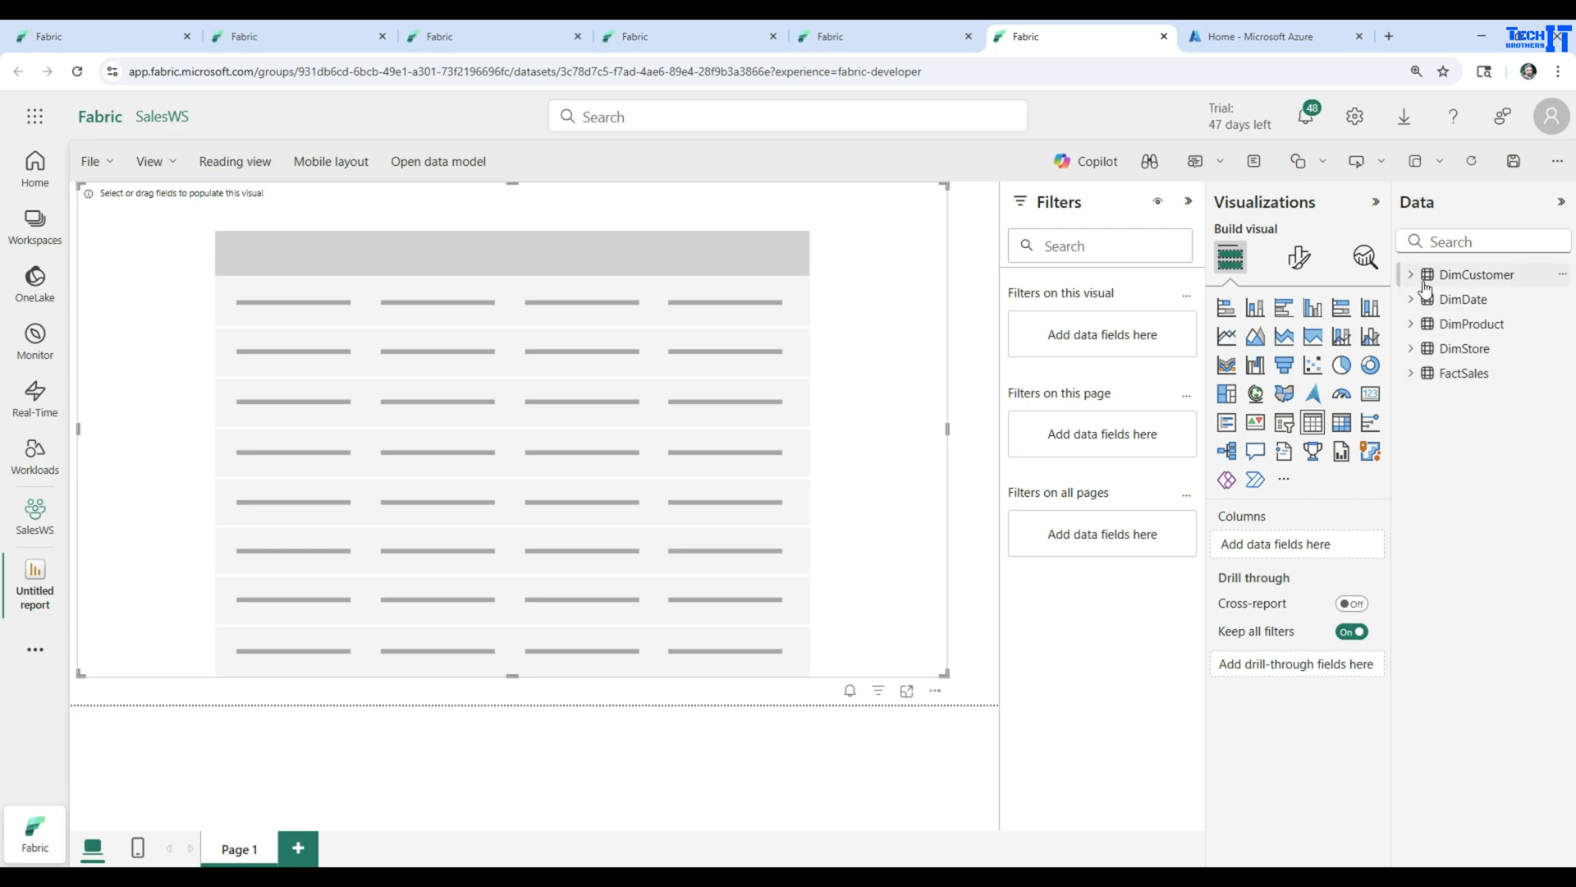
Step: Add ProductName from DimProduct and the Quantity and TotalAmount sums from FactSales to the table visual
click(1414, 325)
click(1443, 399)
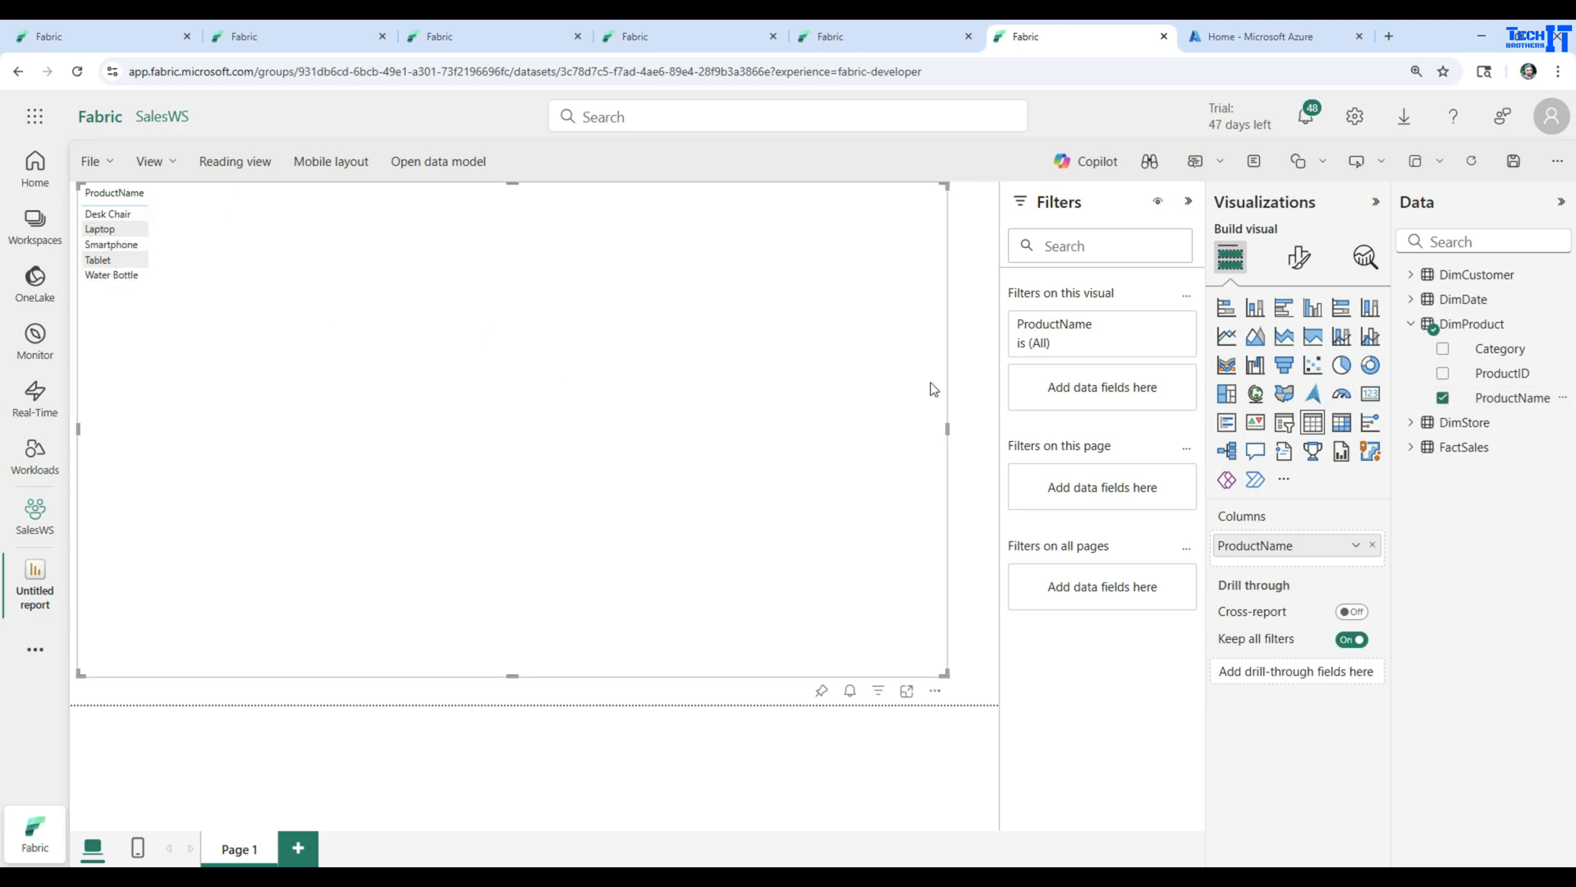
click(1412, 449)
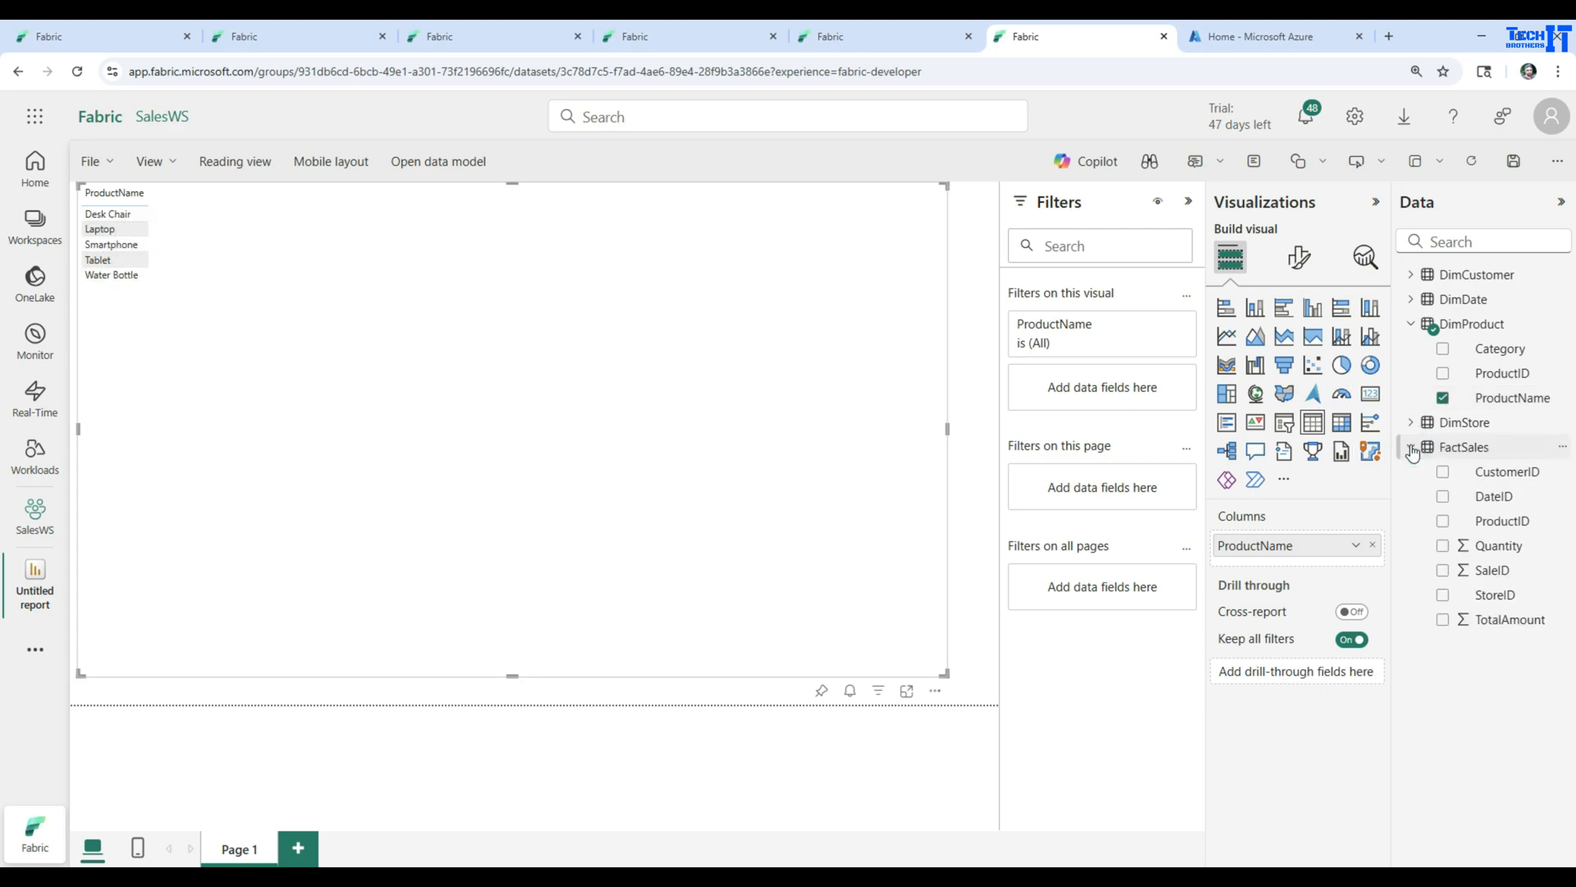
click(1443, 546)
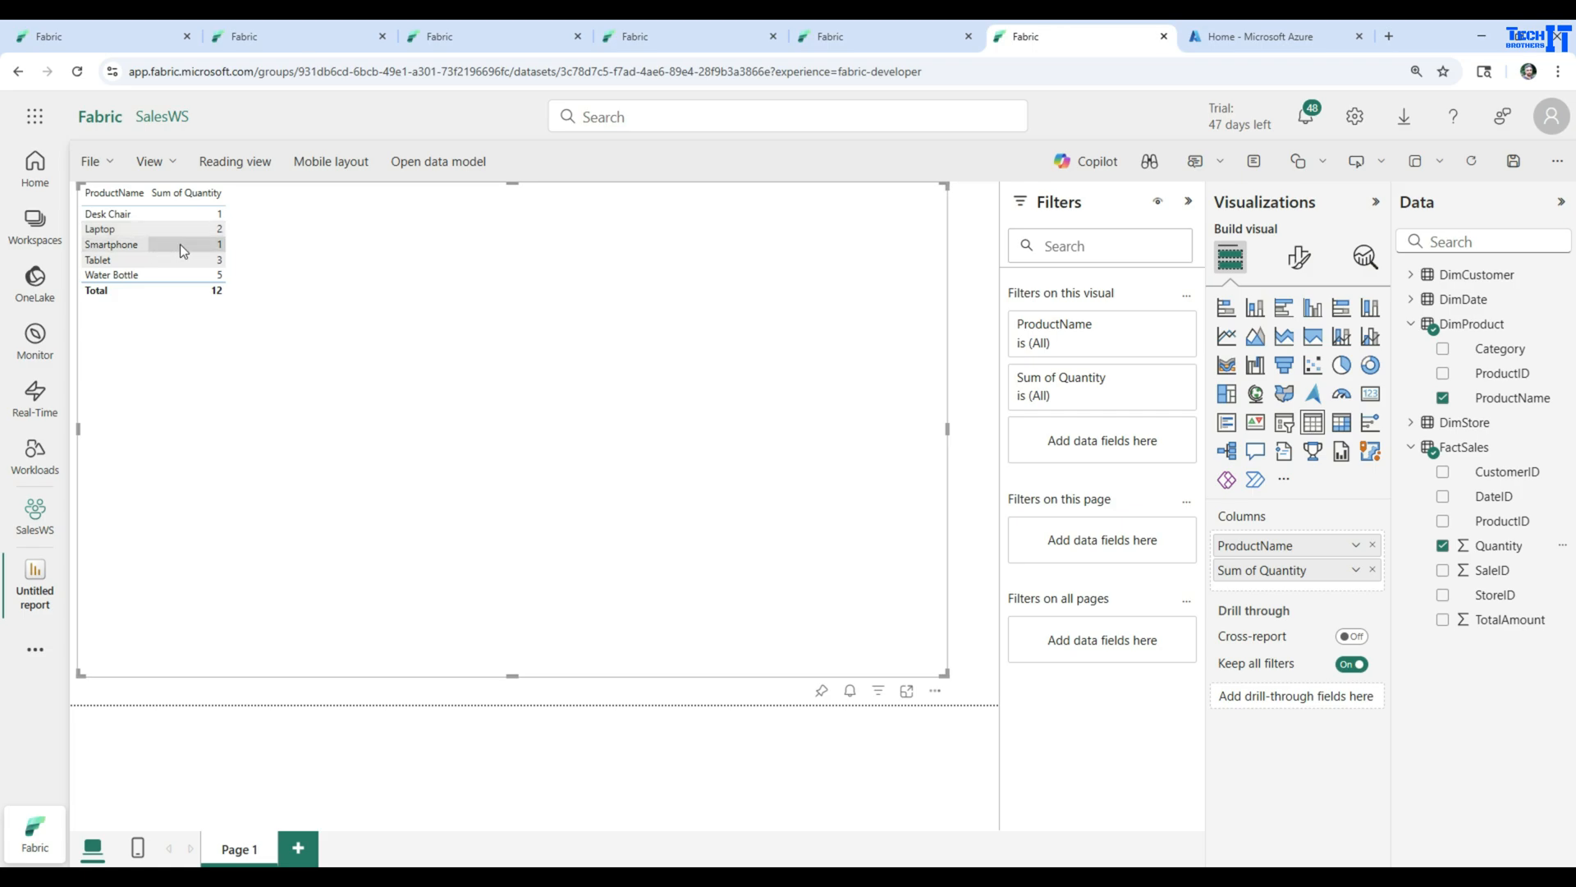
click(376, 360)
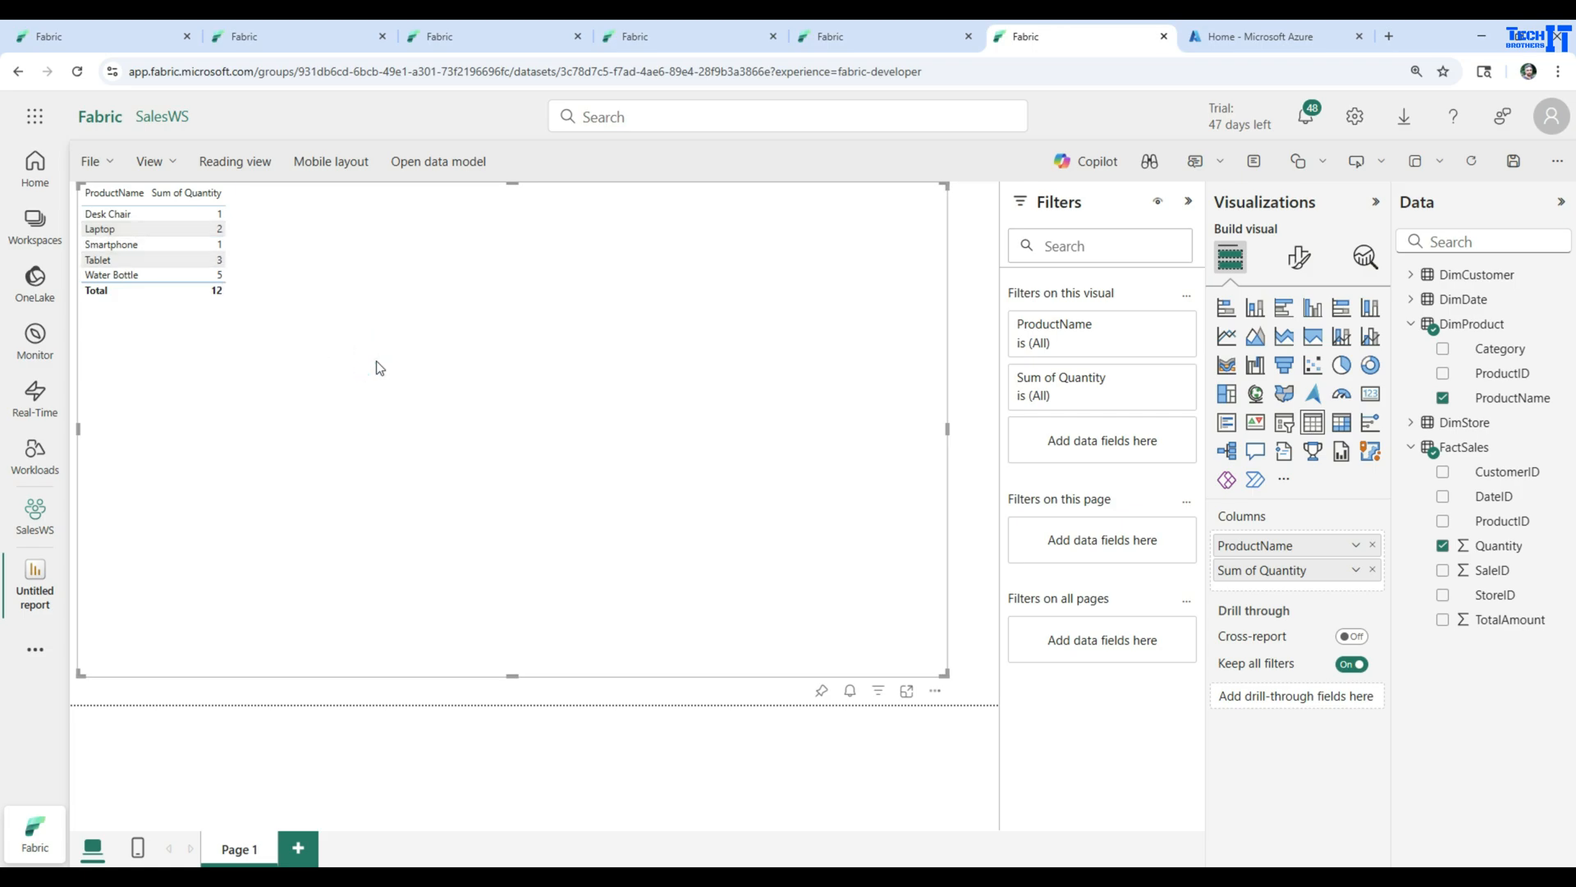
scroll(402, 391, up, 2)
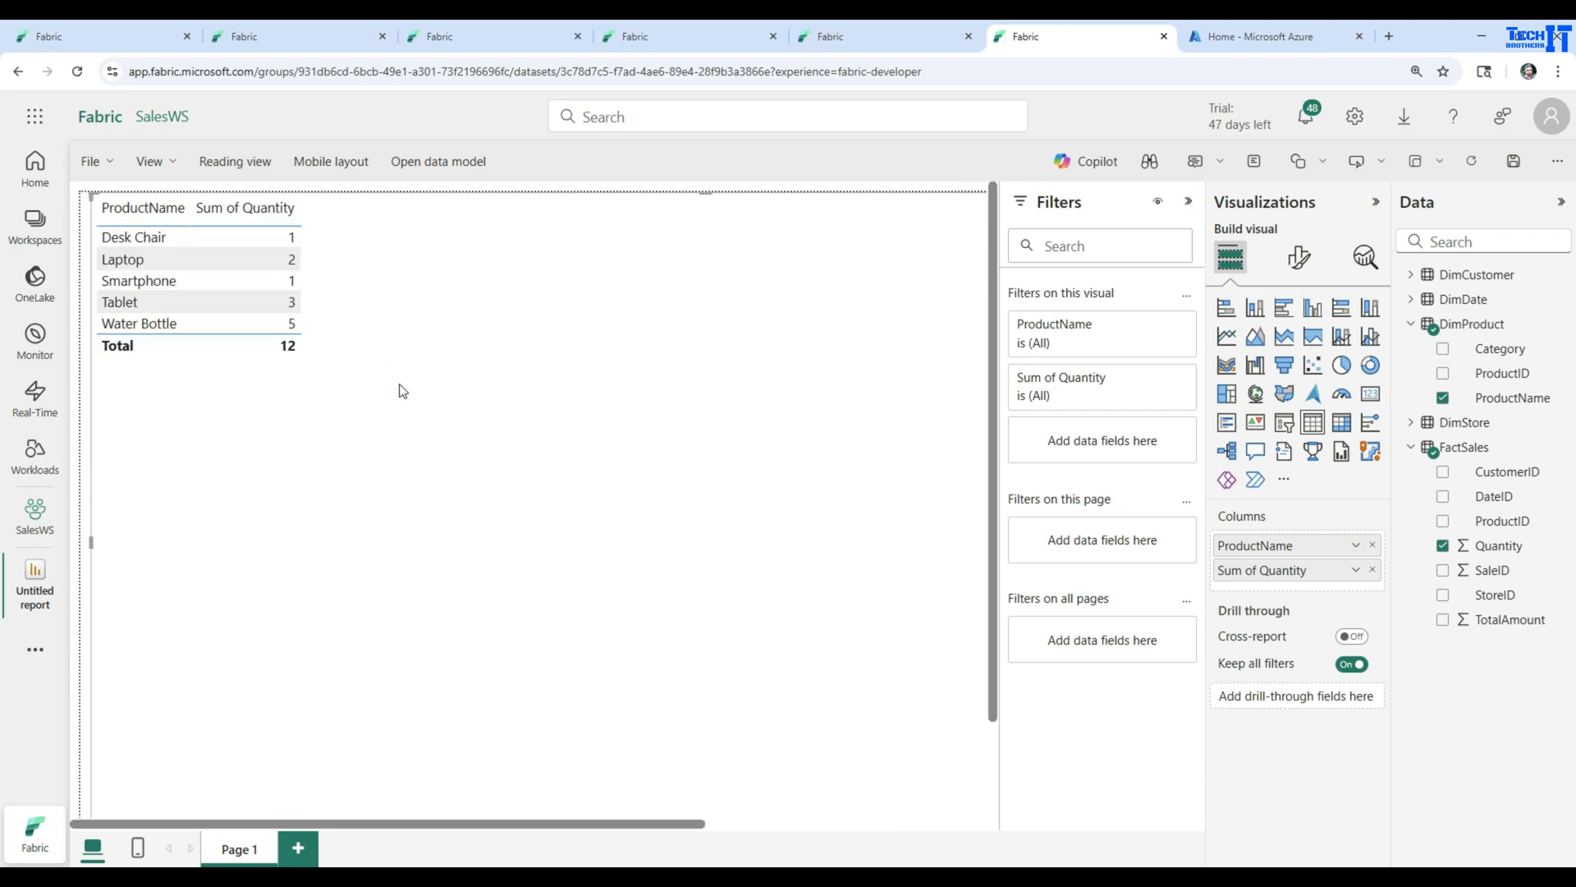
scroll(414, 380, down, 2)
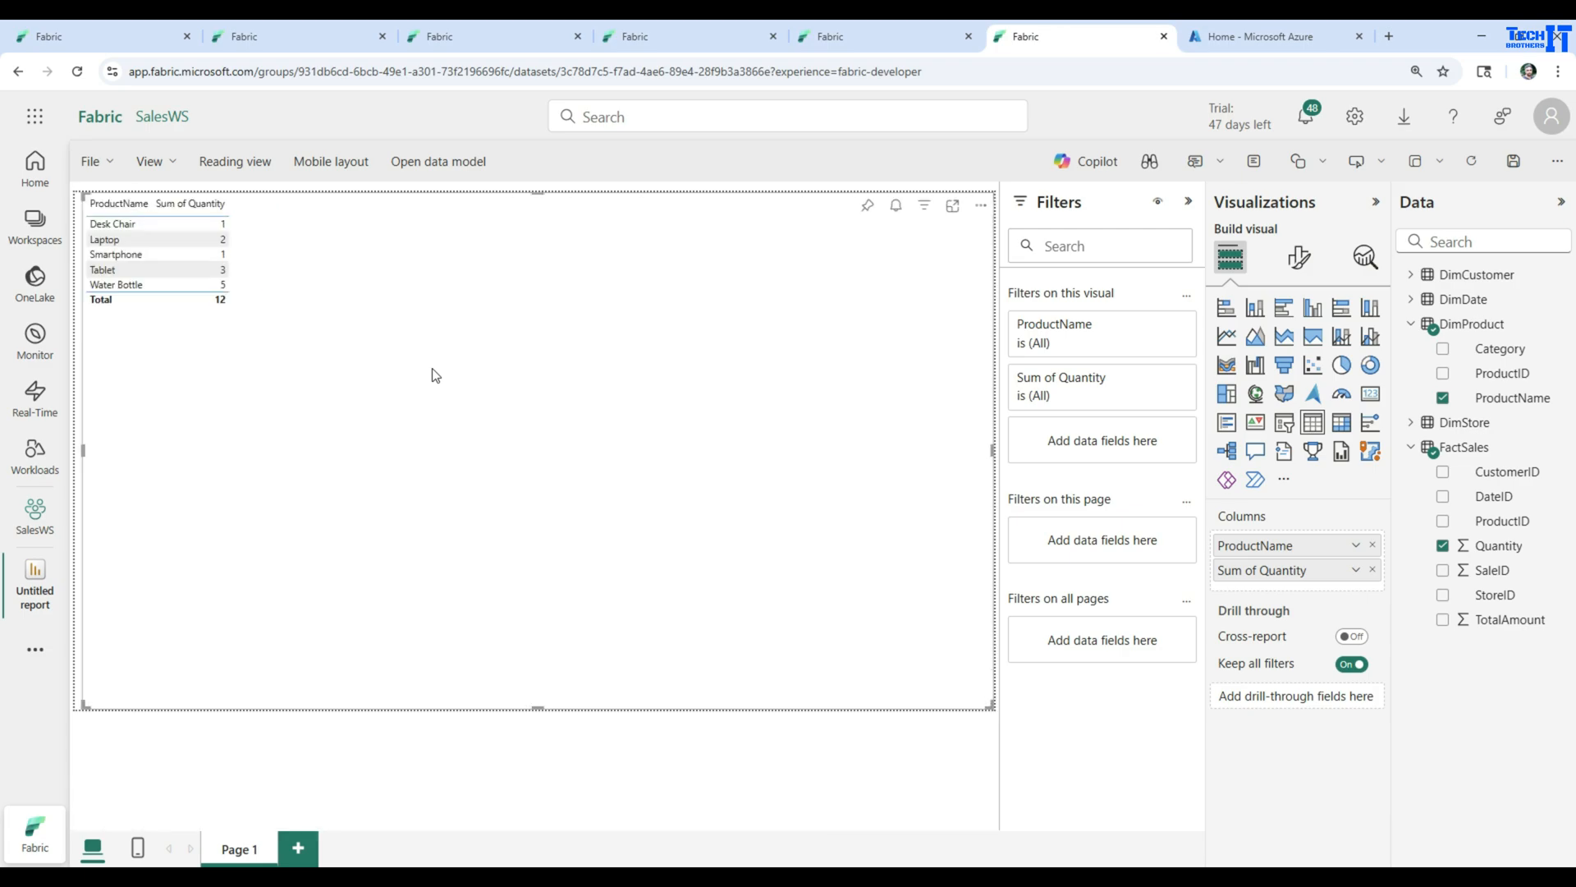
scroll(433, 374, up, 2)
scroll(435, 375, up, 1)
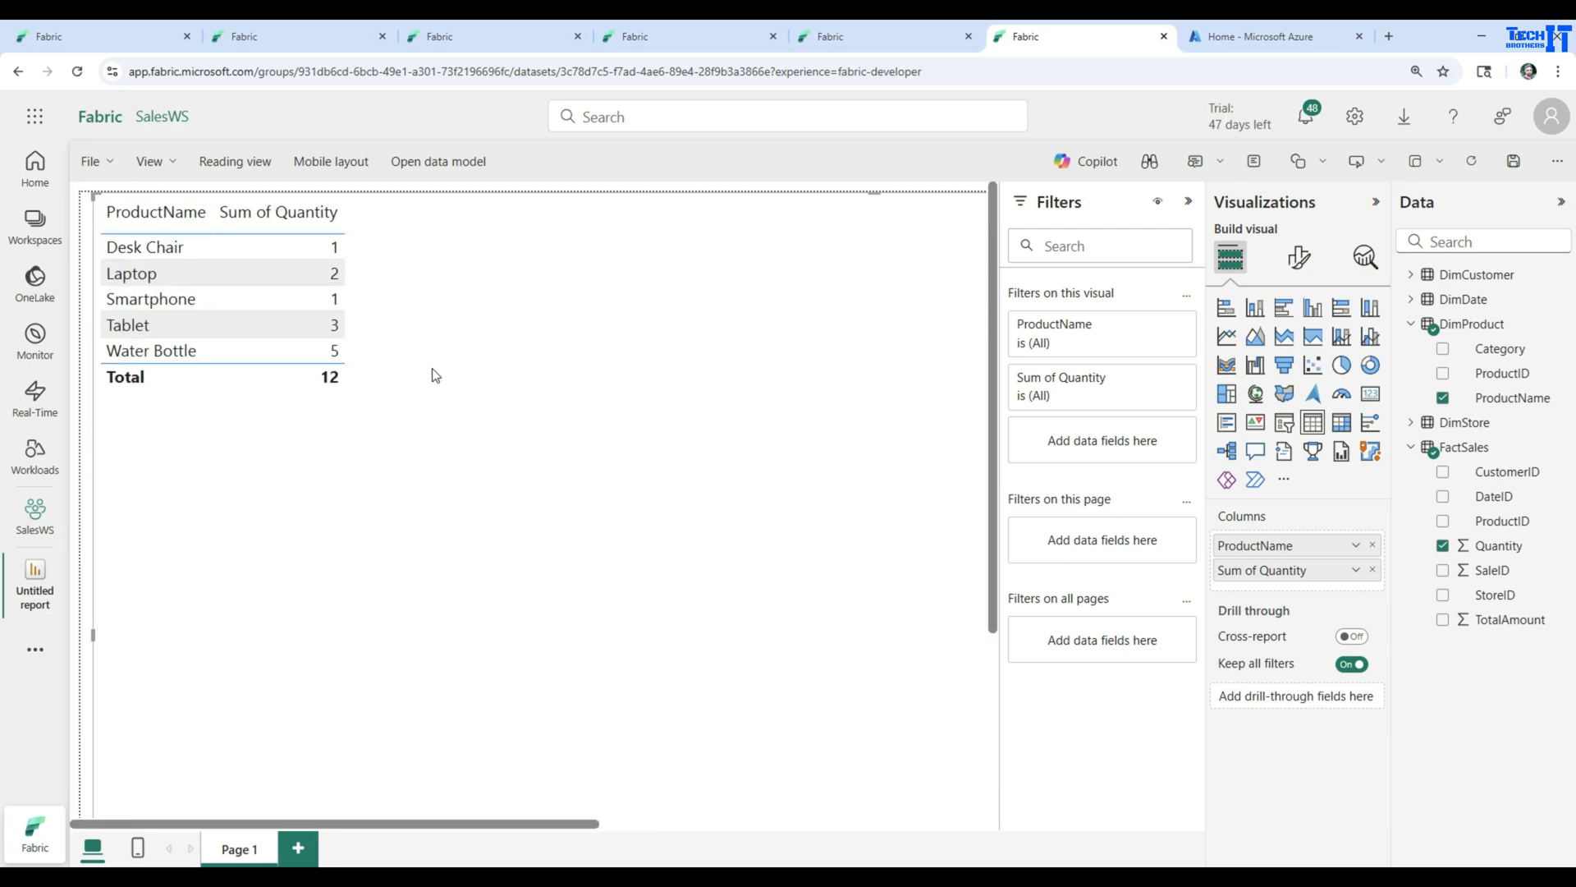
scroll(435, 375, up, 1)
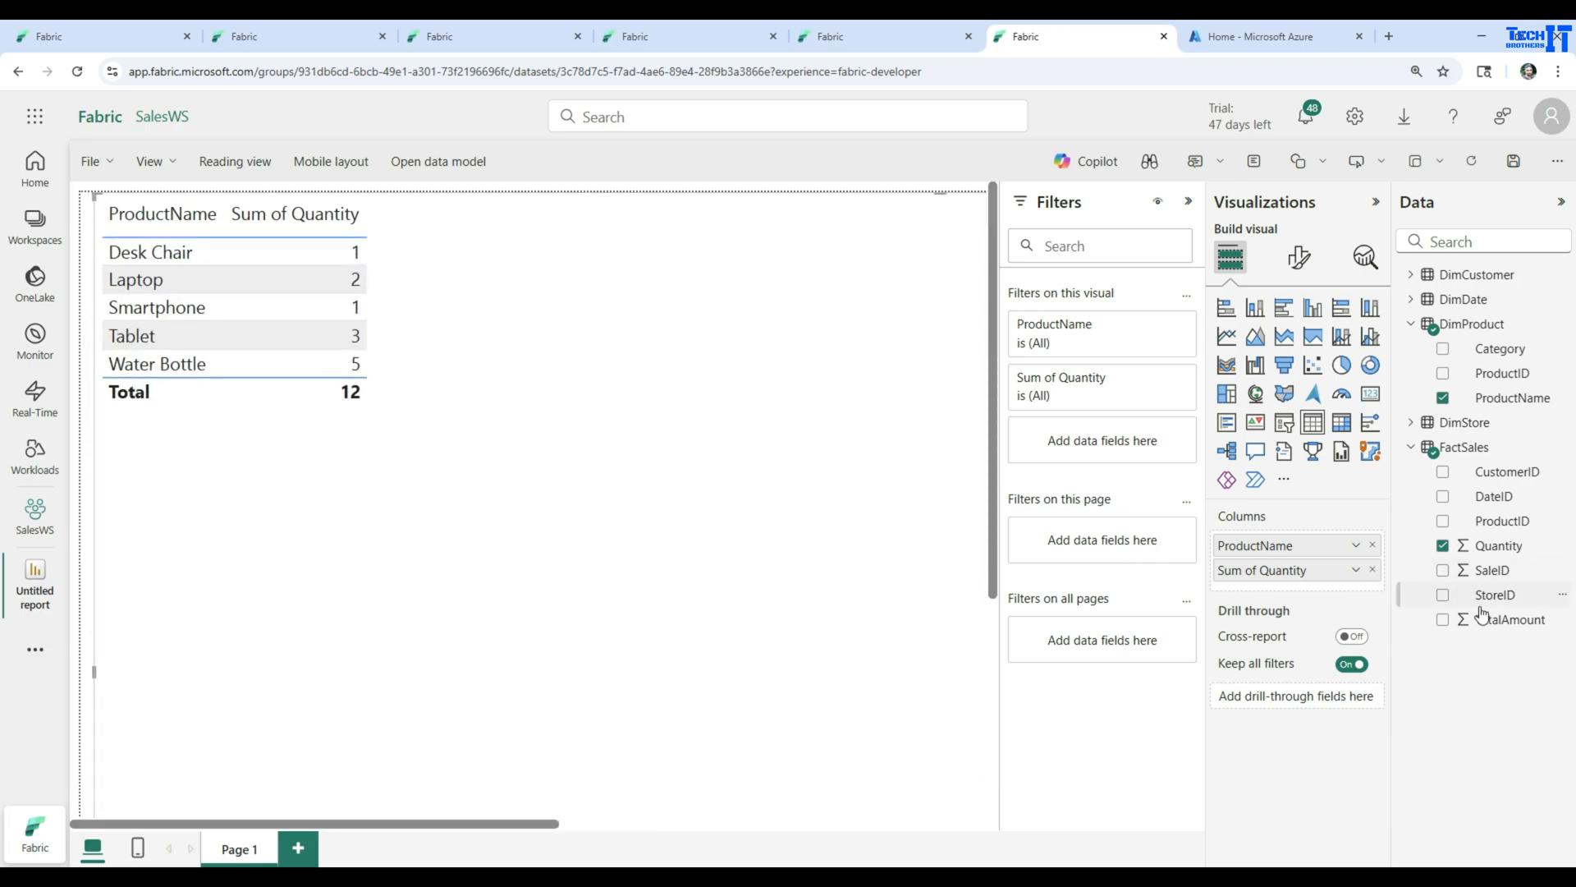
click(1443, 620)
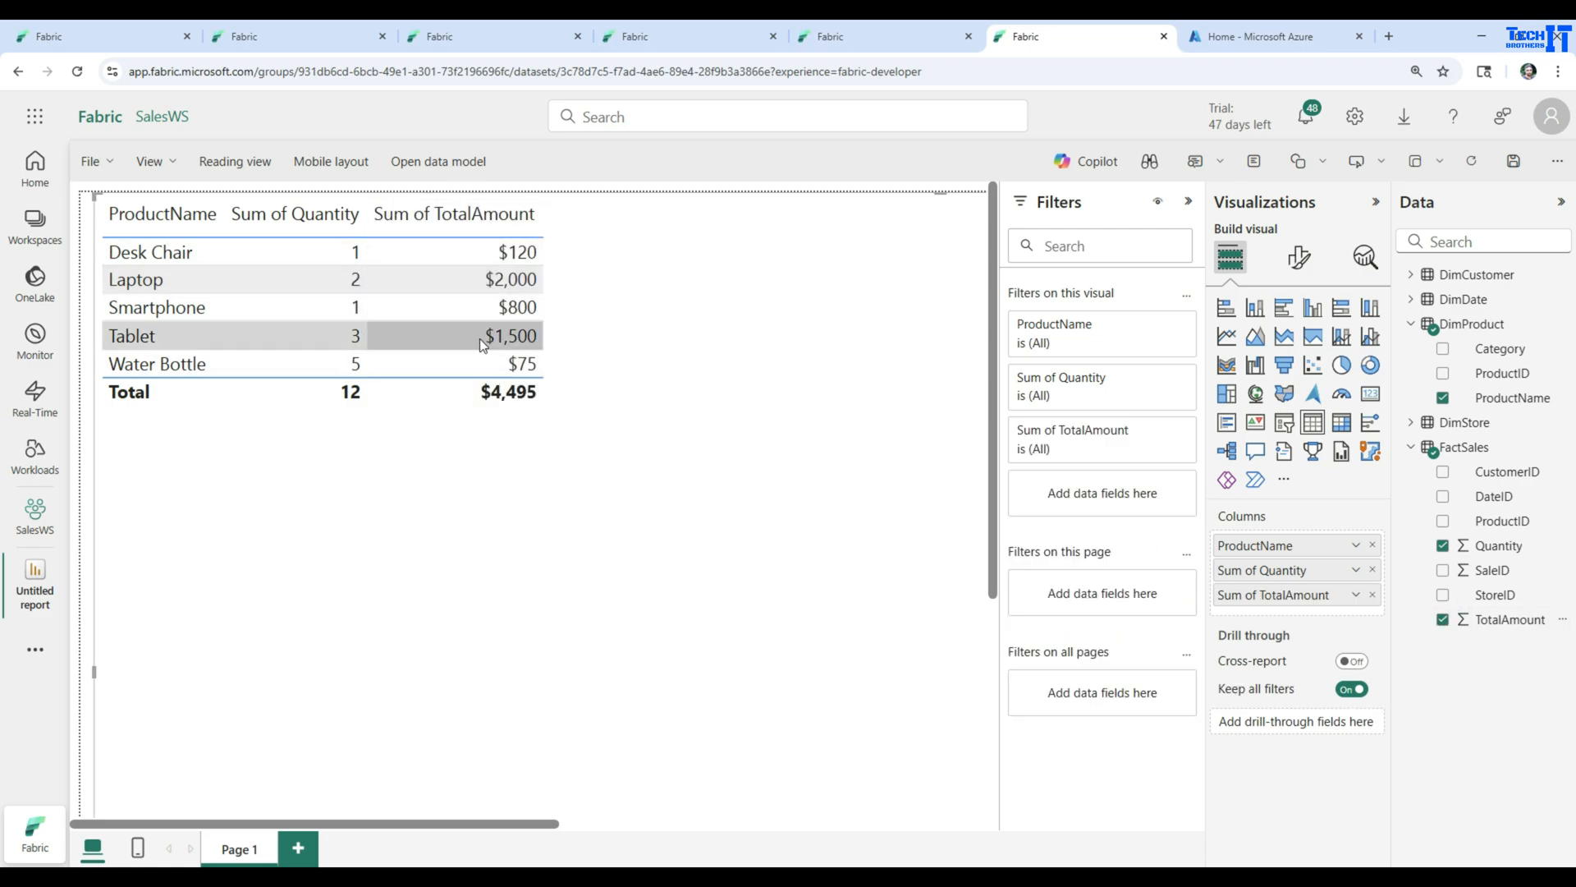
Step: Add FirstName and LastName from DimCustomer to the table visual
click(1412, 327)
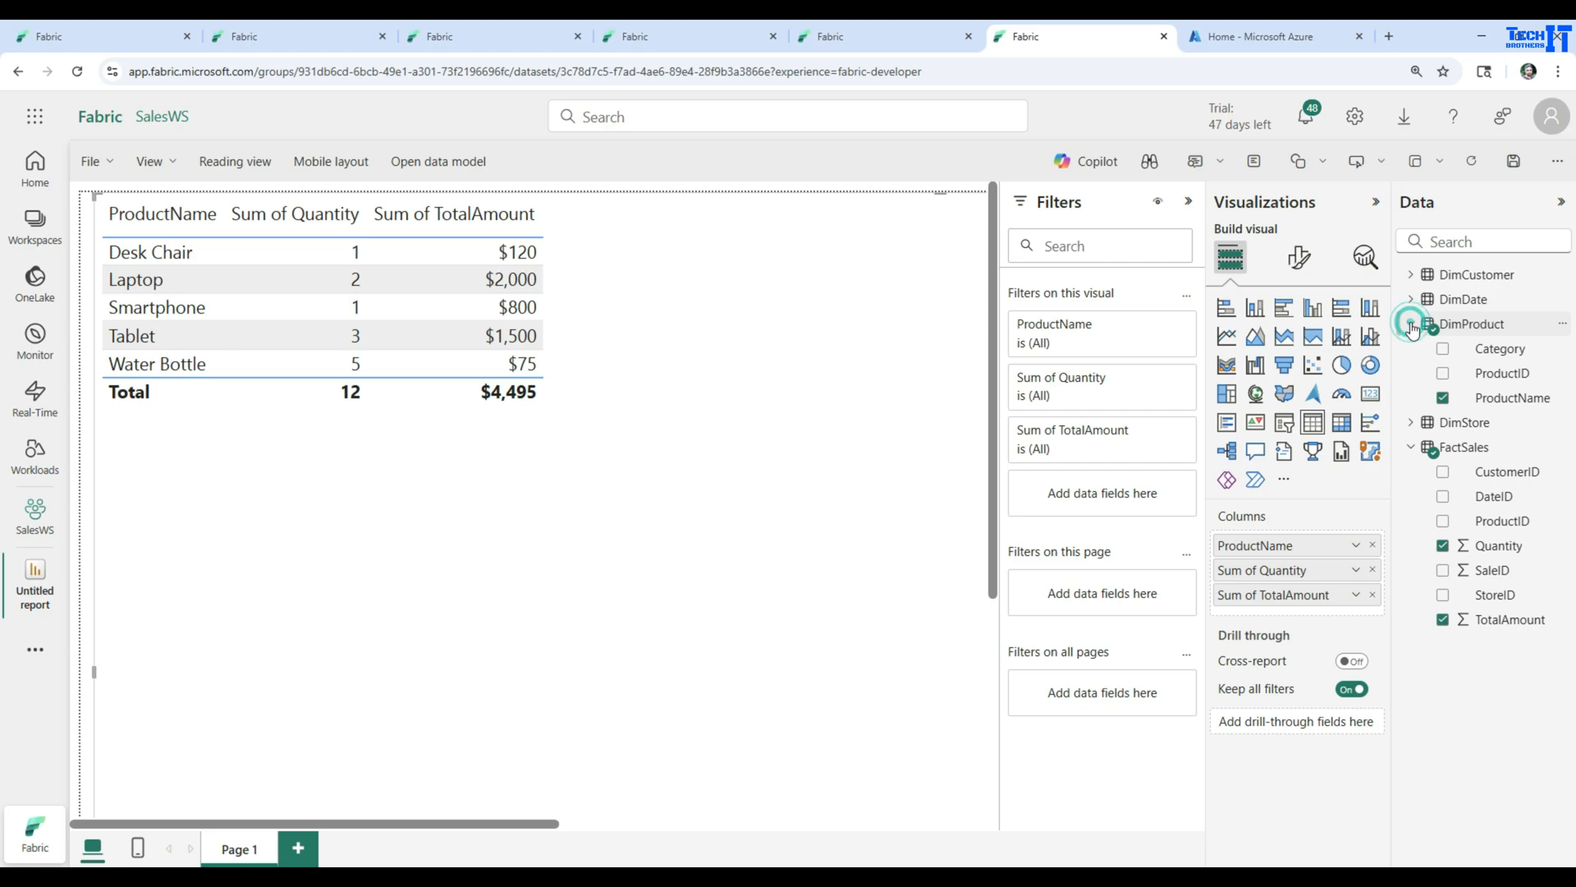
click(1412, 277)
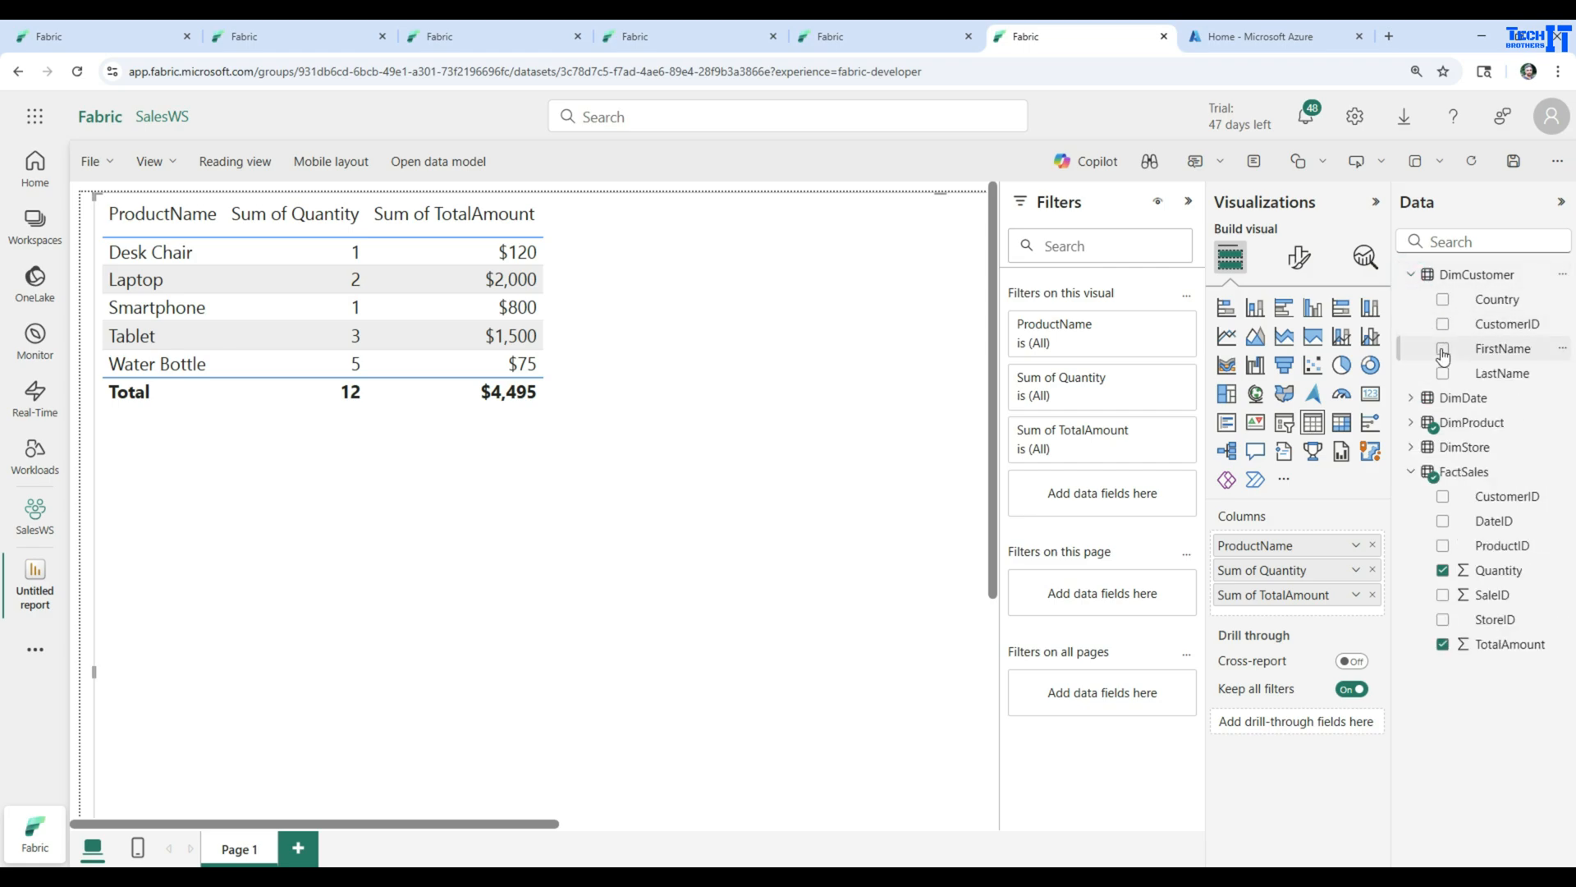
click(1444, 351)
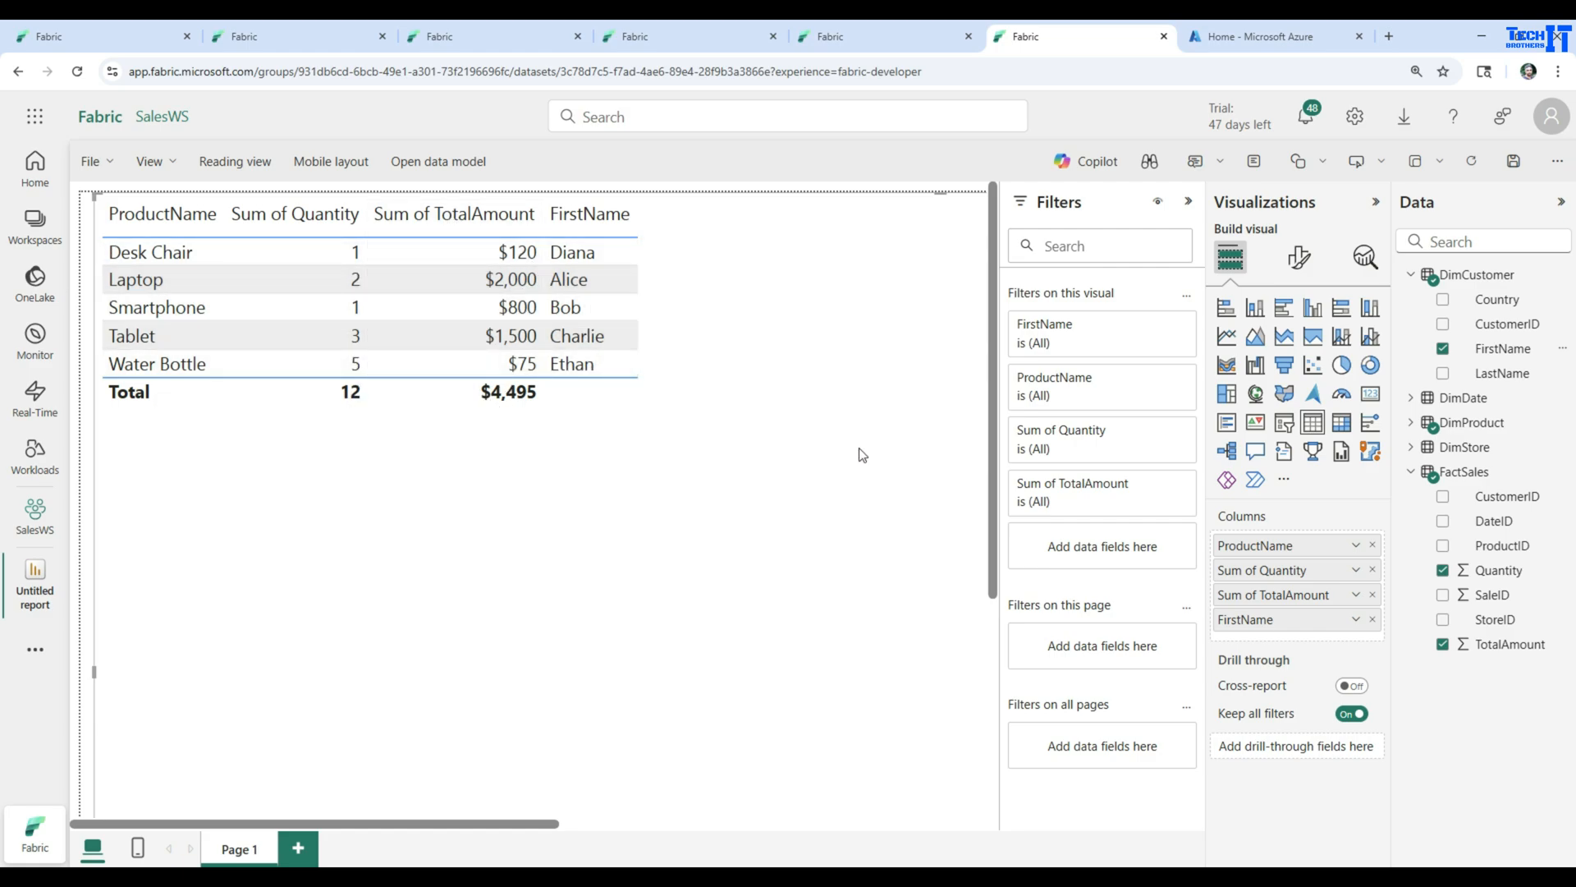
click(1443, 375)
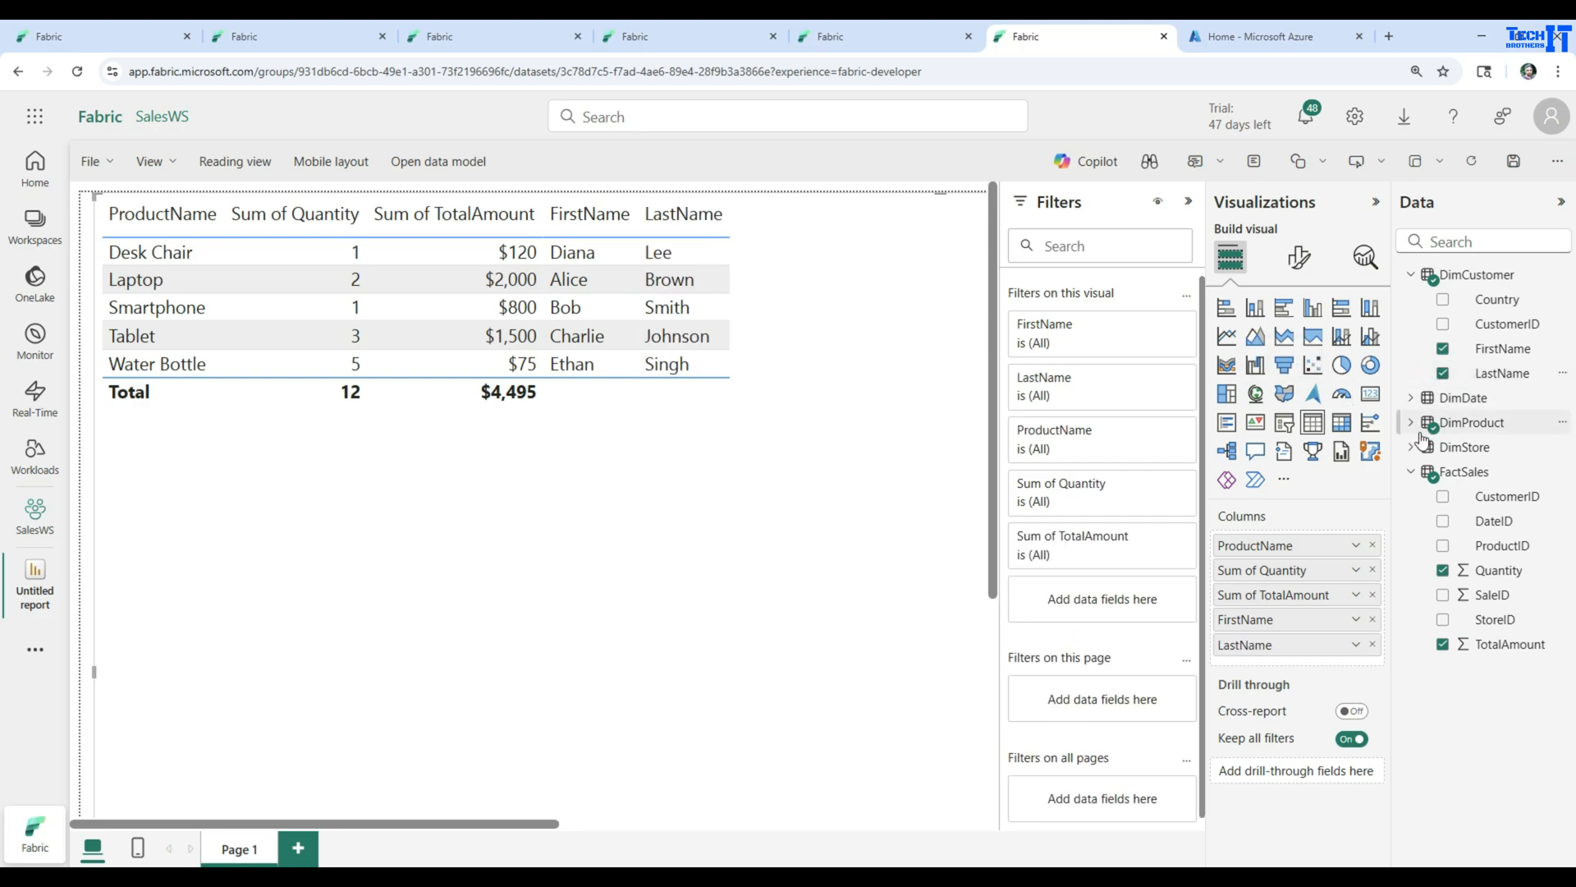
Step: Add Month and Year from DimDate and StoreName from DimStore to the table visual
click(1412, 399)
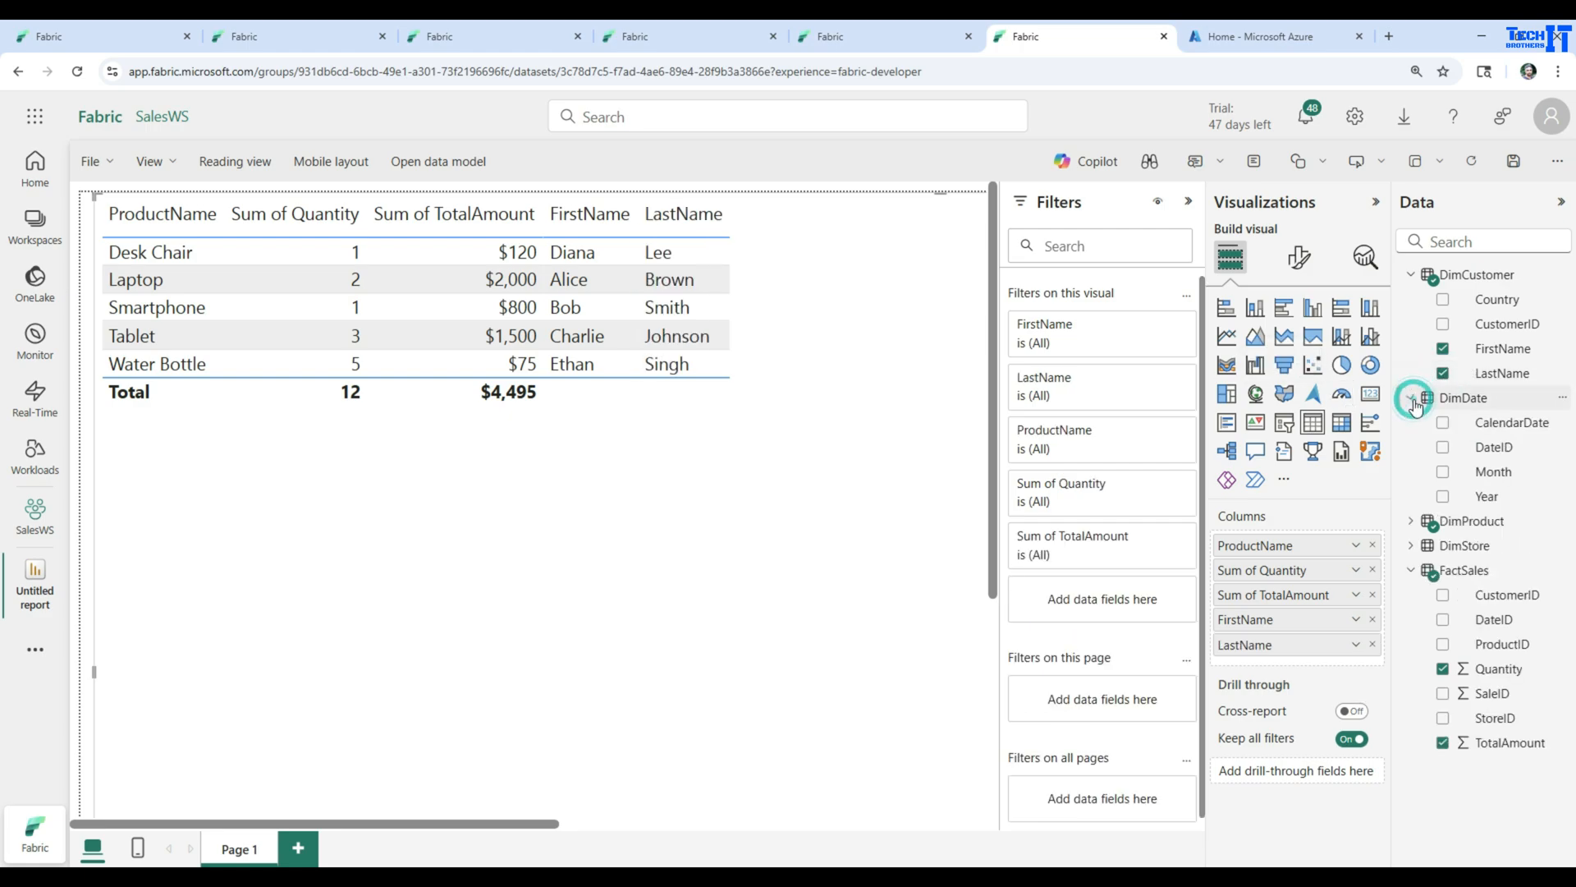
click(1443, 474)
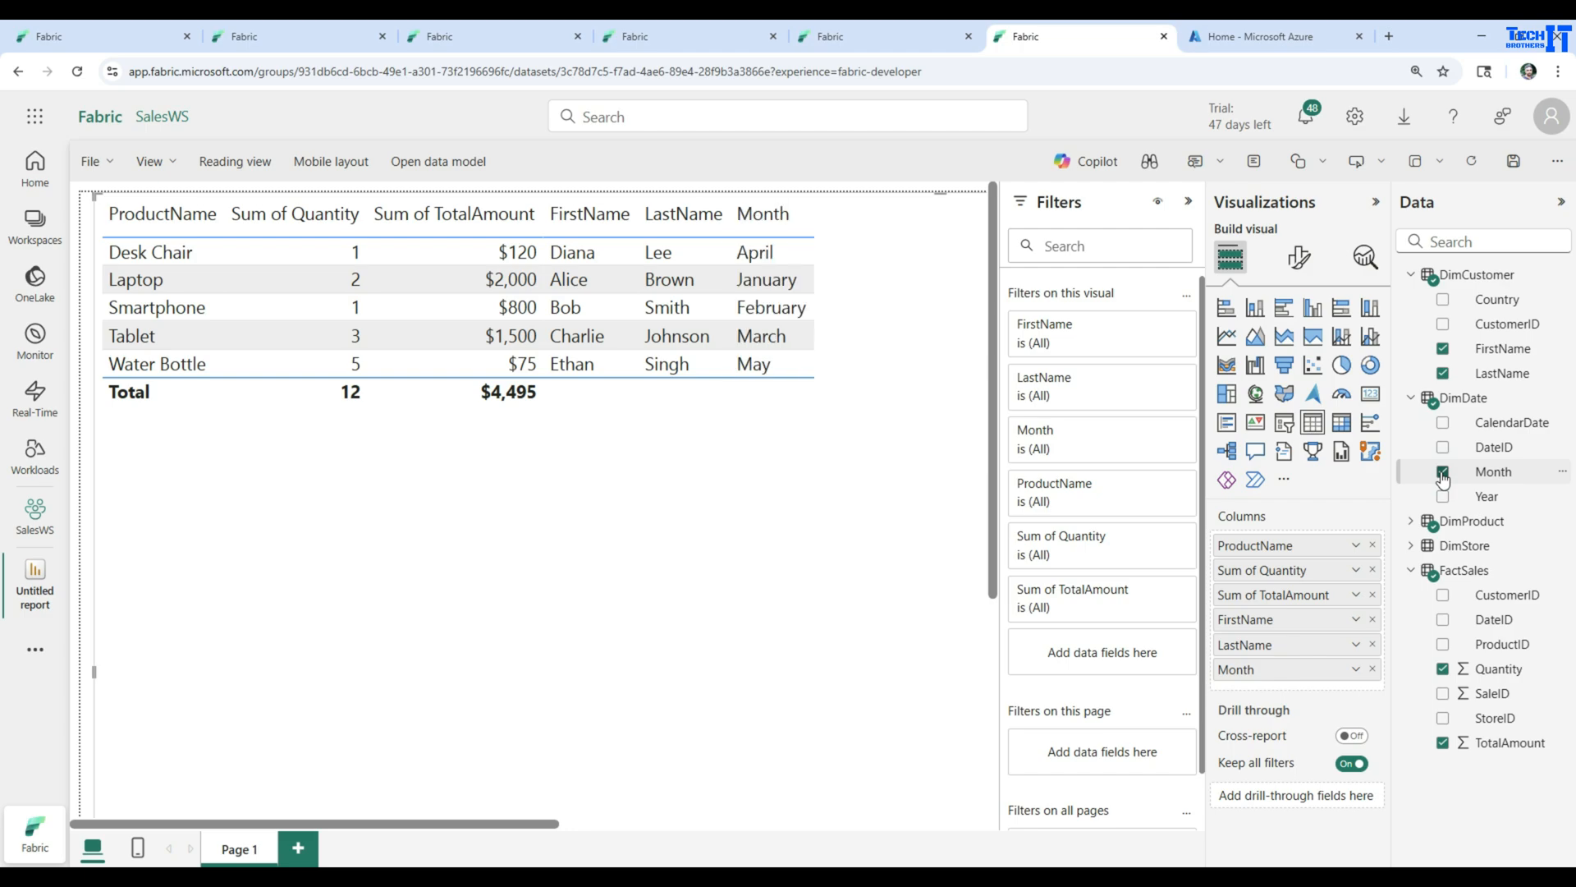
click(1443, 496)
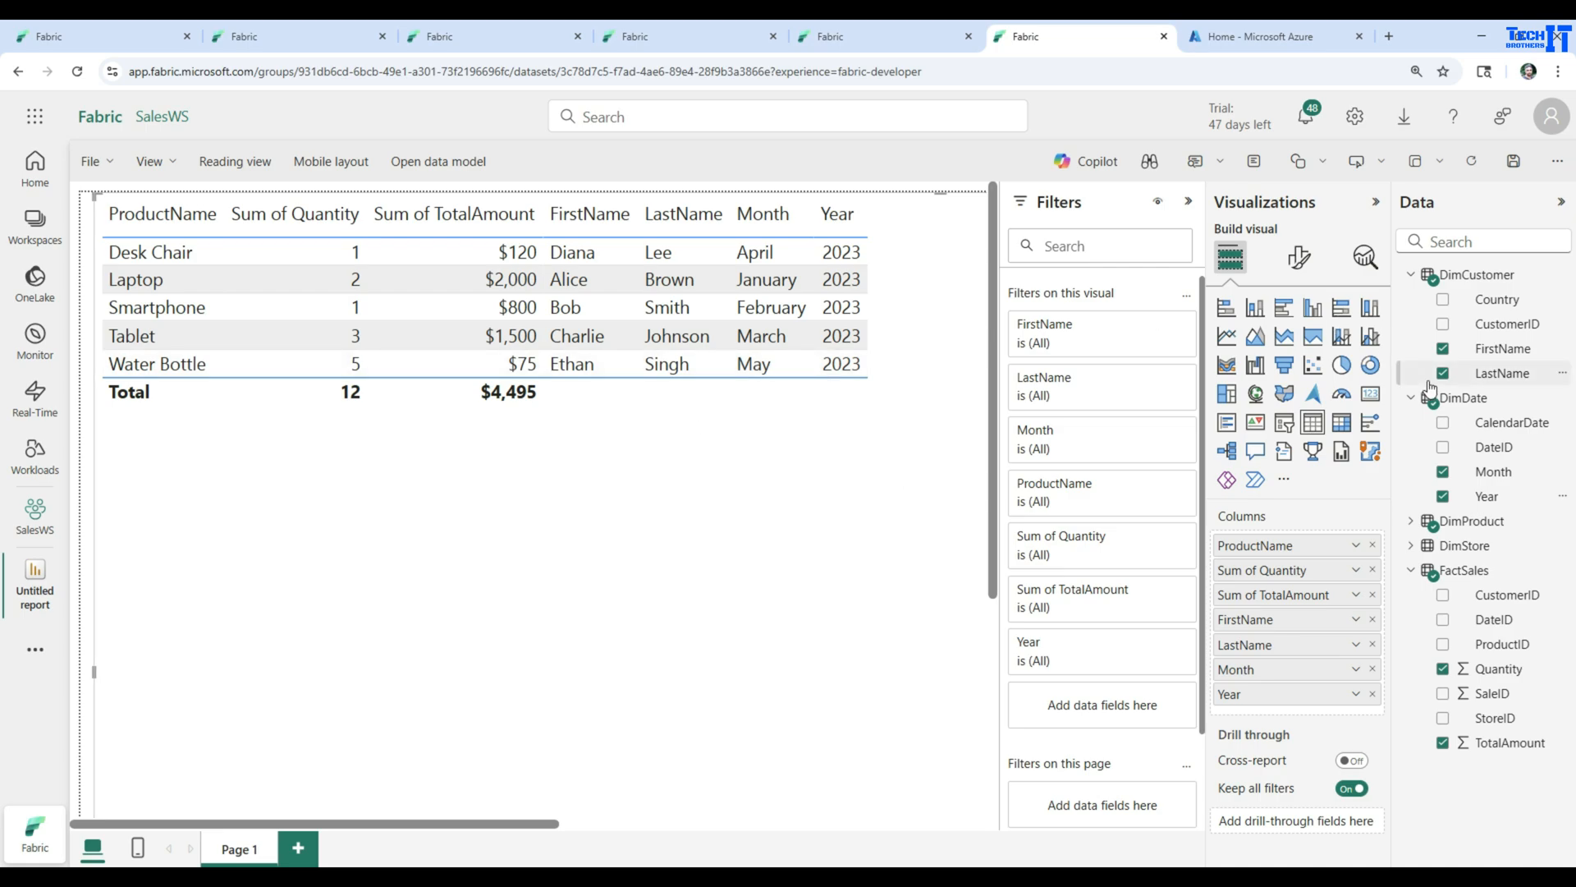
click(1411, 545)
click(1443, 620)
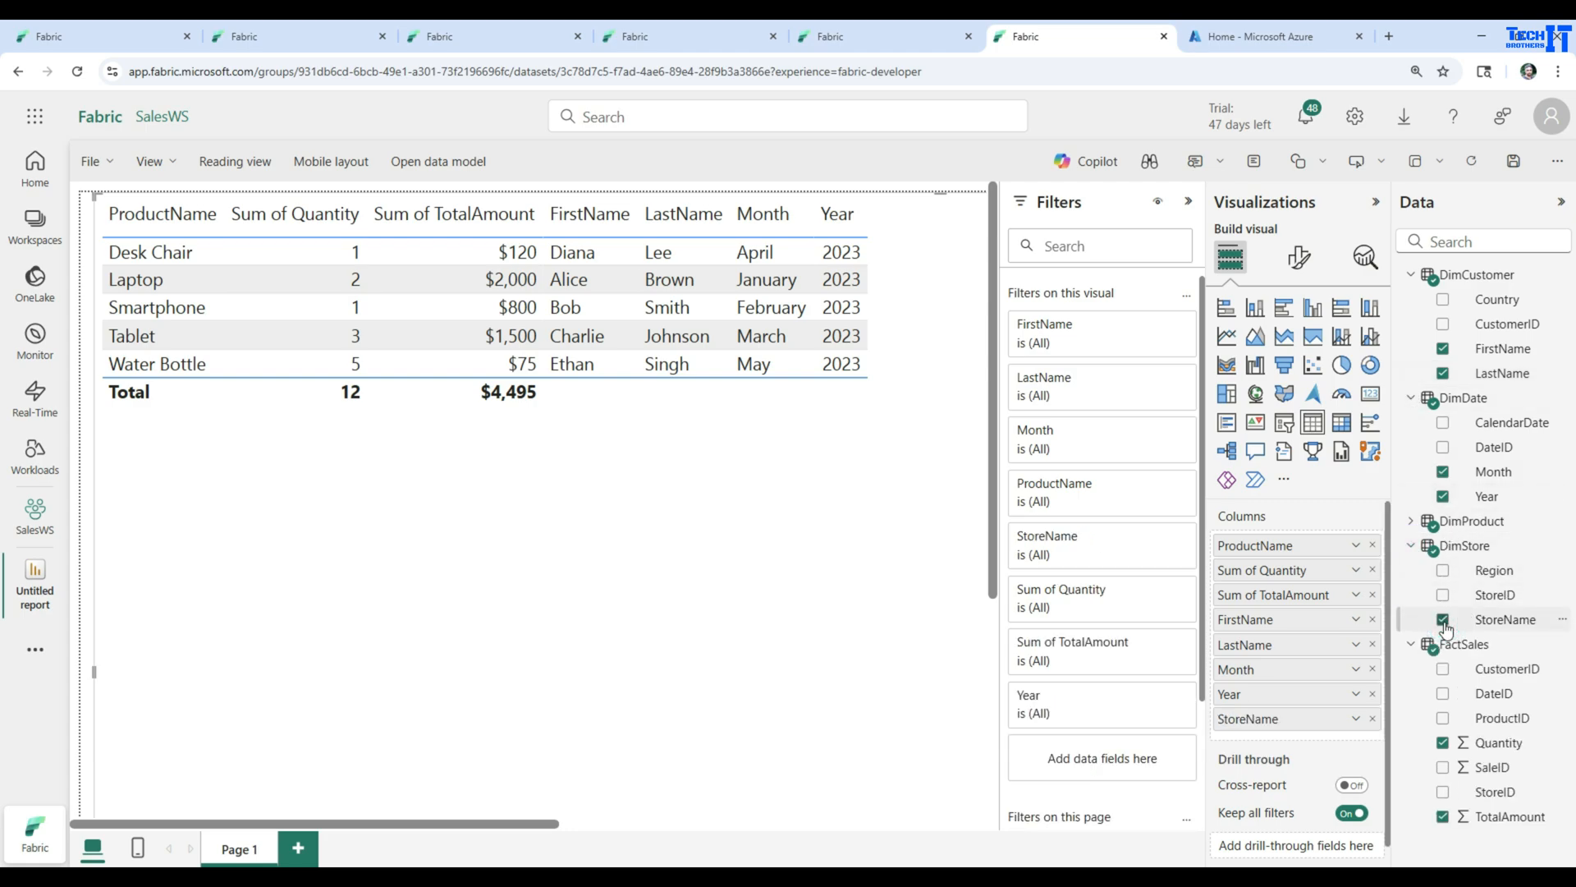
drag(541, 821, 637, 824)
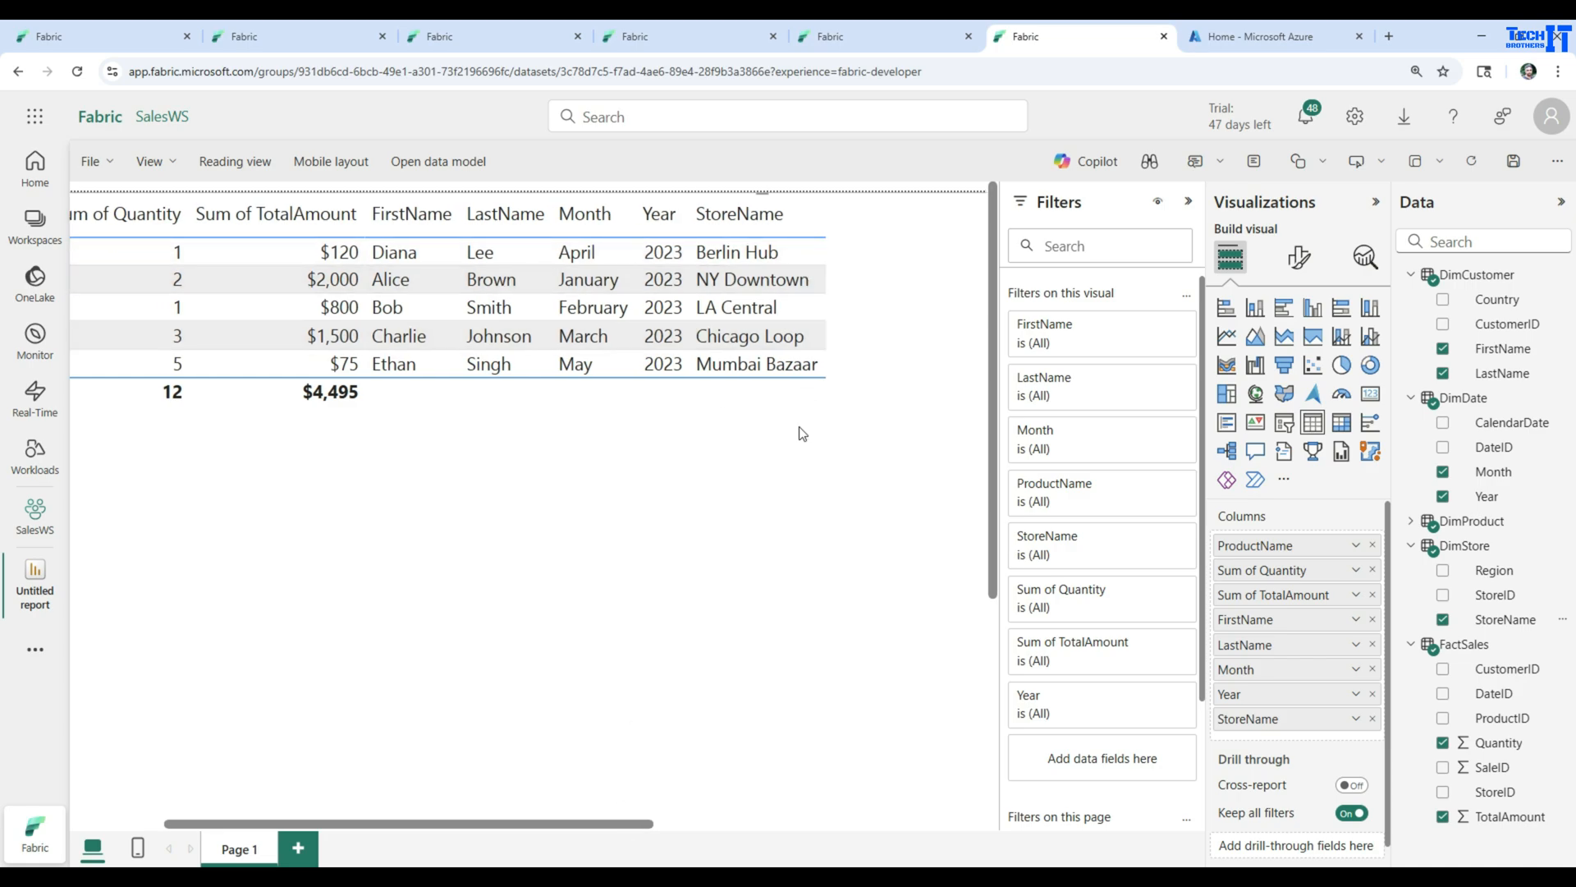
Step: Remove StoreName, Month, Year, LastName and FirstName from the table visual
click(1442, 619)
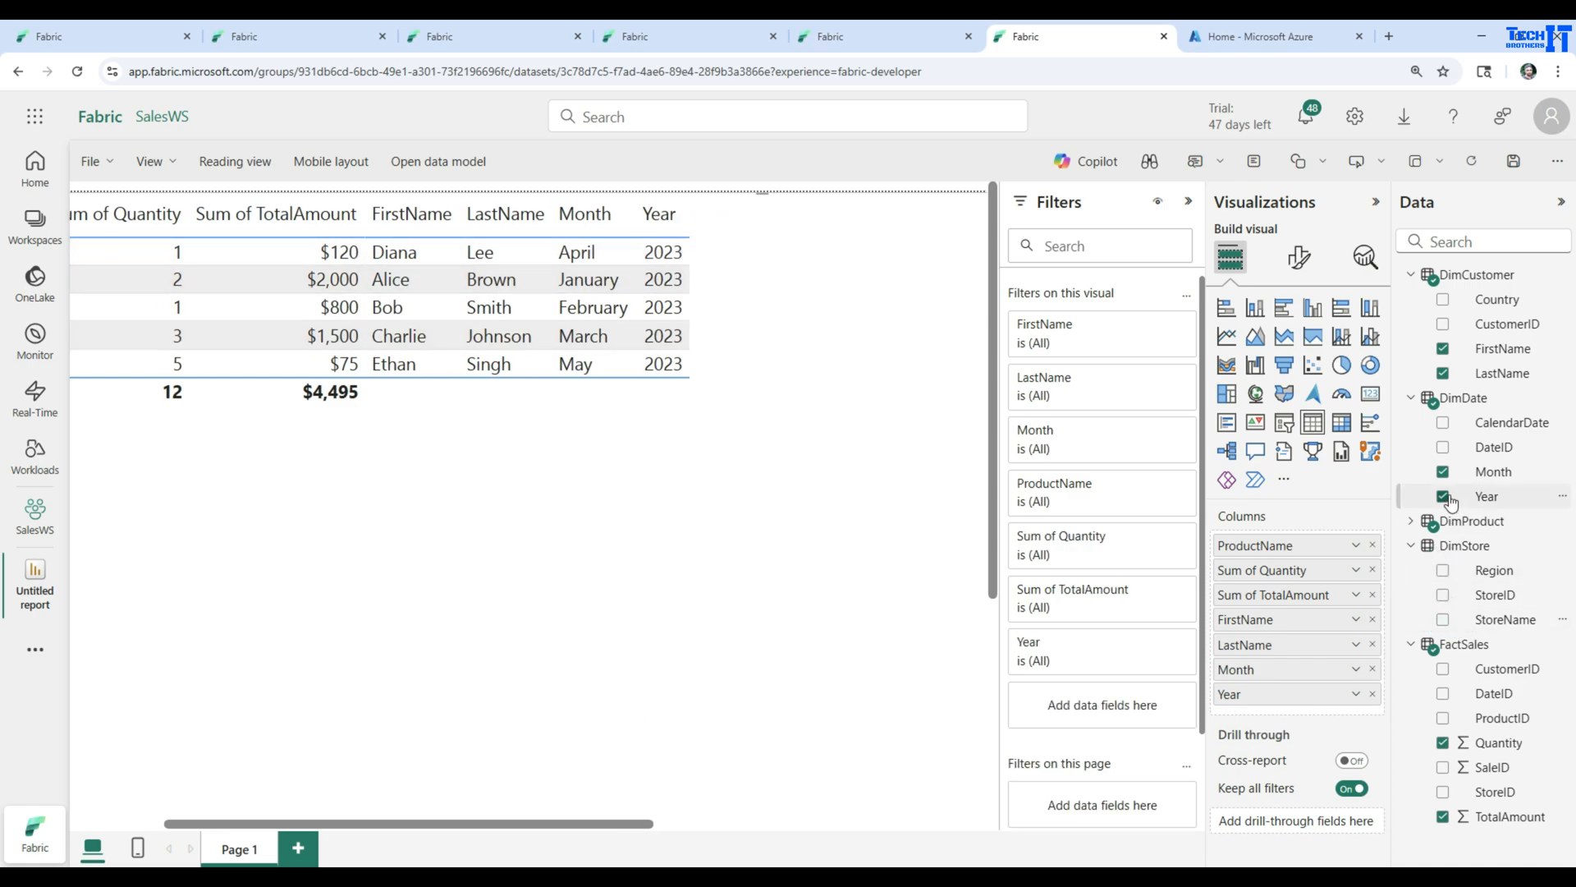
click(1442, 472)
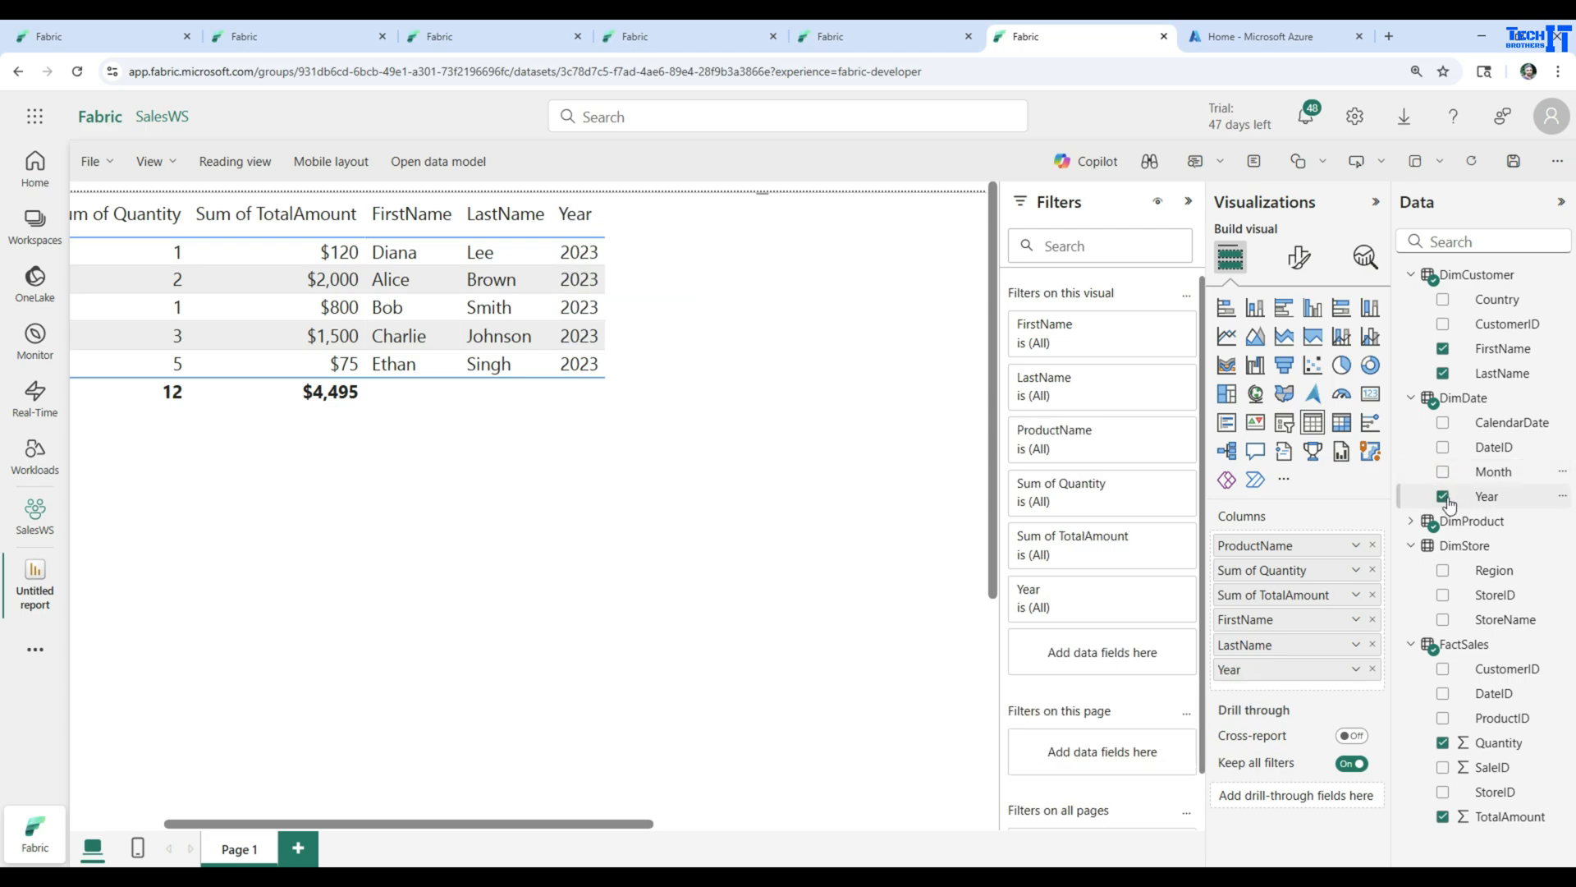
click(1442, 496)
click(1442, 373)
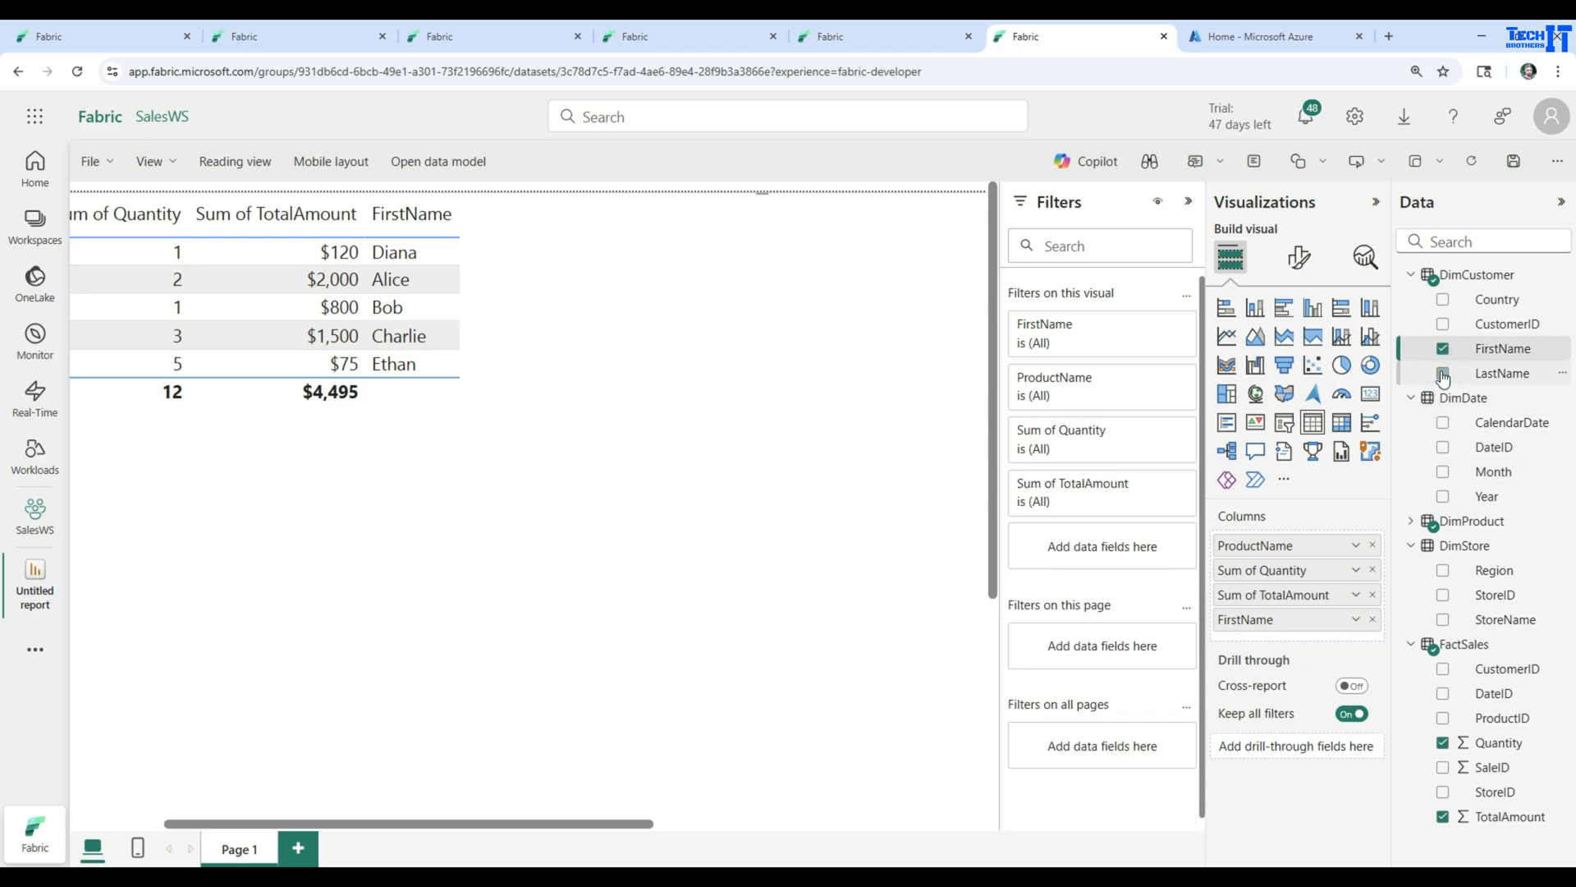
click(1443, 349)
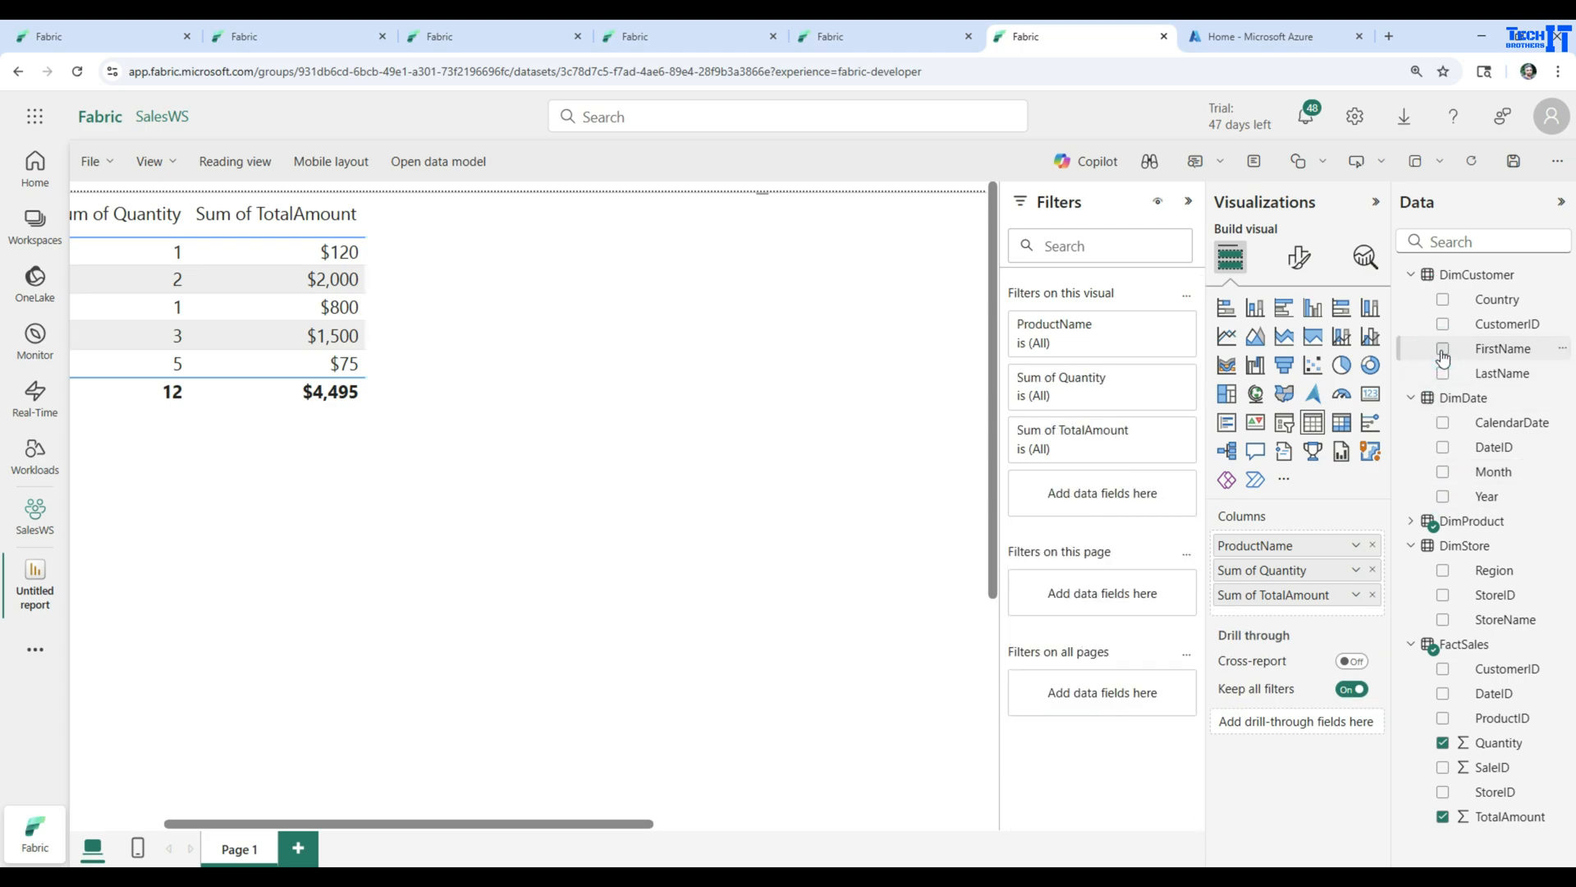
Step: Convert the table visual into a clustered column chart of Quantity and TotalAmount by ProductName
click(1413, 275)
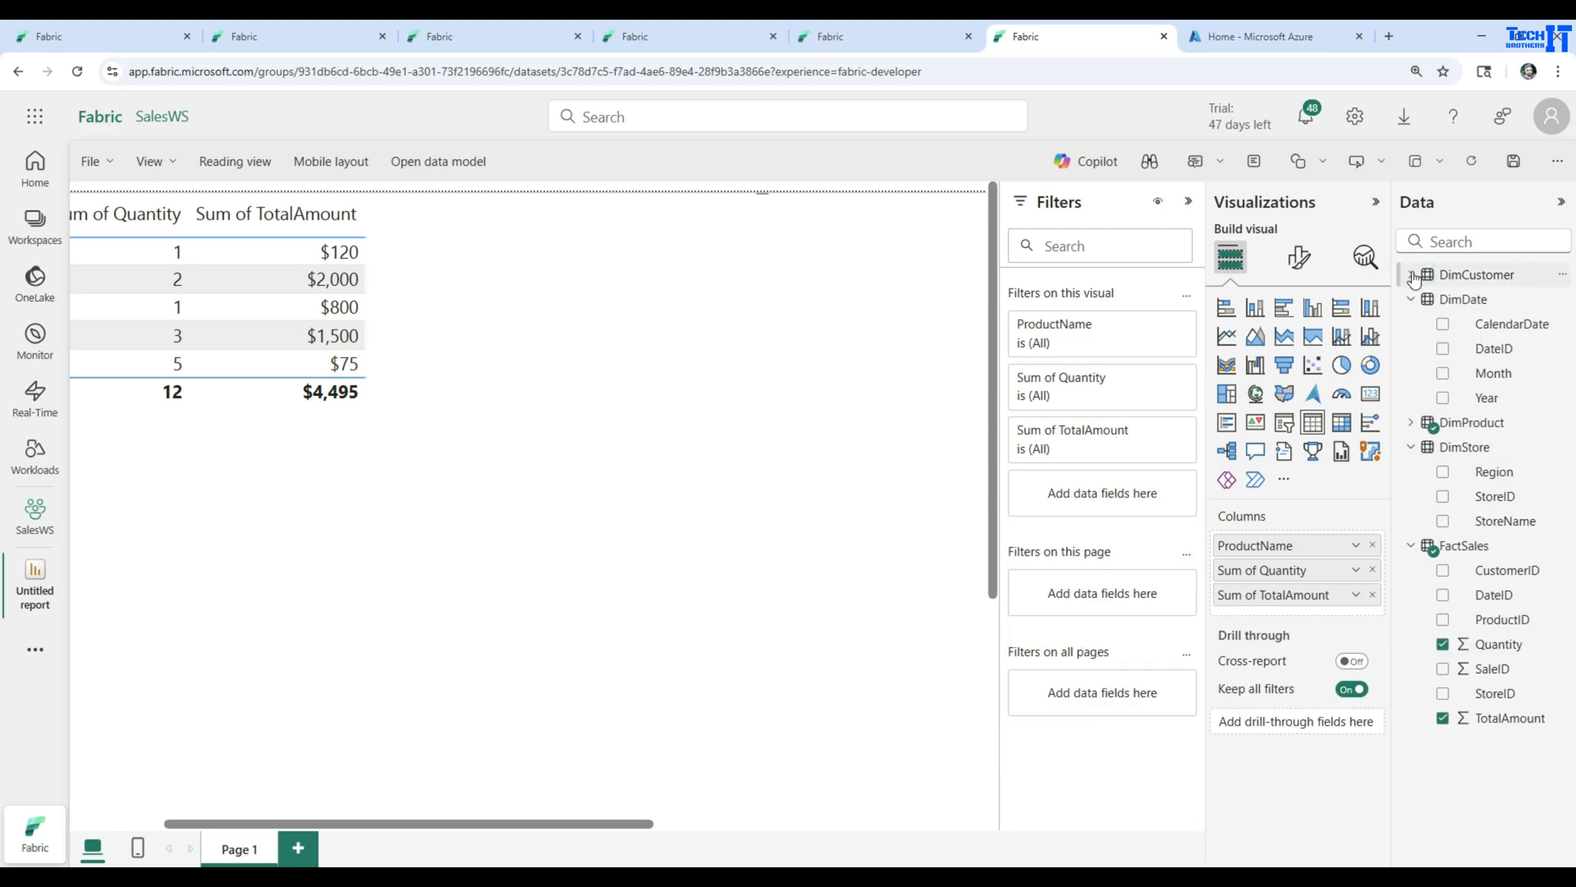
click(1311, 309)
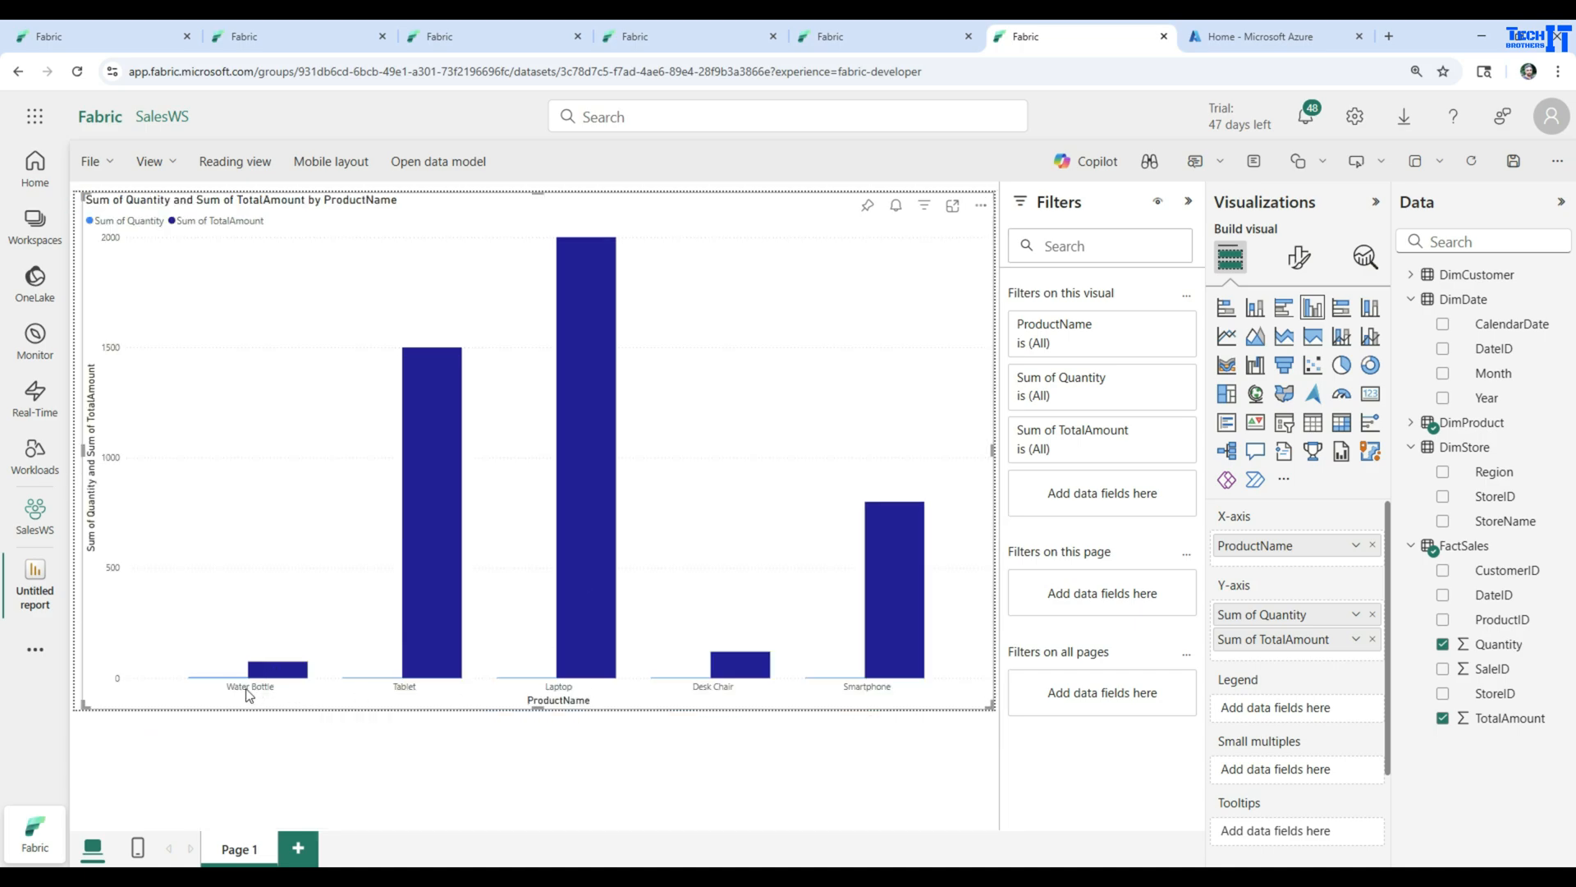
Step: Remove ProductName and Quantity from the clustered column chart, keeping only TotalAmount as its value
click(1413, 299)
click(1411, 324)
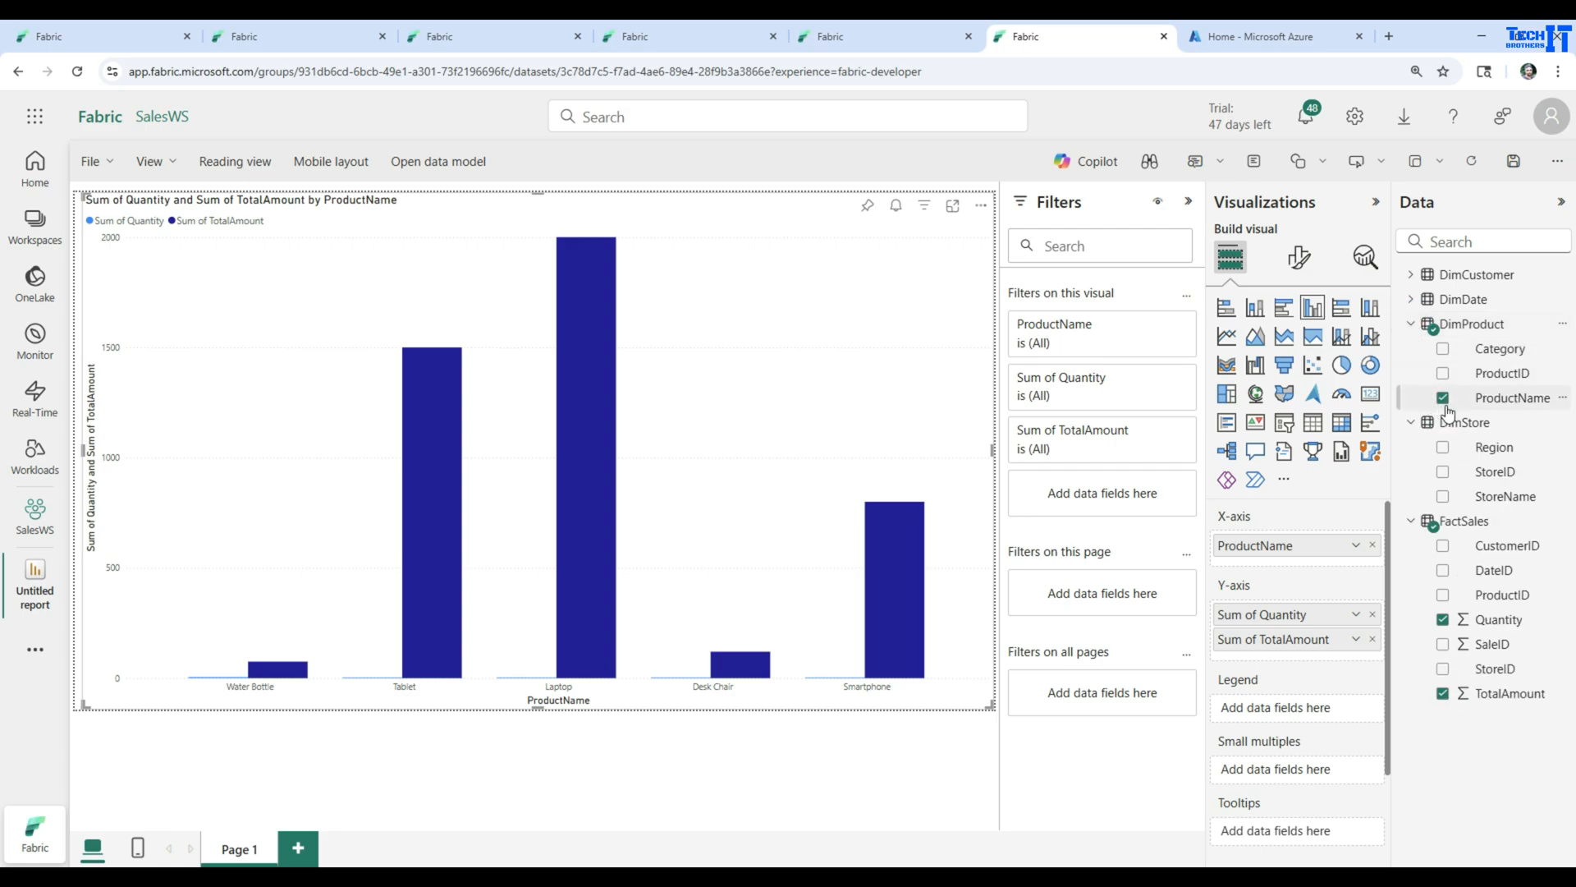
click(1443, 399)
click(1412, 324)
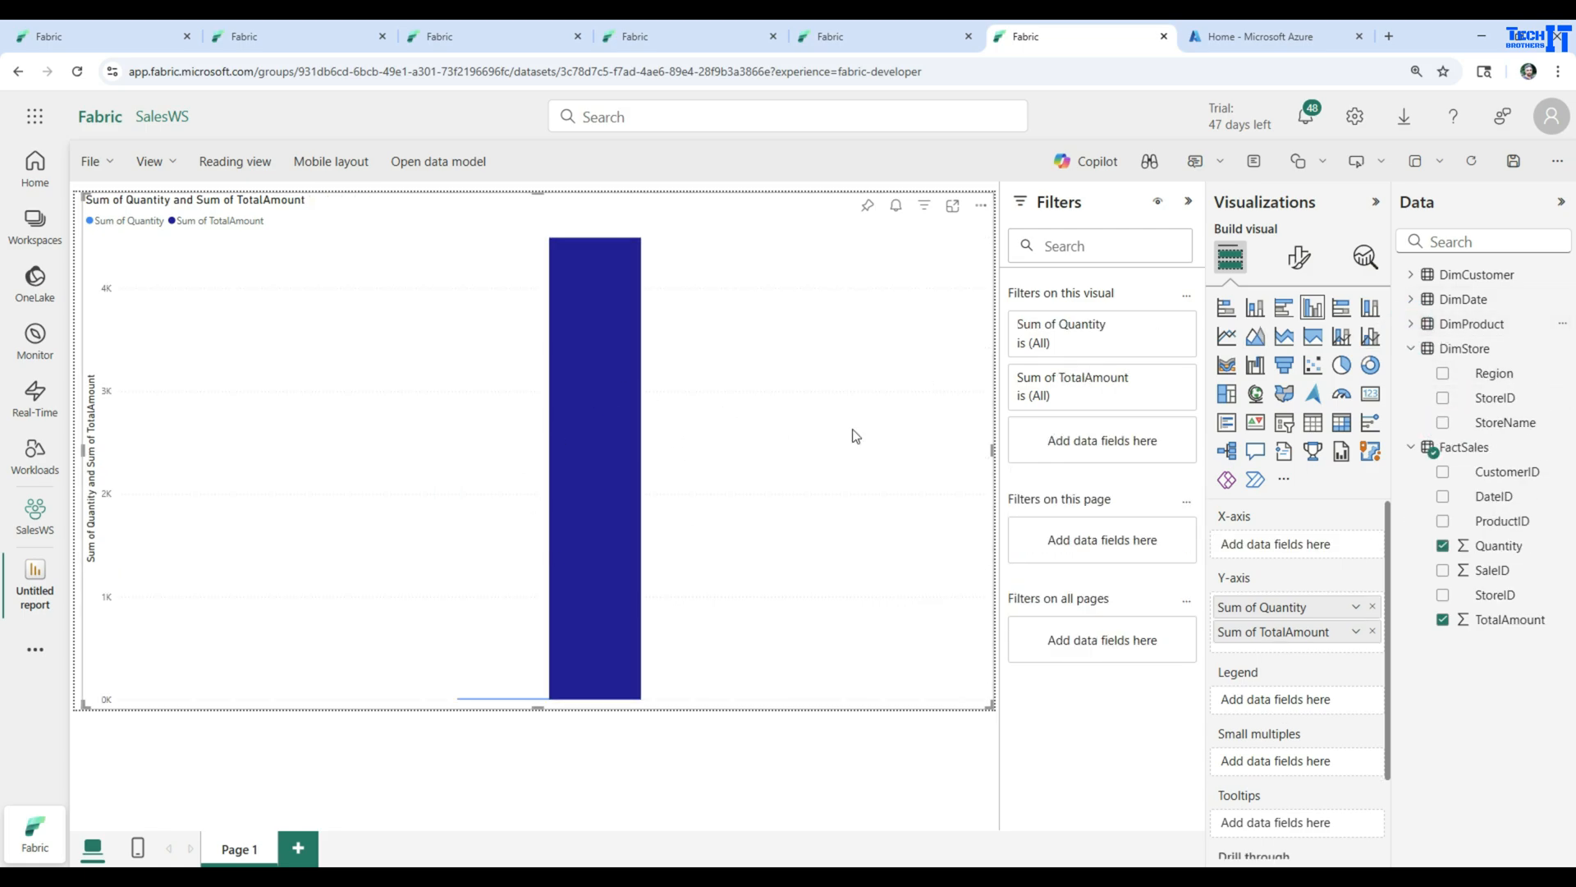
click(1443, 546)
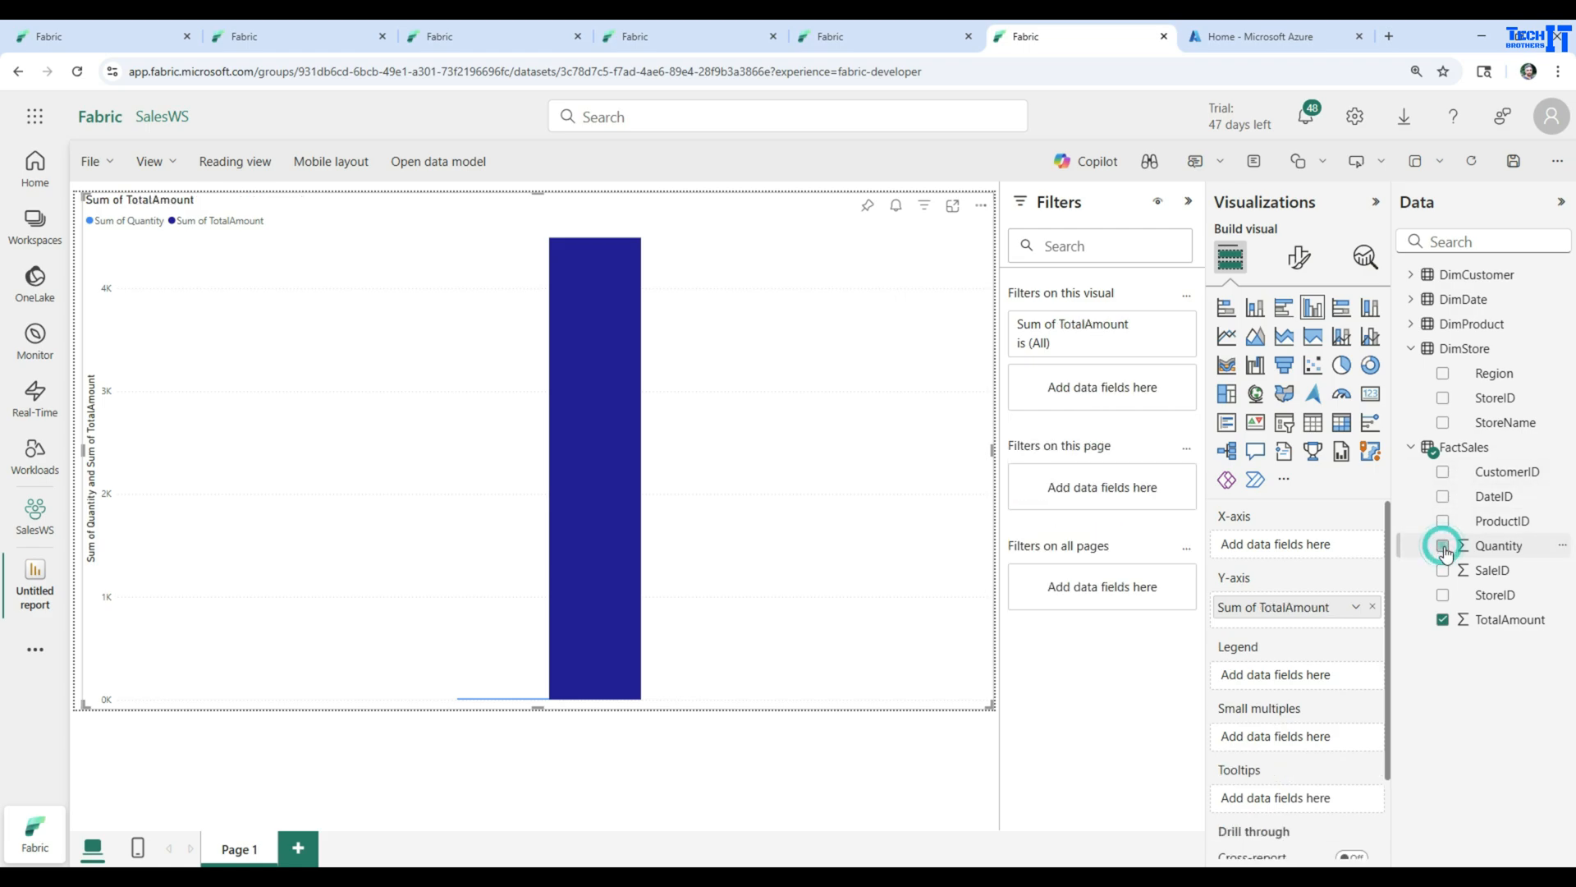
Step: Add Country from DimCustomer to the column chart so that TotalAmount is plotted by country
click(1412, 348)
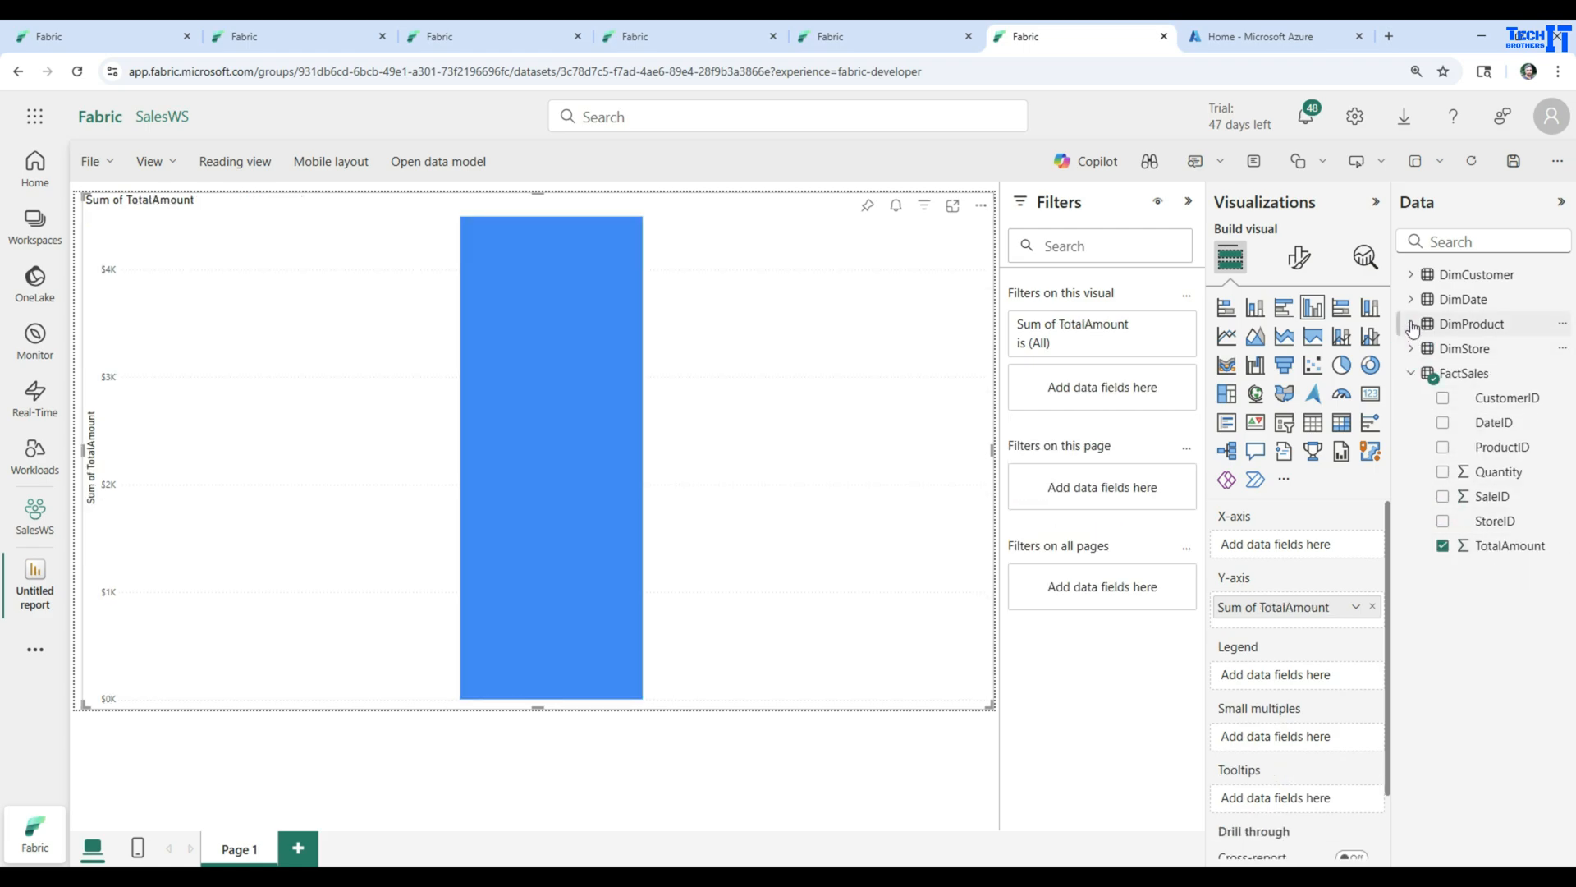
click(1411, 275)
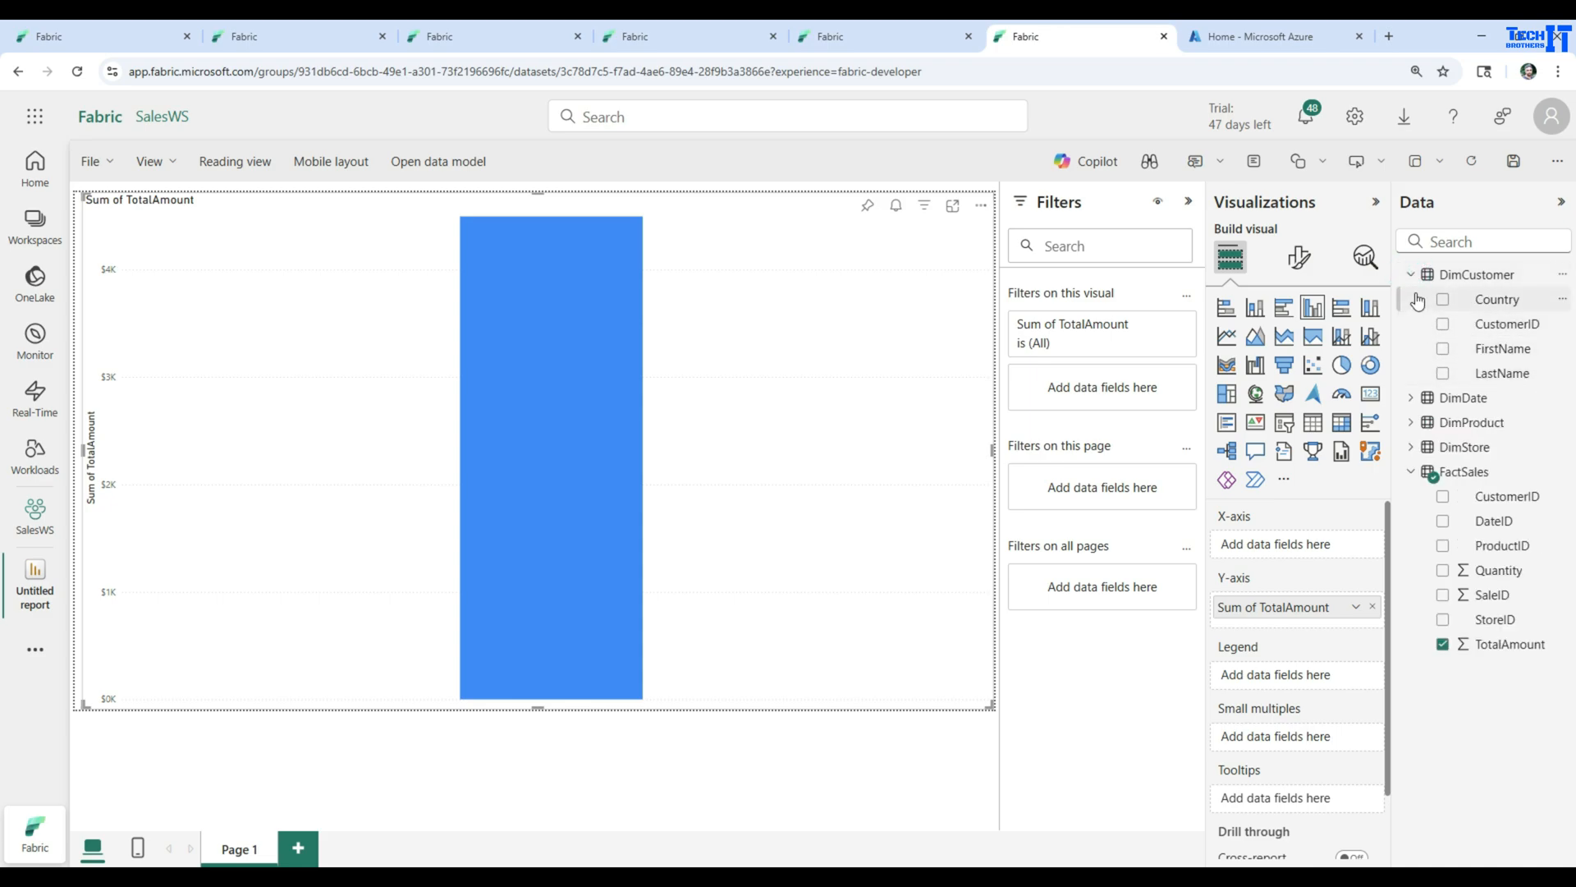
click(1443, 300)
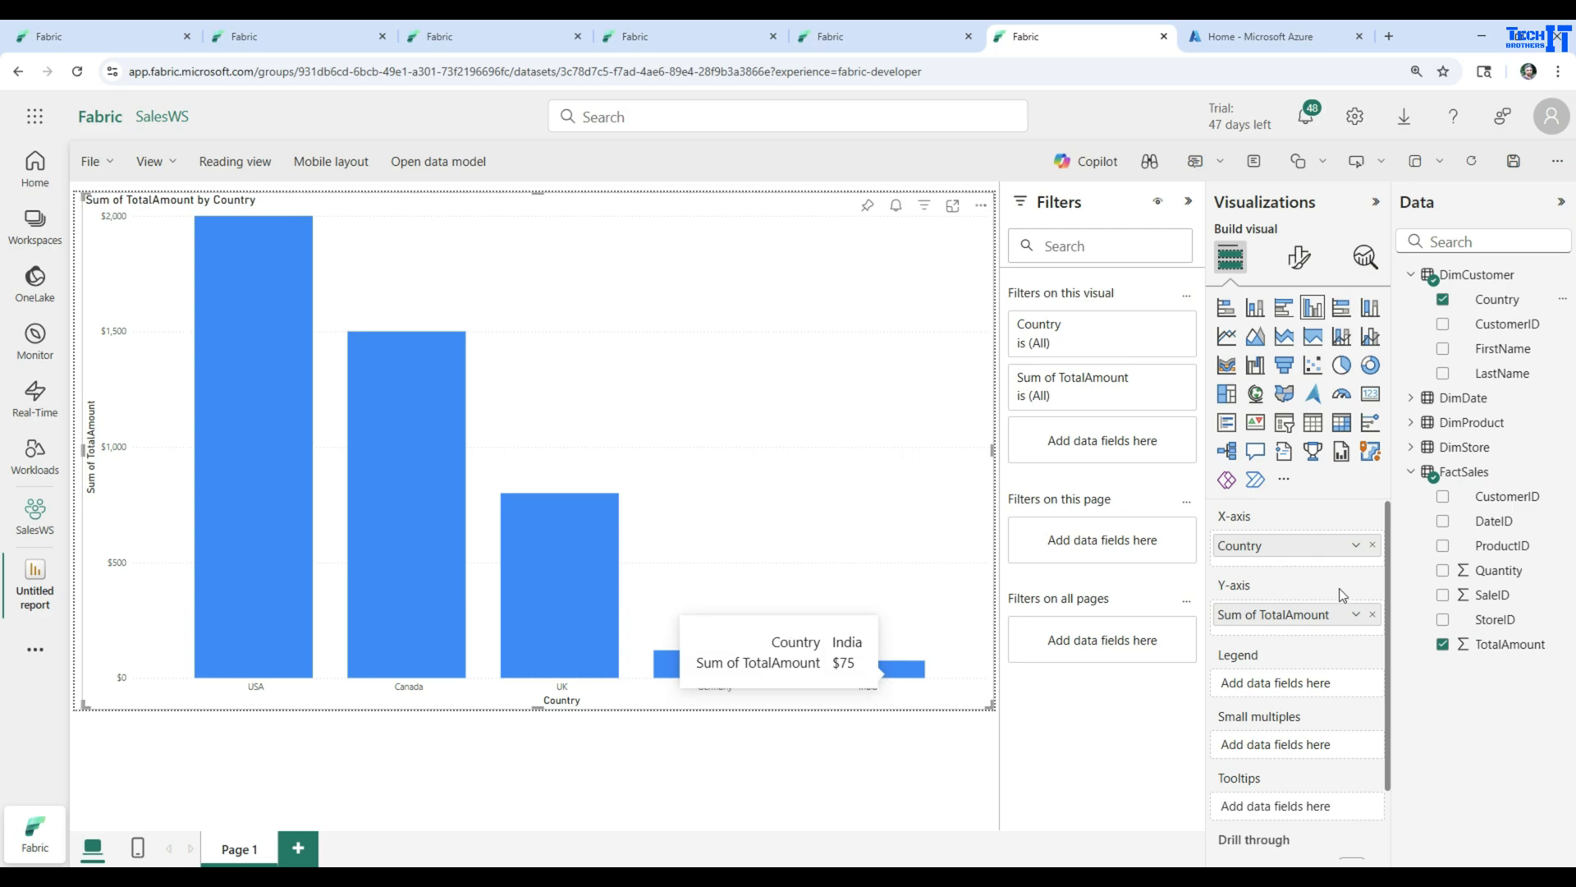
Step: Try splitting the chart's columns by Category from DimProduct, and remove that field again
click(1412, 277)
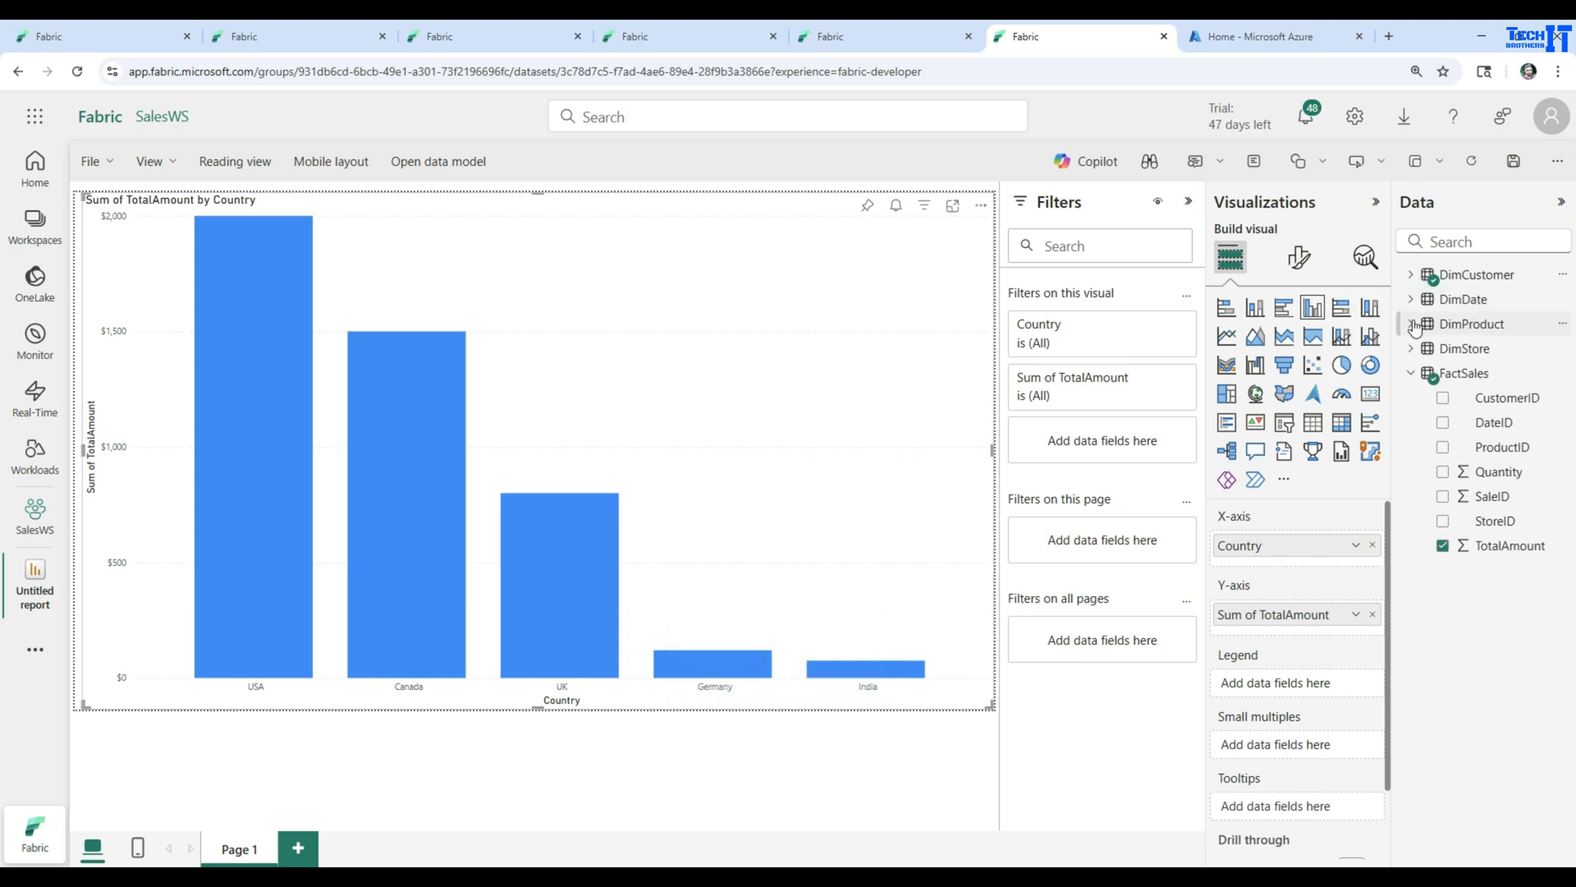
click(1412, 326)
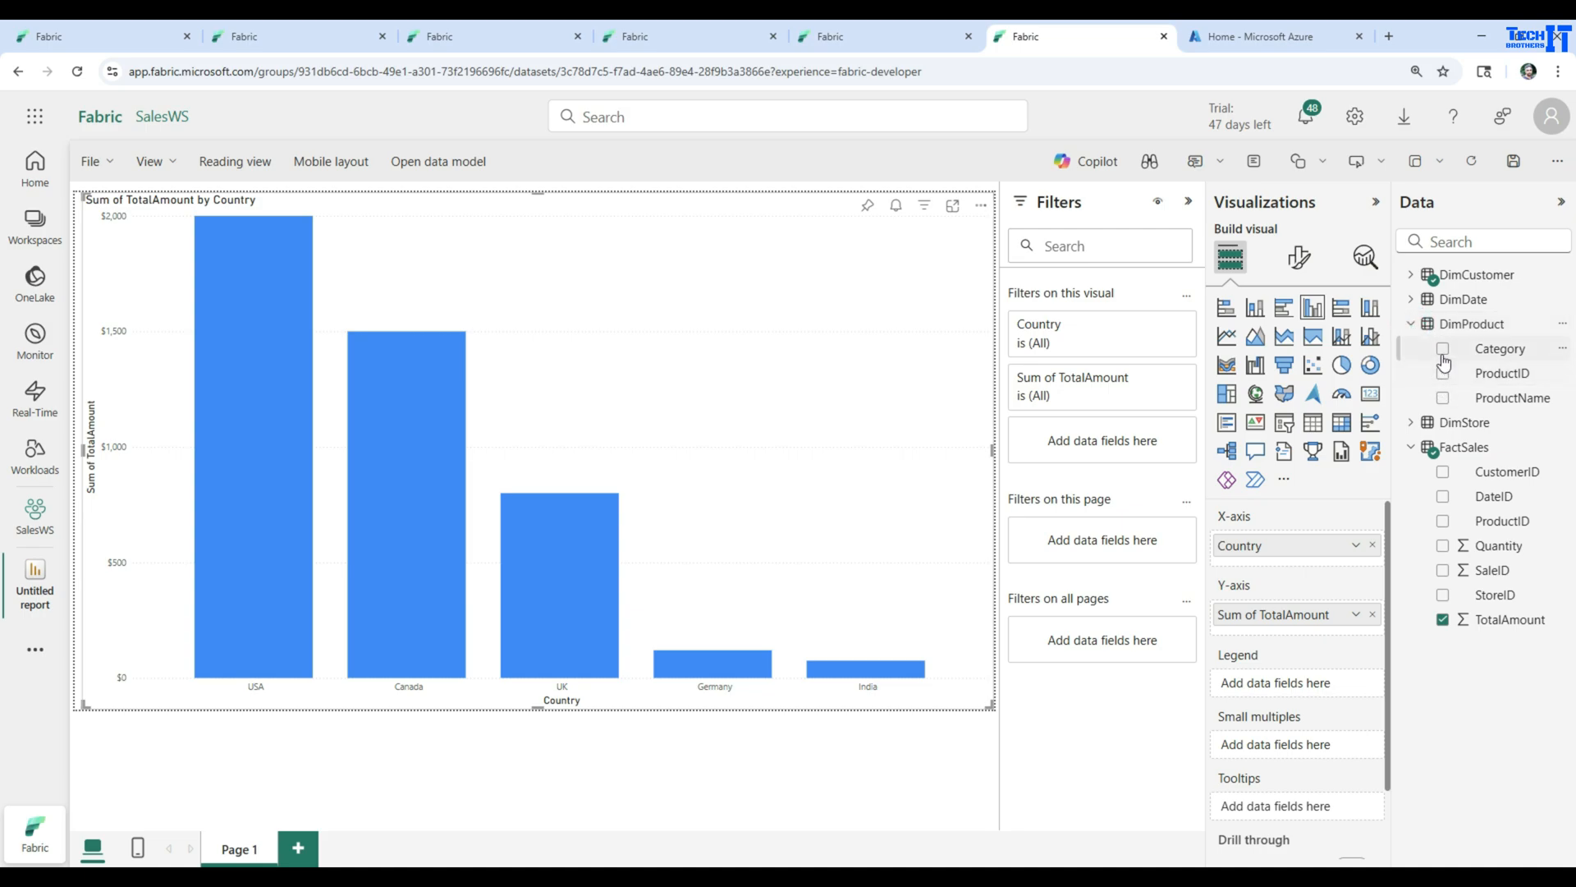
click(1443, 350)
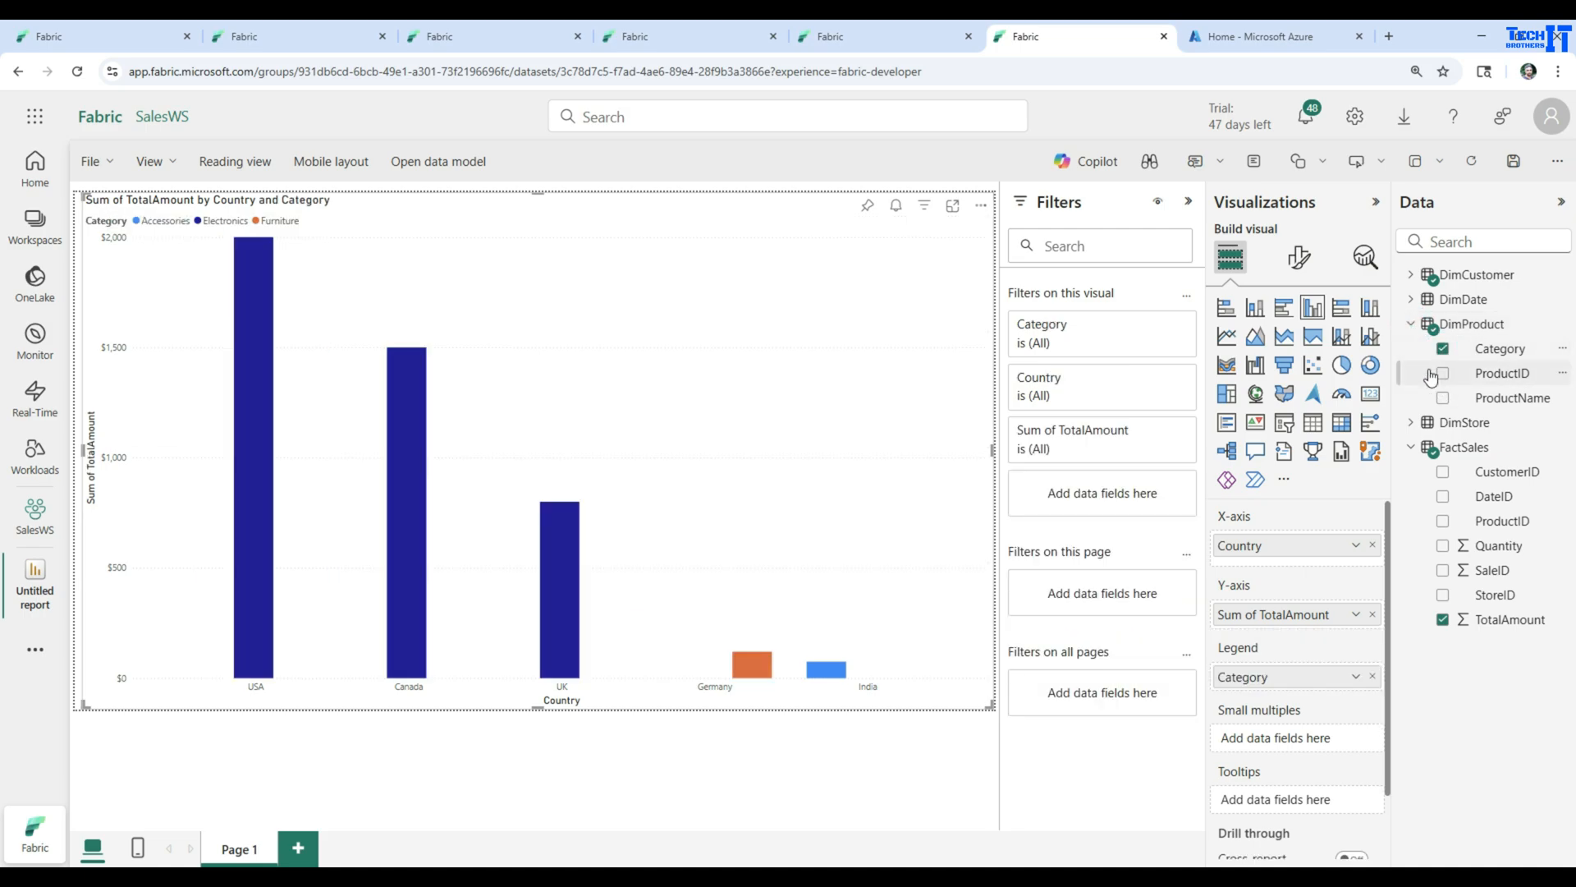
mouse_move(824, 675)
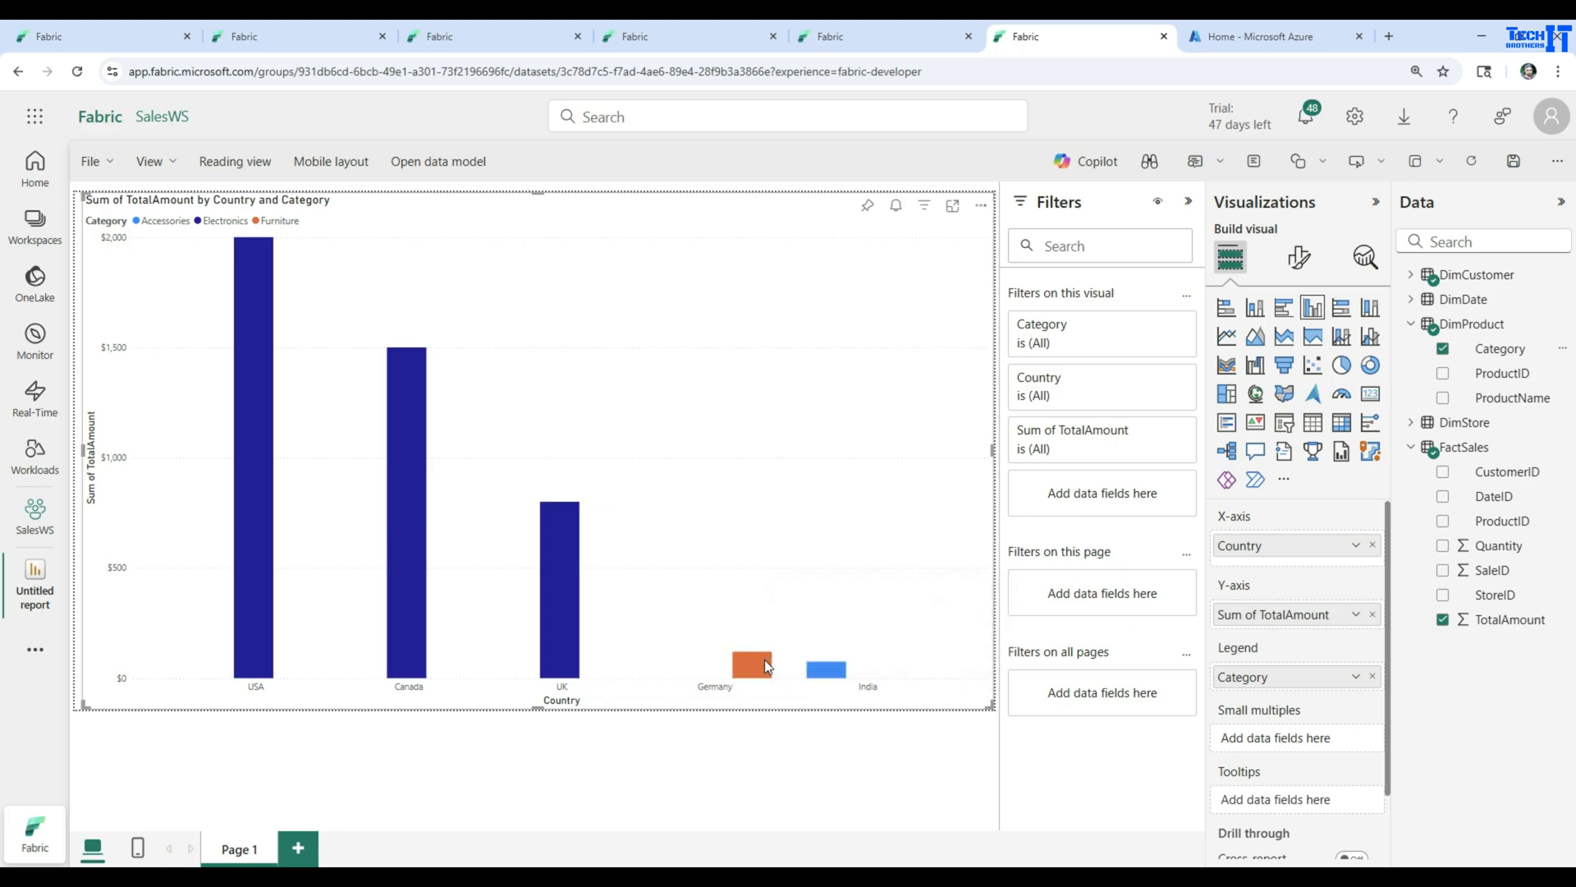
mouse_move(762, 665)
click(1444, 350)
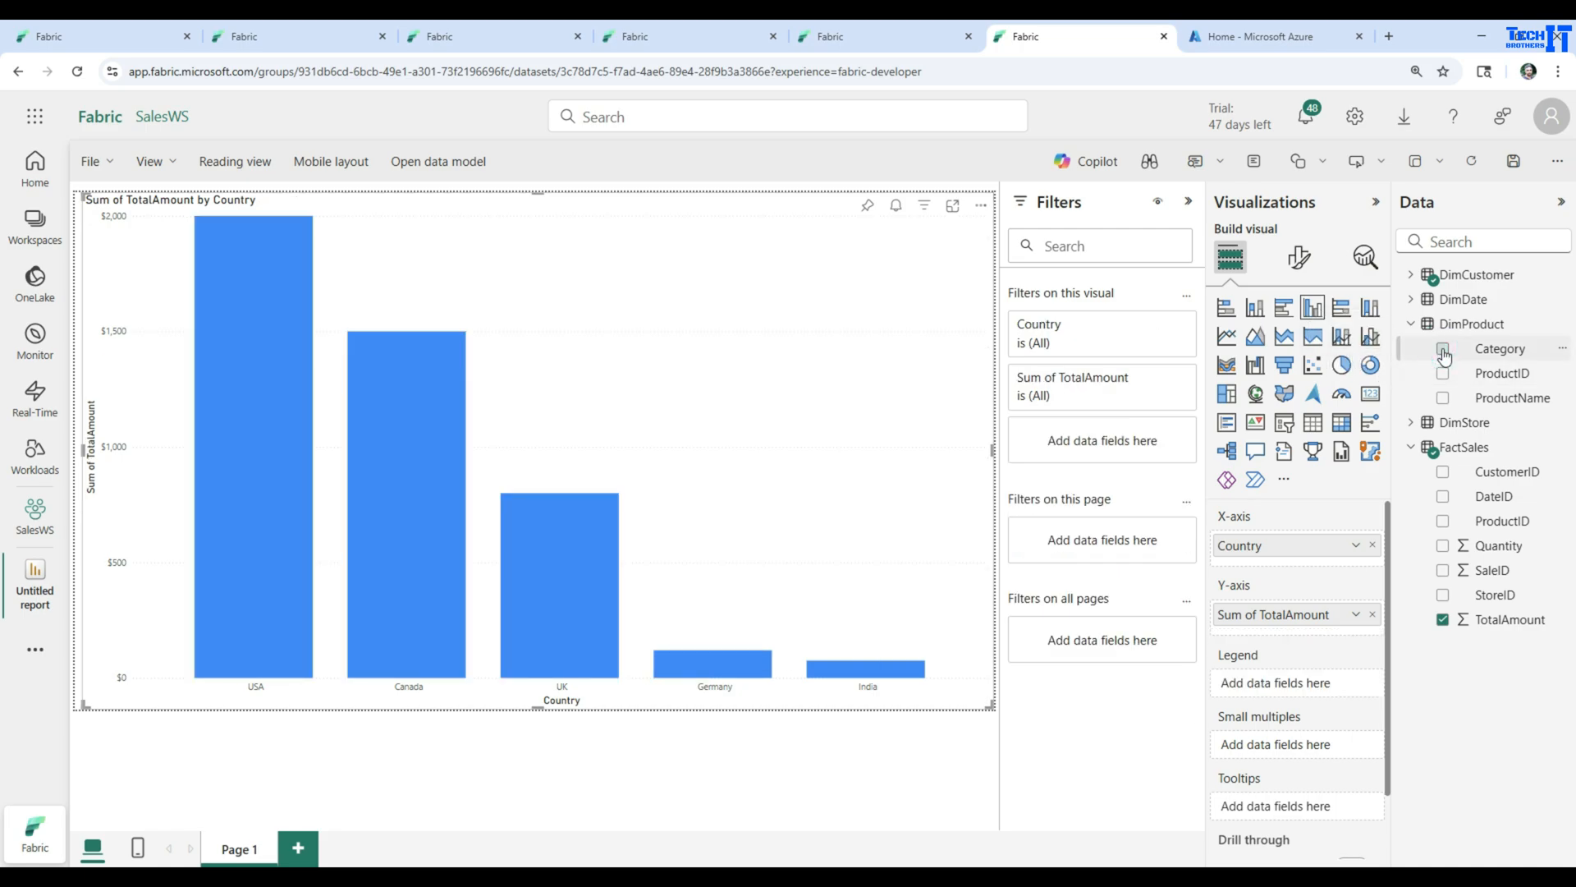
Step: Show TotalAmount by Country as a pie chart and inspect its slices, and convert the visual to a funnel chart
click(1342, 366)
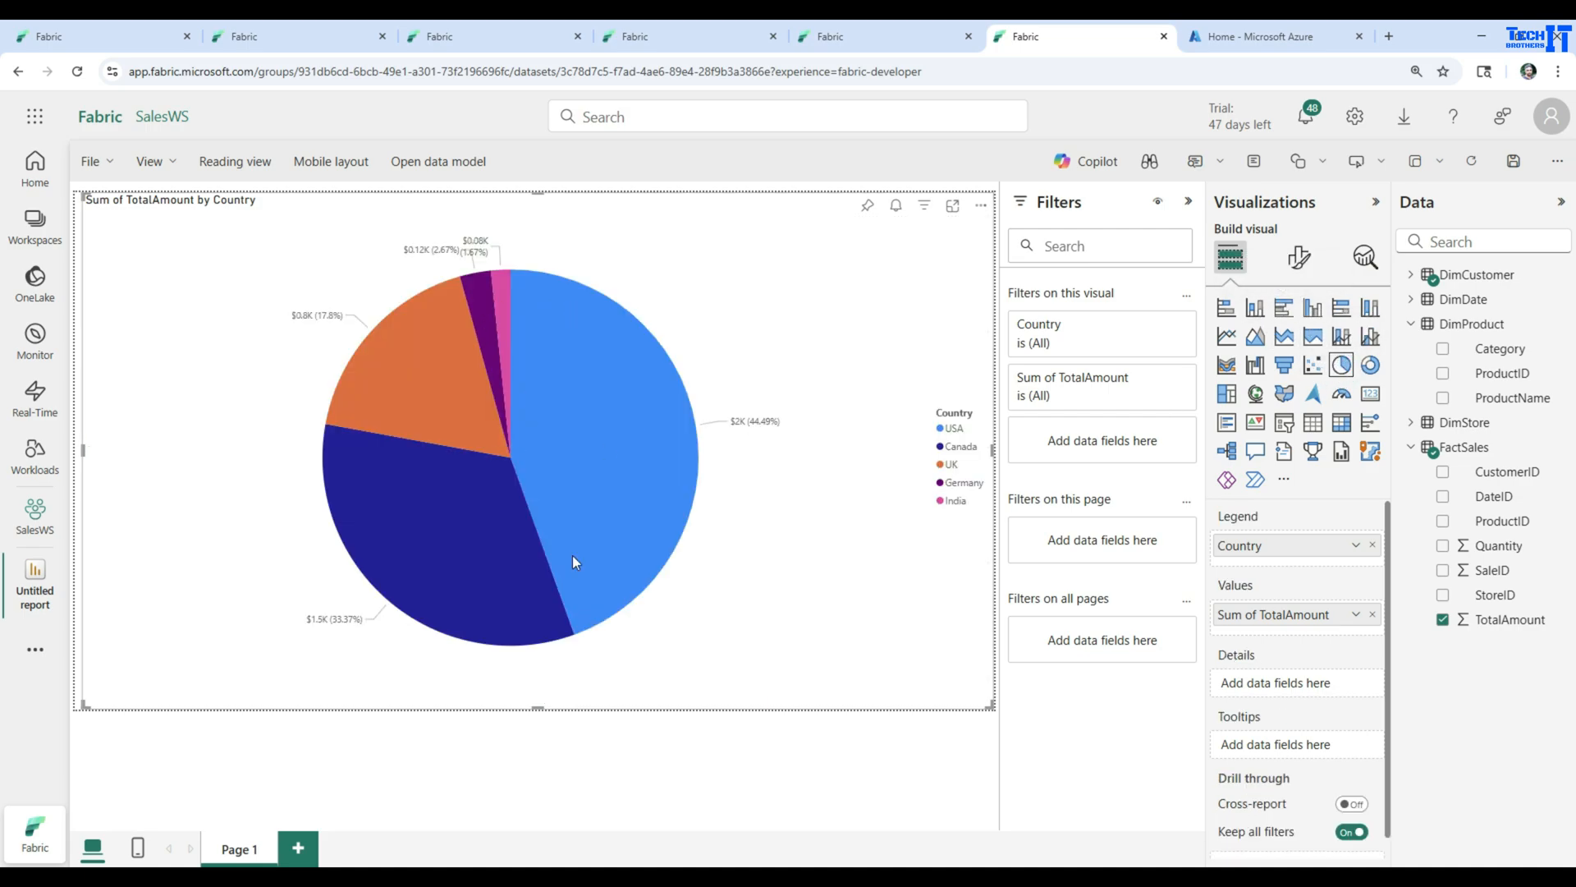
mouse_move(518, 517)
click(1285, 367)
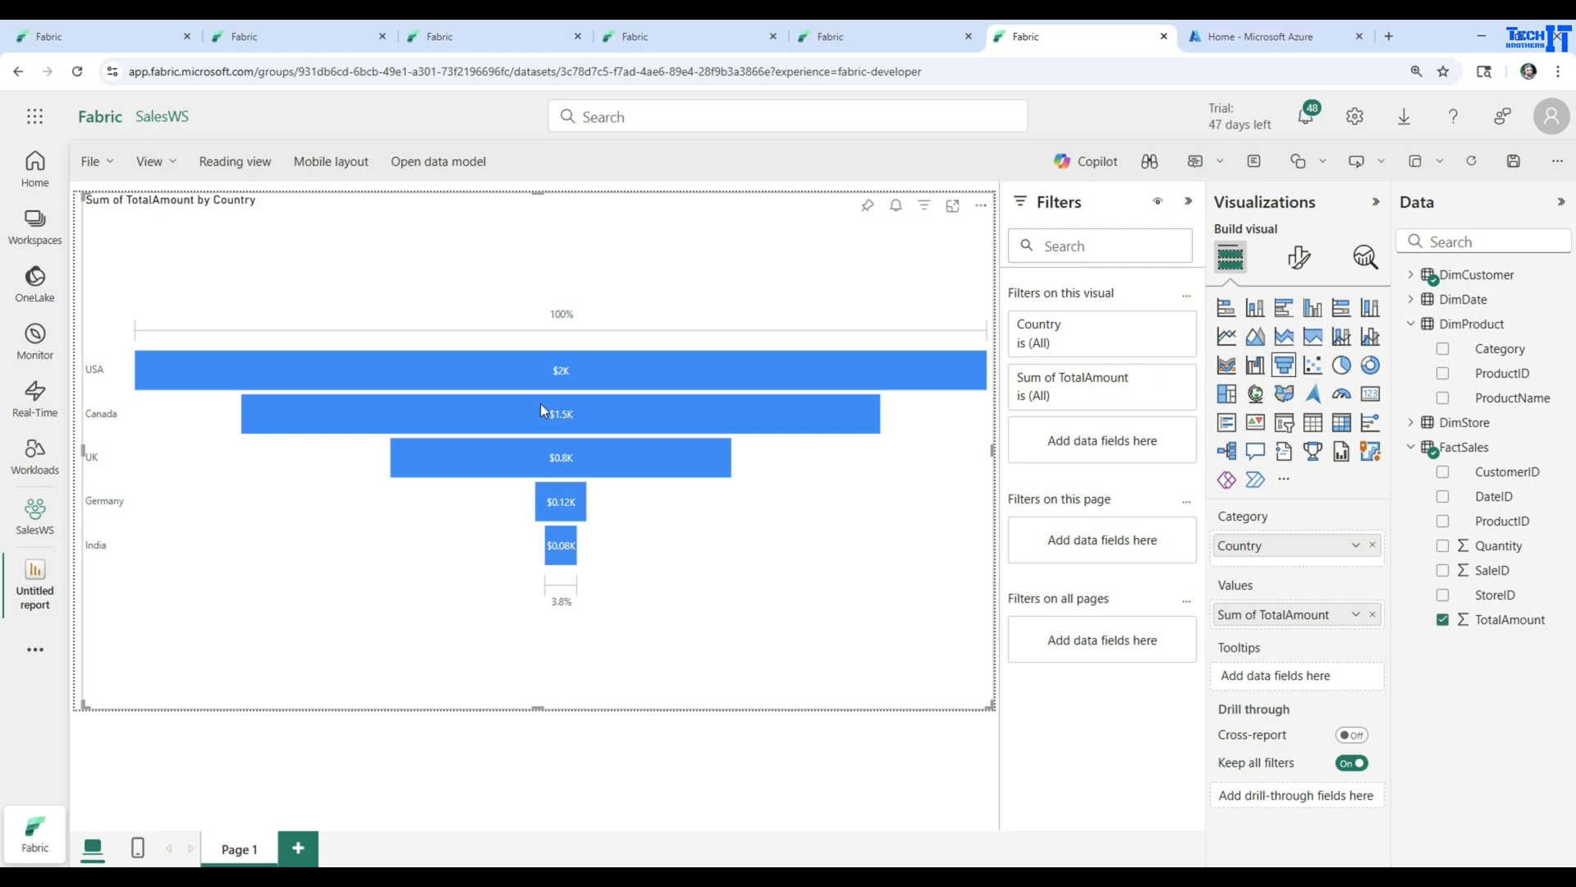
mouse_move(575, 544)
mouse_move(667, 382)
Step: Collapse the field lists of the DimProduct and FactSales tables
click(1427, 324)
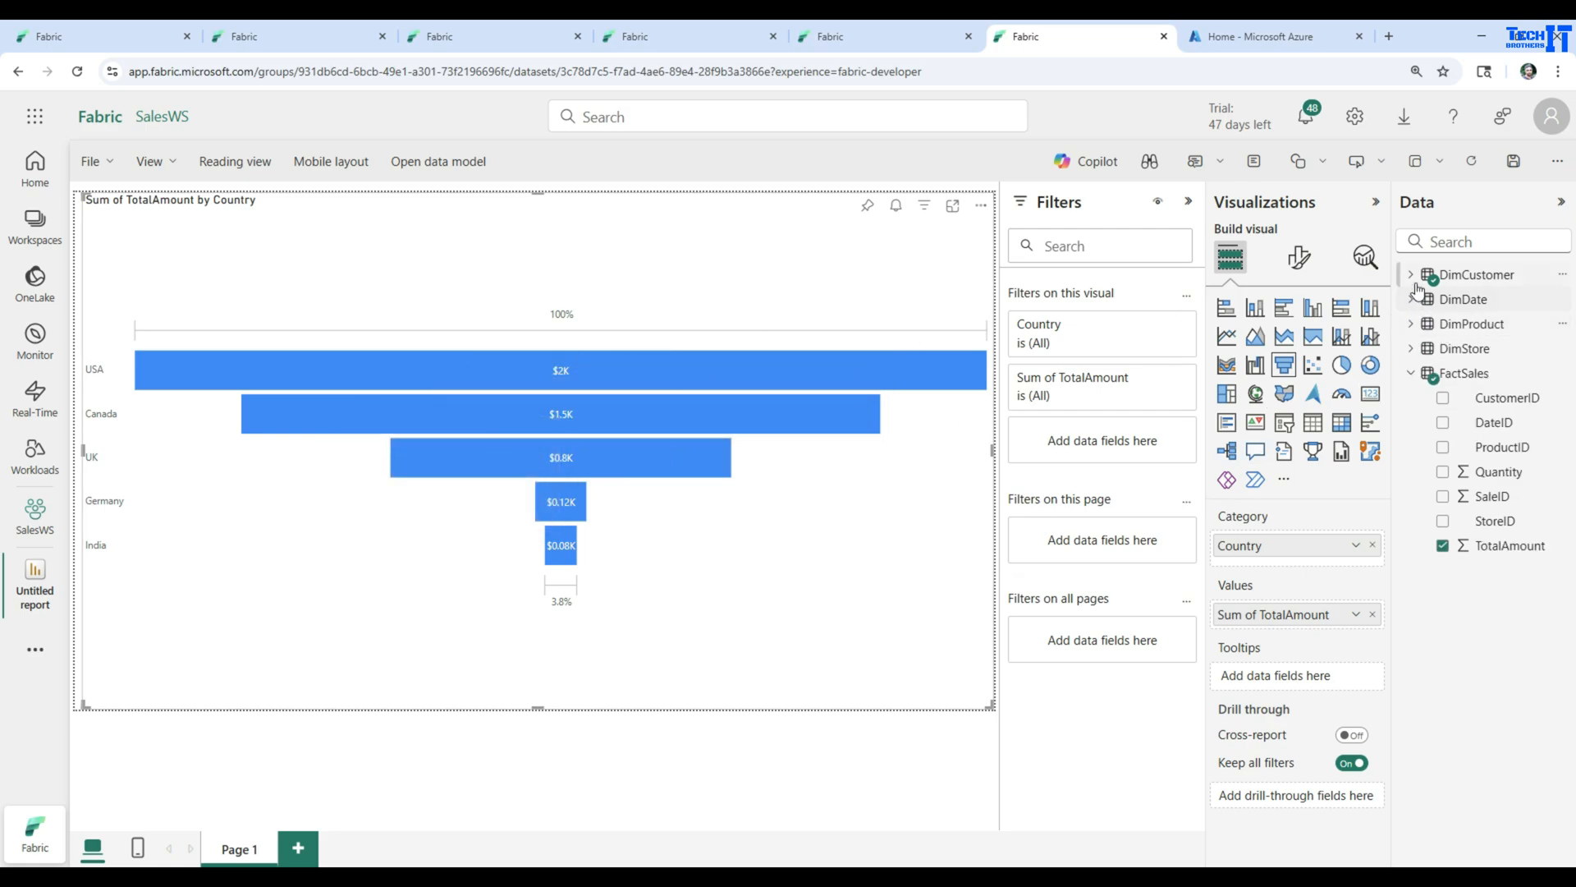
click(1412, 375)
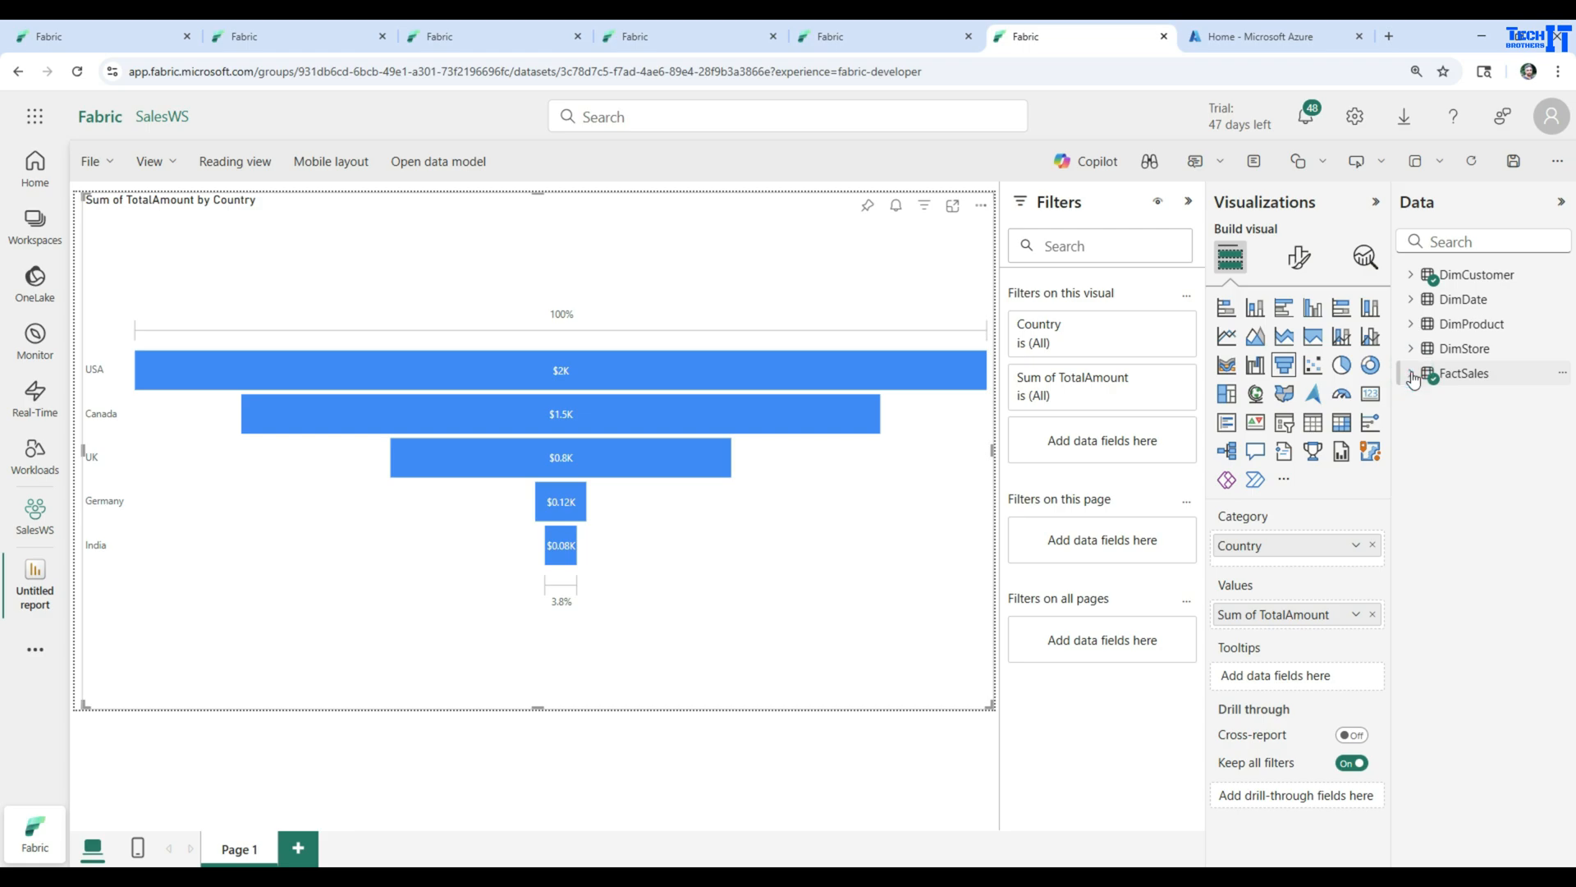
click(1414, 277)
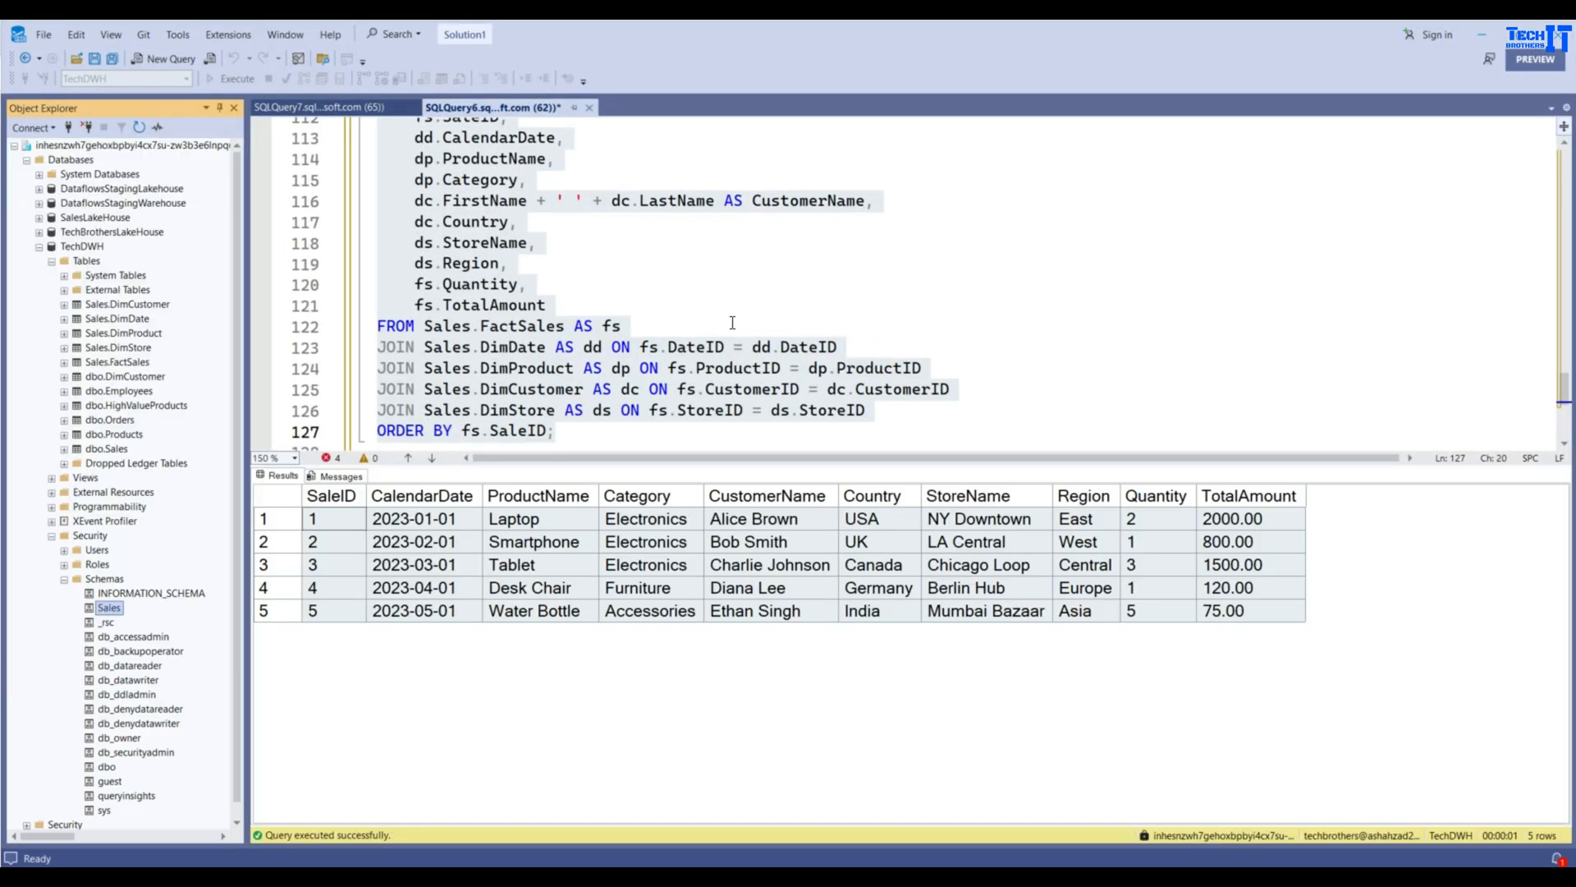
Step: Look through the Sales Star Schema Setup script from the table drops to the final joined sales query
scroll(746, 325, up, 20)
scroll(747, 325, up, 2)
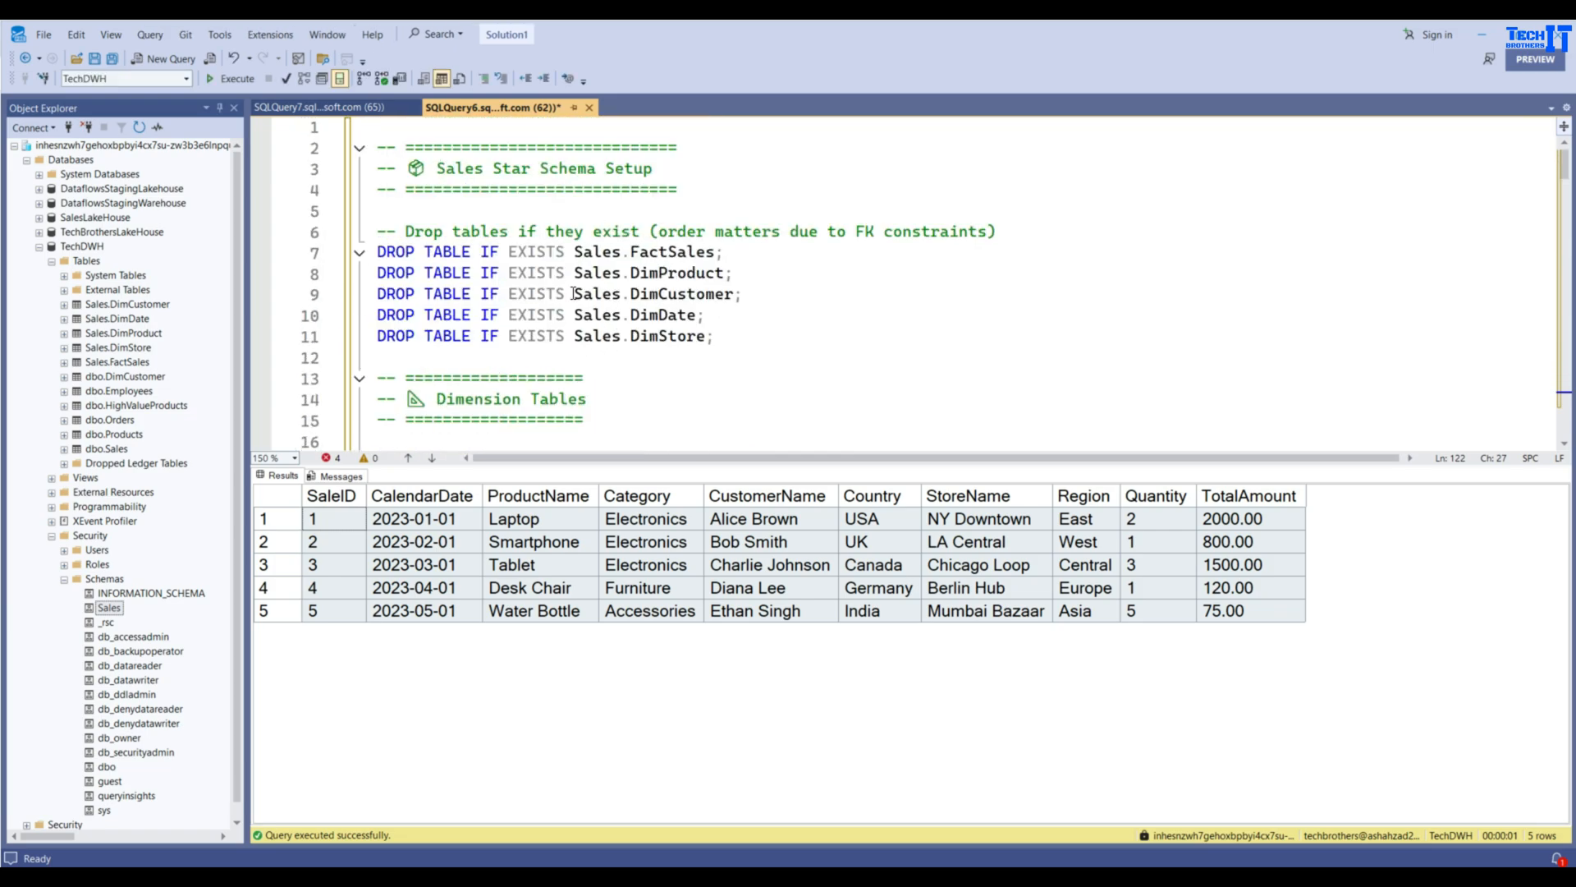
scroll(627, 302, down, 20)
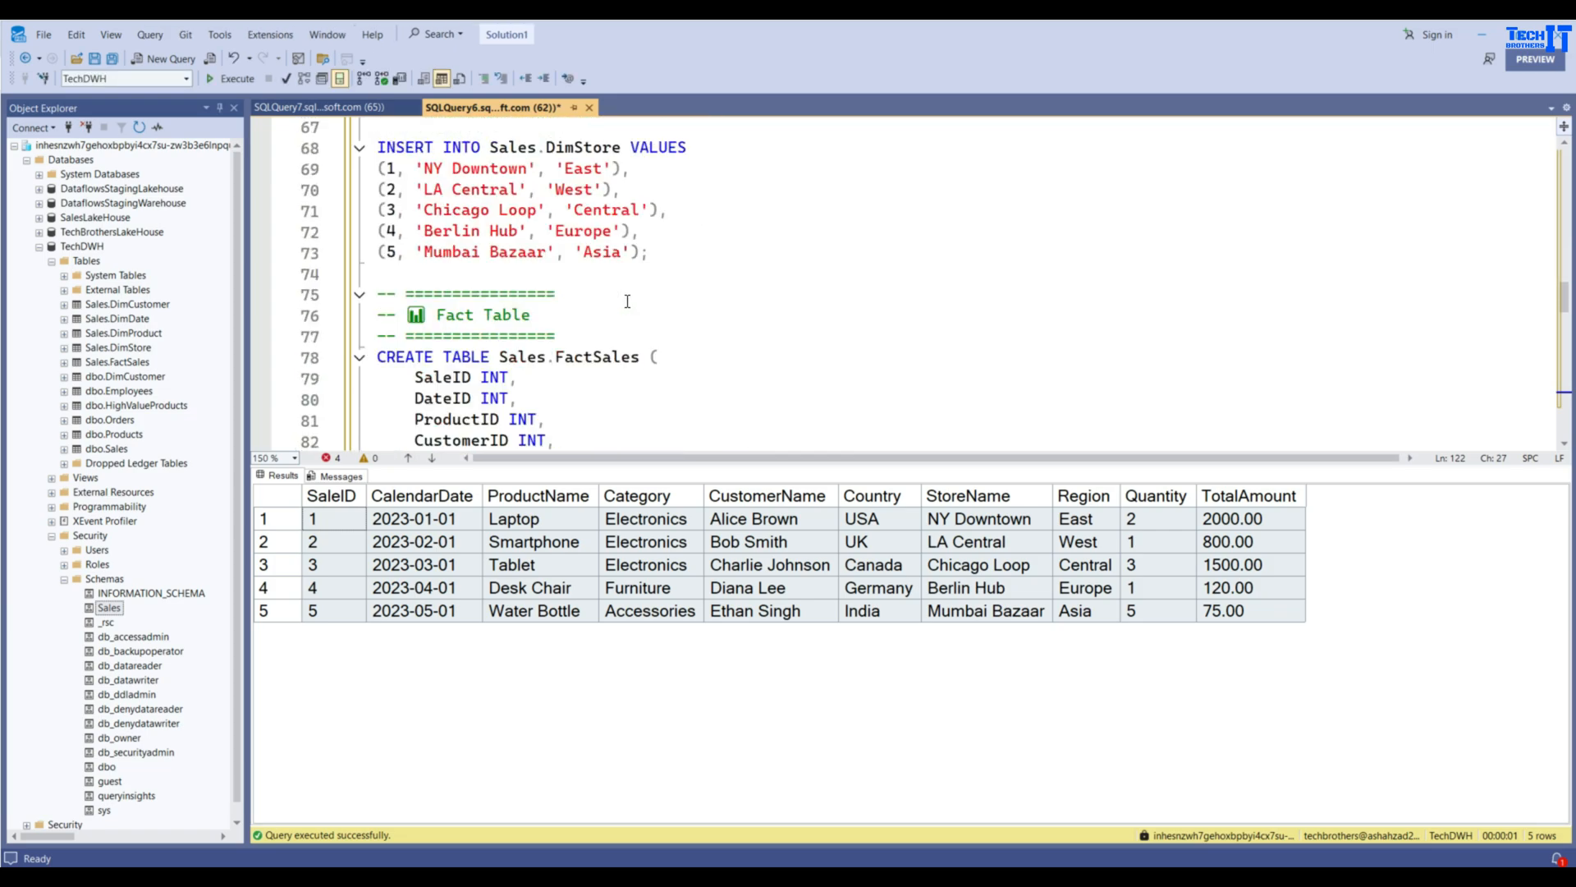
scroll(769, 320, down, 9)
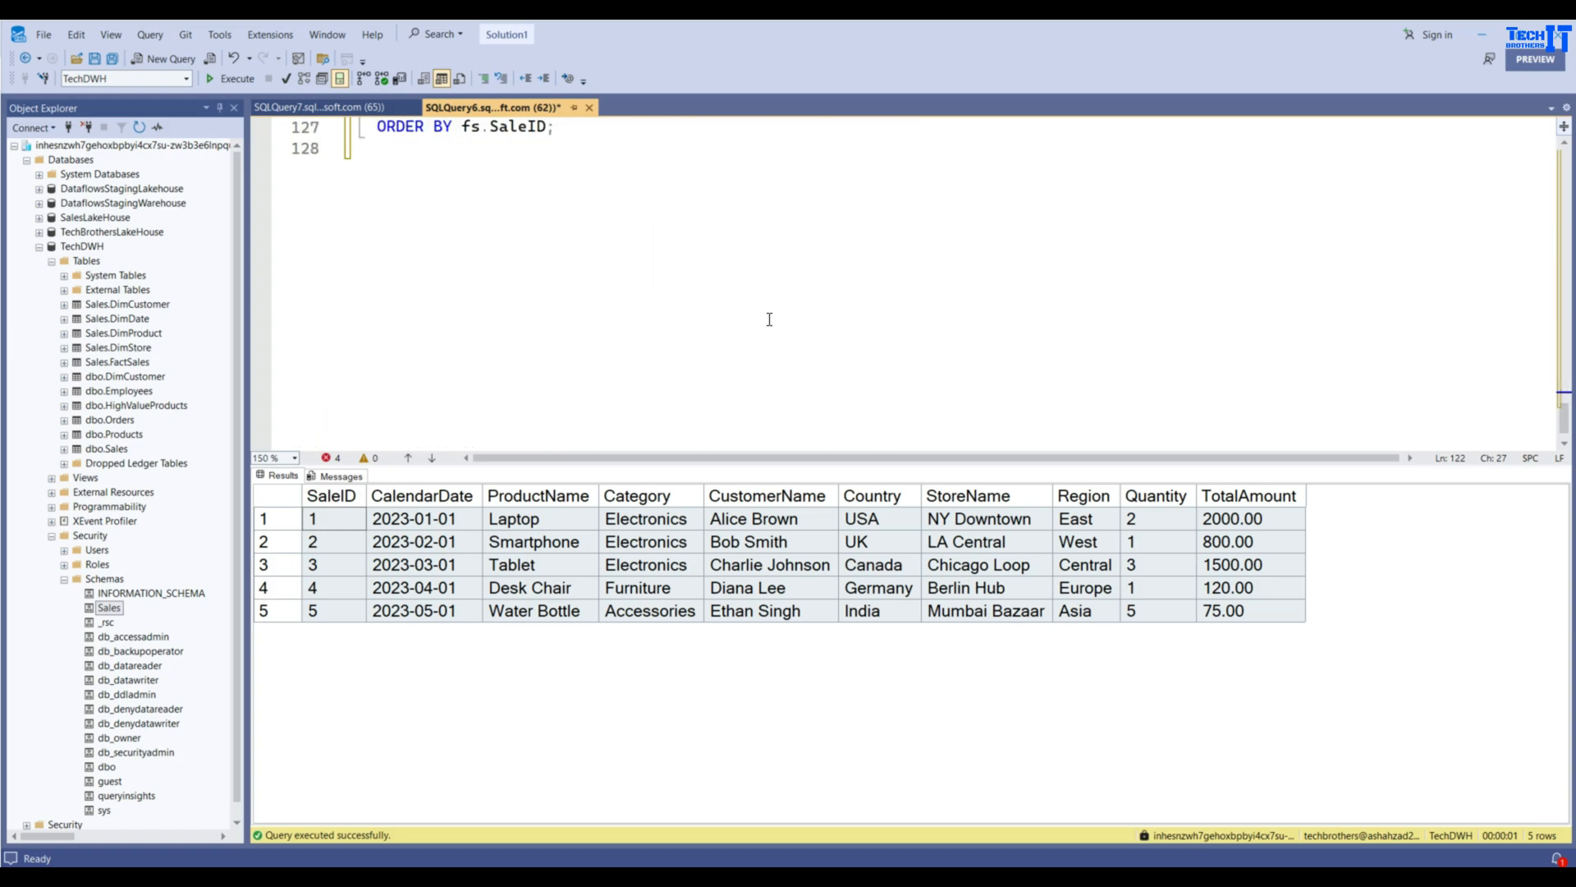